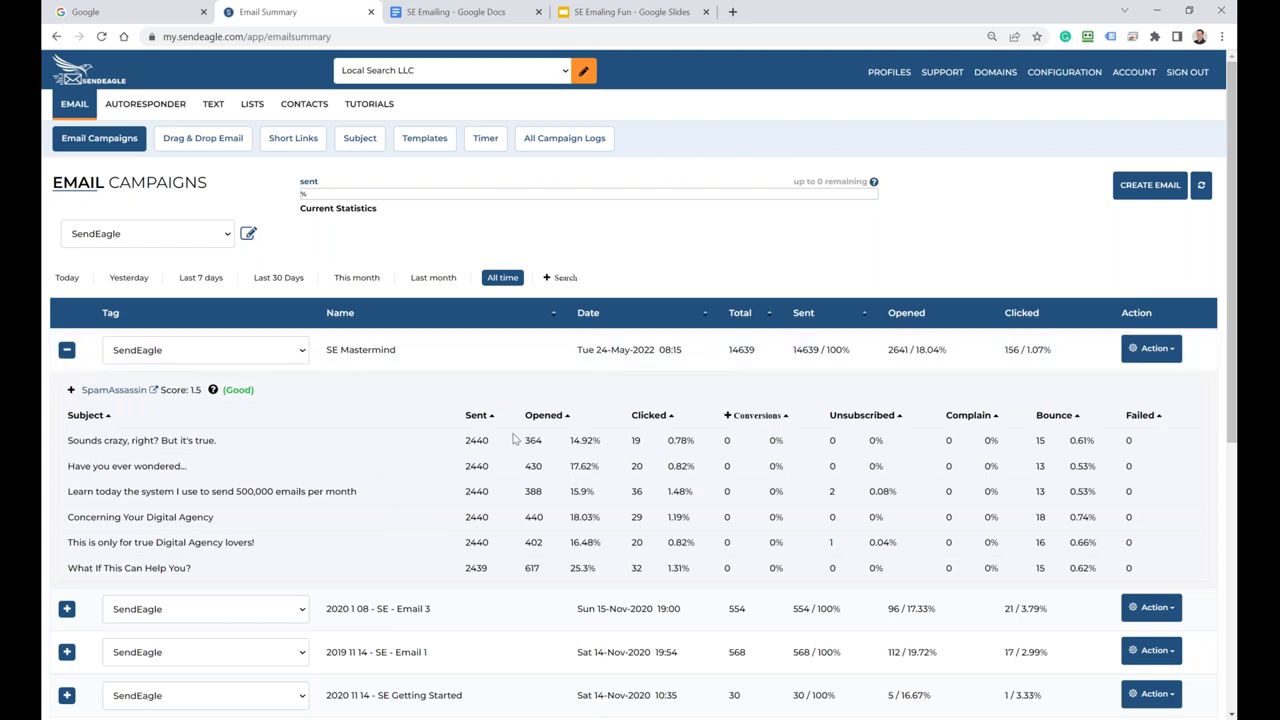
Review the subject lines' statistics in the SE Mastermind campaign, and view the Most Clicks slide in Google Slides
left_click_drag(70, 440, 150, 440)
left_click_drag(85, 466, 160, 491)
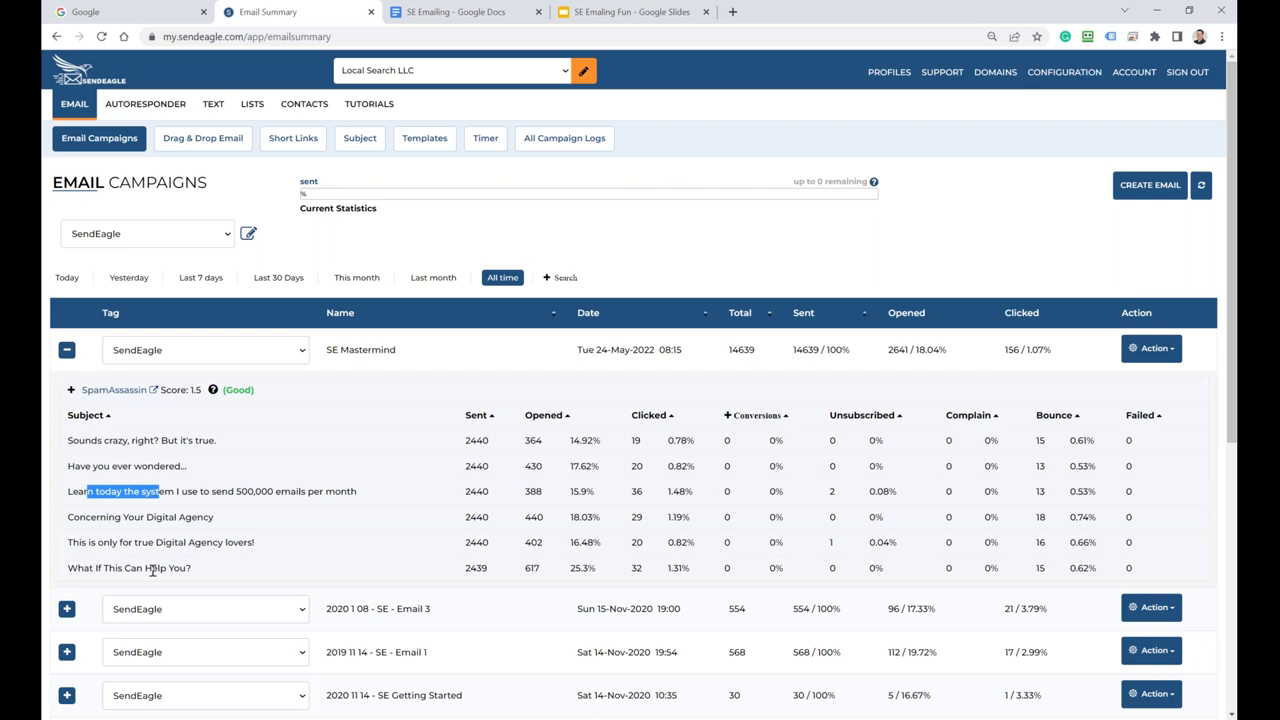
left_click(622, 14)
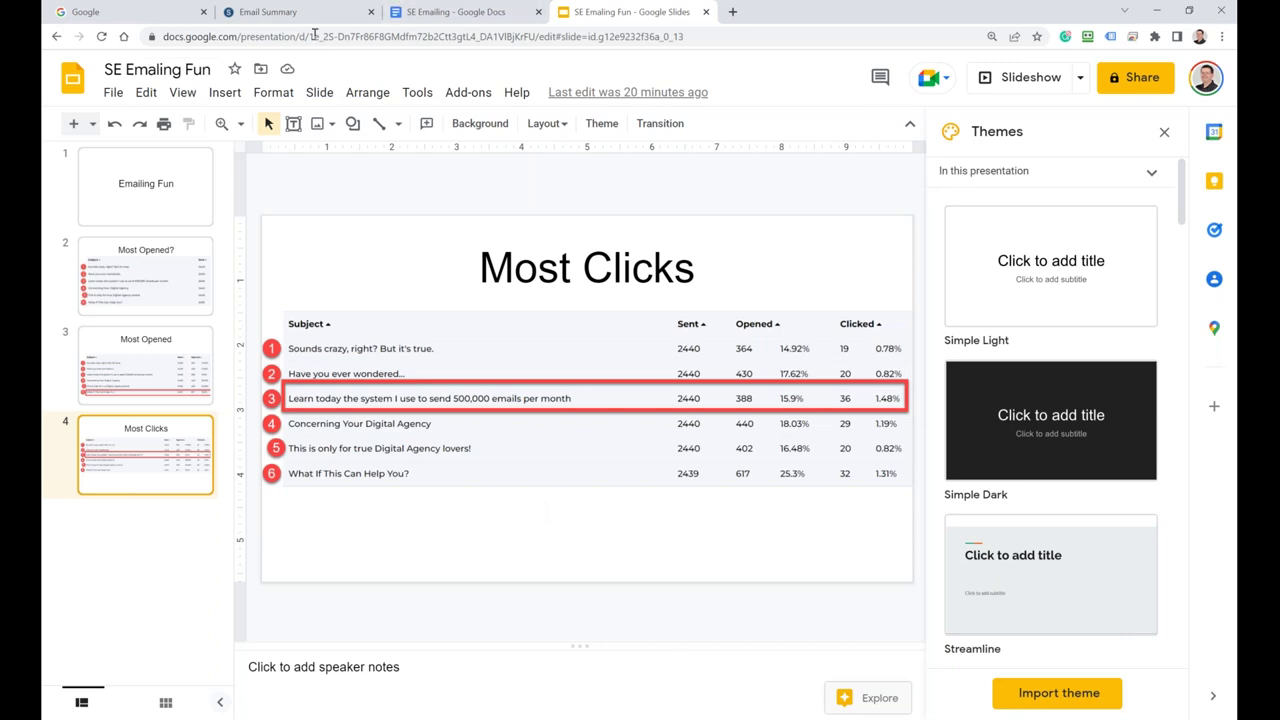
Switch to the SE Emailing document in Google Docs and write "WHen I do a promotion about split testing => I dont get much Enthousiasme"
left_click(457, 16)
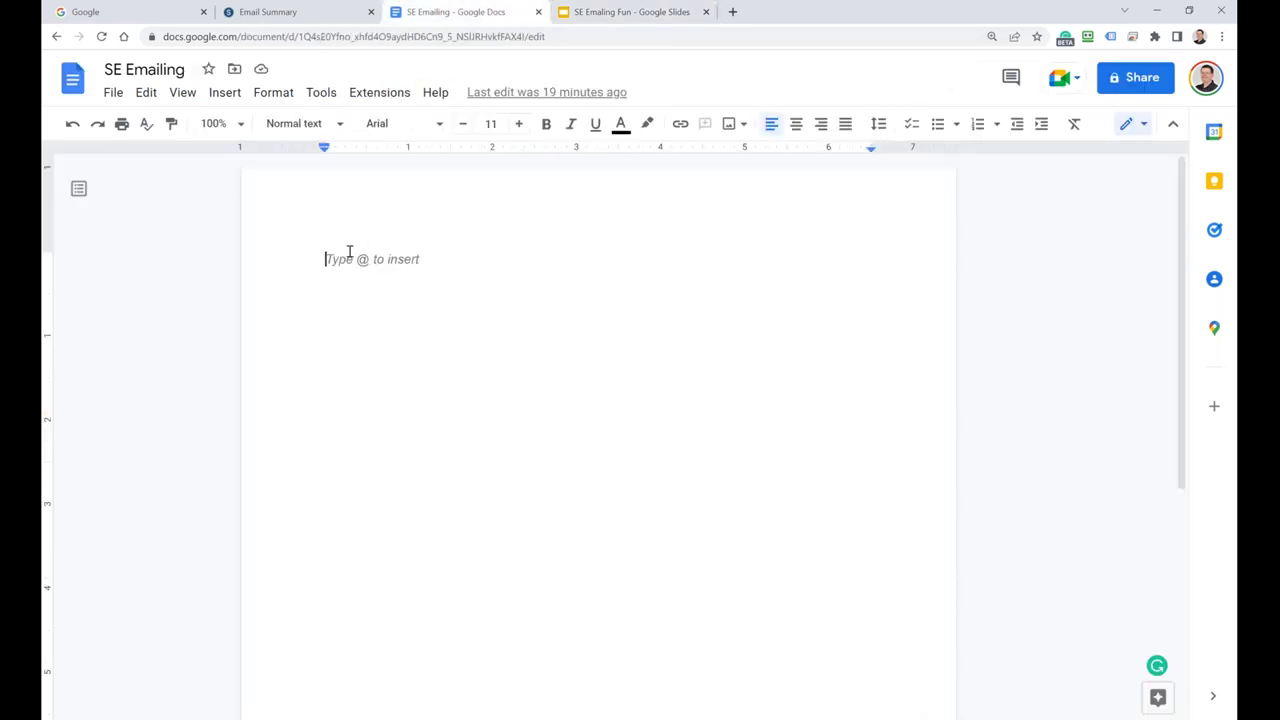
type("WHen I do a promotion about split testing => I dont get muy")
key("BackSpace")
type("ch ")
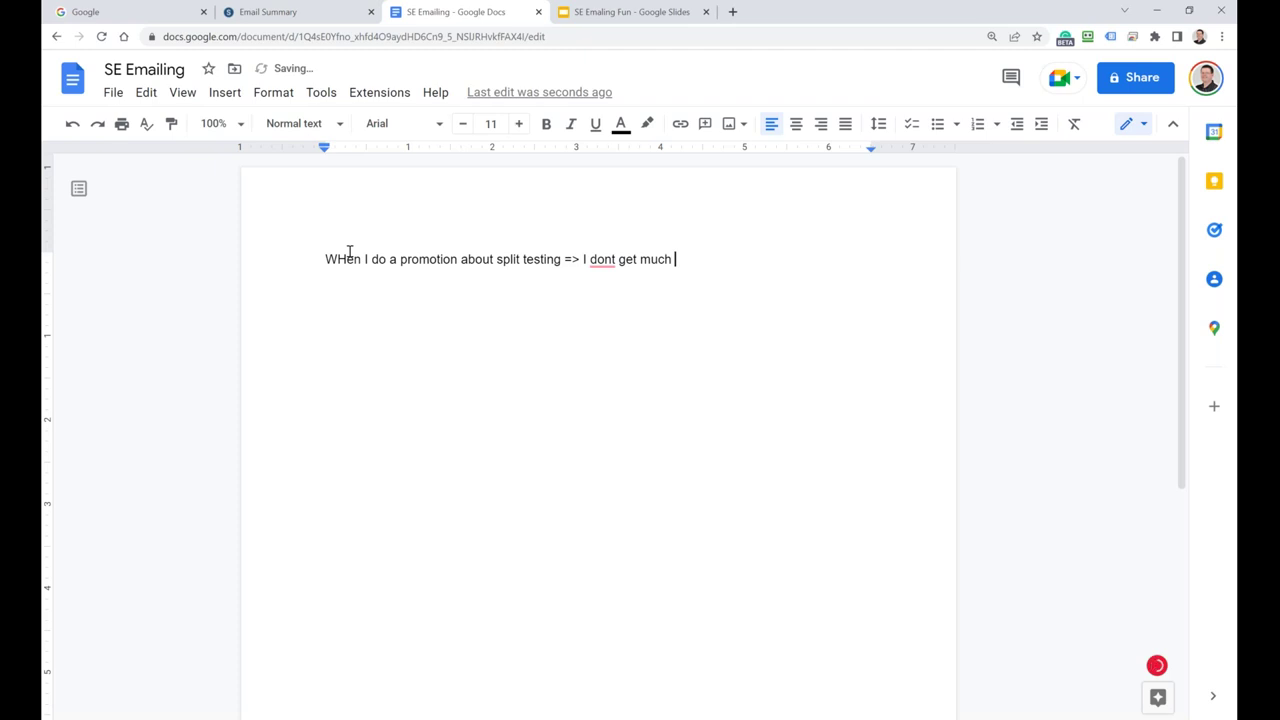
type("Enthousiasme")
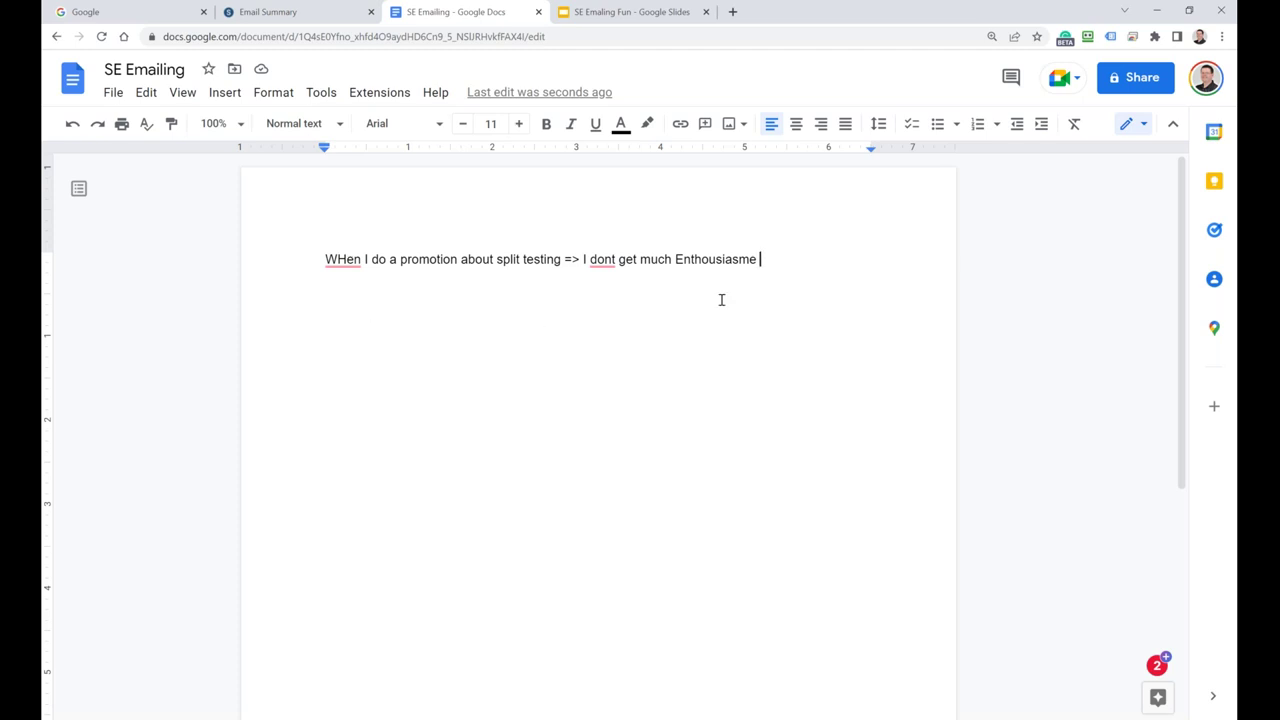
Set the sentence's font size to 16 and apply the spelling correction "When" to its first word
left_click_drag(774, 263, 283, 240)
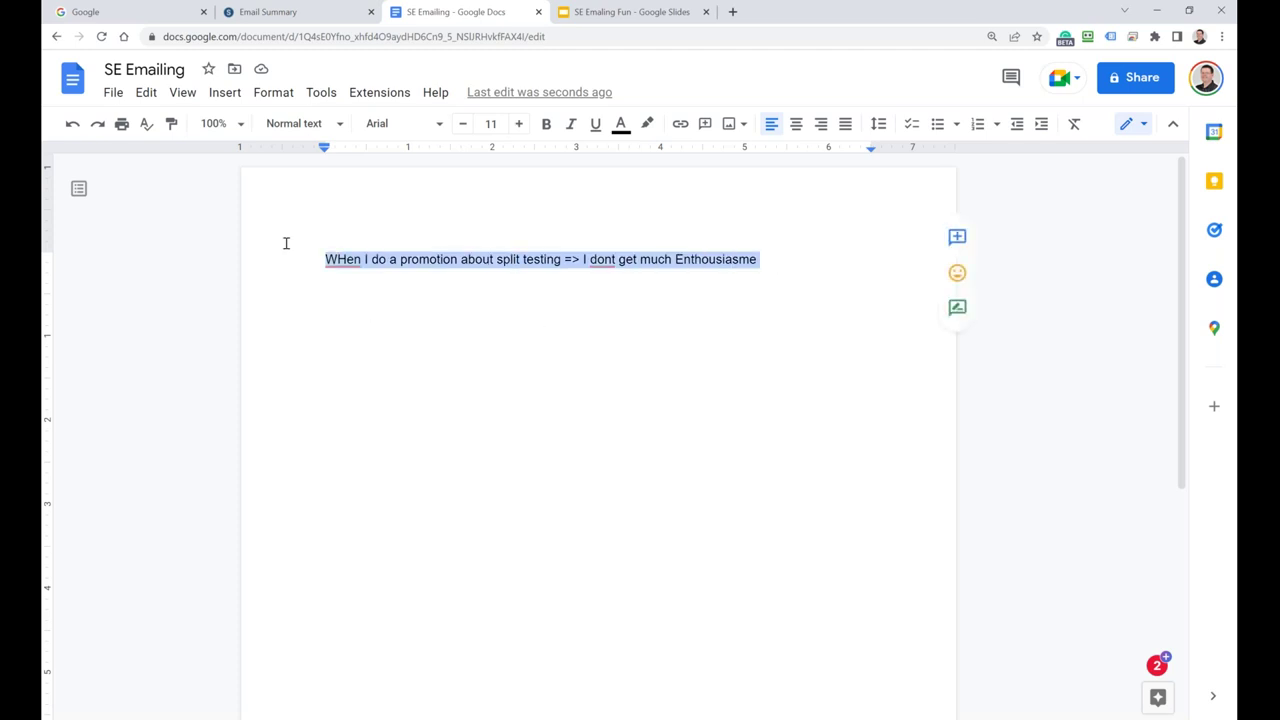
left_click(518, 123)
left_click(518, 123)
left_click(518, 123)
left_click(518, 123)
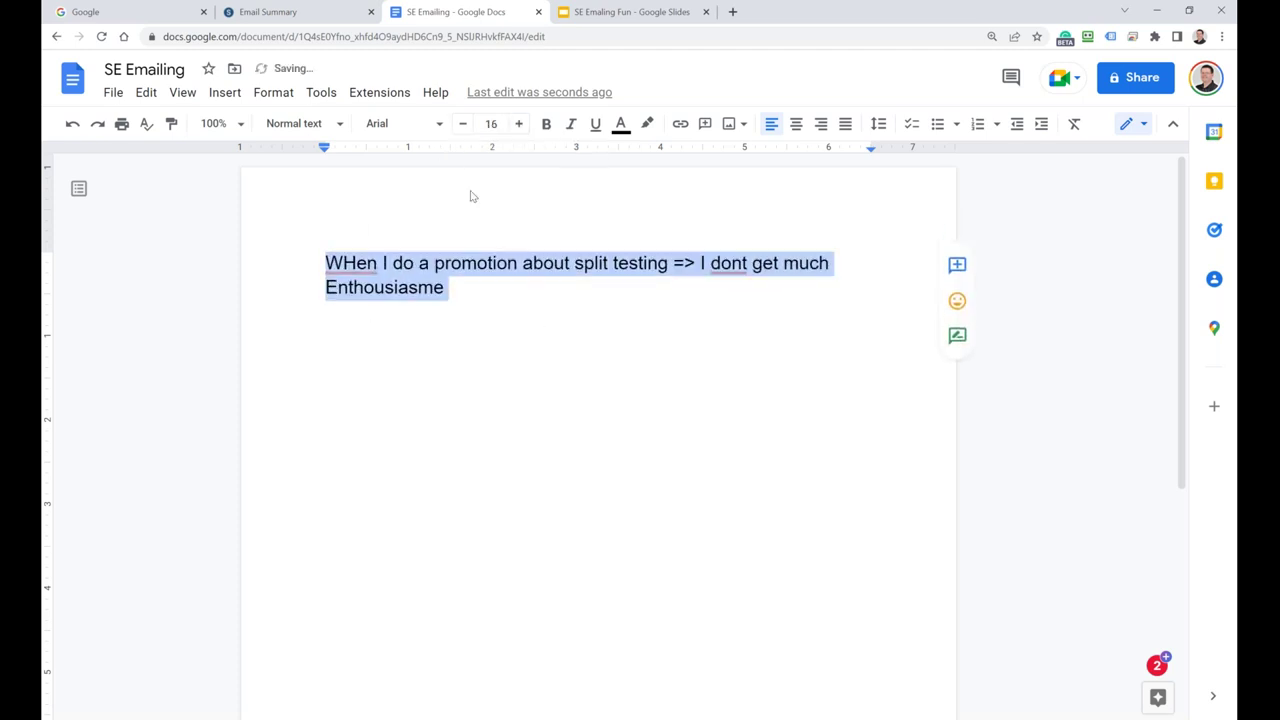
left_click(357, 263)
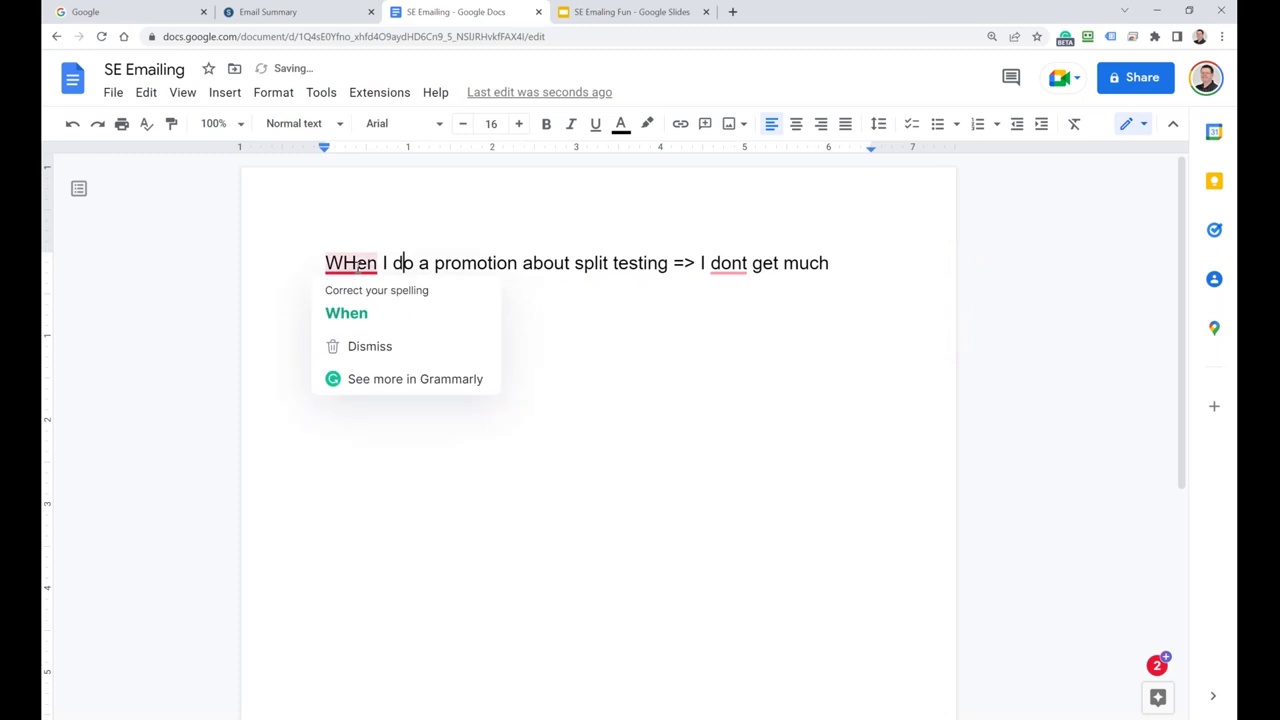
left_click(347, 313)
Add the line "Split test is important…" below the sentence, separated by a blank line
left_click(455, 292)
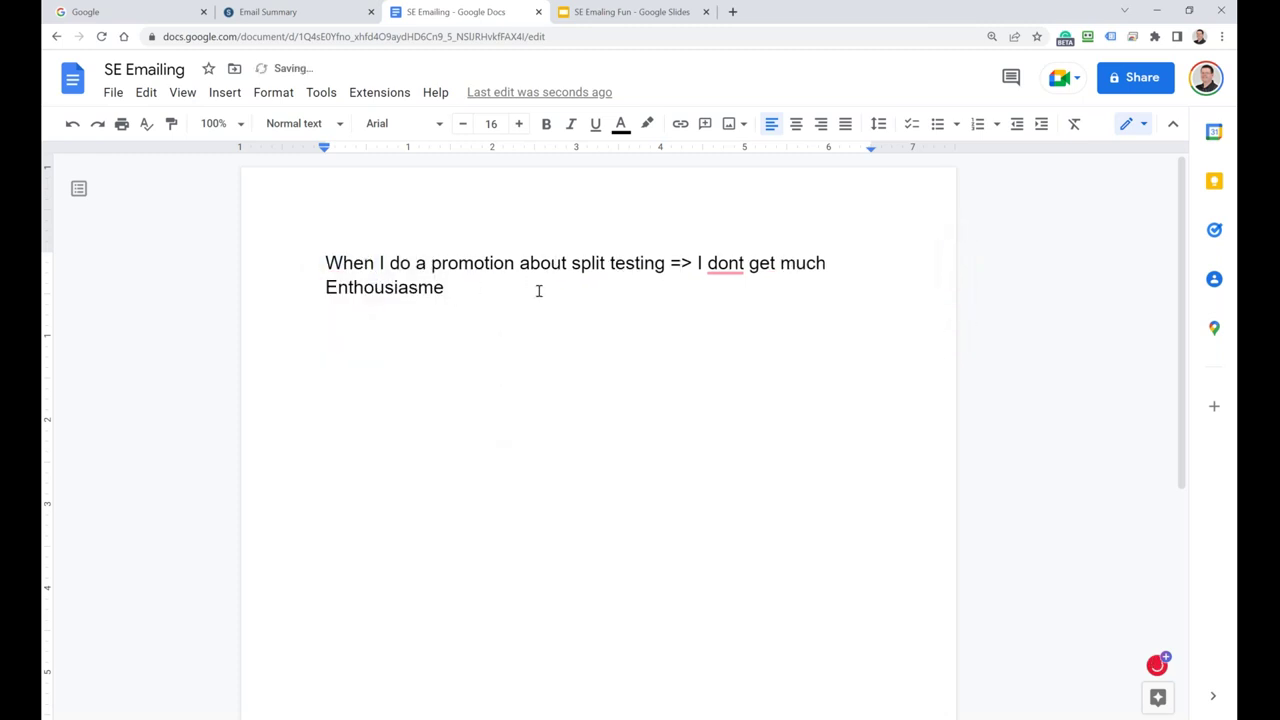
key("Return")
key("Return")
type("split test i")
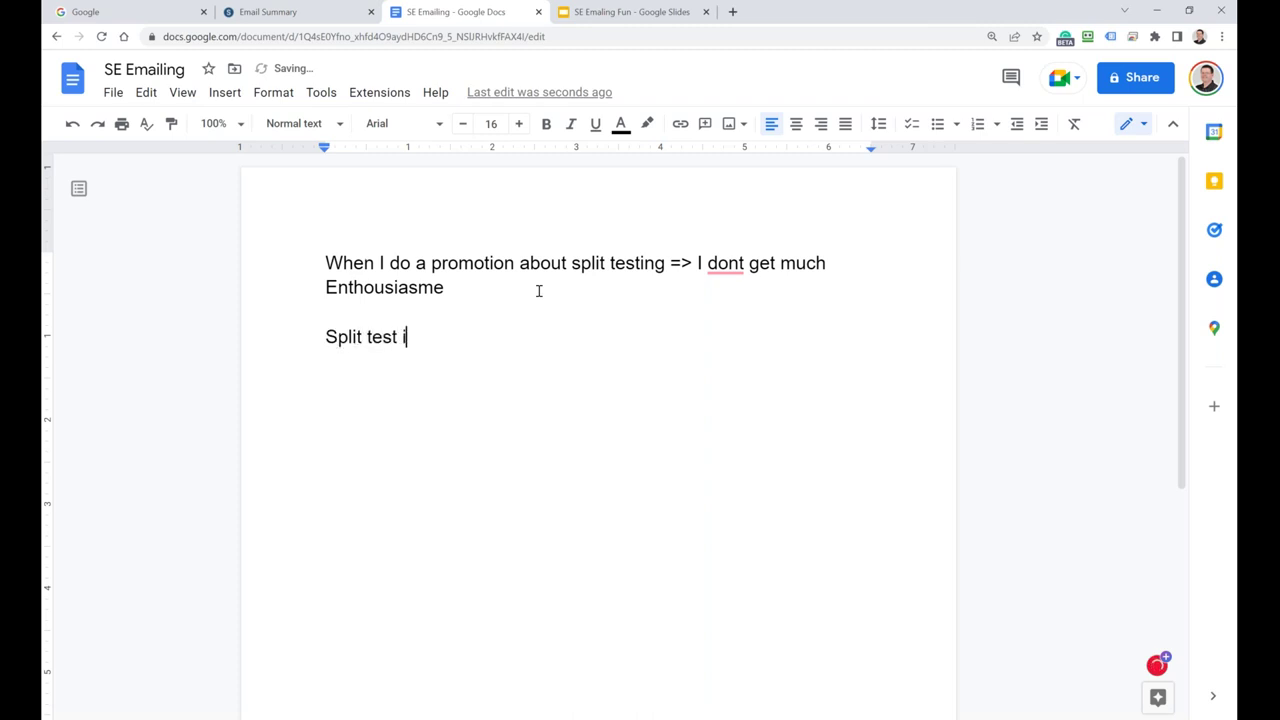
type("s important")
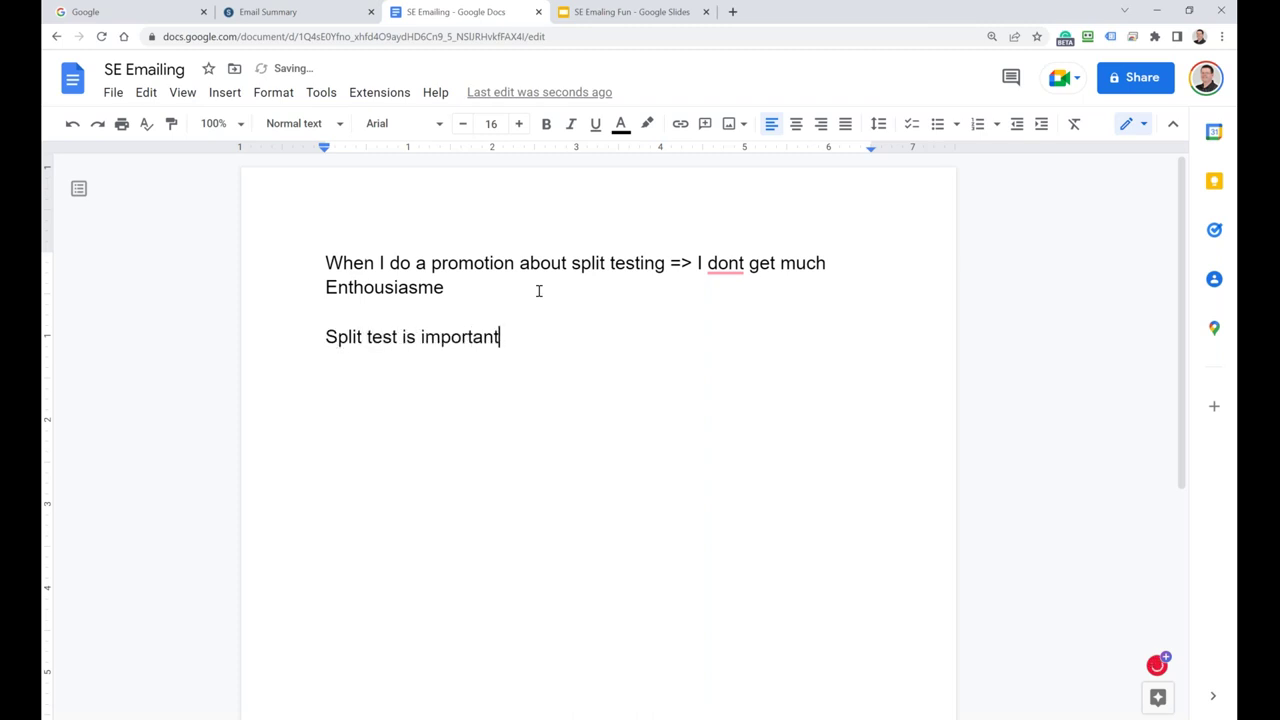
type("...")
Add a numbered list with "Double your result" and "Easy", and accept the correction "A split" in the line above it
key("Return")
type("1) ")
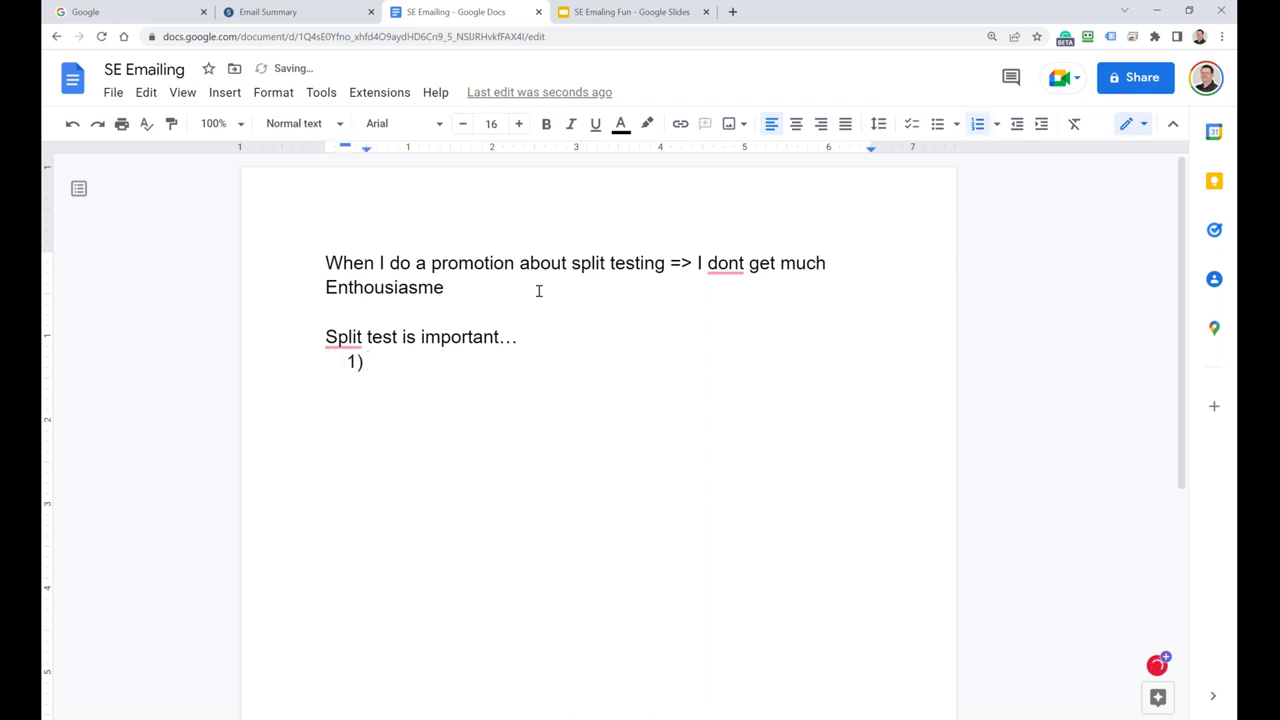
type("Double y")
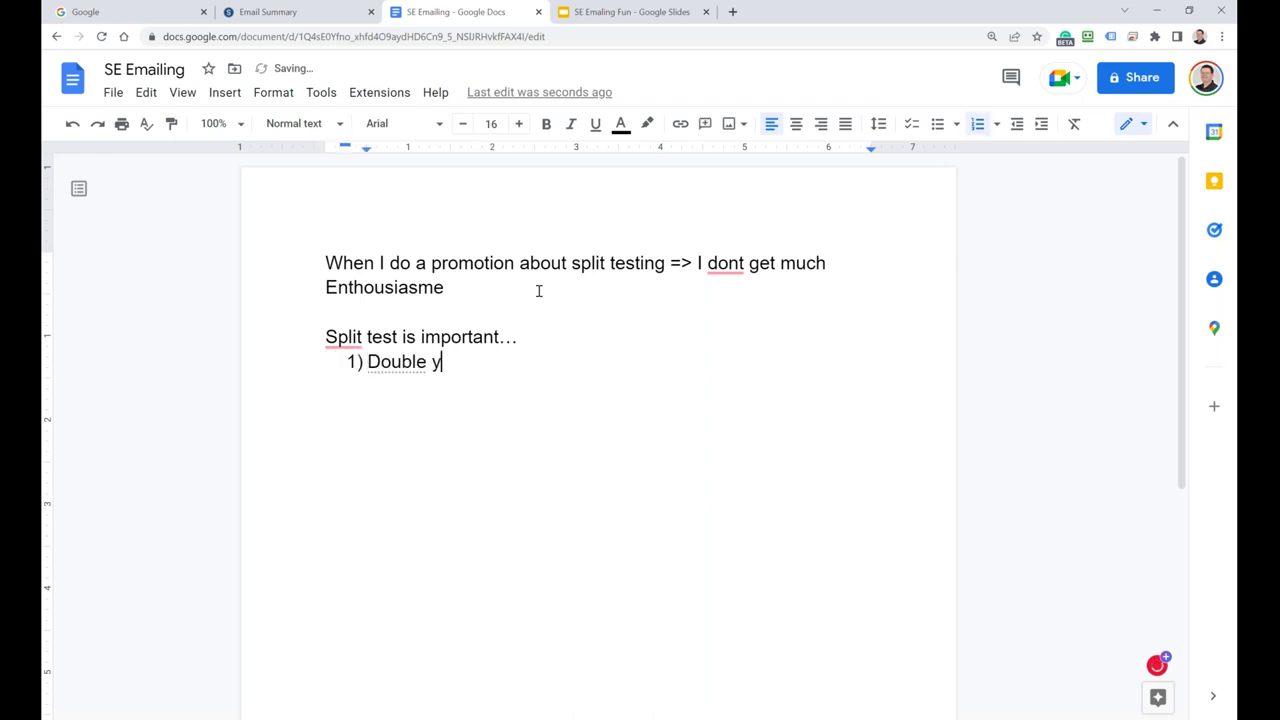
type("our result")
key("Return")
type("Easy")
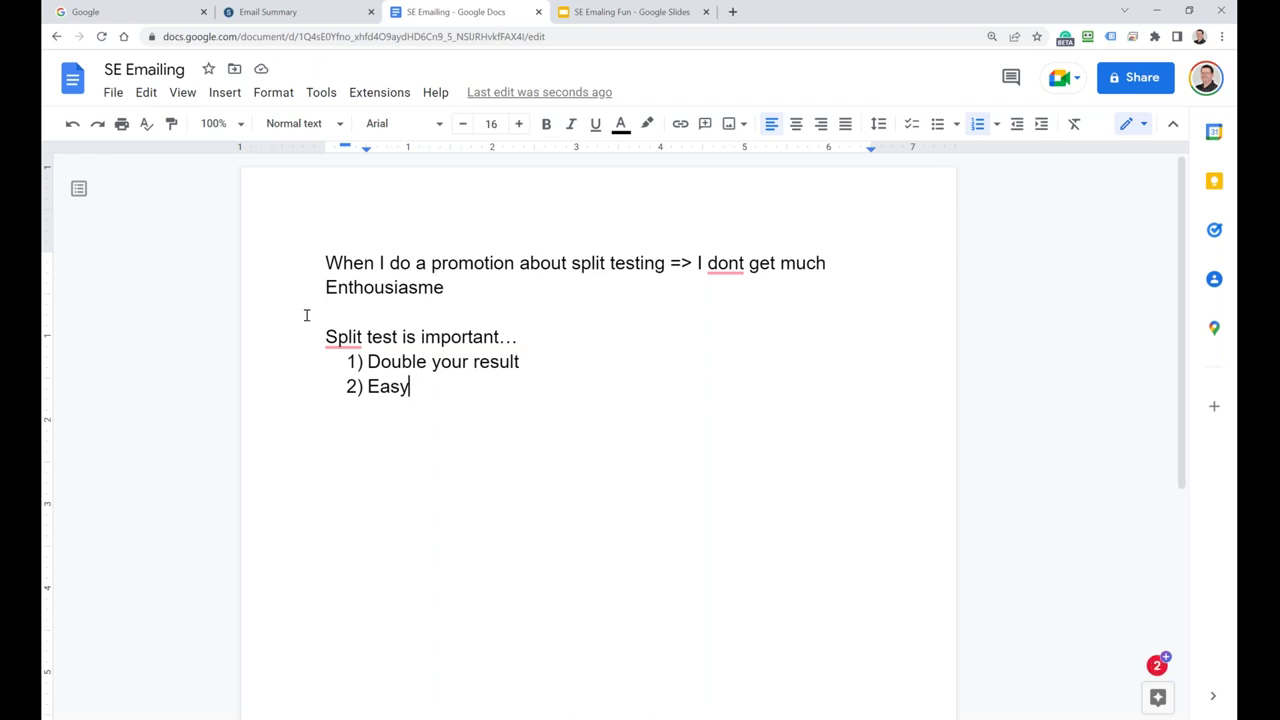
mouse_move(343, 341)
left_click(340, 386)
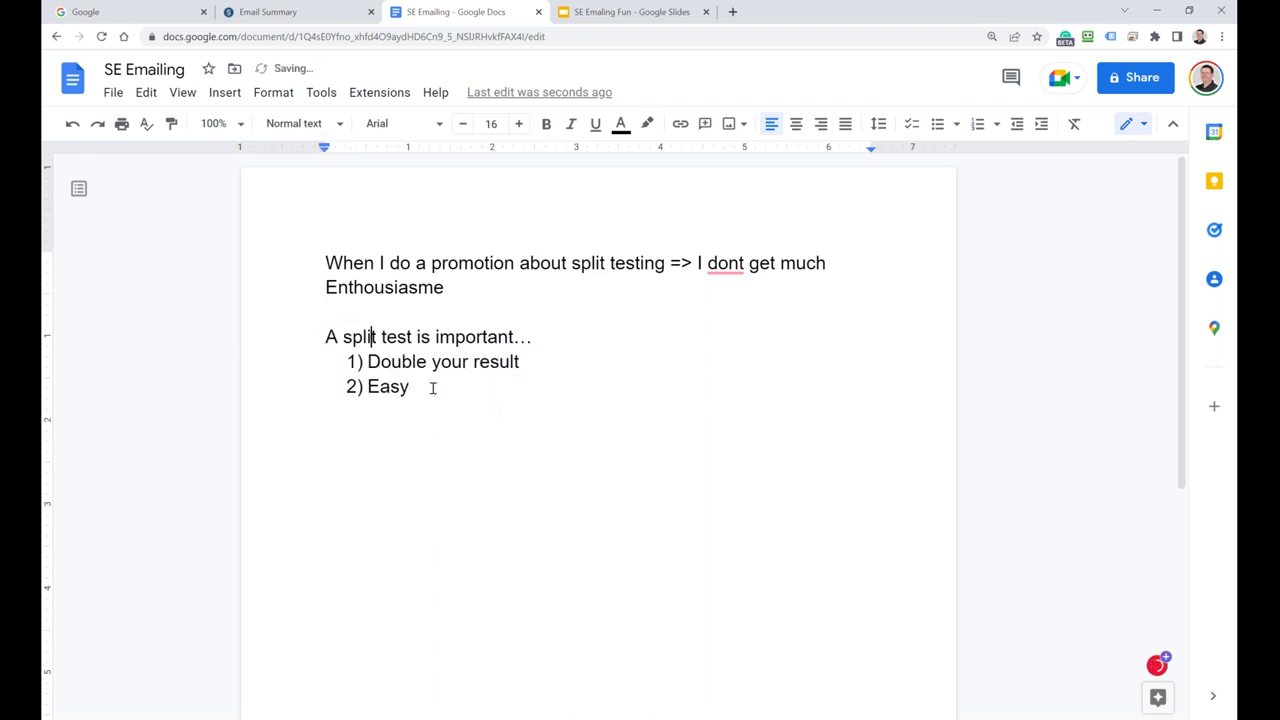
End the numbered list and add the lines "Subject" and "Email body" below it
key("Return")
key("Return")
type("D")
key("BackSpace")
type("Subject")
key("Return")
type("email bofd")
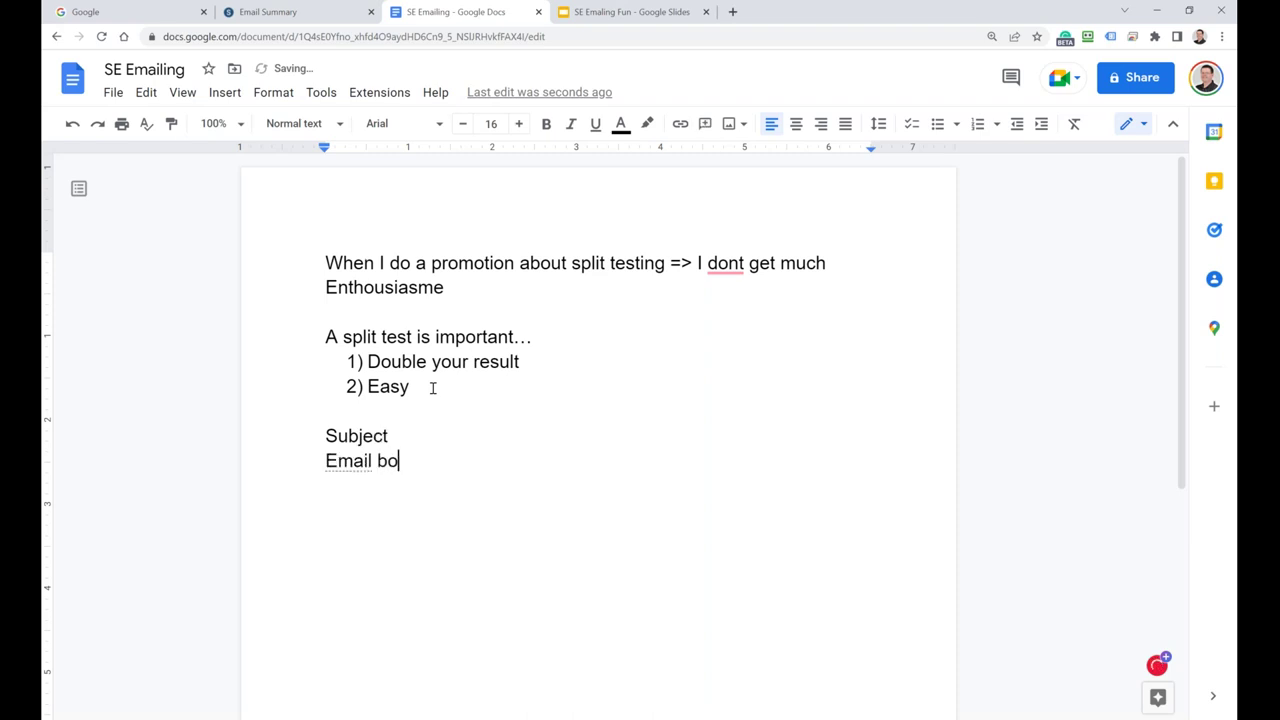
key("BackSpace")
key("BackSpace")
type("dy")
key("Return")
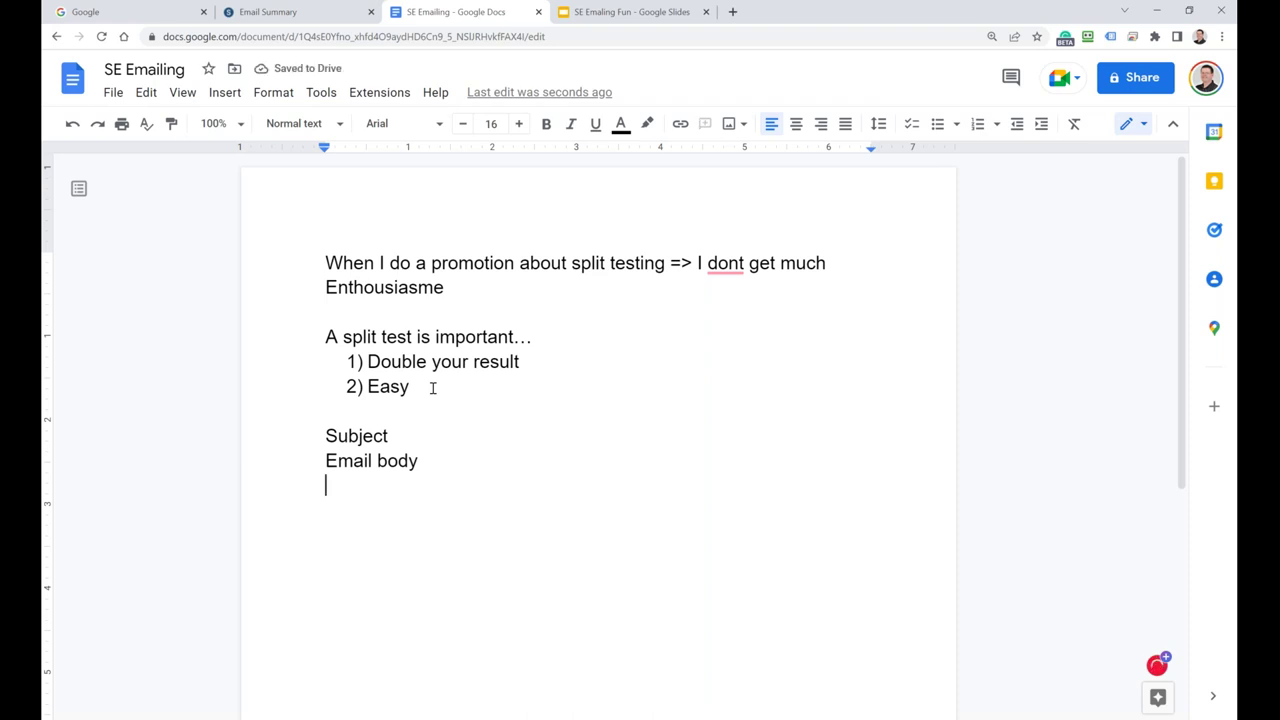
Add the lines "Landing page" and "Prospecting Leads" below "Email body"
type("Landing pa")
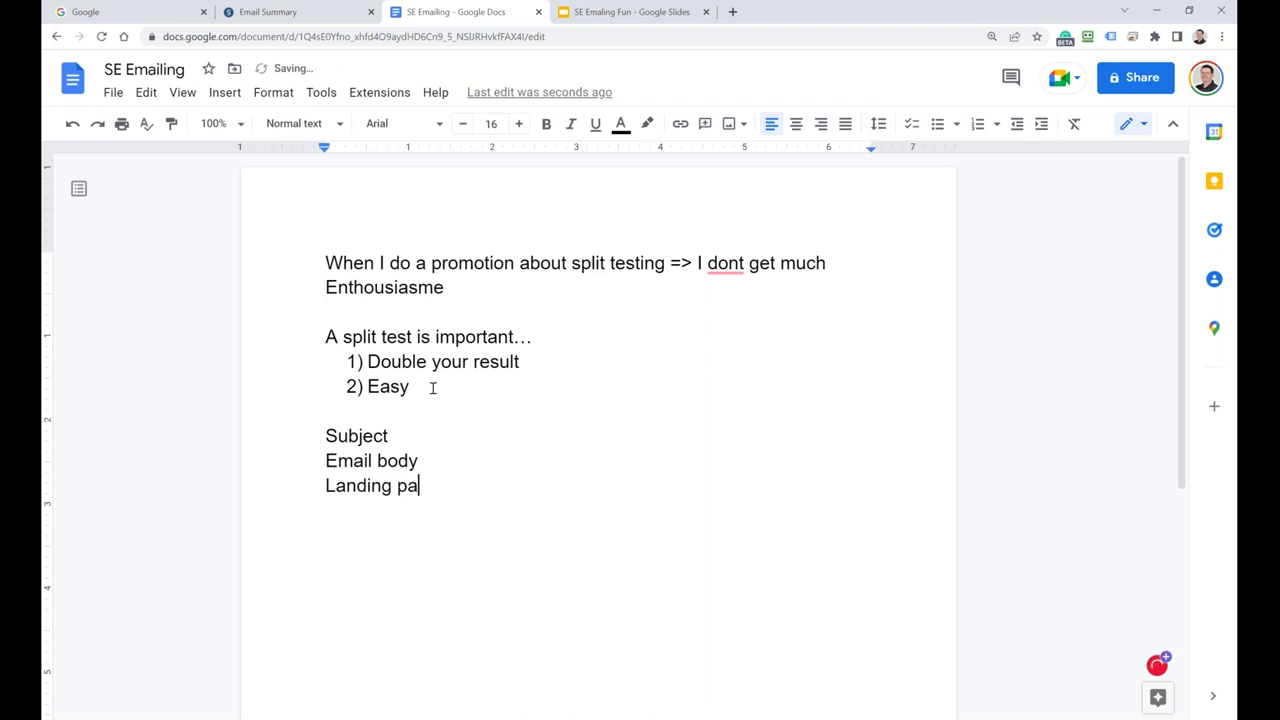
type("ge")
key("Return")
type("Leads")
key("Left")
key("Left")
key("Left")
key("Left")
key("Left")
key("Left")
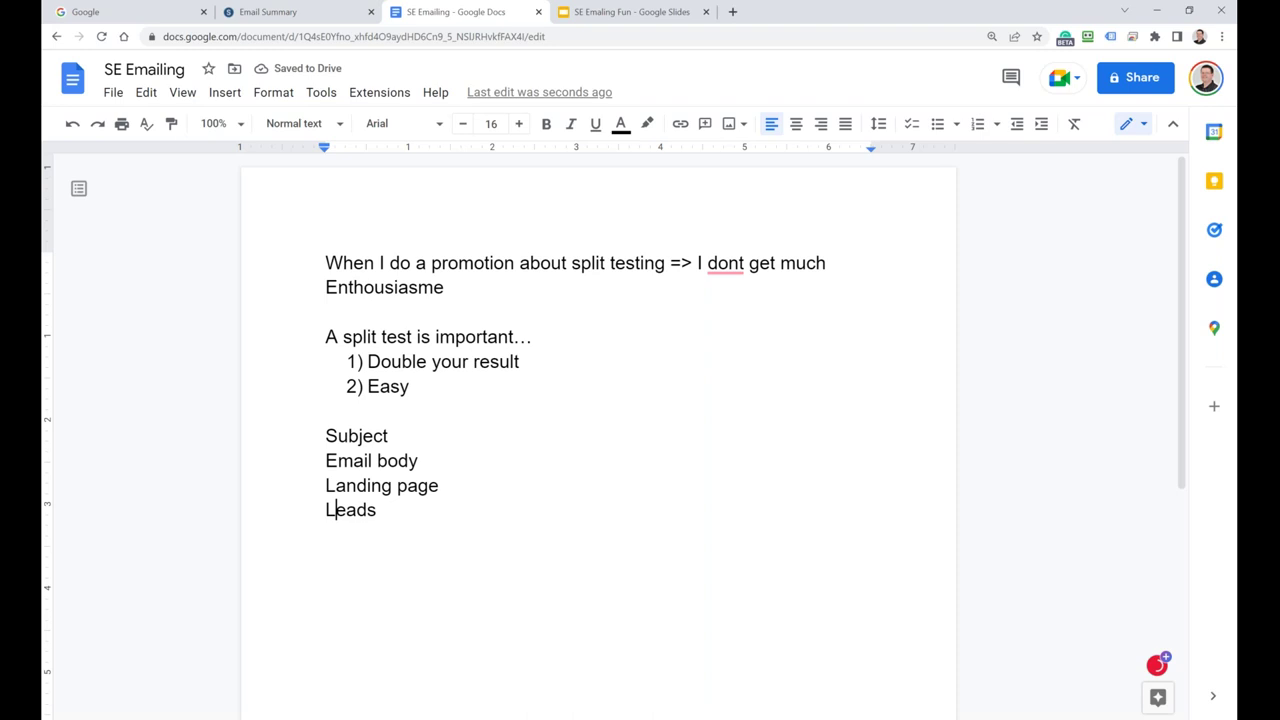
type("Prospectin")
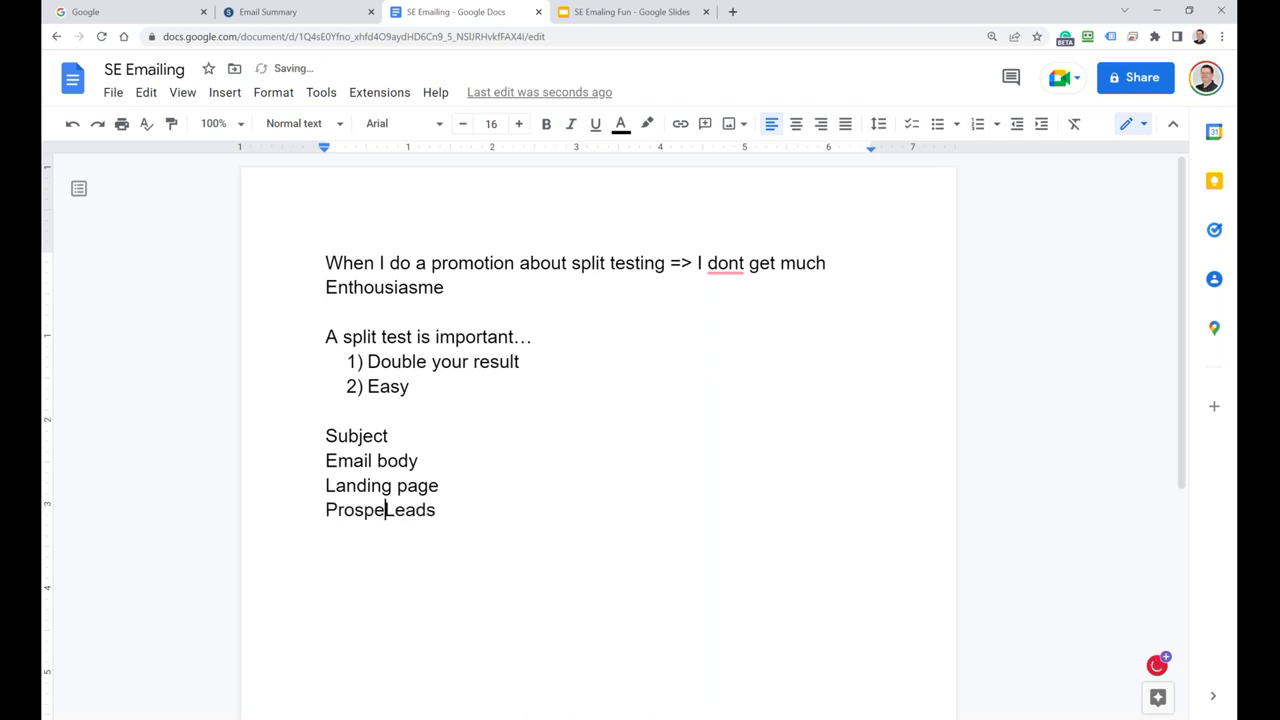
type("g")
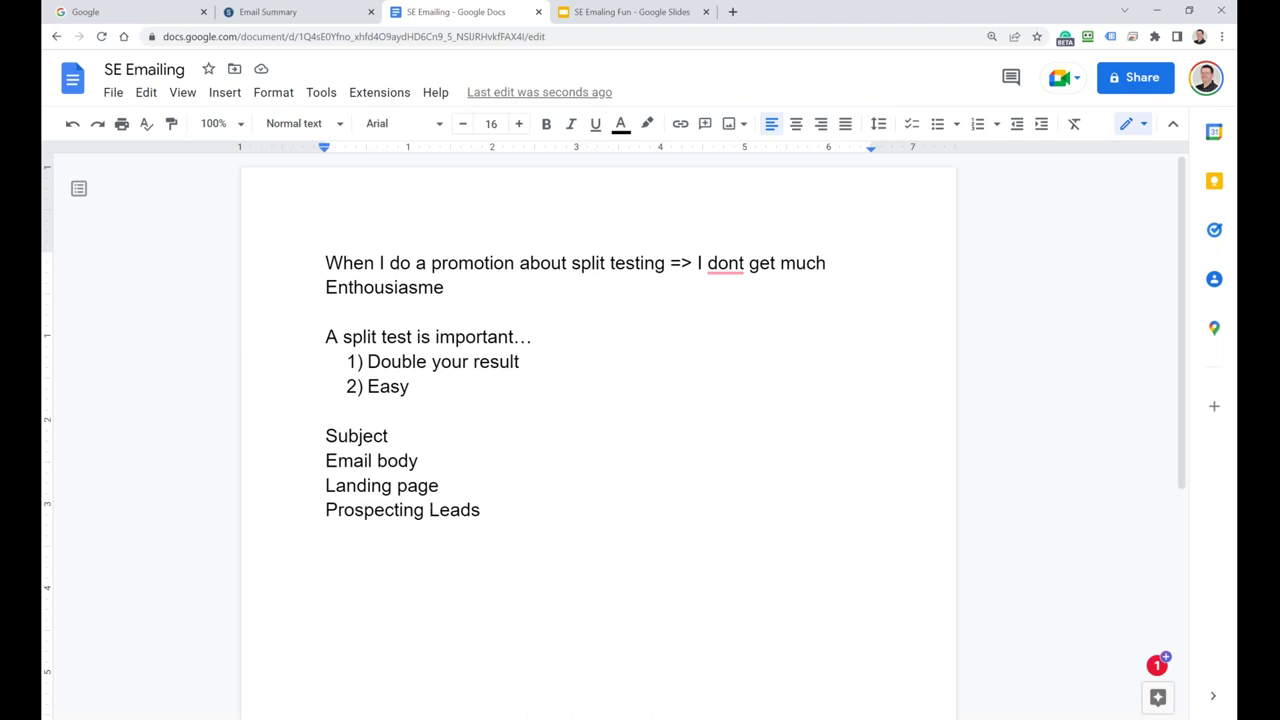
Insert the line "If you can double the result in 5 minutes…" above "Subject"
left_click(328, 408)
key("Return")
type("If y")
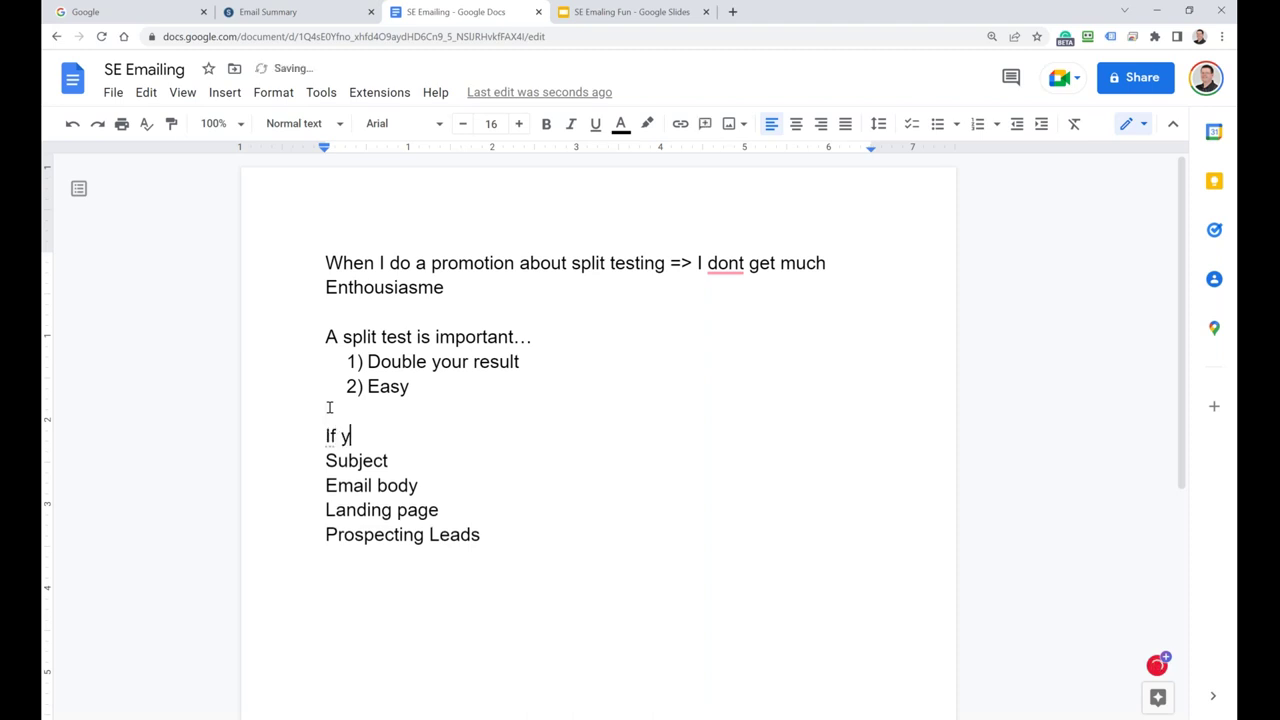
type("ou can double the result ")
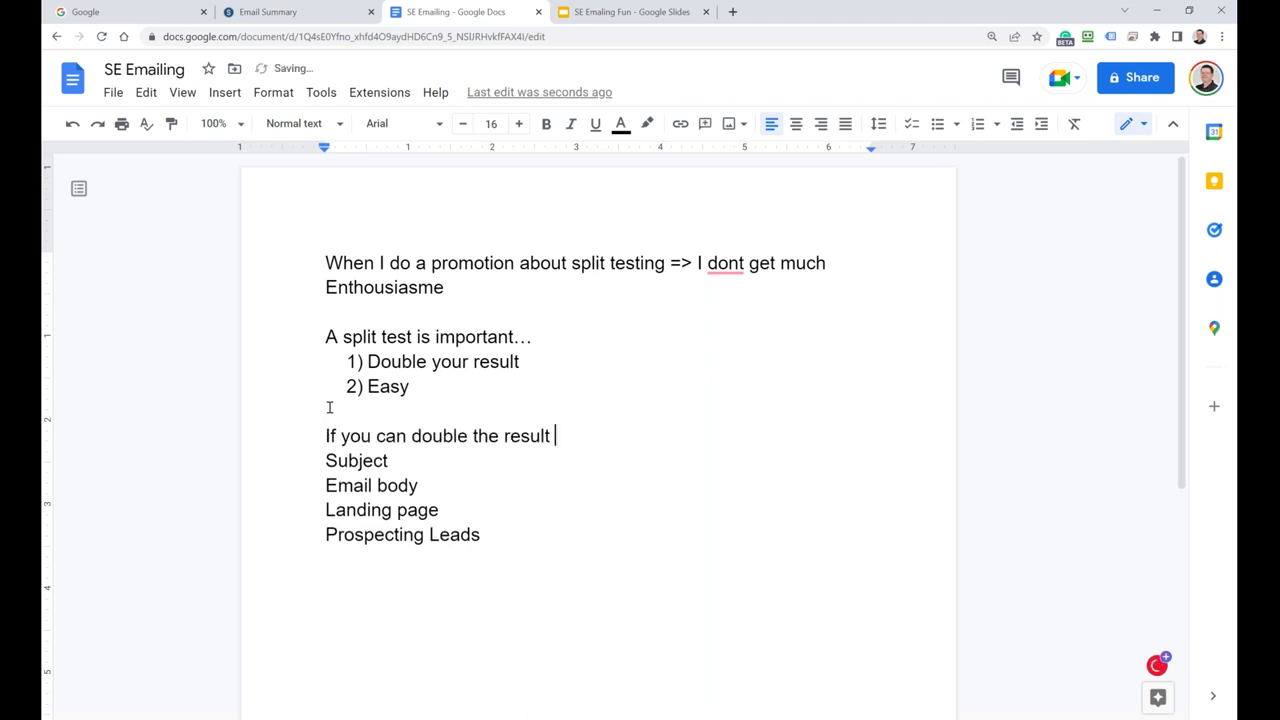
type("in 5 minutes")
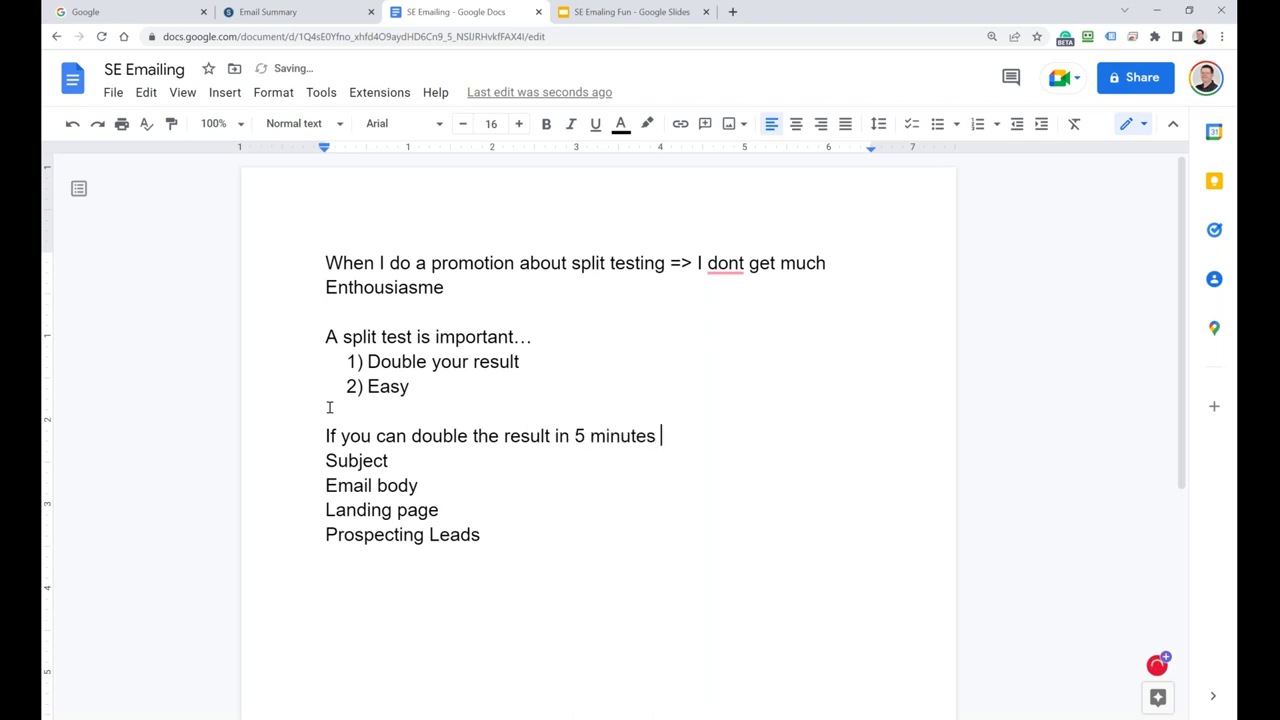
key("BackSpace")
type("... would")
type(" you dot")
key("BackSpace")
type("that")
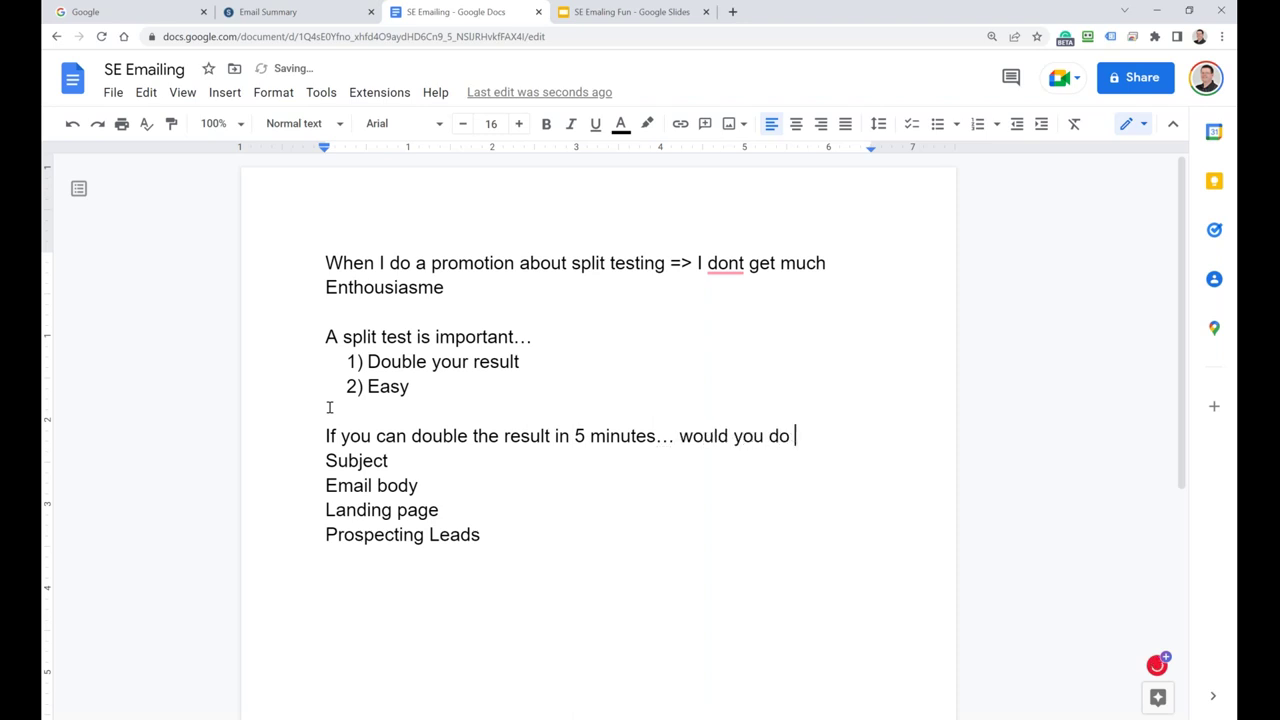
key("BackSpace")
key("BackSpace")
key("BackSpace")
key("BackSpace")
key("BackSpace")
key("BackSpace")
key("BackSpace")
key("BackSpace")
key("BackSpace")
key("BackSpace")
key("BackSpace")
key("BackSpace")
key("BackSpace")
key("BackSpace")
key("BackSpace")
key("BackSpace")
key("BackSpace")
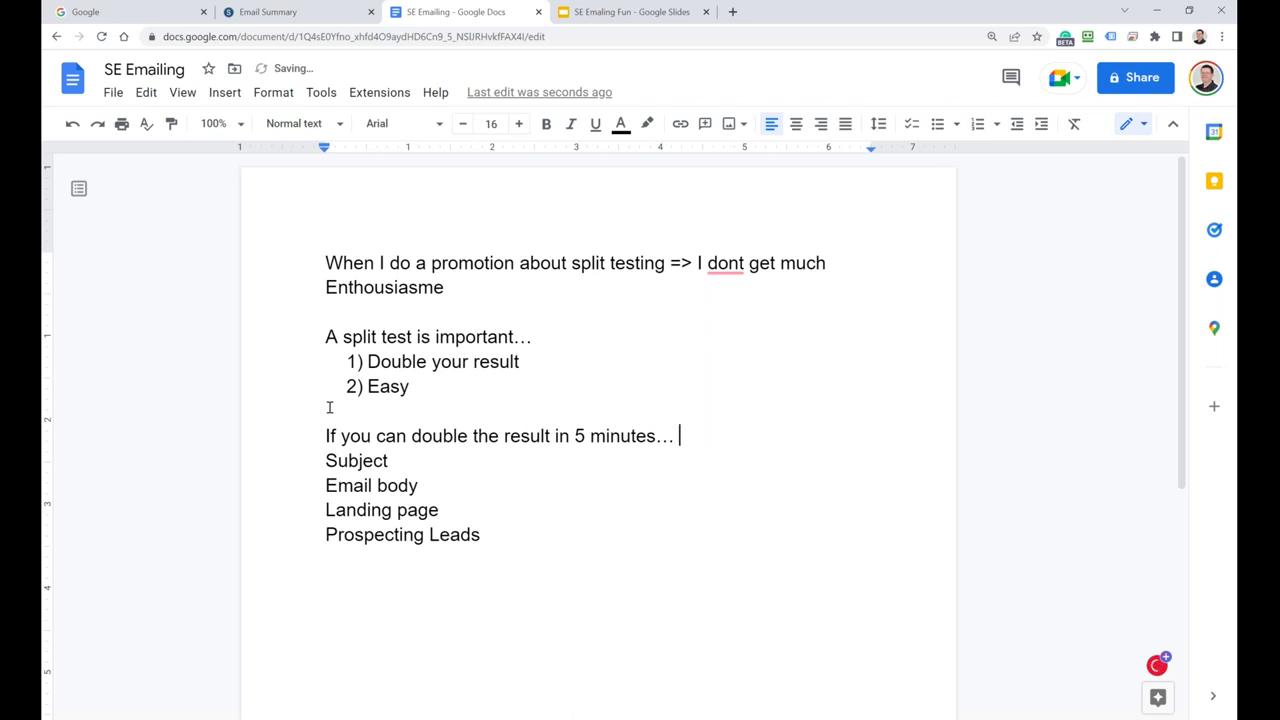
Add the line "Do you agree that this is important" below it, followed by a blank line
key("Return")
type("Do y")
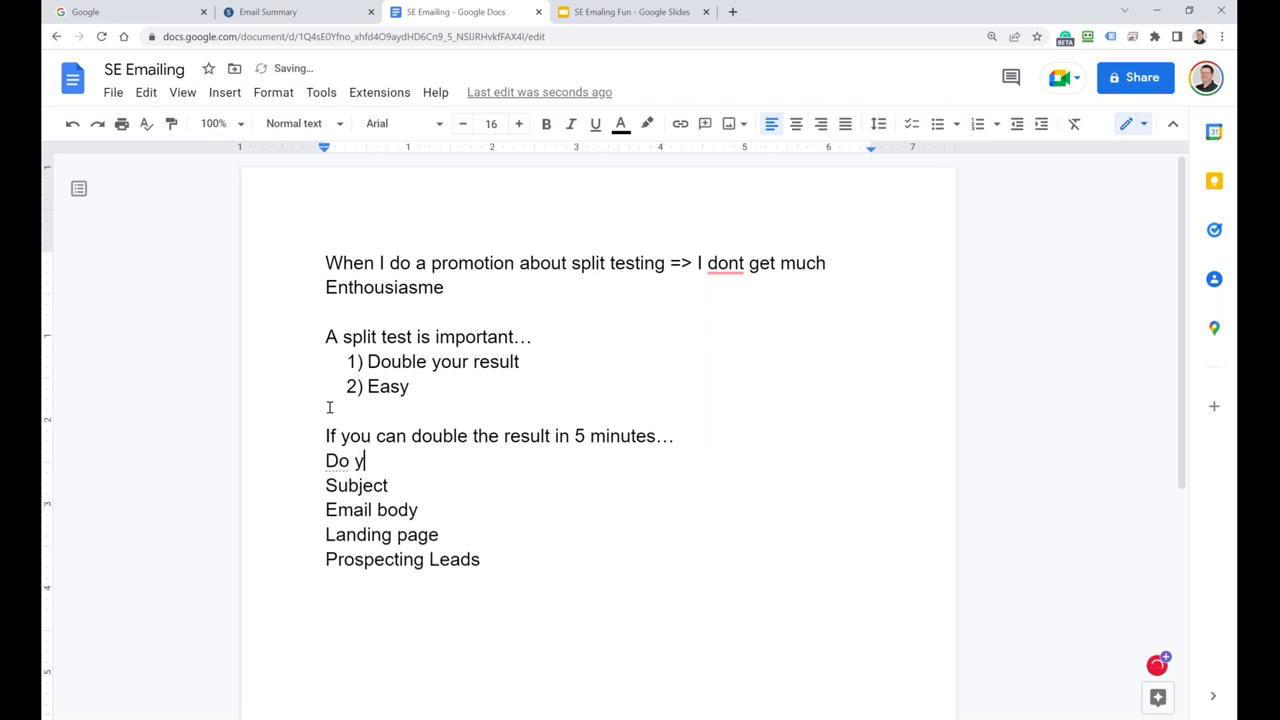
type("ou agree that ")
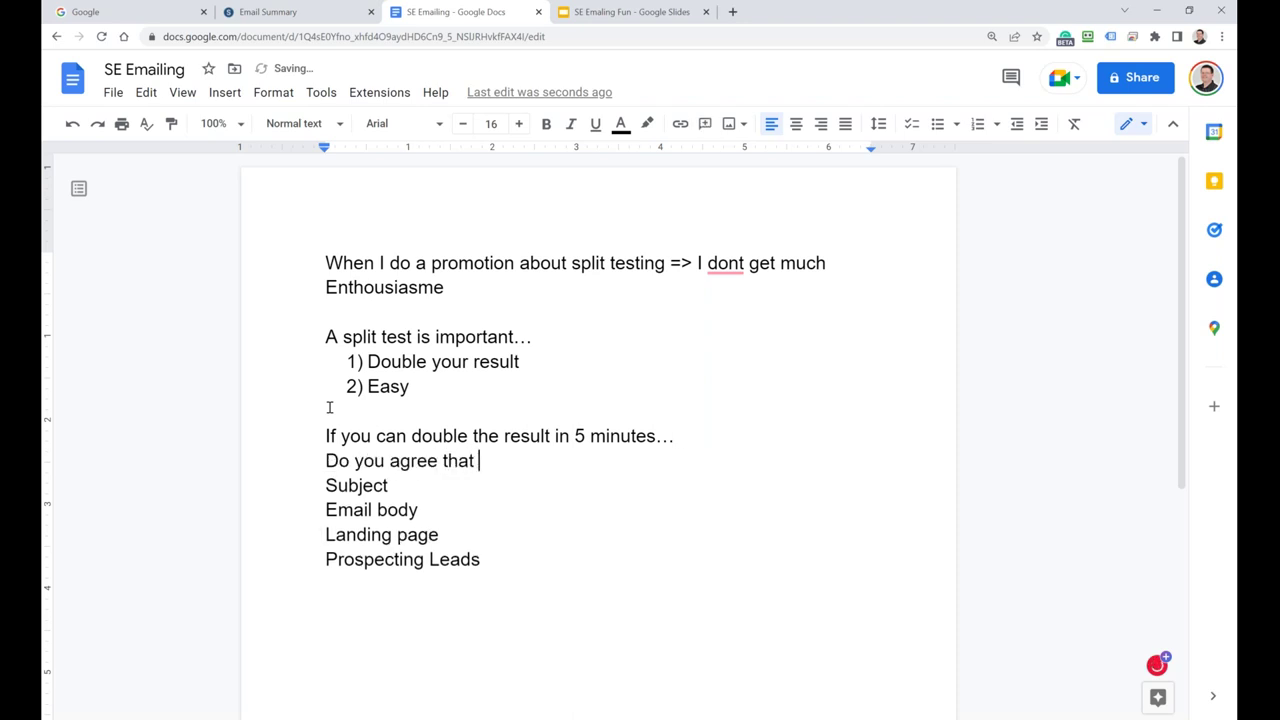
type("this is impo")
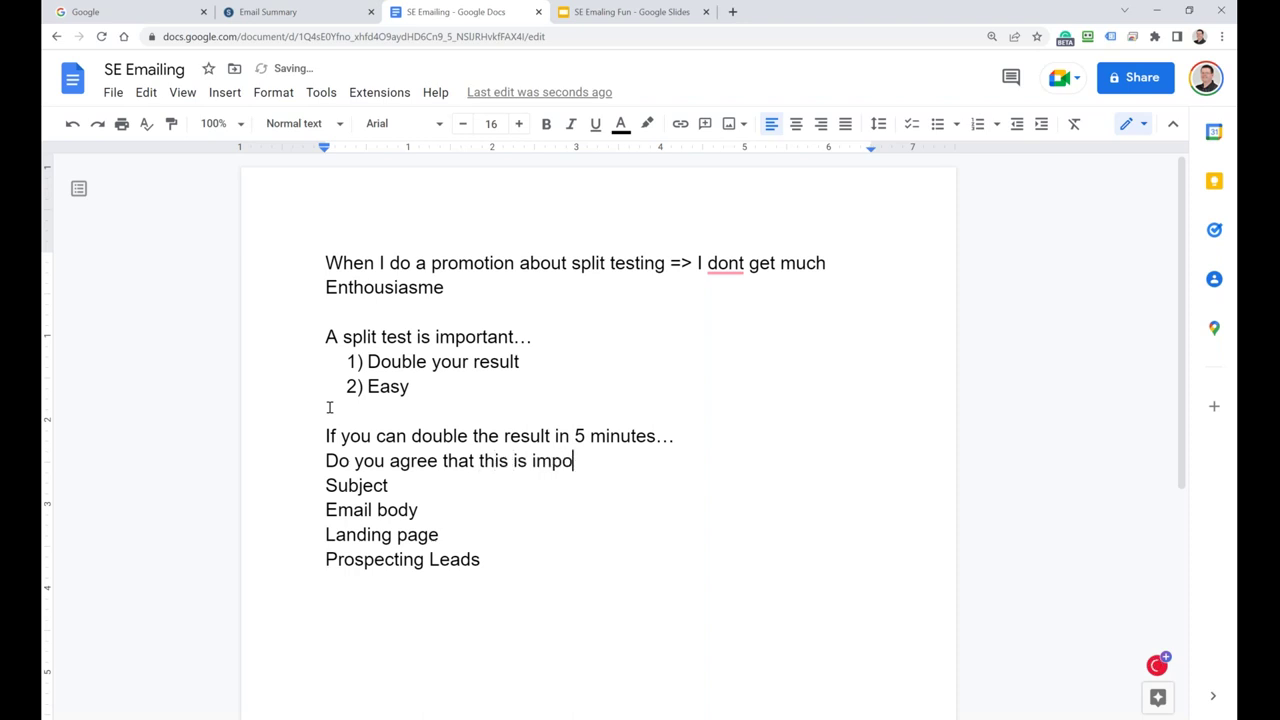
type("rtant")
key("Return")
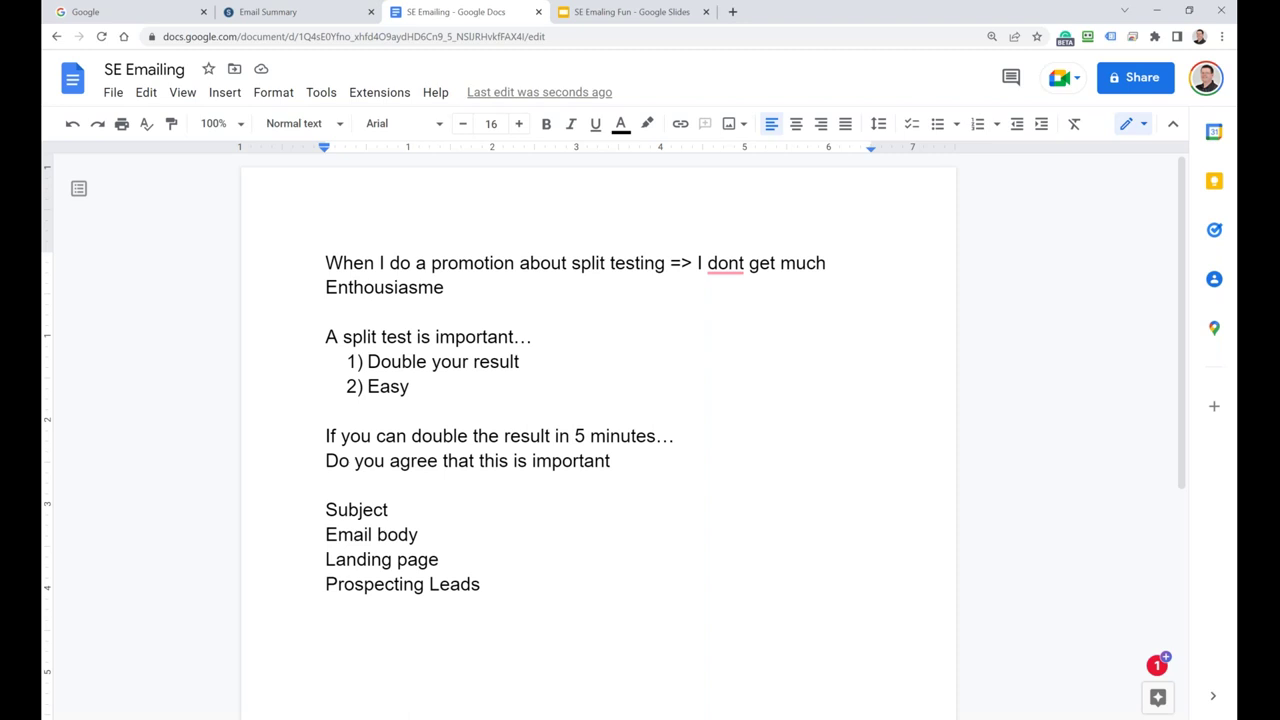
Add the line "Subject split testing is the easiest action to double the result" followed by two blank lines, and highlight that three-line paragraph
type("Subject sp")
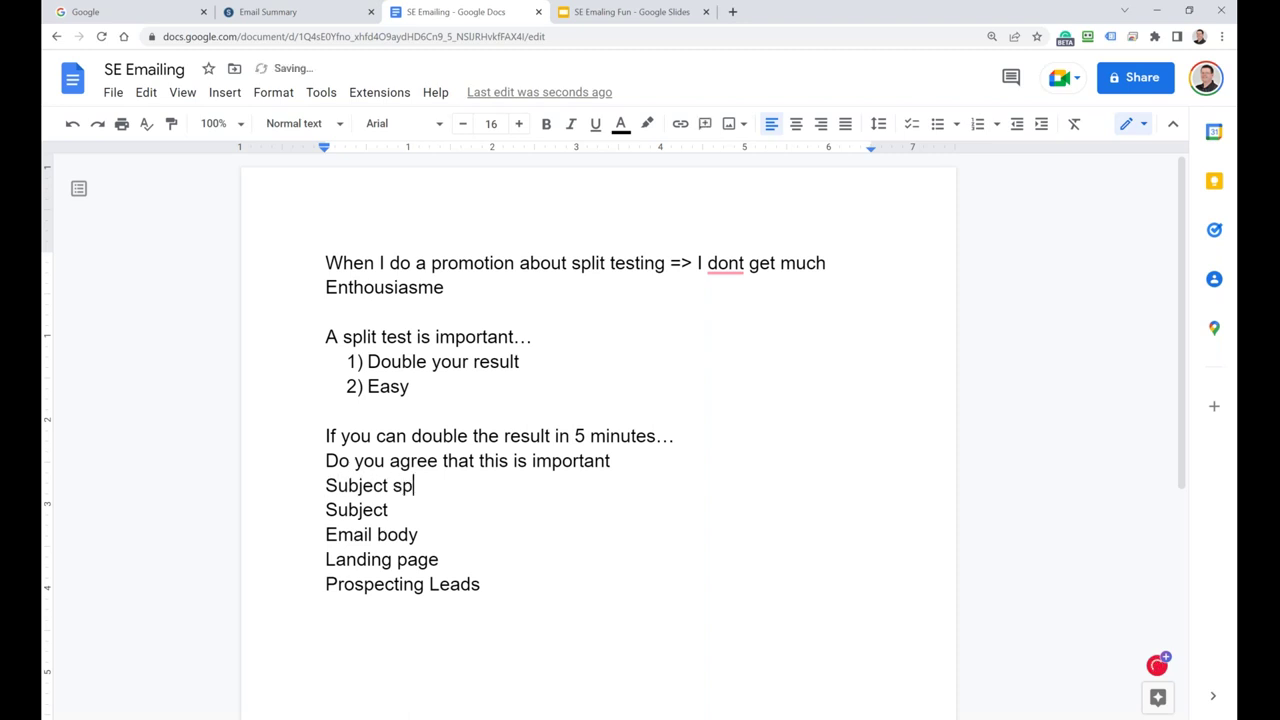
type("lit teting")
key("BackSpace")
key("BackSpace")
key("BackSpace")
key("BackSpace")
type("sting ")
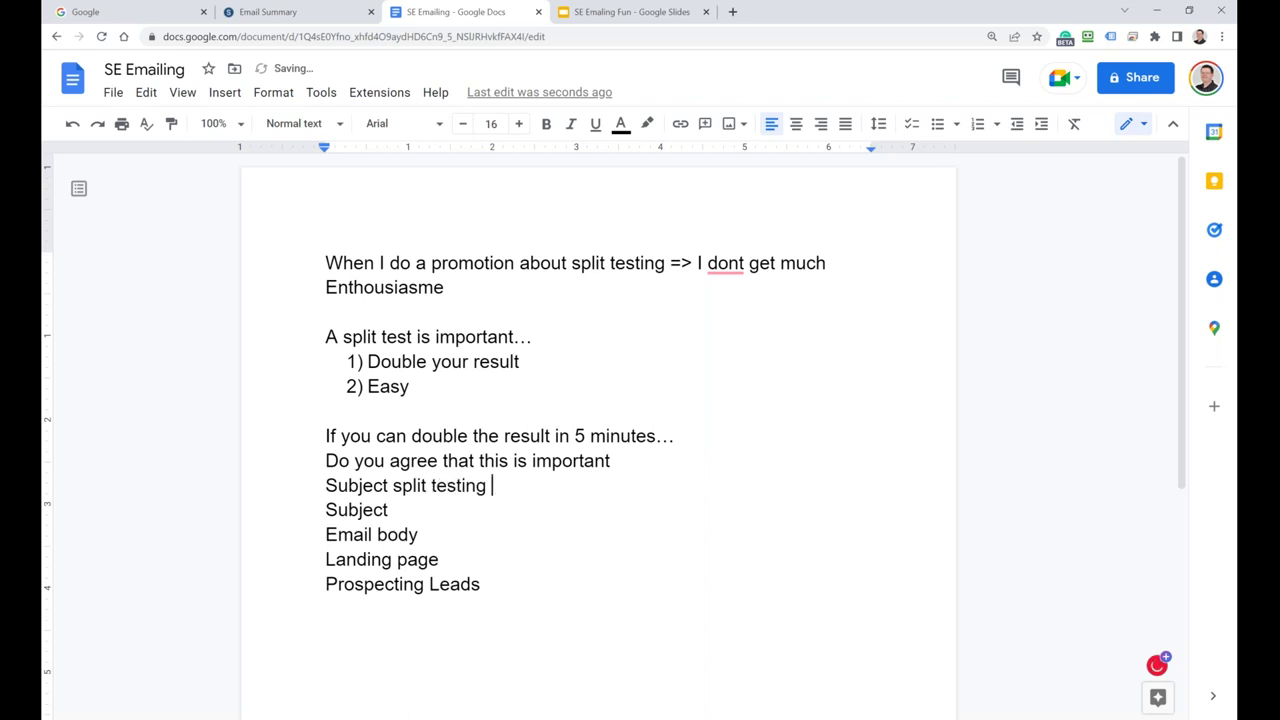
type("is the mo")
key("BackSpace")
key("BackSpace")
type("easiest ")
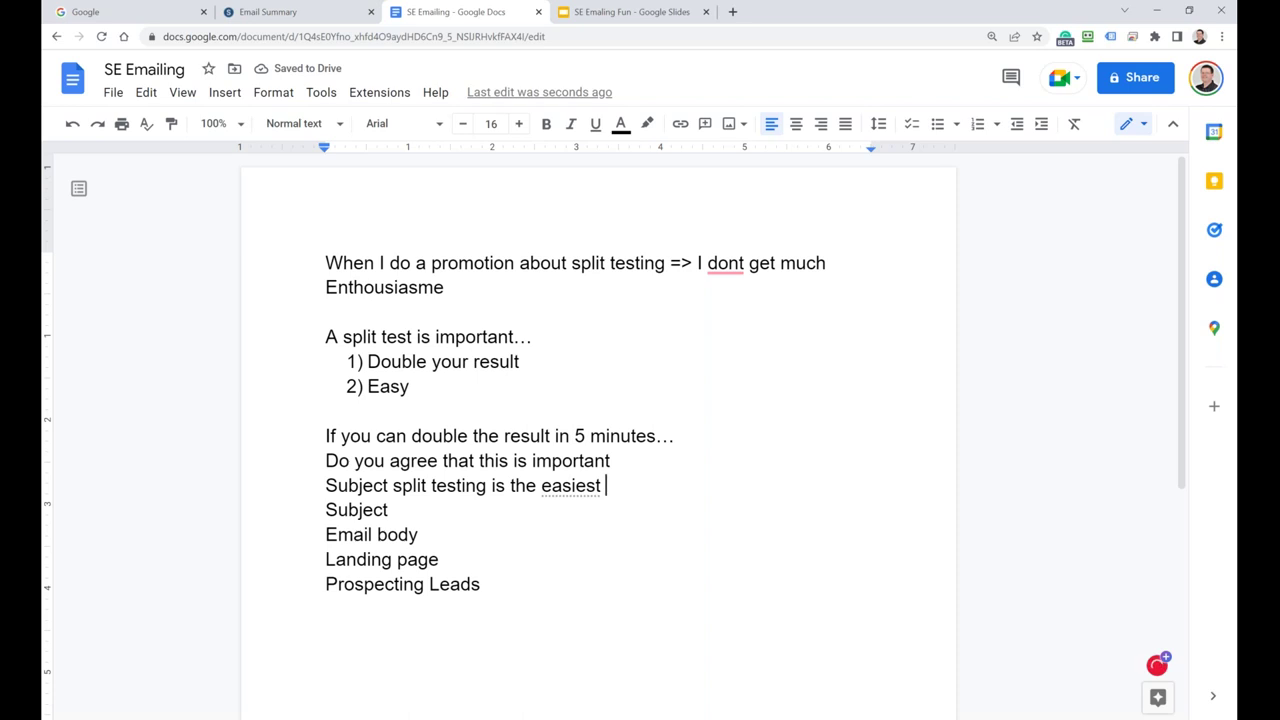
type("action t")
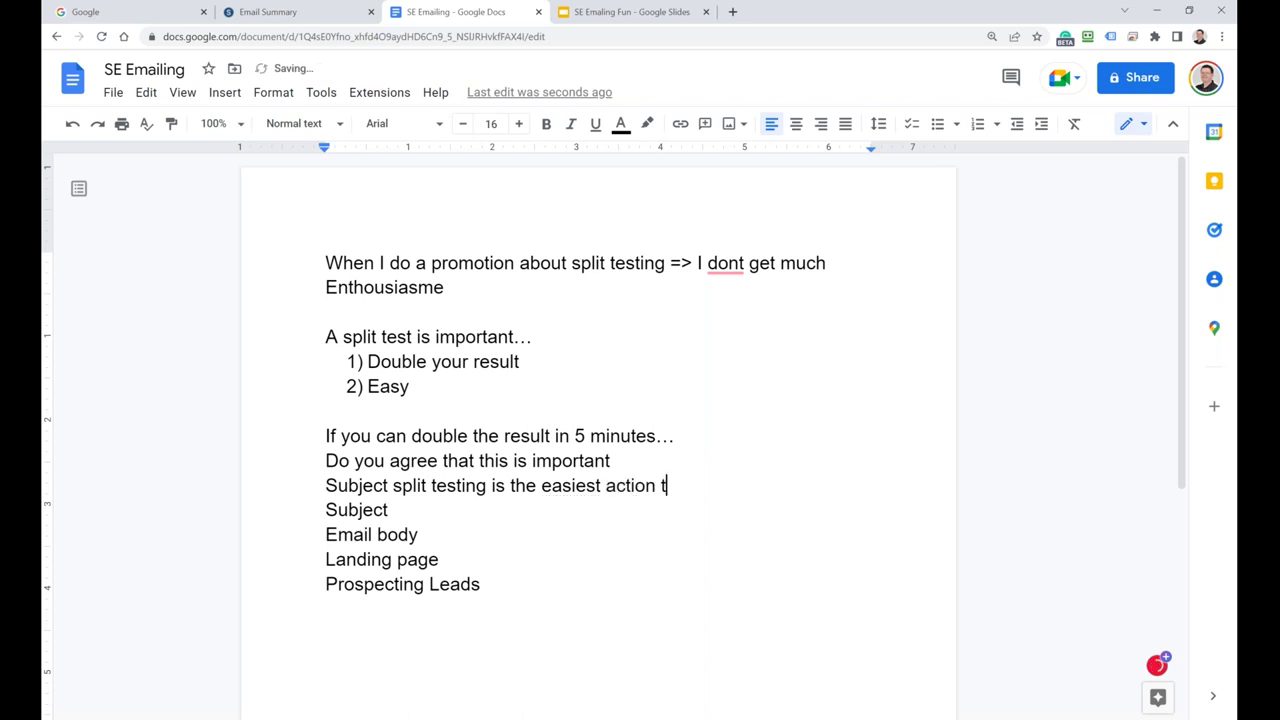
type("o double t")
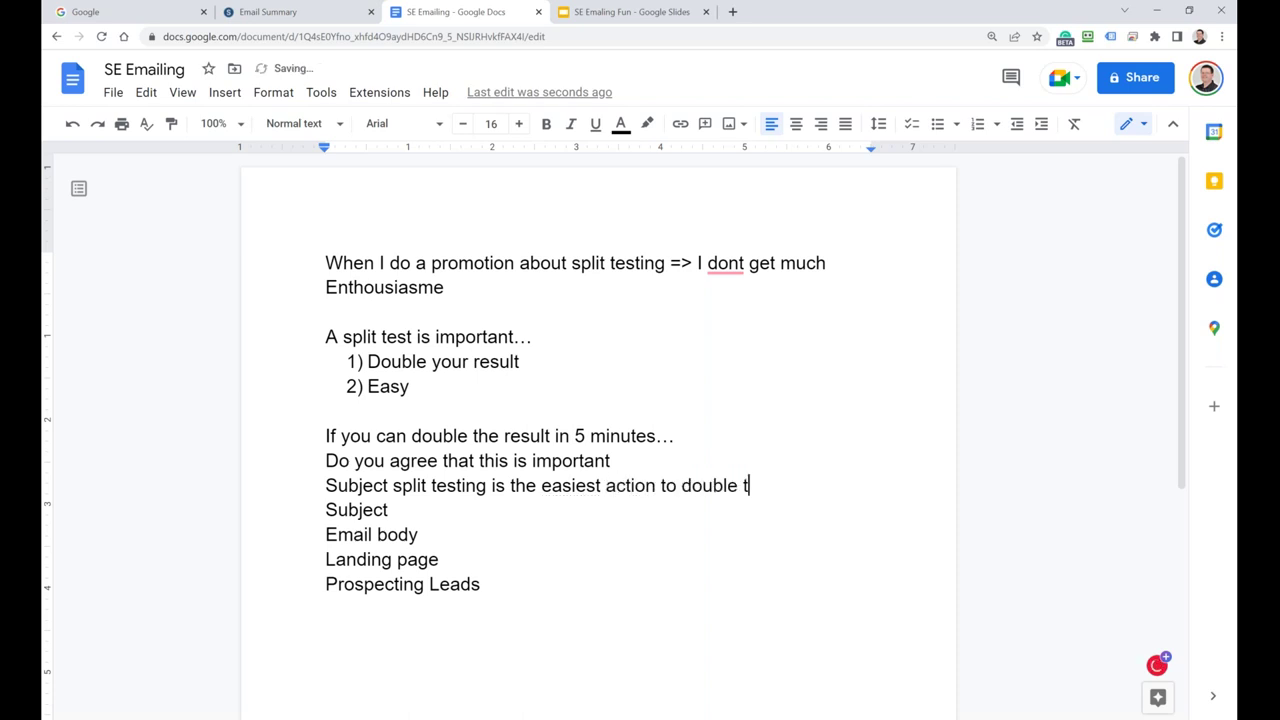
type("he result")
key("Return")
key("Return")
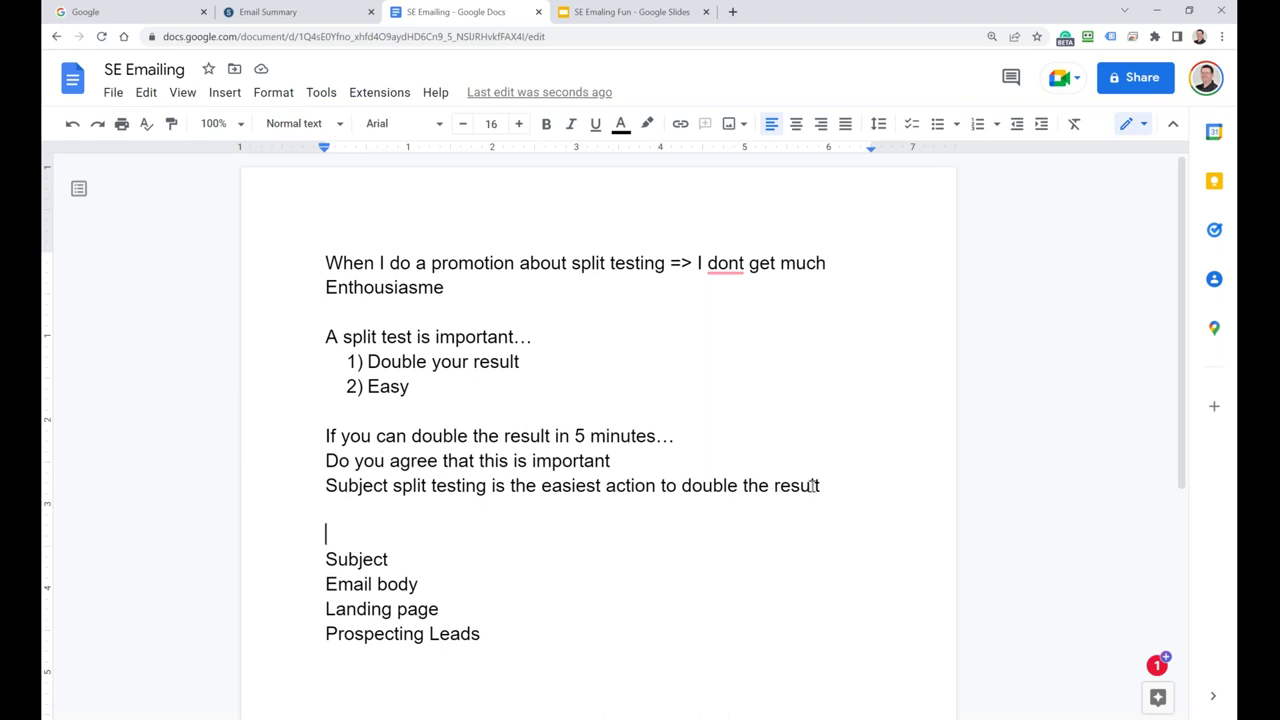
left_click_drag(812, 486, 300, 445)
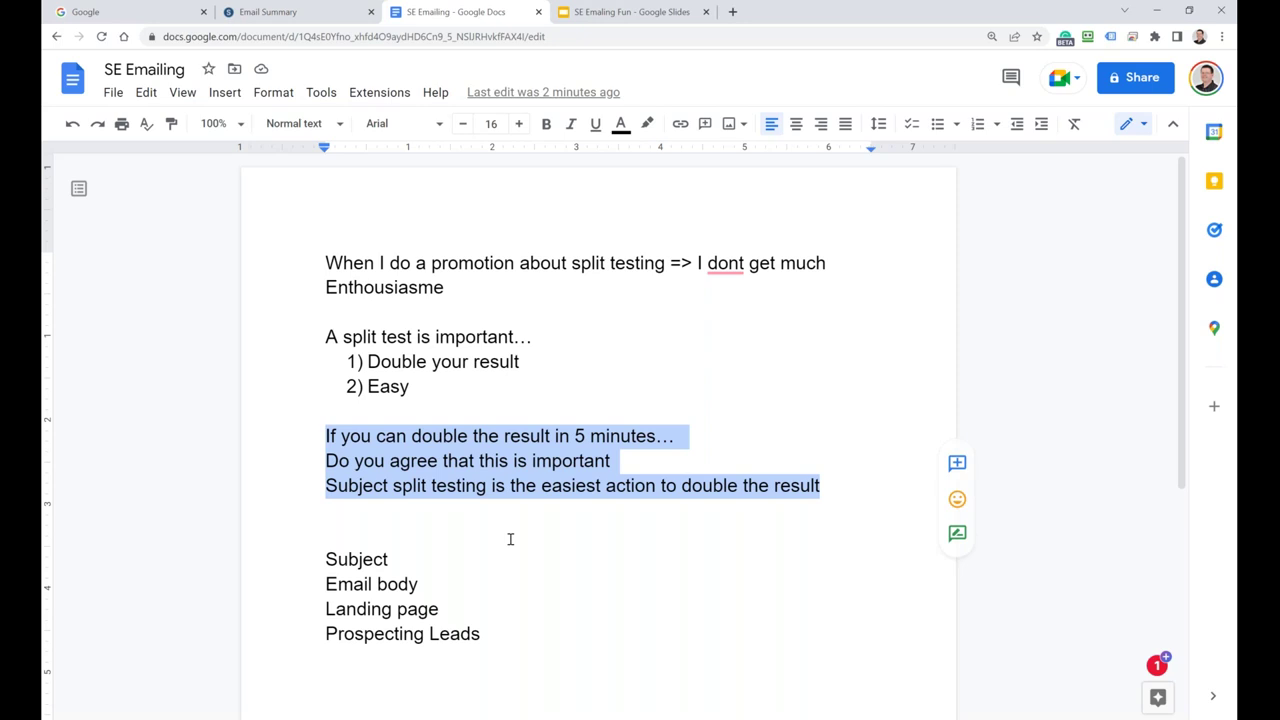
Switch to SendEagle, create a new email campaign and name the newsletter "Split testing"
left_click(335, 20)
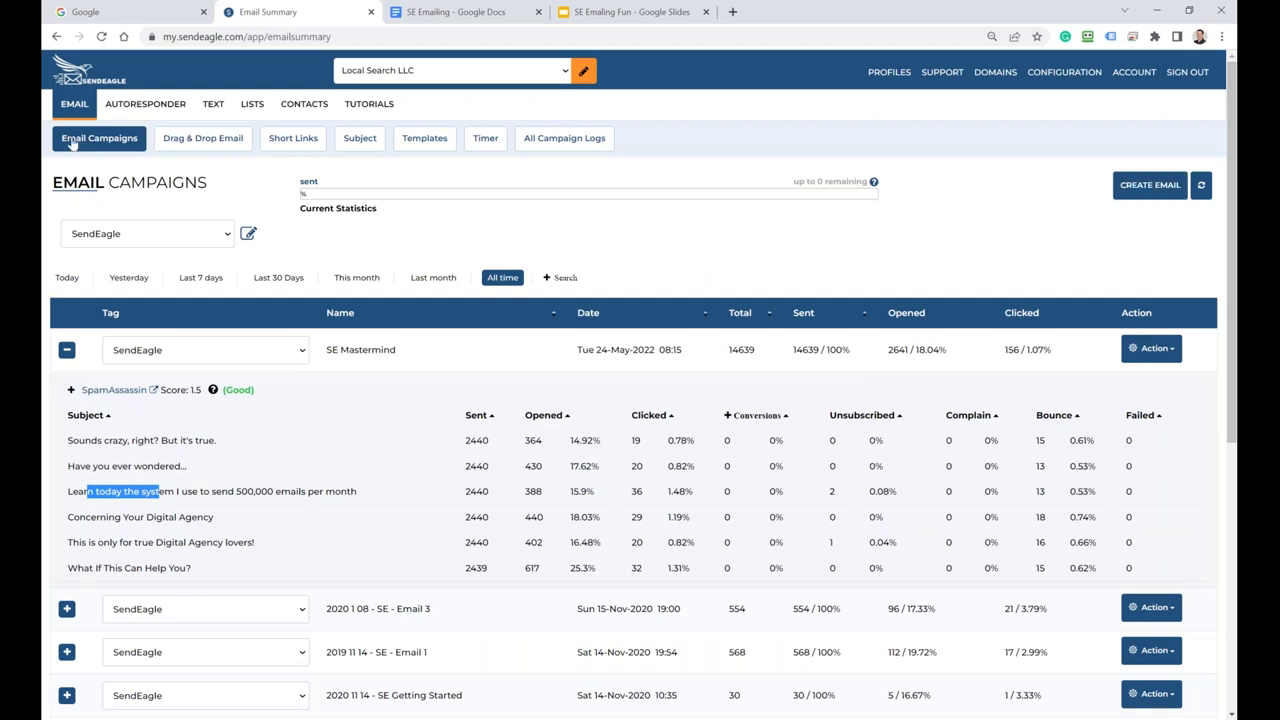
left_click(1142, 198)
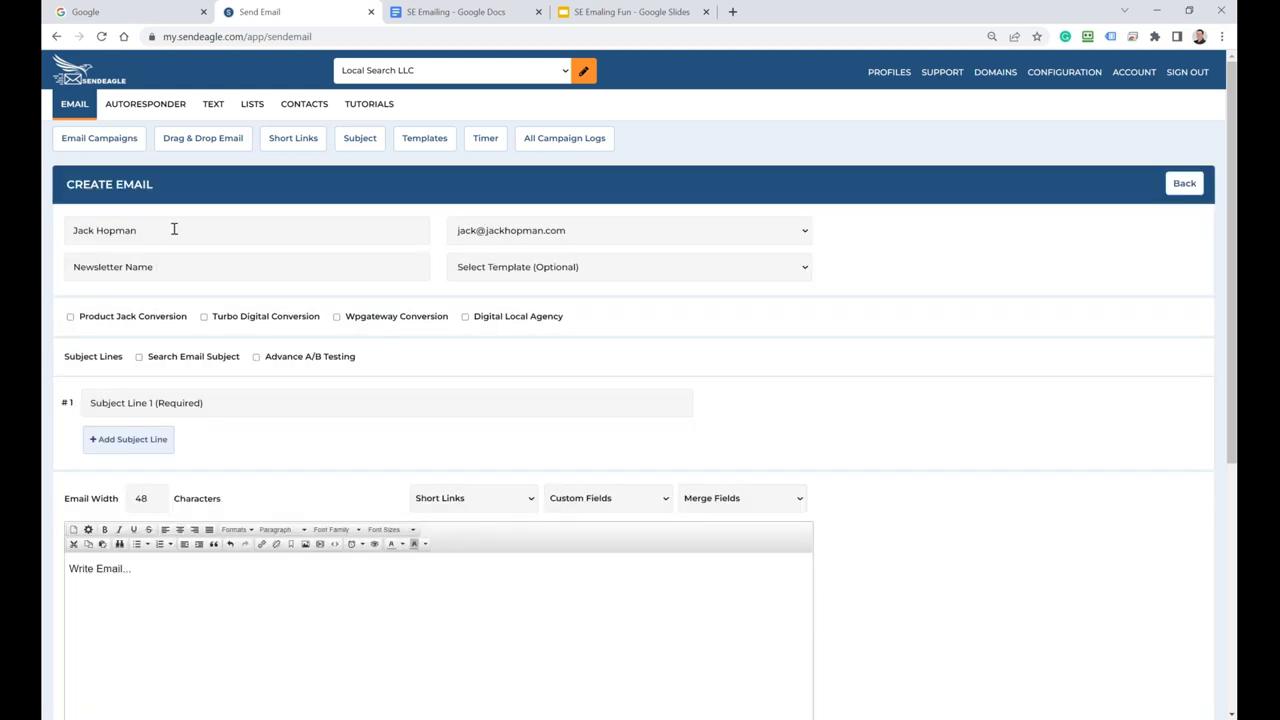
left_click_drag(174, 229, 70, 231)
left_click(516, 232)
left_click(516, 232)
left_click(168, 268)
type("Split")
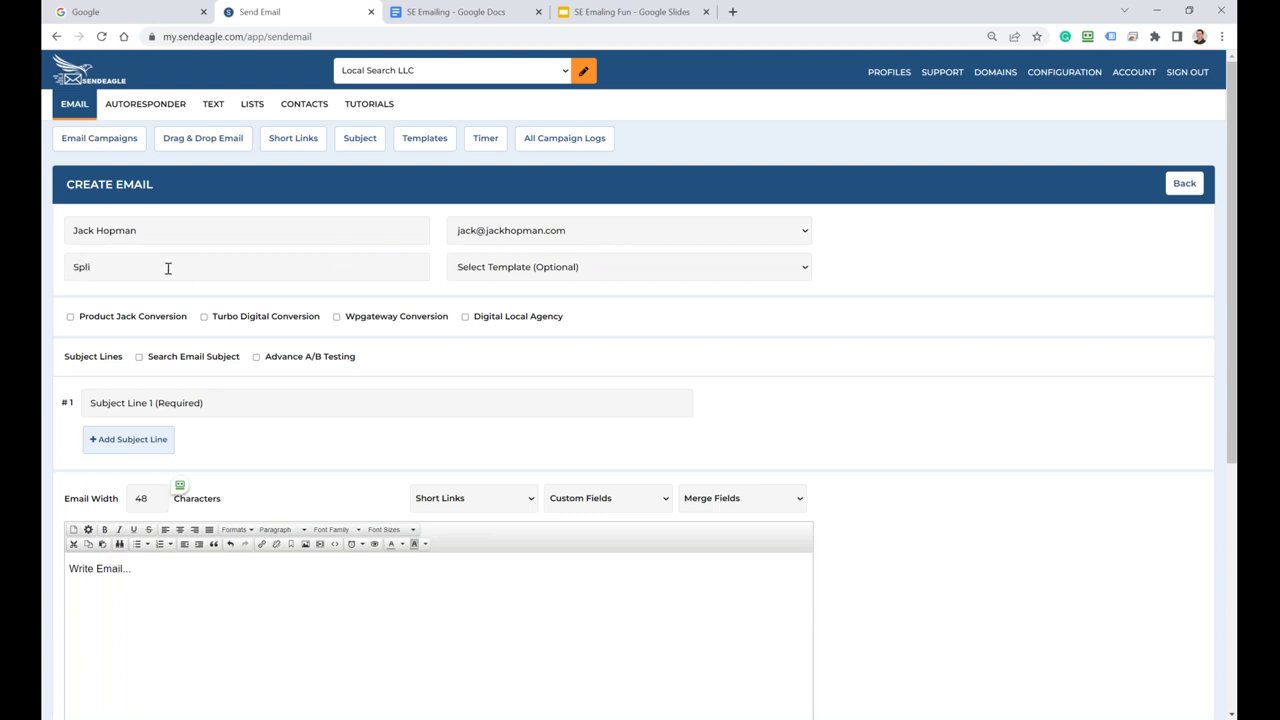
type(" testing")
Open the Email Marketing Masterclasses member site in a new browser tab using the saved "EMM User" login
left_click(732, 11)
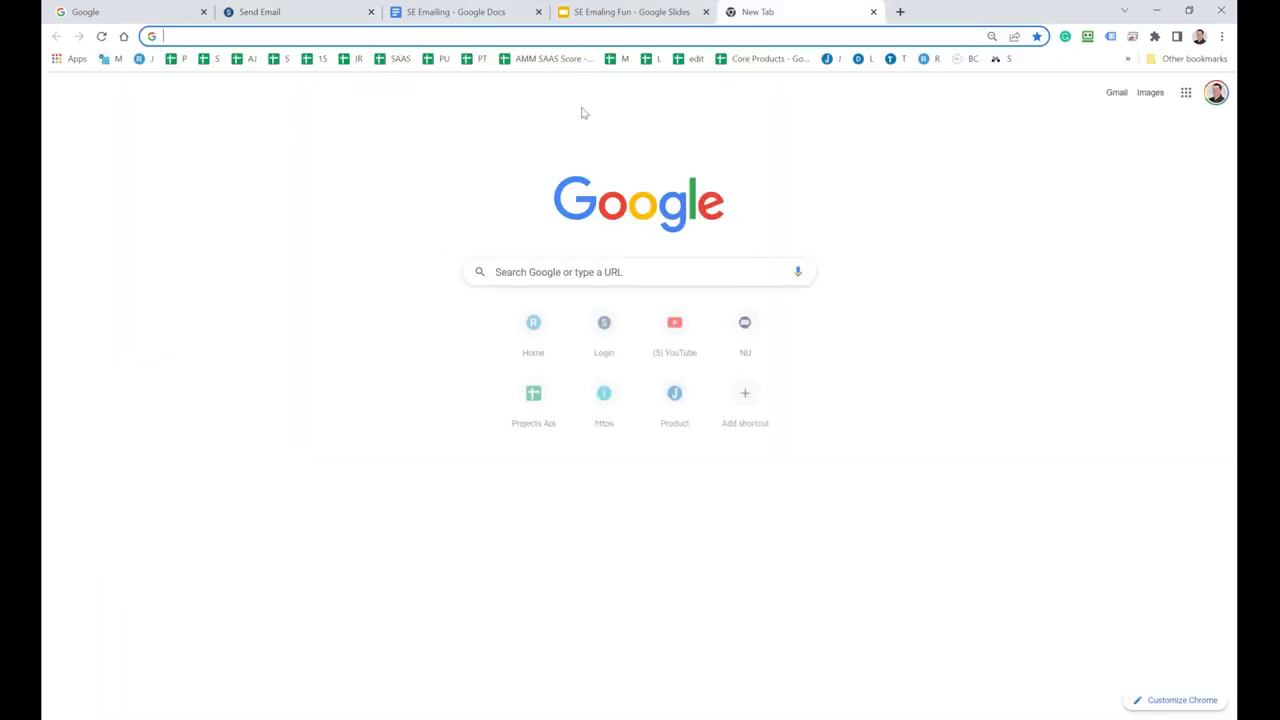
left_click(1087, 36)
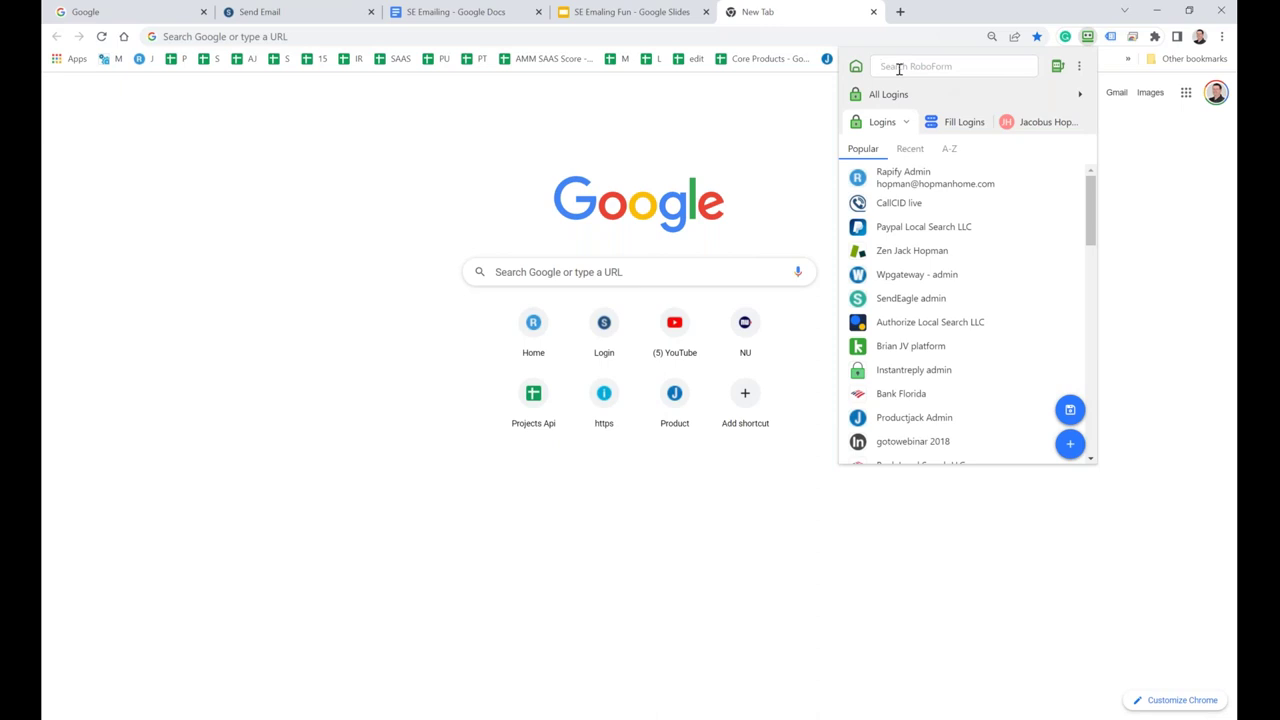
type("emm")
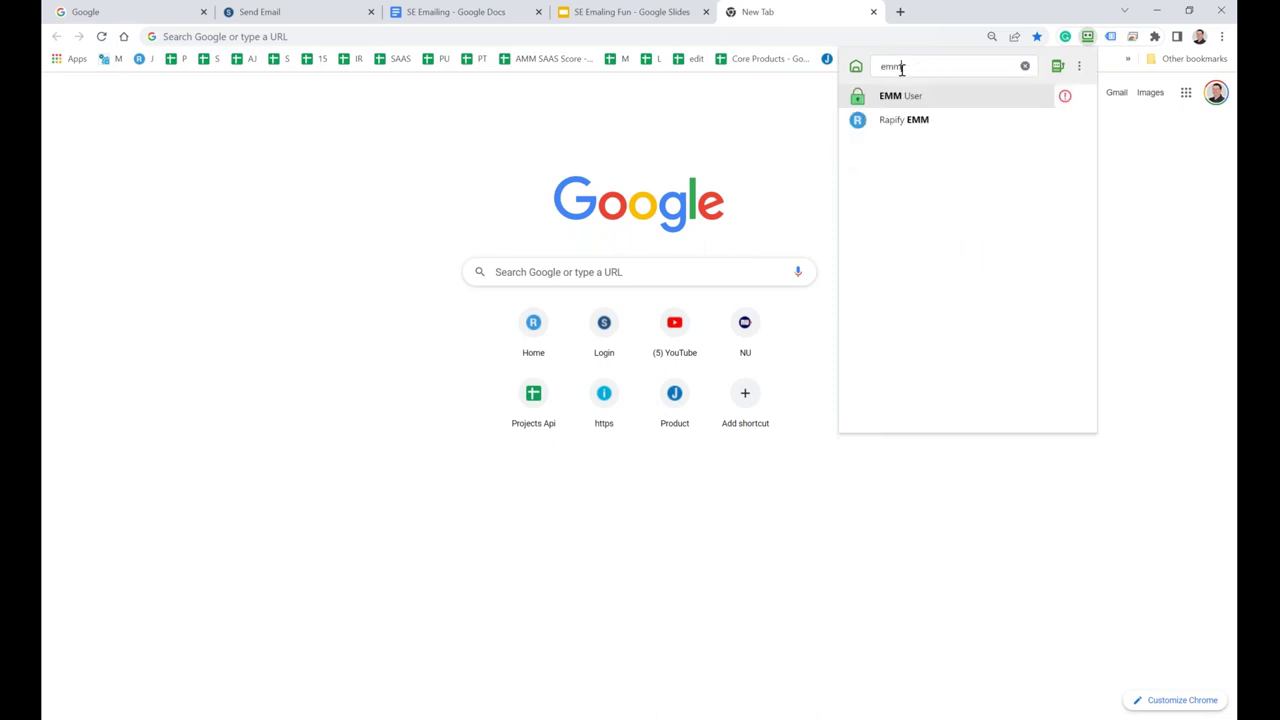
left_click_drag(906, 66, 878, 67)
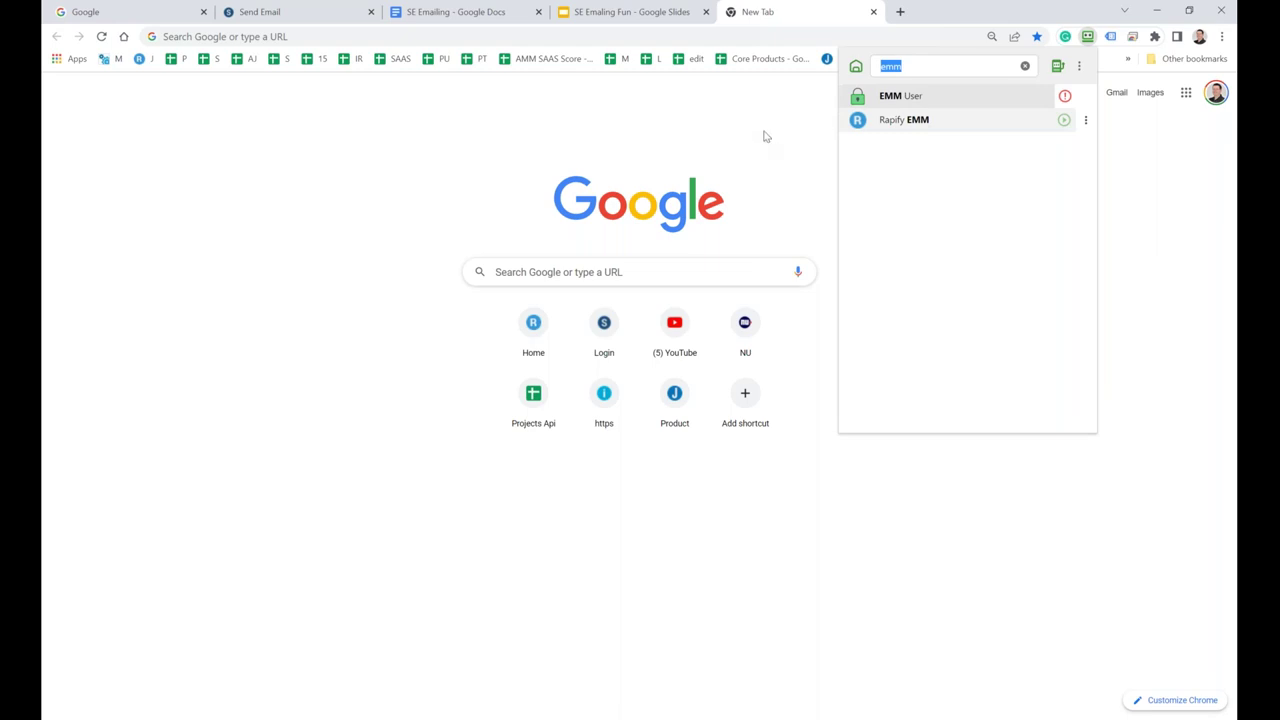
left_click(895, 97)
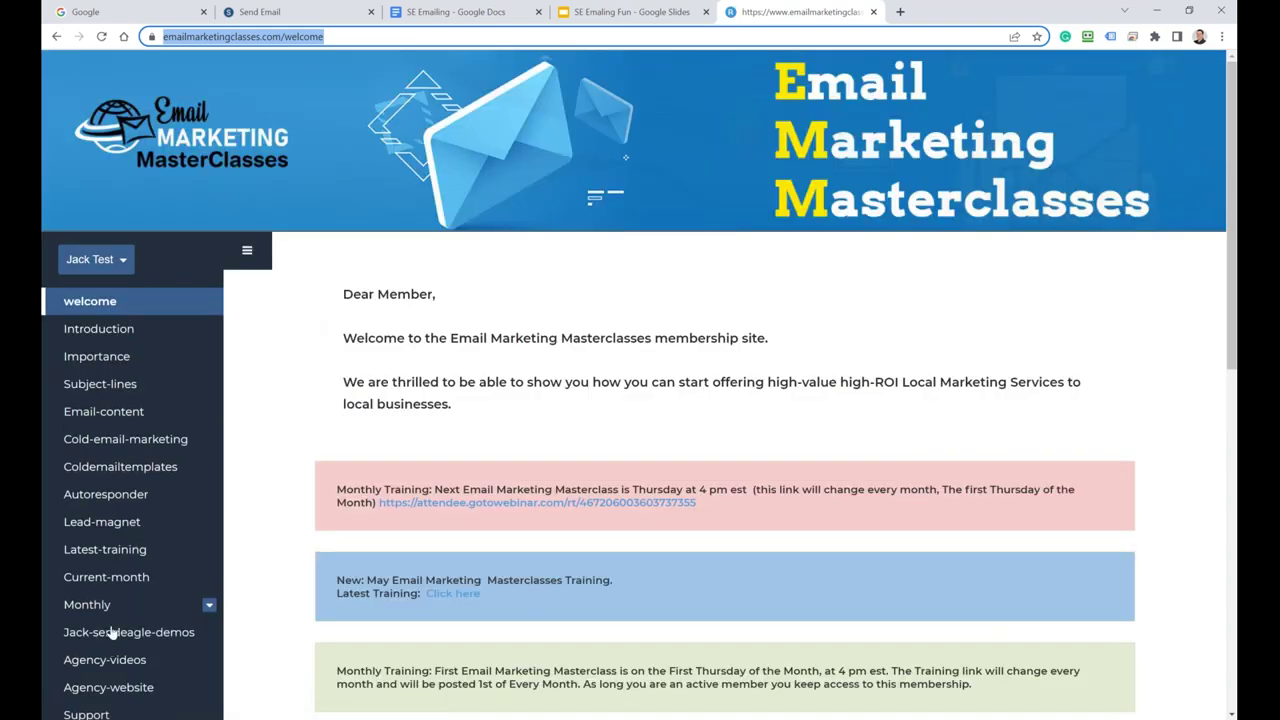
Open the Employee Retention Tax Credit document from the cold email templates and go to ERTC Cold Email Template 3
left_click(103, 467)
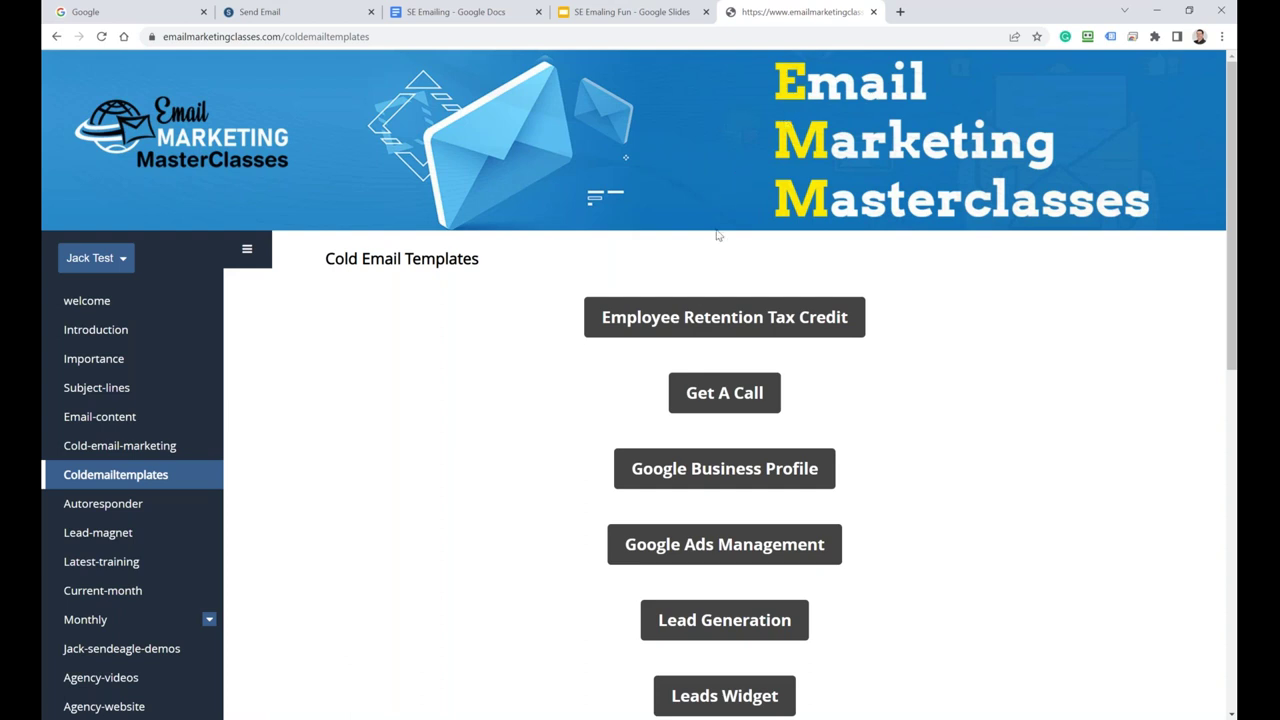
left_click(728, 320)
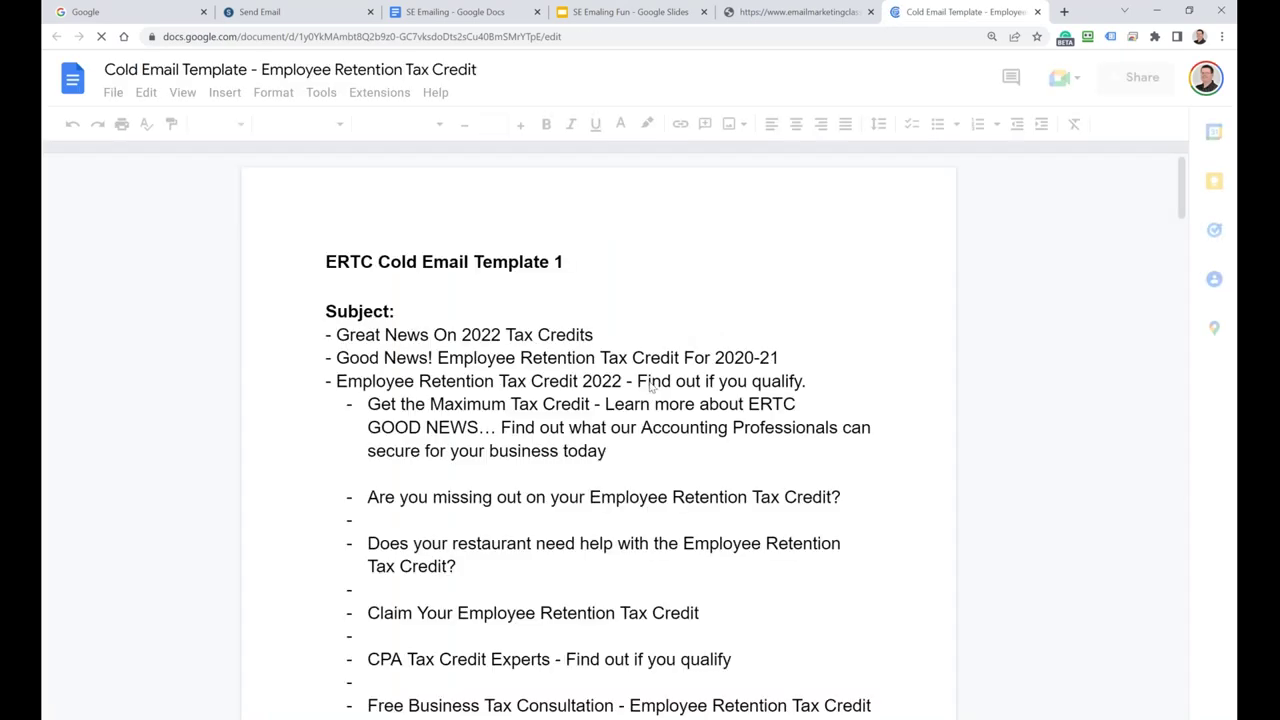
scroll(516, 423, "down", 8)
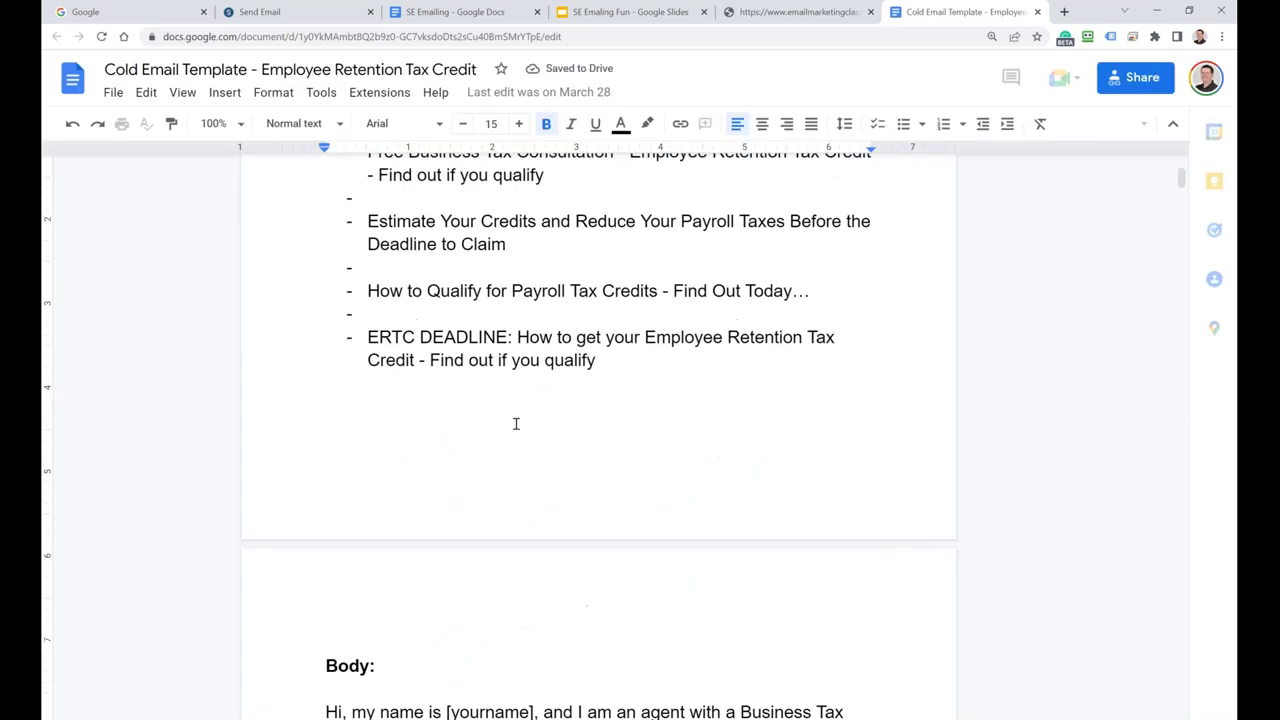
scroll(516, 423, "down", 12)
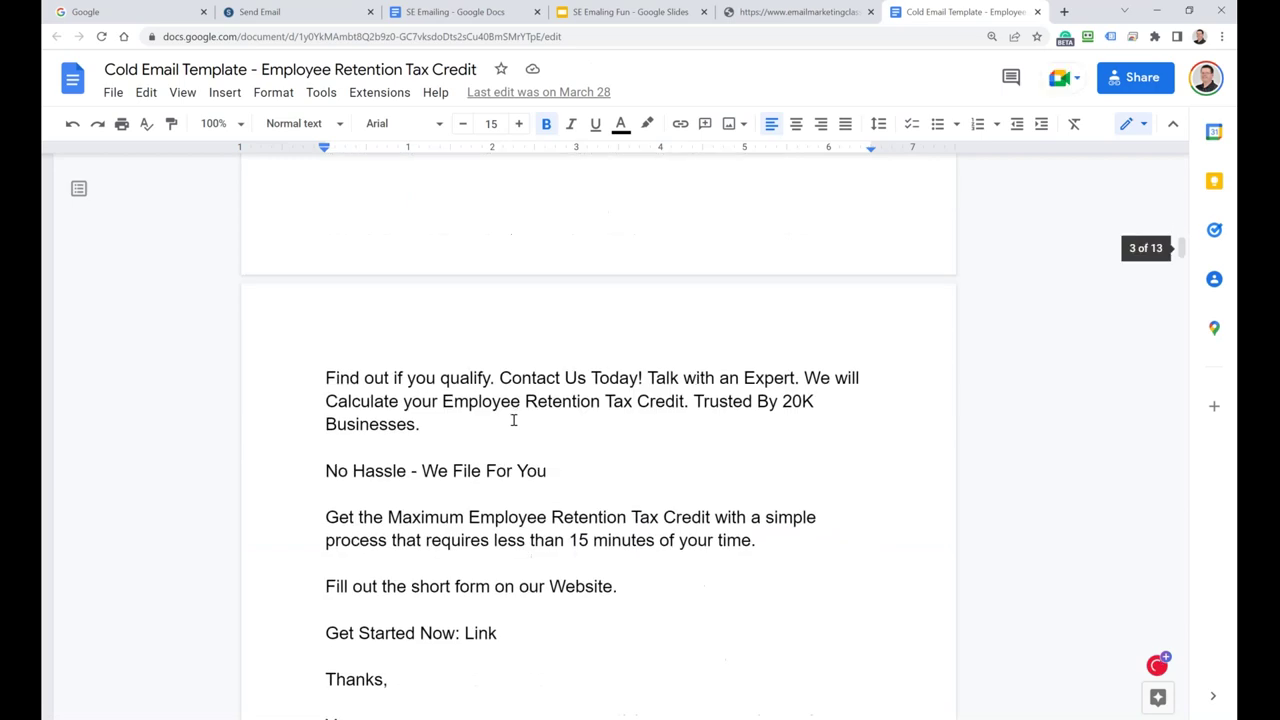
scroll(514, 418, "down", 11)
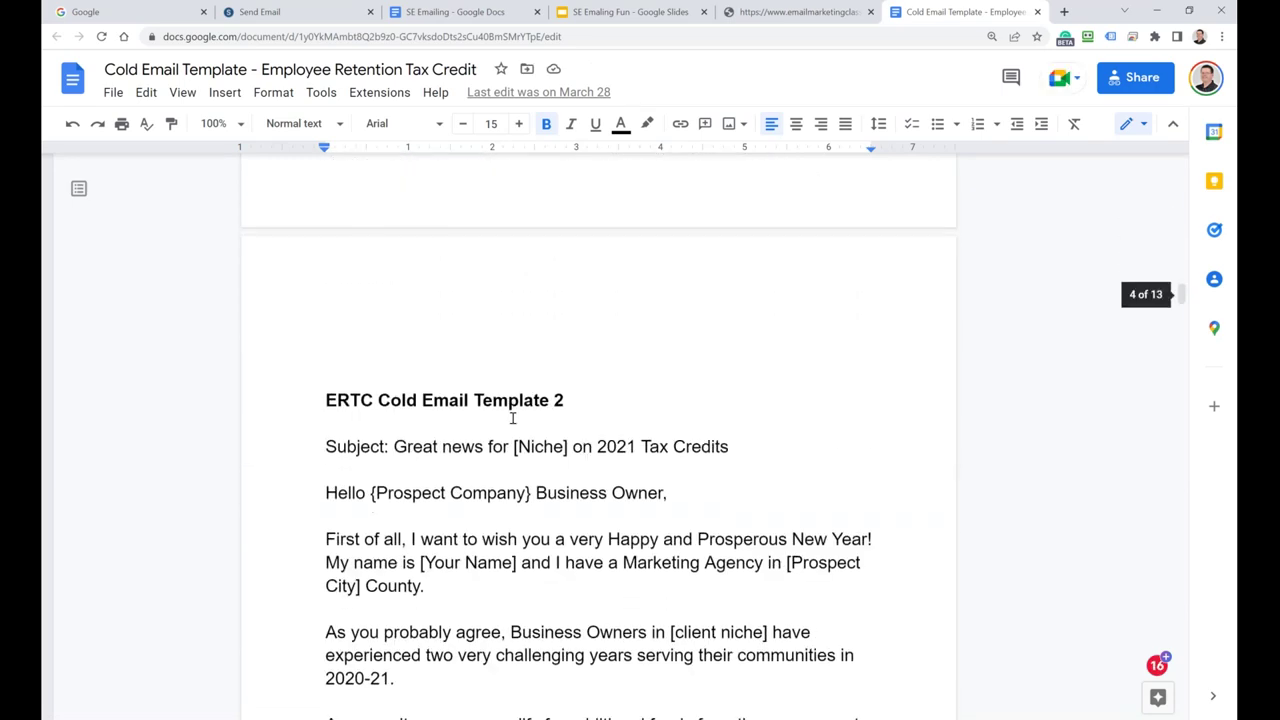
scroll(512, 420, "down", 10)
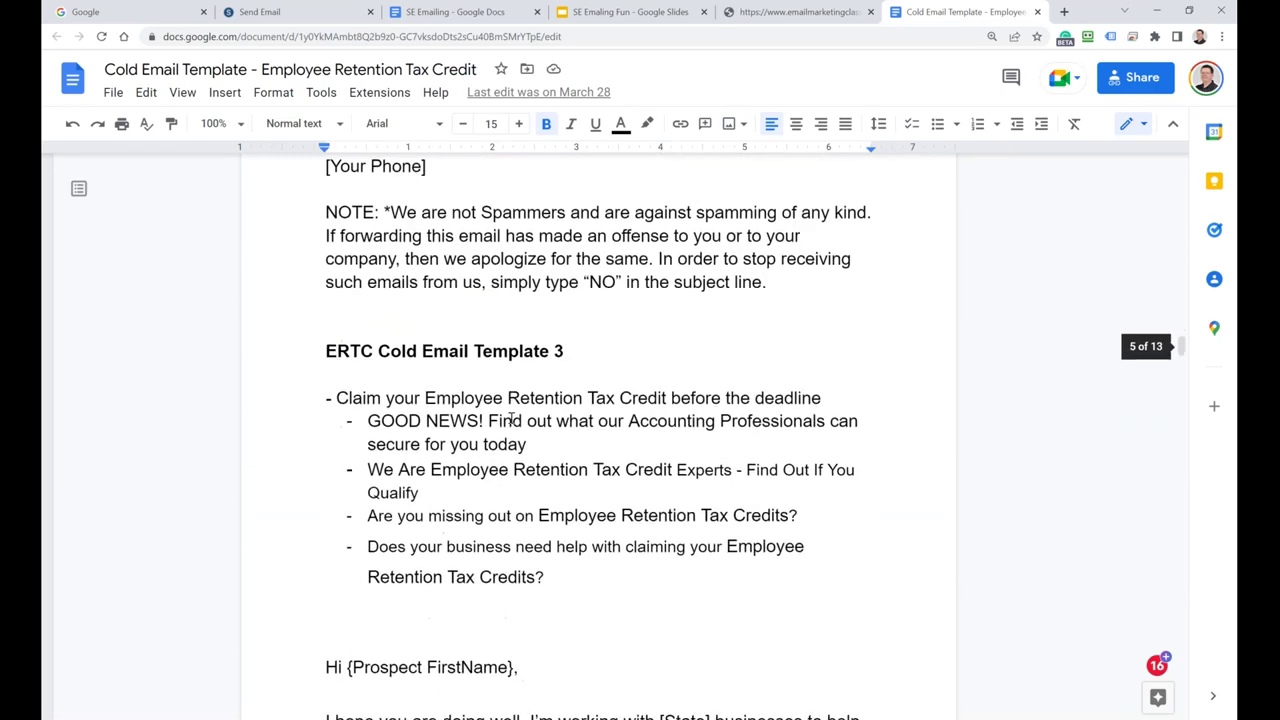
scroll(511, 418, "down", 5)
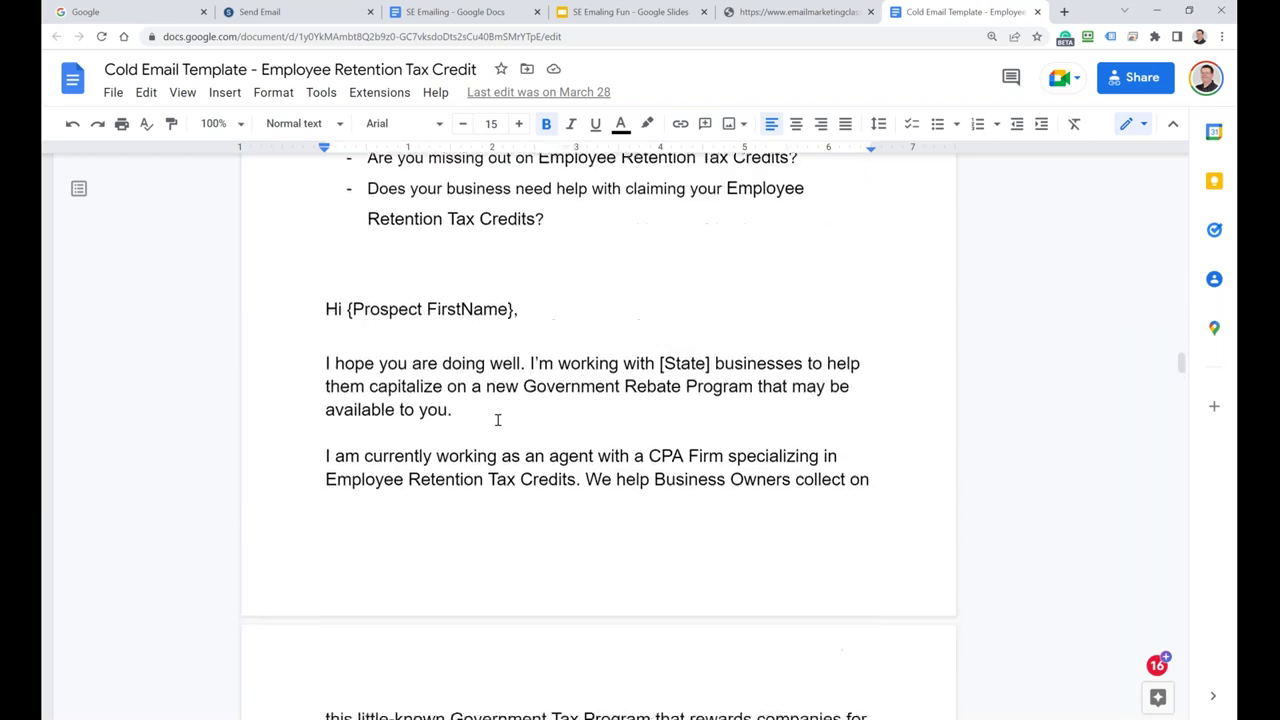
Copy the body of ERTC Cold Email Template 3, starting from the greeting "Hi {Prospect FirstName},"
left_click_drag(328, 316, 786, 606)
scroll(408, 351, "down", 5)
scroll(452, 351, "down", 6)
scroll(437, 386, "down", 3)
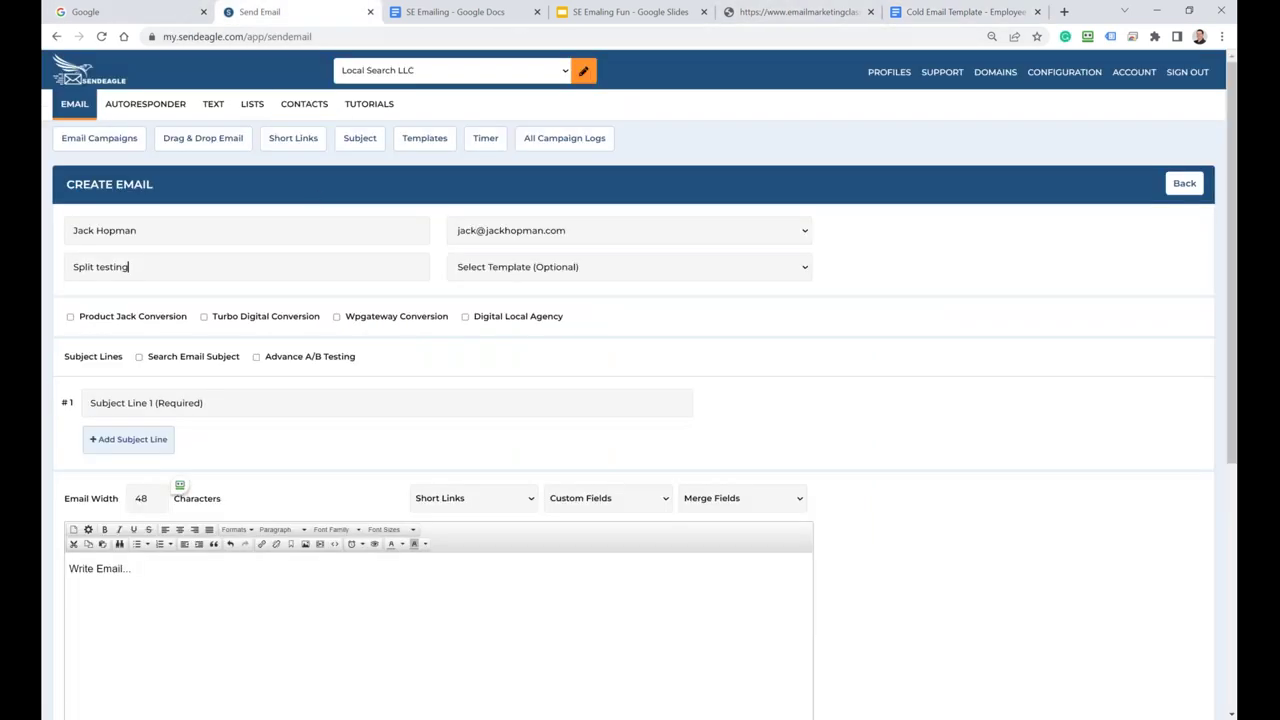
Switch to the SendEagle email and replace its placeholder body text with the copied template body
left_click(262, 14)
key("BackSpace")
key("BackSpace")
key("BackSpace")
key("BackSpace")
key("BackSpace")
key("BackSpace")
key("BackSpace")
key("BackSpace")
key("BackSpace")
key("BackSpace")
key("BackSpace")
key("BackSpace")
key("BackSpace")
key("BackSpace")
key("ctrl+v")
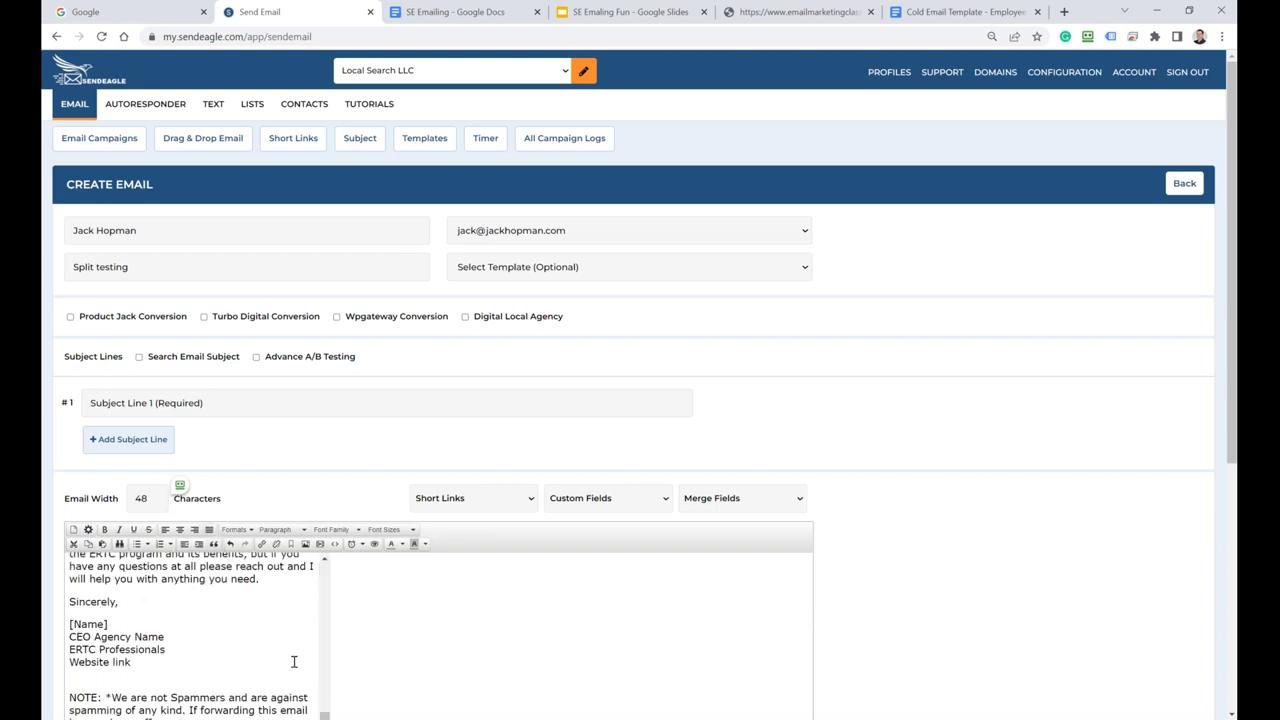
scroll(220, 619, "up", 3)
scroll(220, 619, "up", 3)
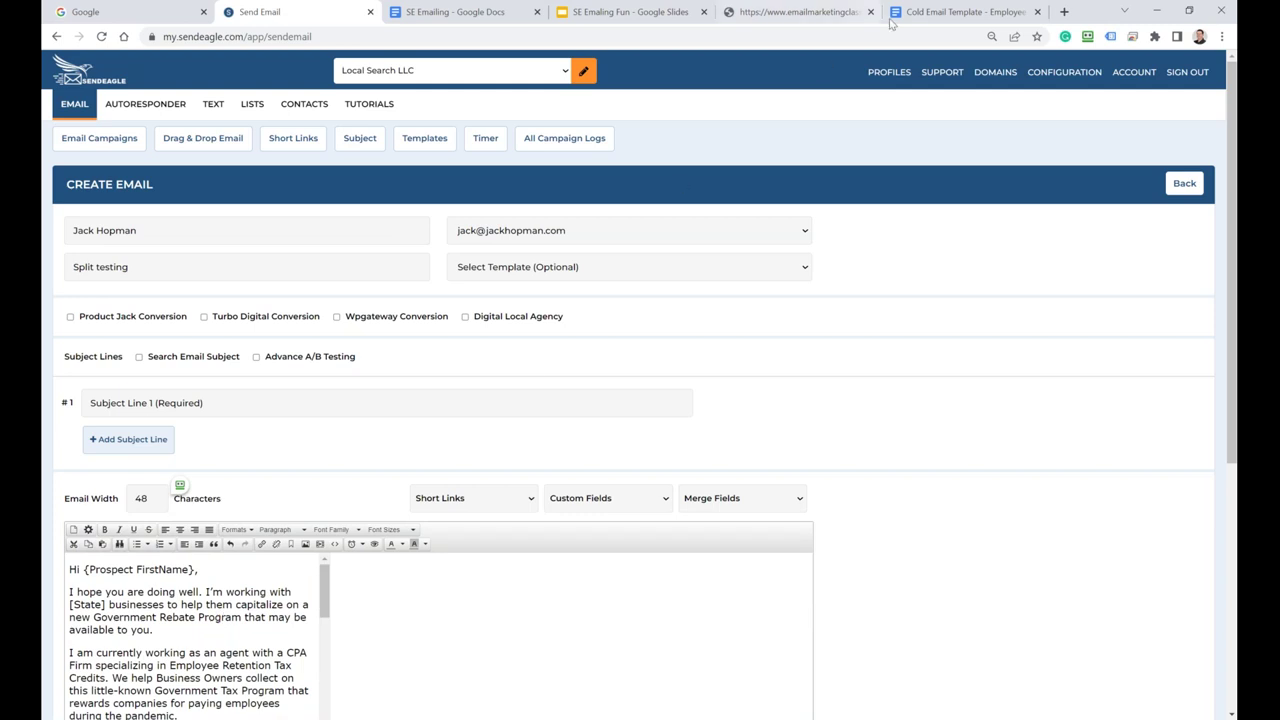
Copy "Does your business need help with claiming your Employee Retention Tax Credits?" from Template 3 into subject line 1 of the SendEagle email
left_click(940, 12)
scroll(600, 393, "up", 15)
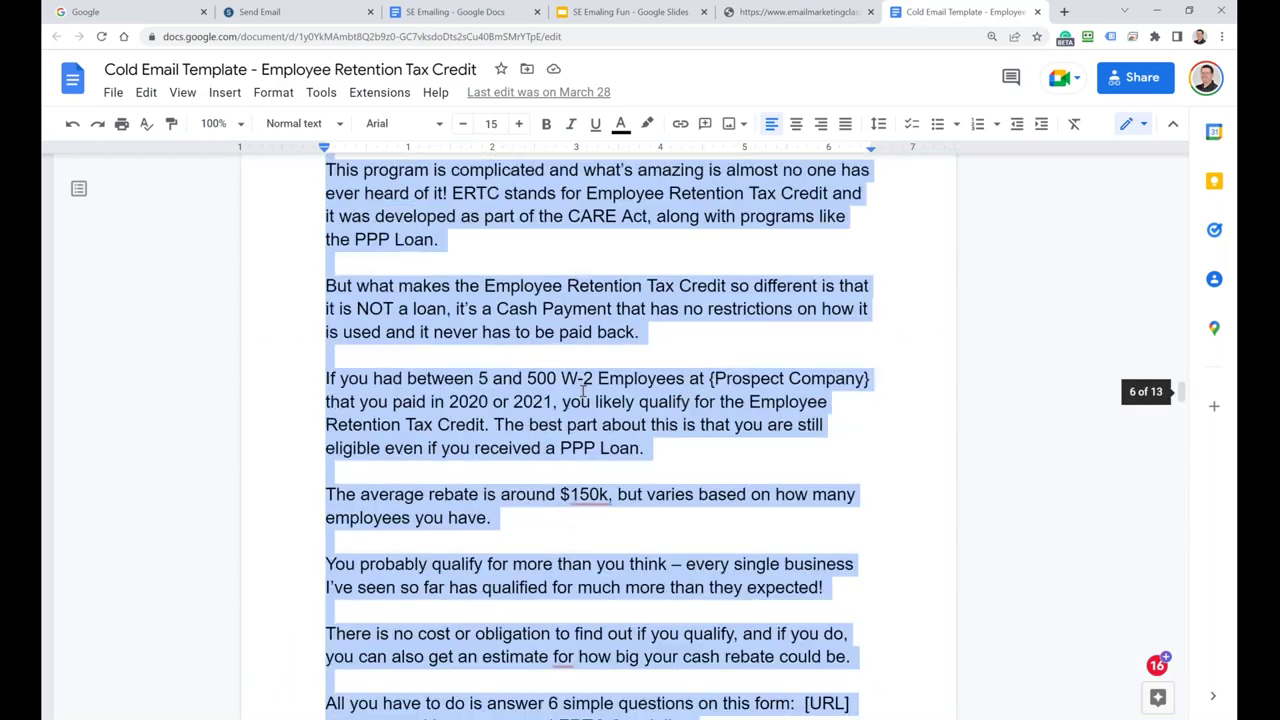
scroll(580, 389, "up", 6)
scroll(502, 527, "down", 2)
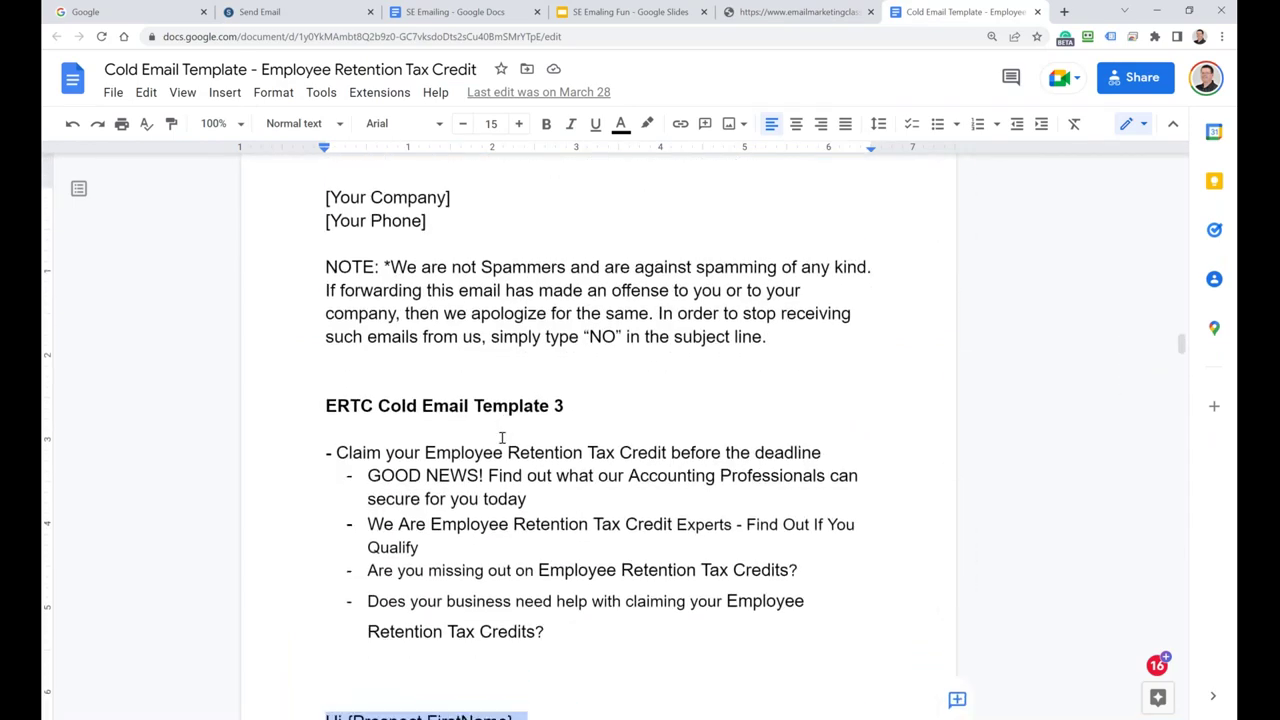
left_click_drag(542, 507, 372, 484)
key("ctrl+c")
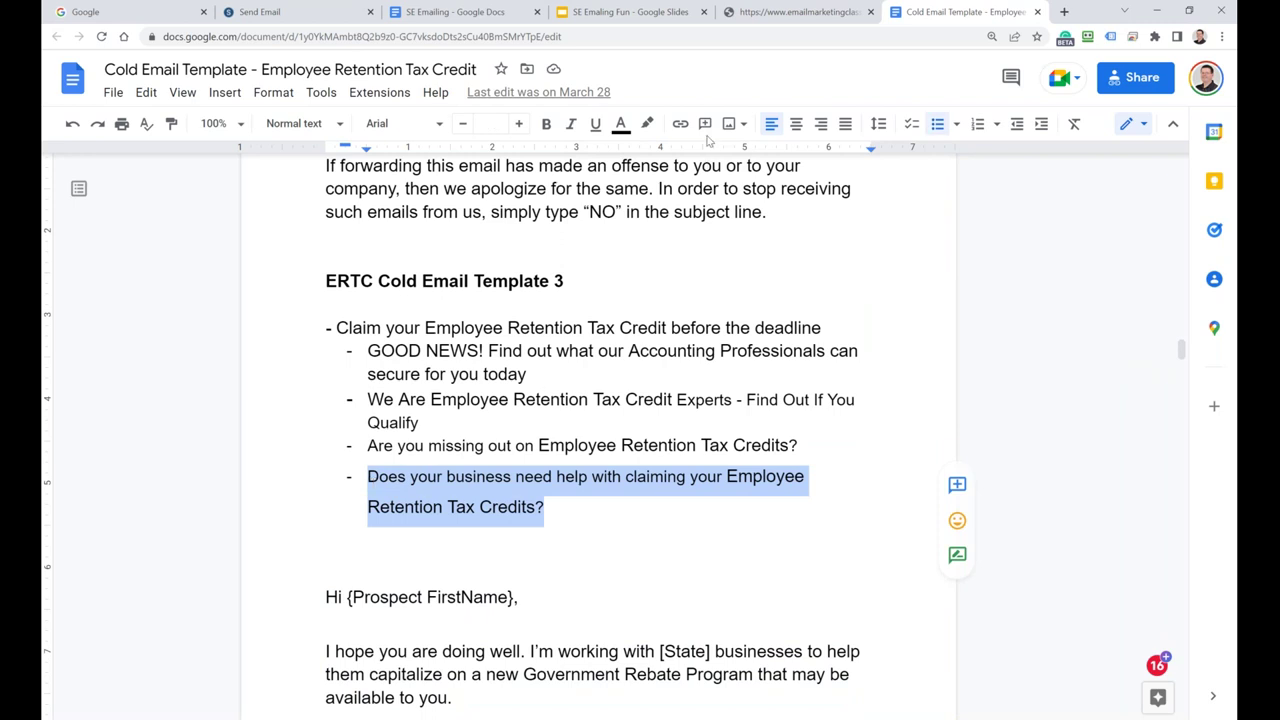
left_click(282, 22)
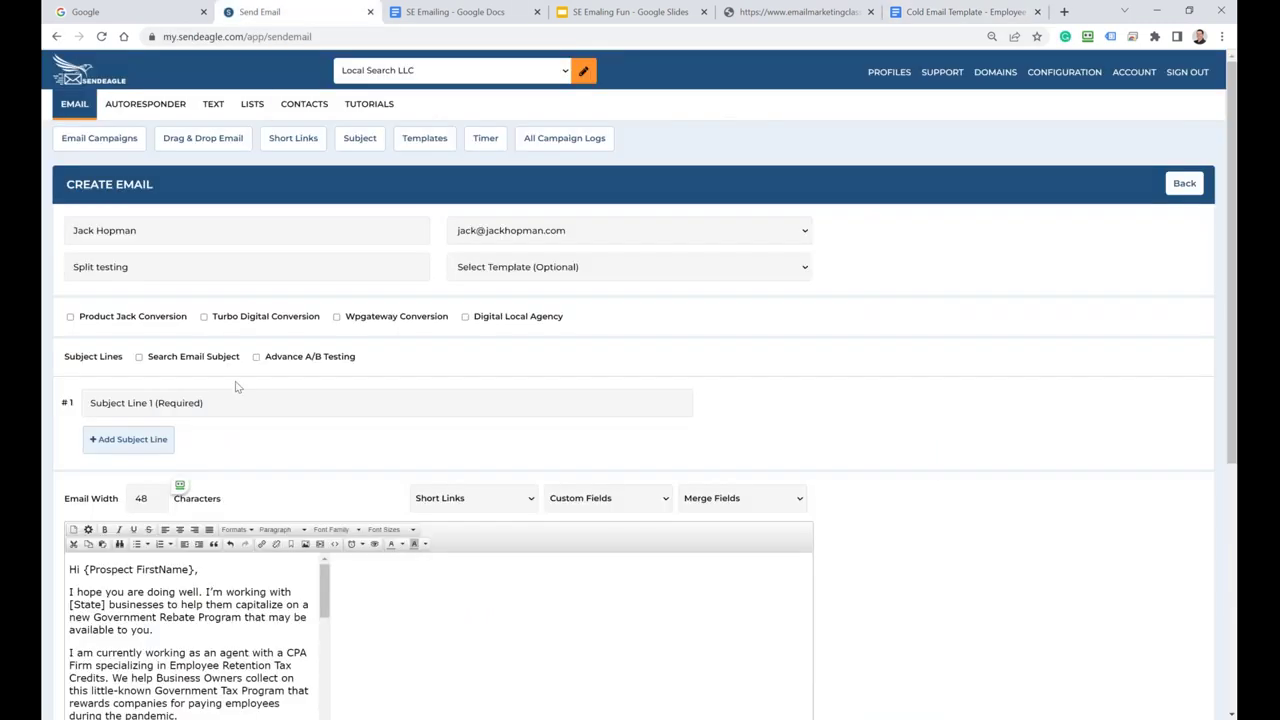
key("ctrl+v")
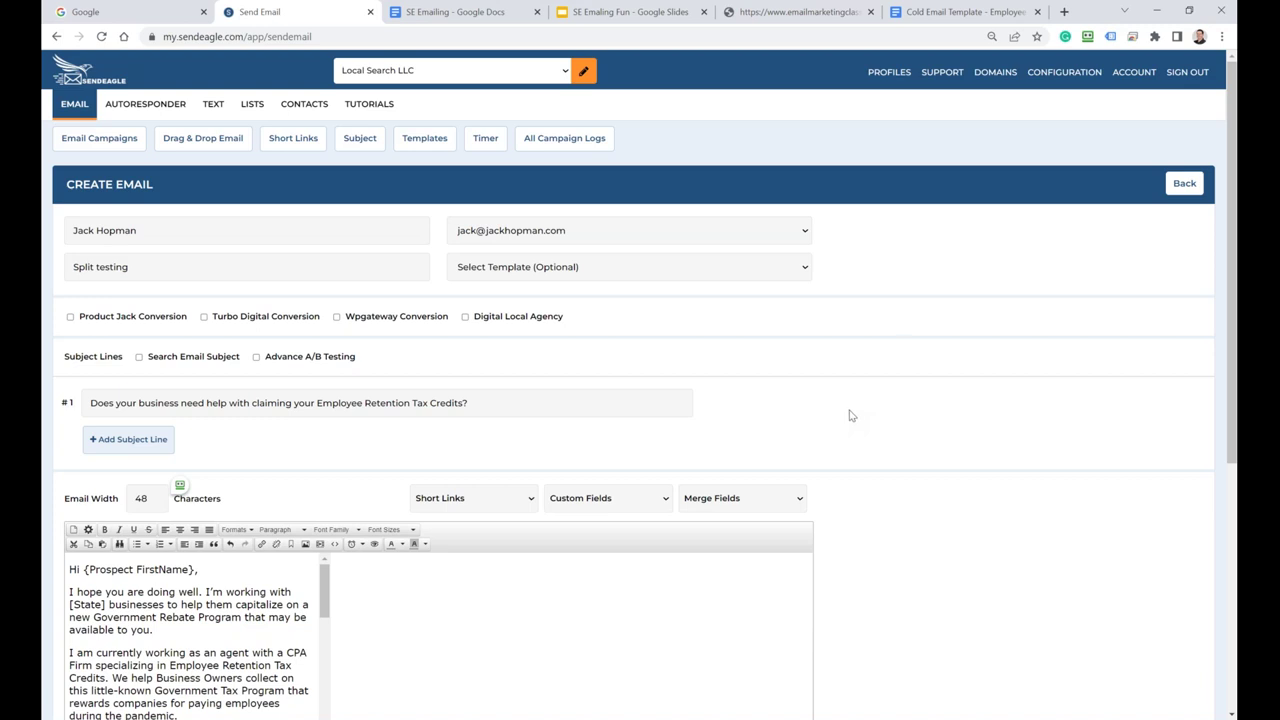
Add a second subject line to the email reading "second subject line"
left_click(128, 440)
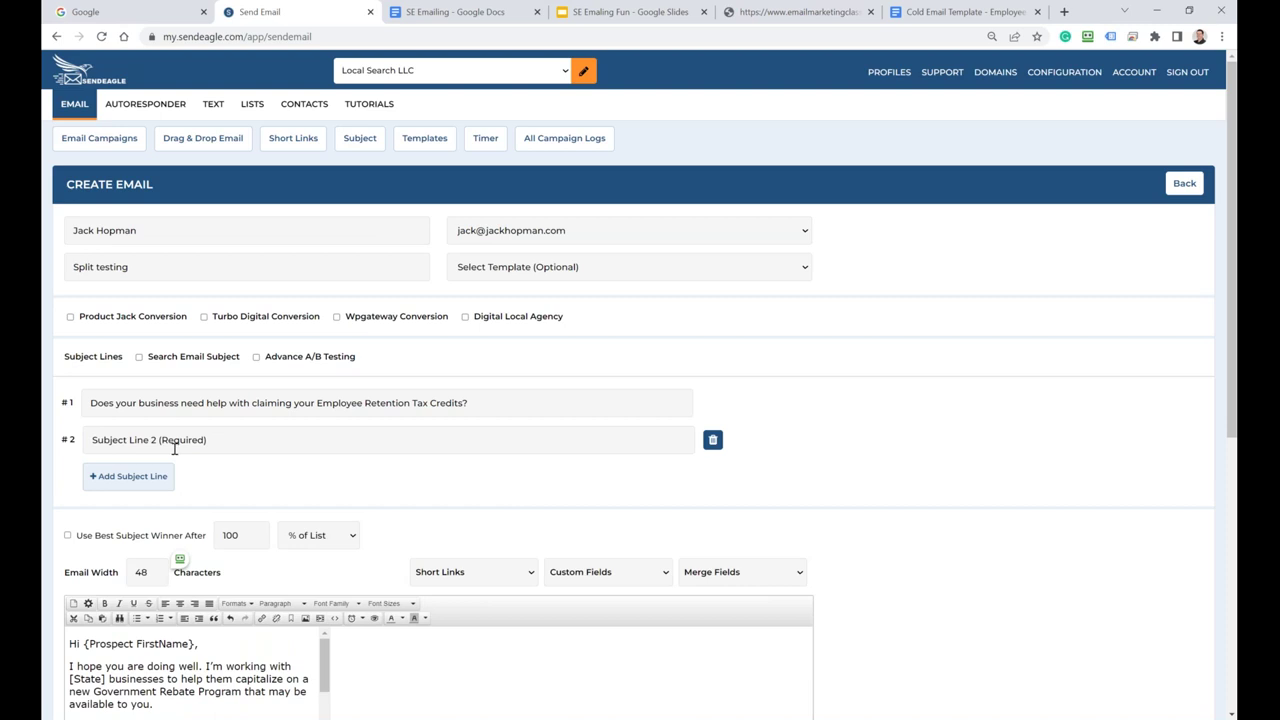
left_click(174, 447)
type("second subject line")
Set the best subject winner threshold to 50 % of the list and toggle its use on and off
left_click_drag(238, 536, 218, 537)
type("8")
key("BackSpace")
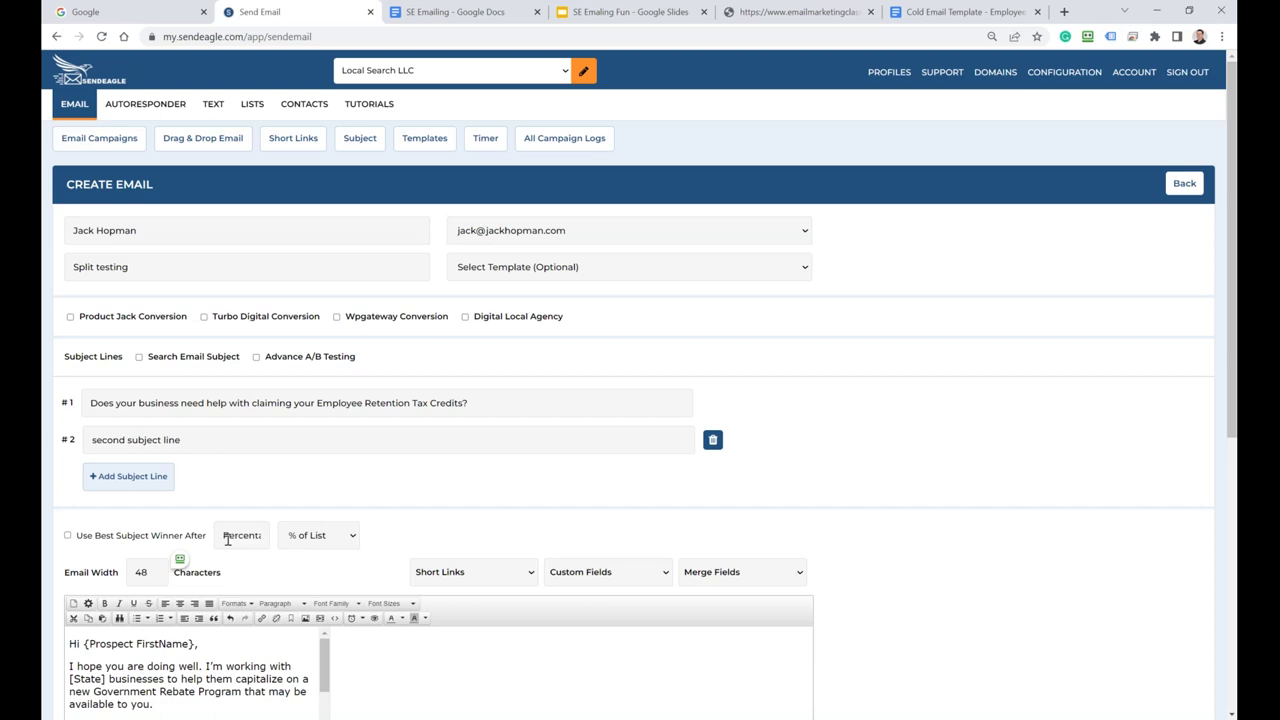
type("50")
left_click(68, 536)
left_click(68, 536)
Enable using the best subject winner after 100, counted as # of Emails
double_click(230, 534)
type("100")
left_click(68, 535)
left_click(312, 536)
left_click(314, 567)
left_click(253, 543)
Turn on Advance A/B Testing to view the Split Test By options, and turn it off again
left_click(258, 357)
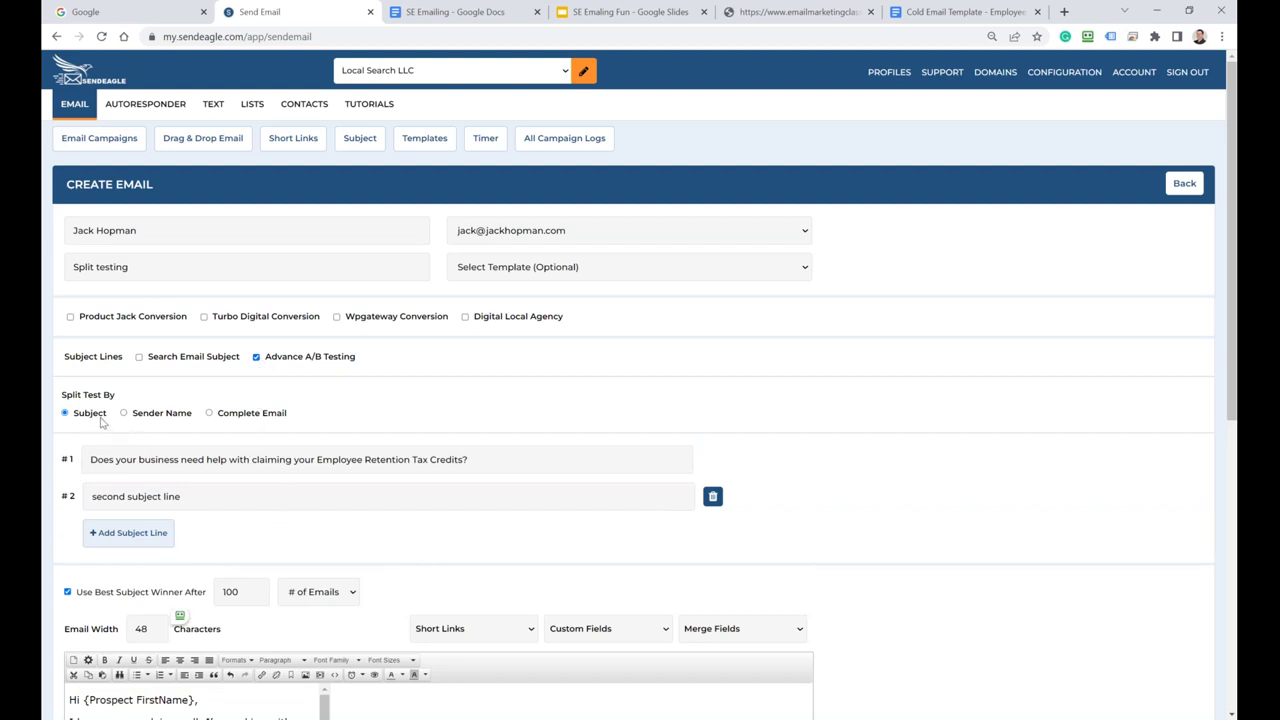
left_click(256, 357)
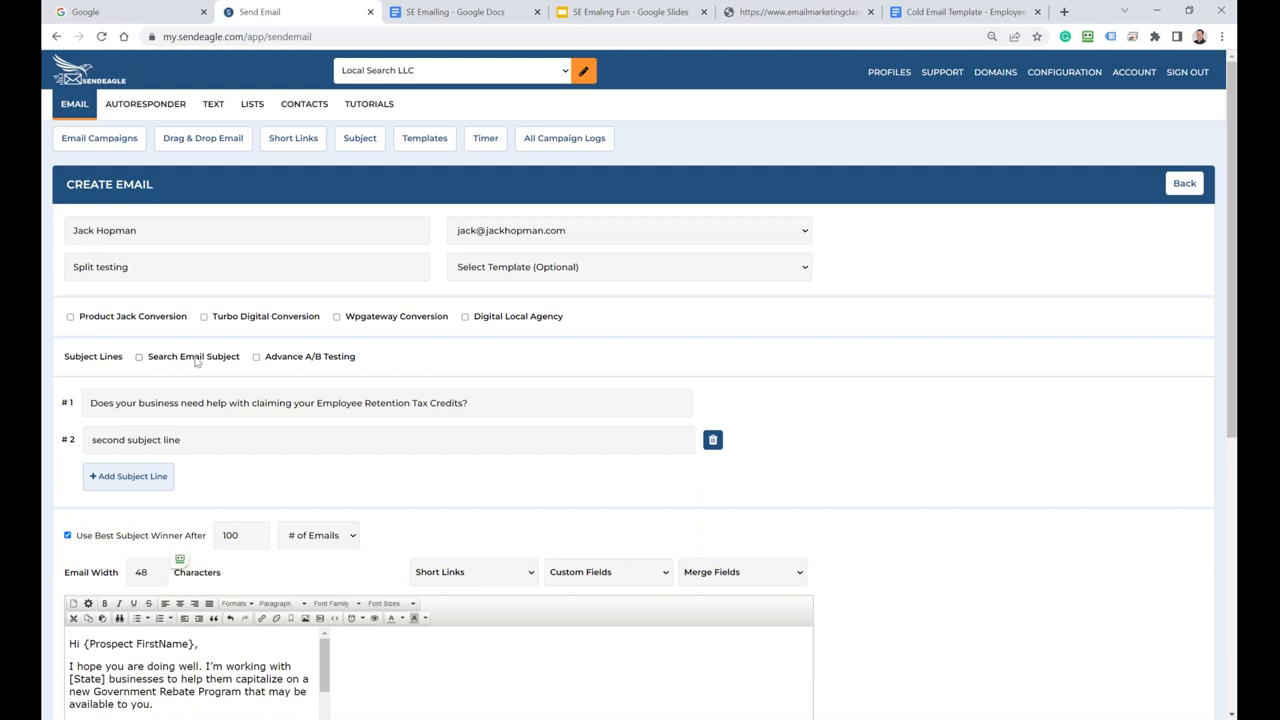
Enable Search Email Subject and search SendEagle's subject lines for the keyword "tax"
left_click(140, 357)
left_click(210, 404)
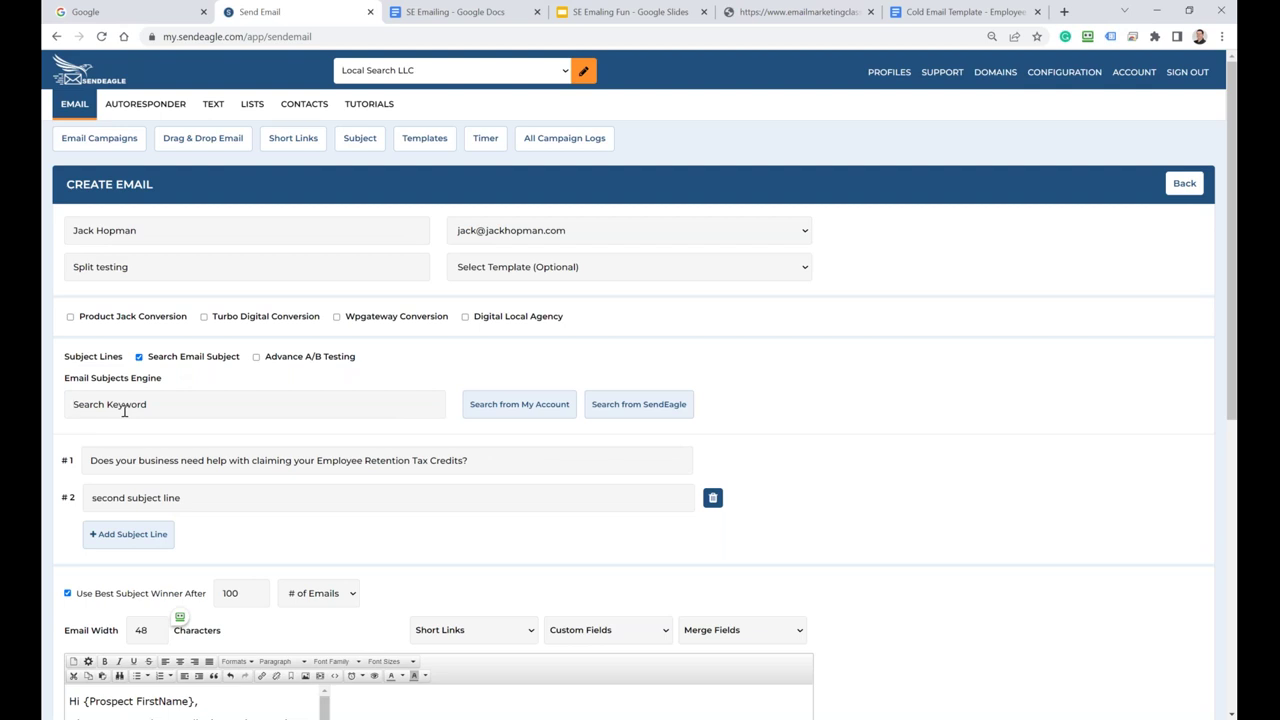
type("tax")
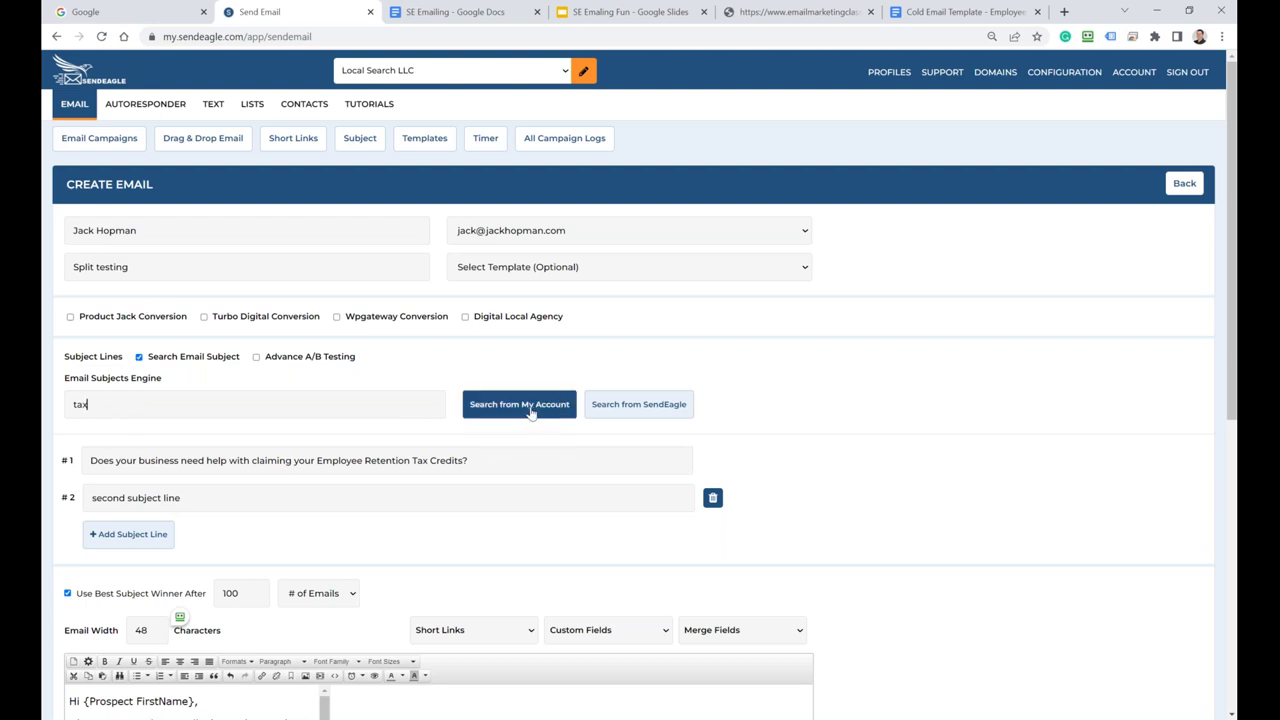
left_click(623, 408)
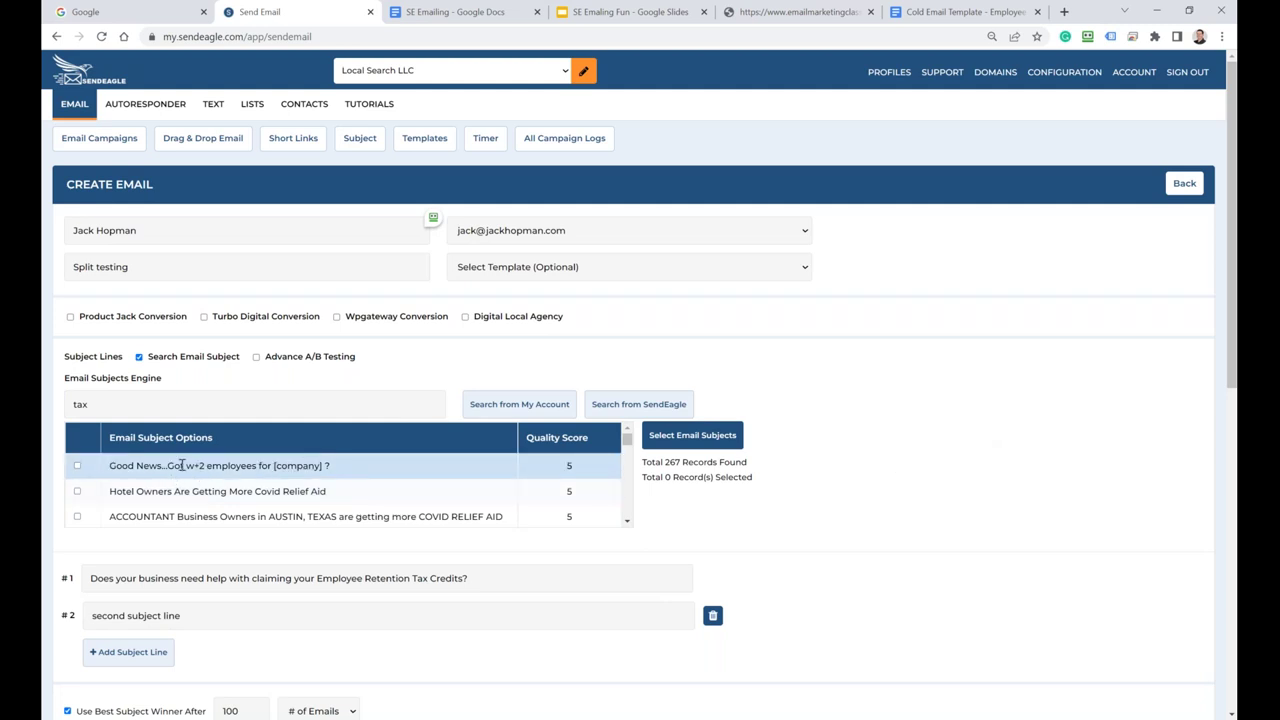
Select the first three subject options: "Good News...Got w+2 employees for [company] ?", the "Hotel Owners" one and the "ACCOUNTANT Business Owners" one
left_click(77, 467)
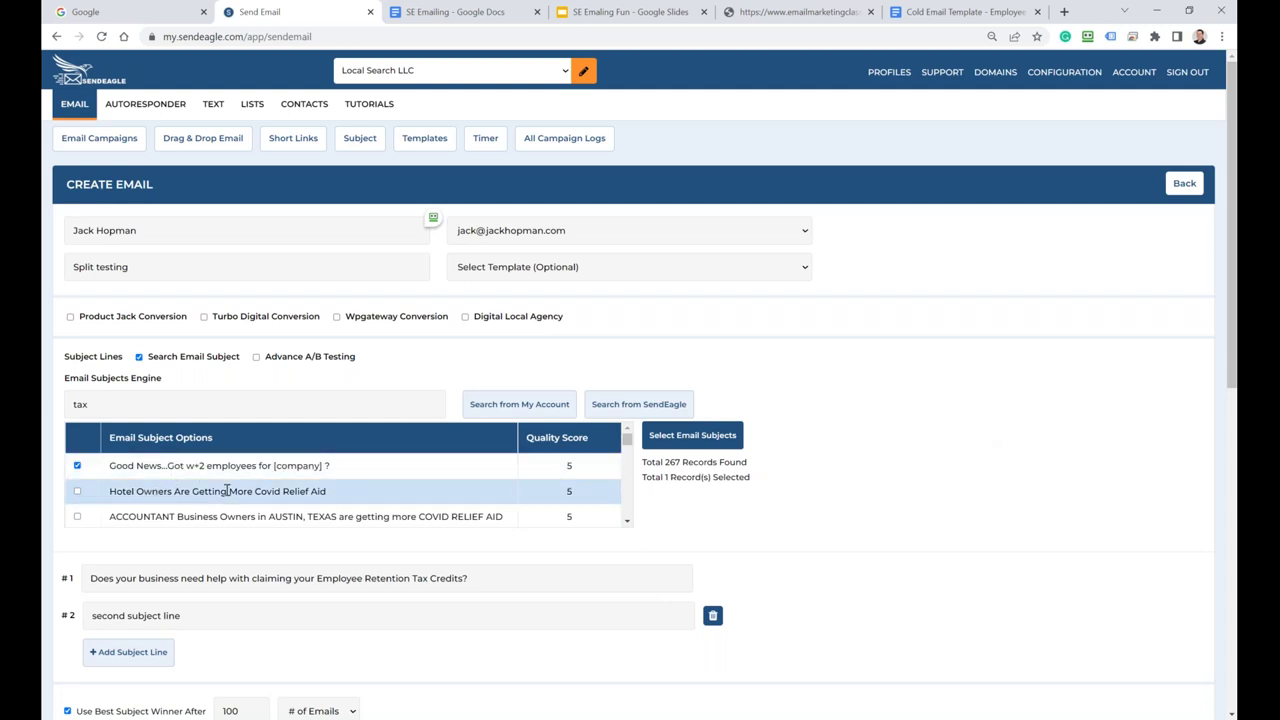
left_click(77, 491)
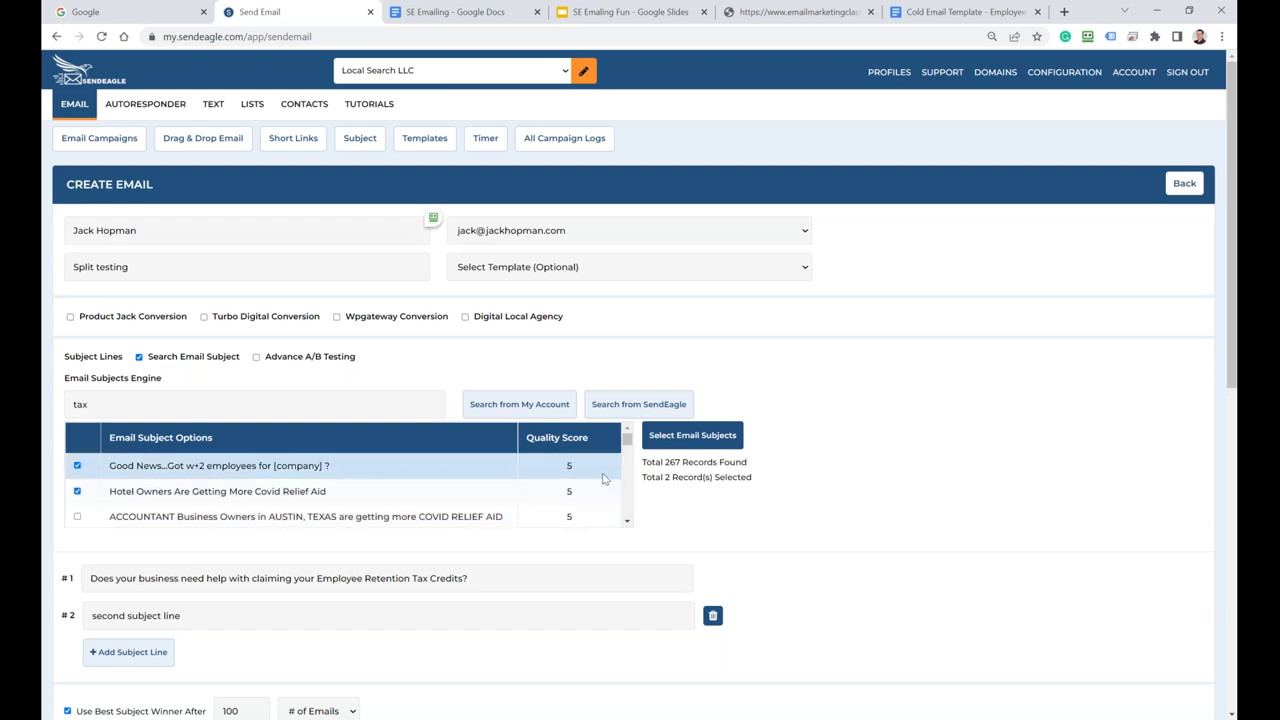
scroll(628, 441, "down", 1)
scroll(628, 441, "up", 1)
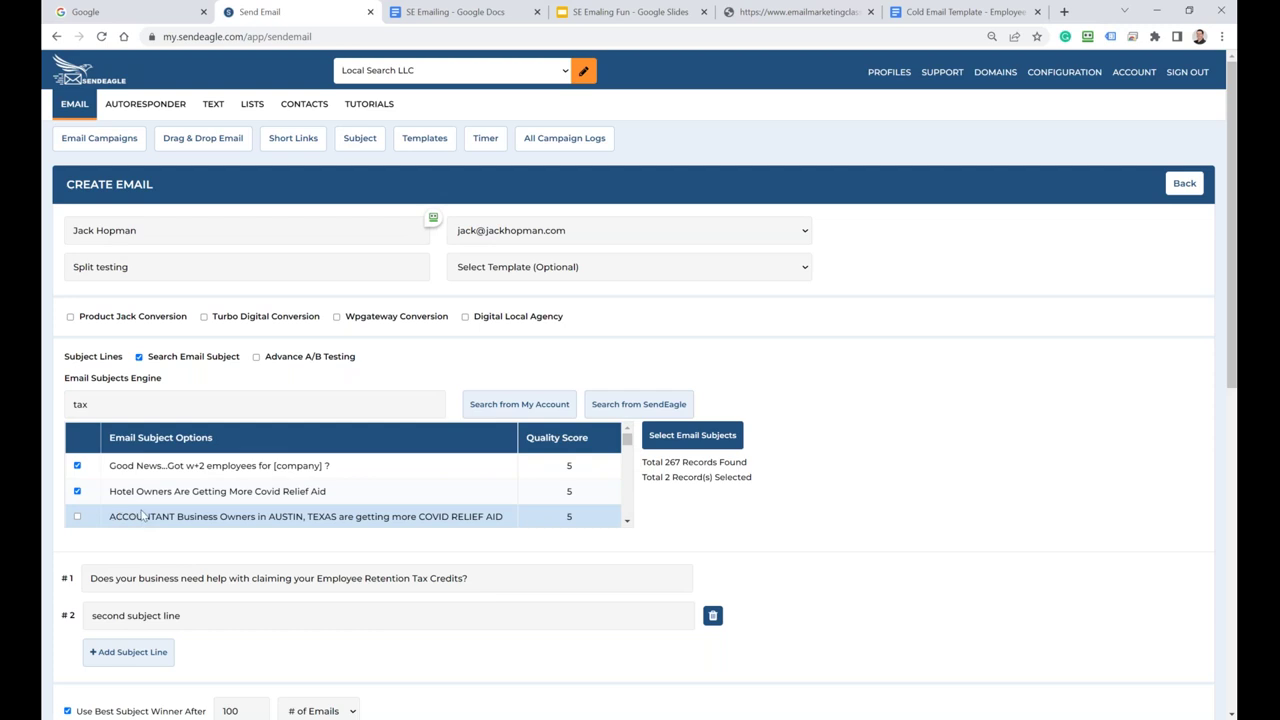
left_click(78, 517)
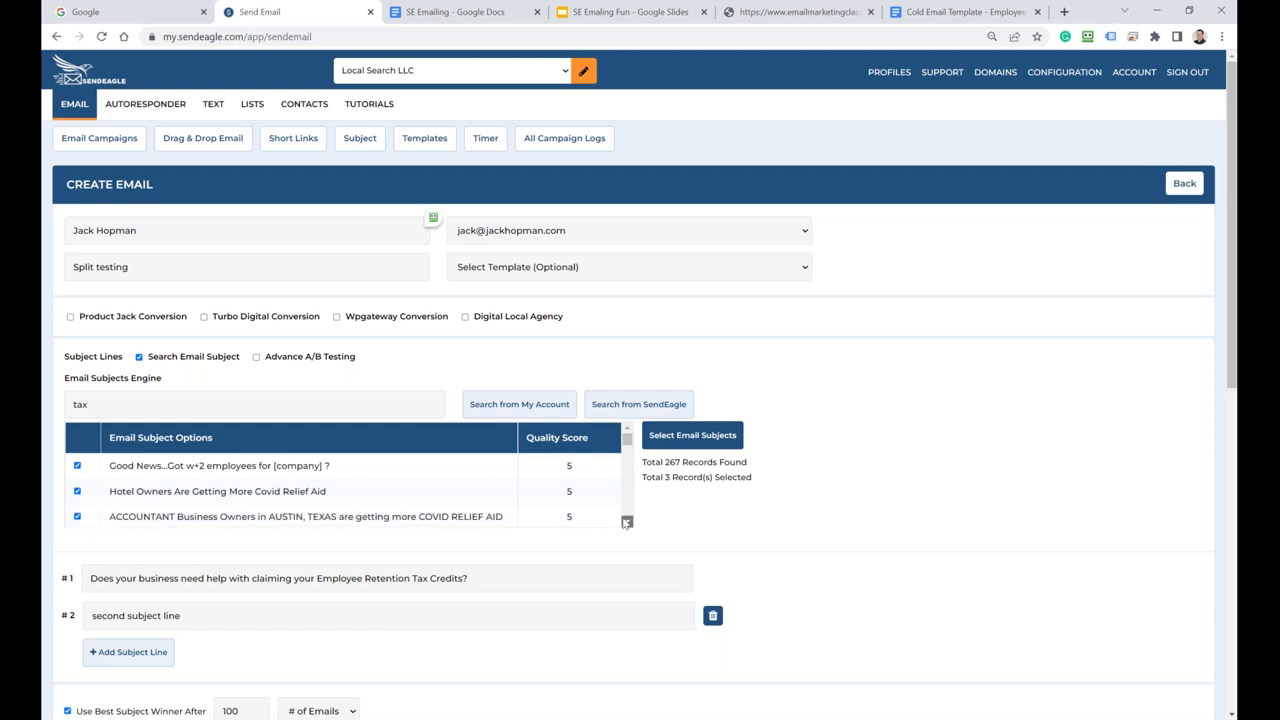
Also select "Does your Hotel need help with the ERTC tax credits?", "Great news for [company] on 2021 Tax Credits" and "Finally, Hotels are getting paid..."
left_click(627, 521)
left_click(627, 521)
left_click(627, 521)
left_click(77, 458)
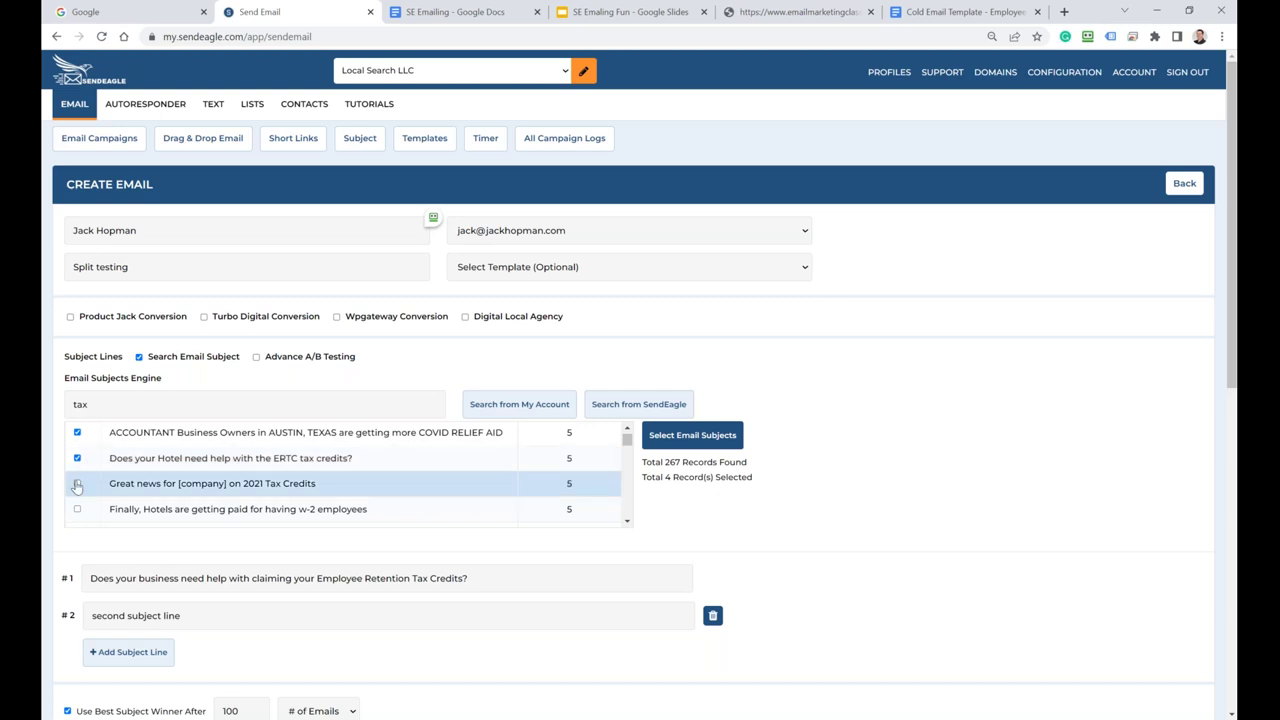
left_click(77, 485)
left_click(77, 509)
Select the subjects "Does [company] need help..." and "Is [company] missing out on ERTC Tax Credits?" and add all selected subjects to the email
scroll(260, 483, "down", 1)
scroll(260, 483, "down", 2)
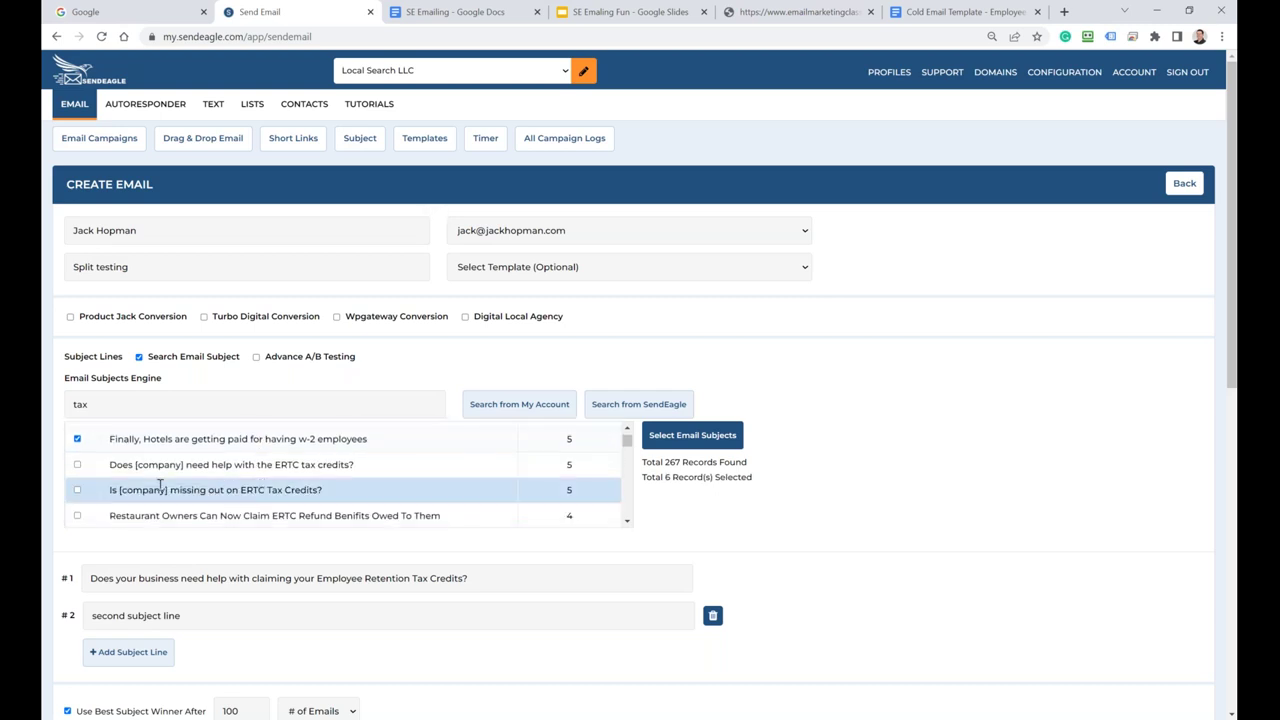
left_click(78, 465)
left_click(77, 490)
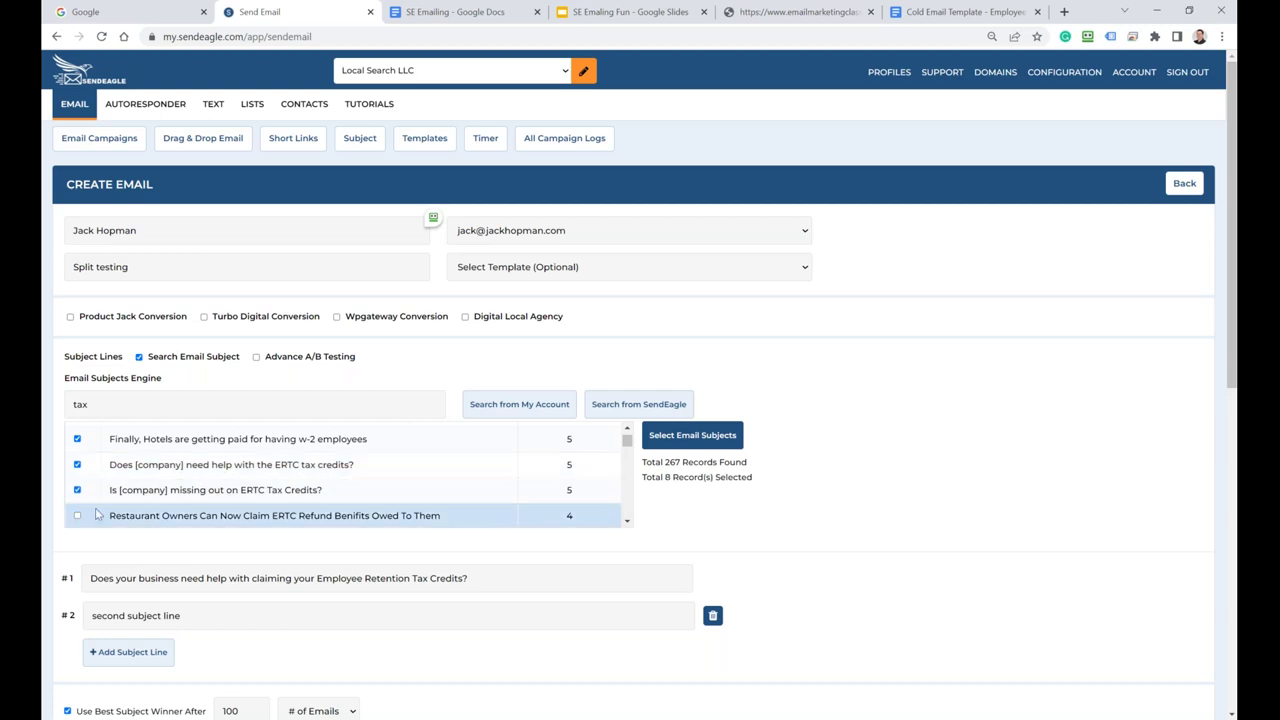
left_click(79, 516)
left_click(76, 516)
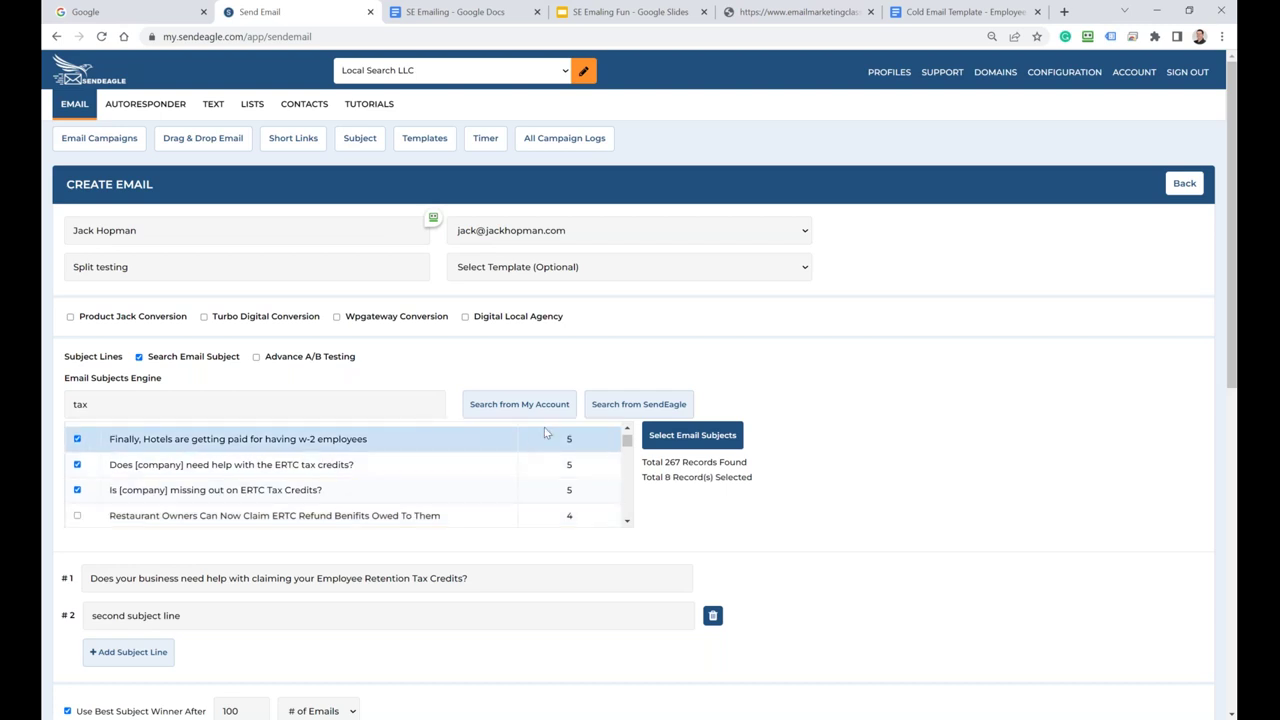
left_click(688, 447)
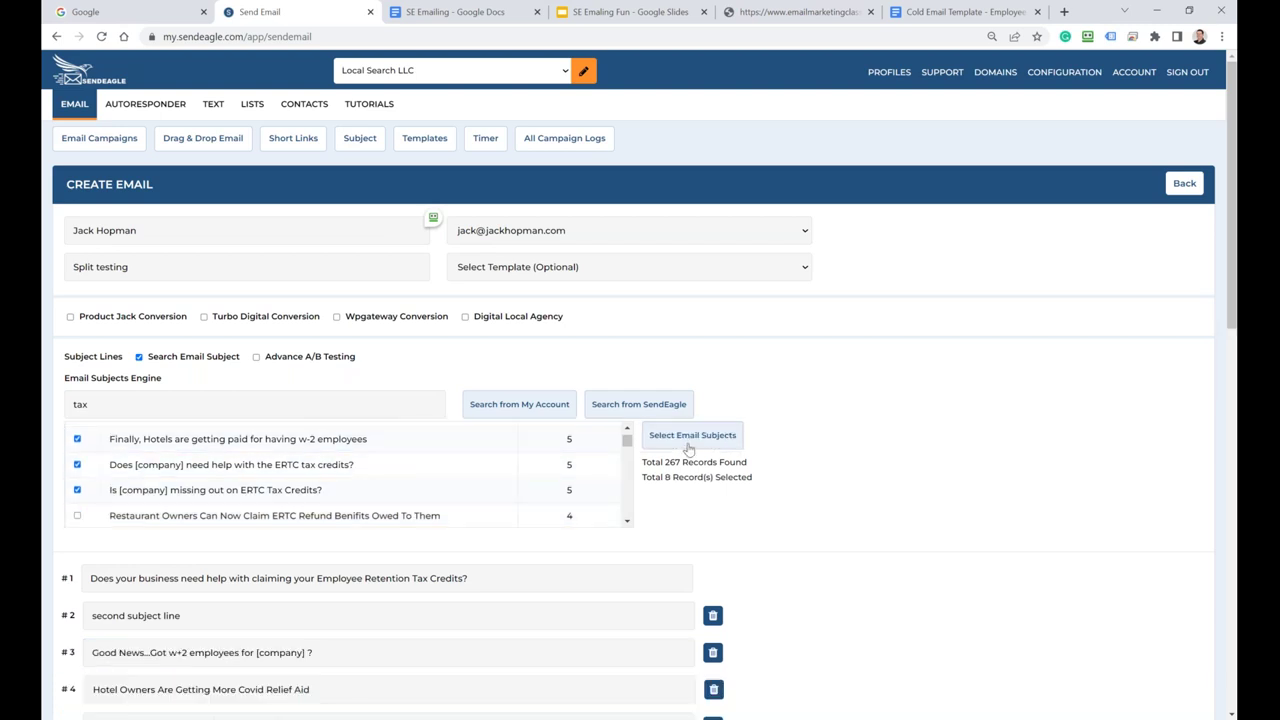
Delete the placeholder "second subject line" from the email's subject lines and confirm its removal
scroll(791, 514, "down", 3)
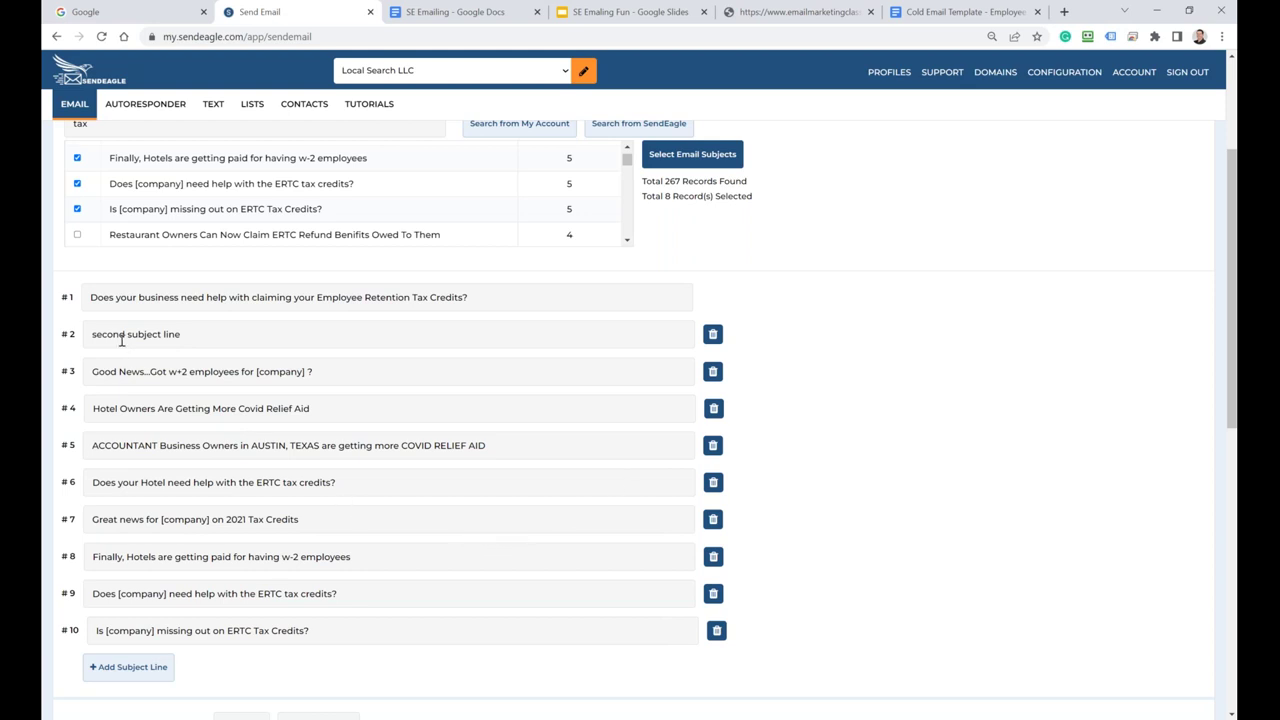
left_click(713, 338)
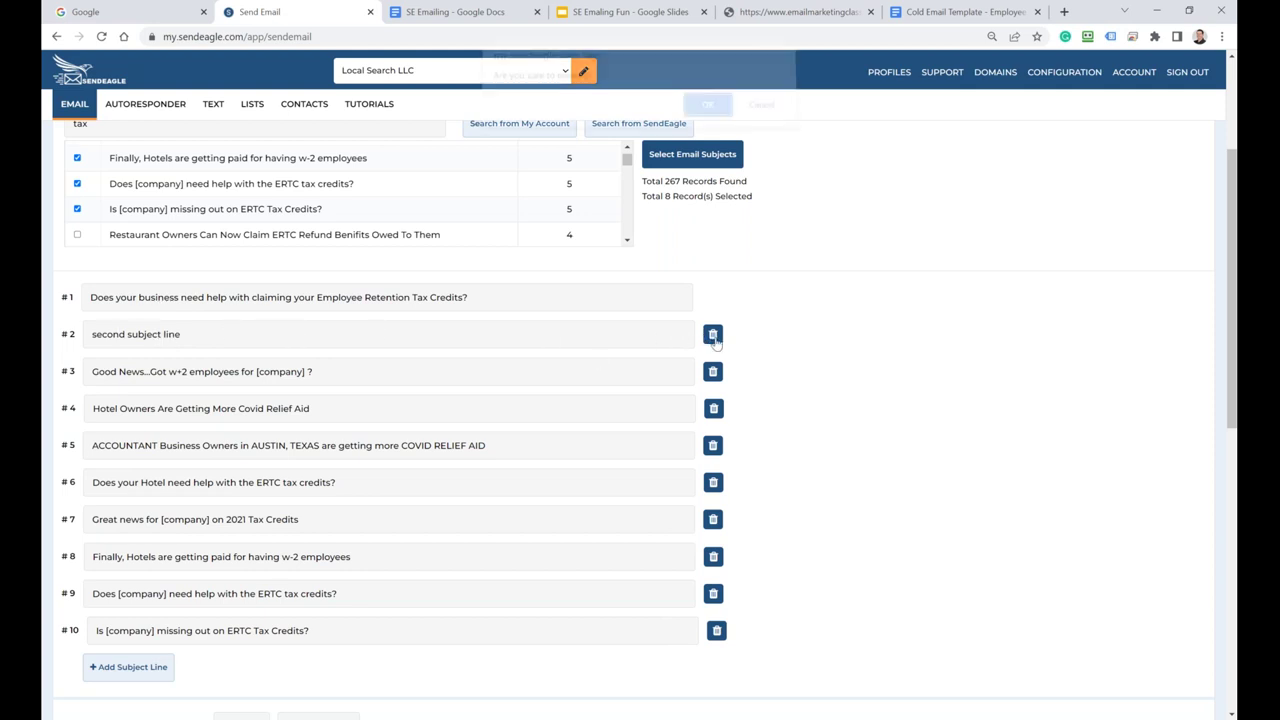
left_click(712, 116)
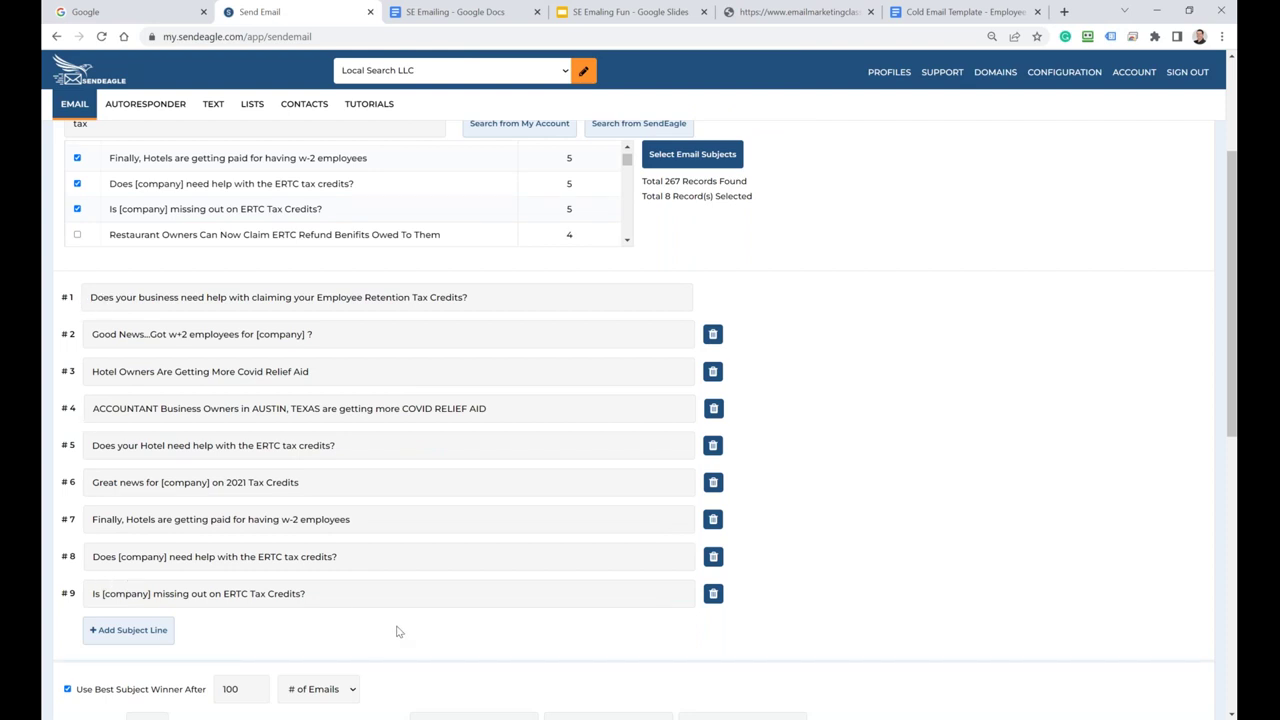
Reword subject line 2 to "Good News... Got w+2 employees for your company ?"
left_click(150, 334)
type(".")
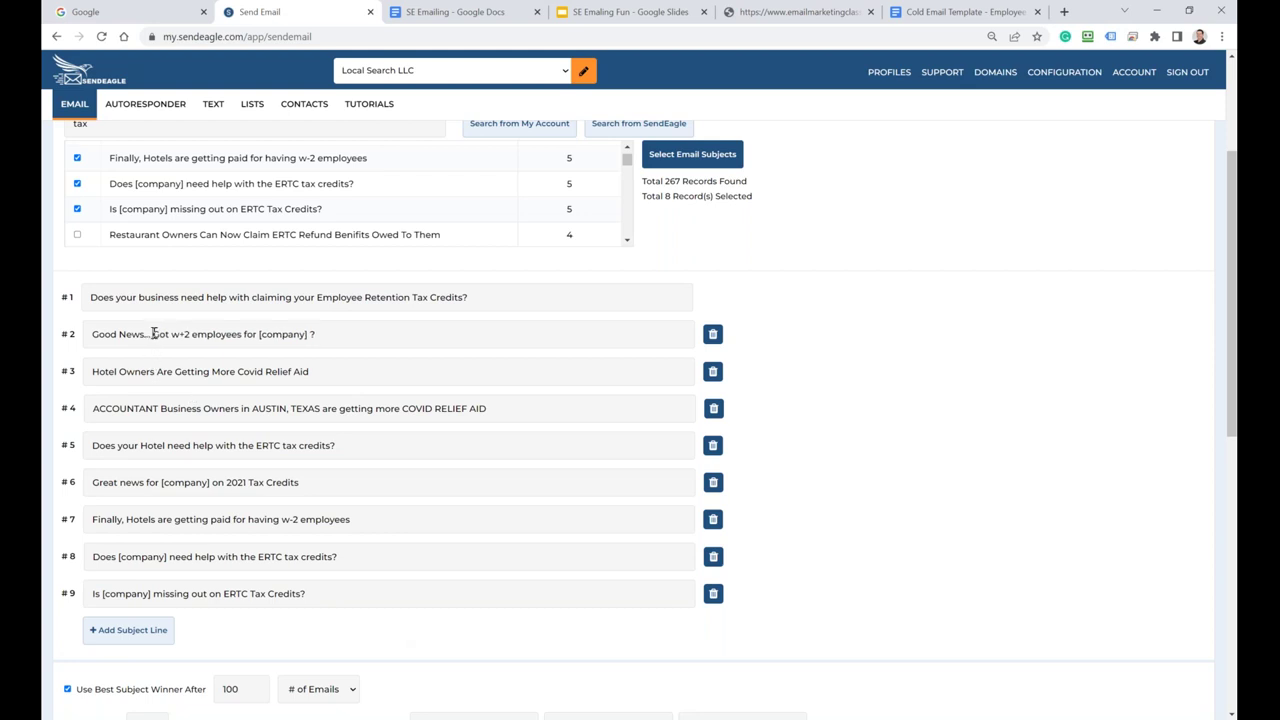
left_click(307, 334)
left_click_drag(310, 335, 262, 333)
type("your company")
Replace "Hotel" with "Business" in subject line 3, and "AUSTIN, TEXAS" with "our State" in subject line 4
left_click_drag(157, 371, 90, 371)
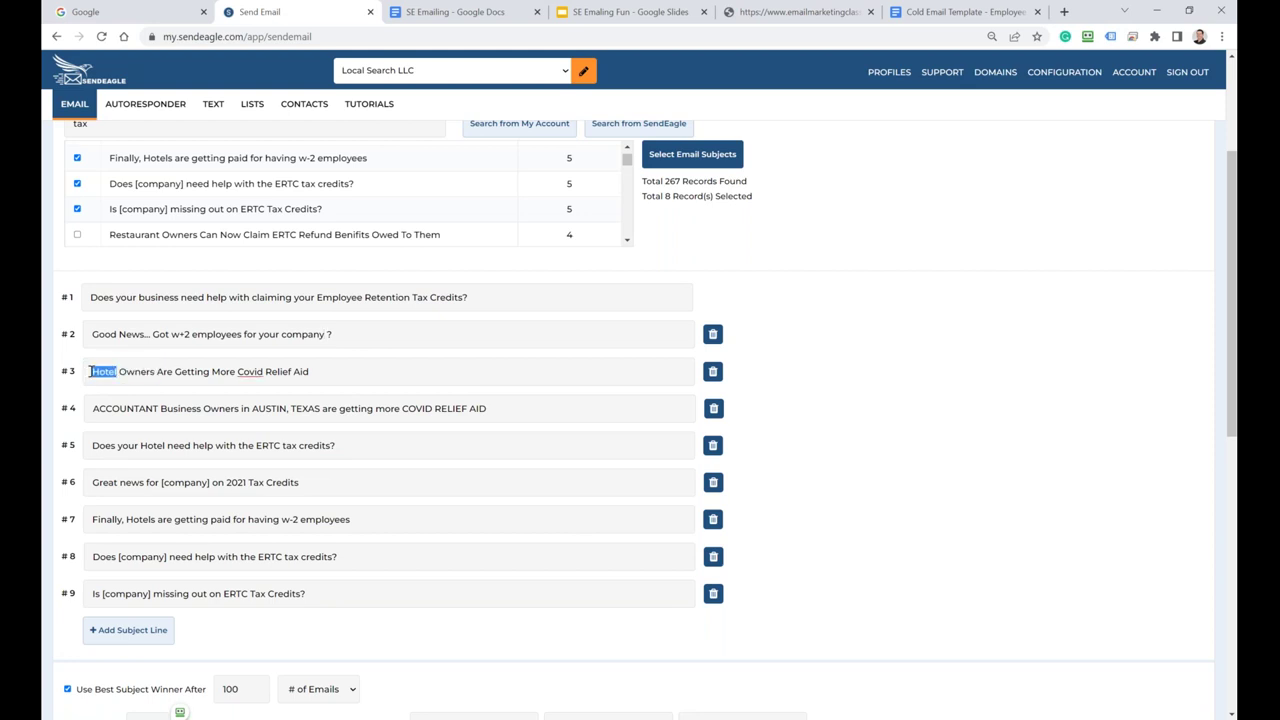
type("Business")
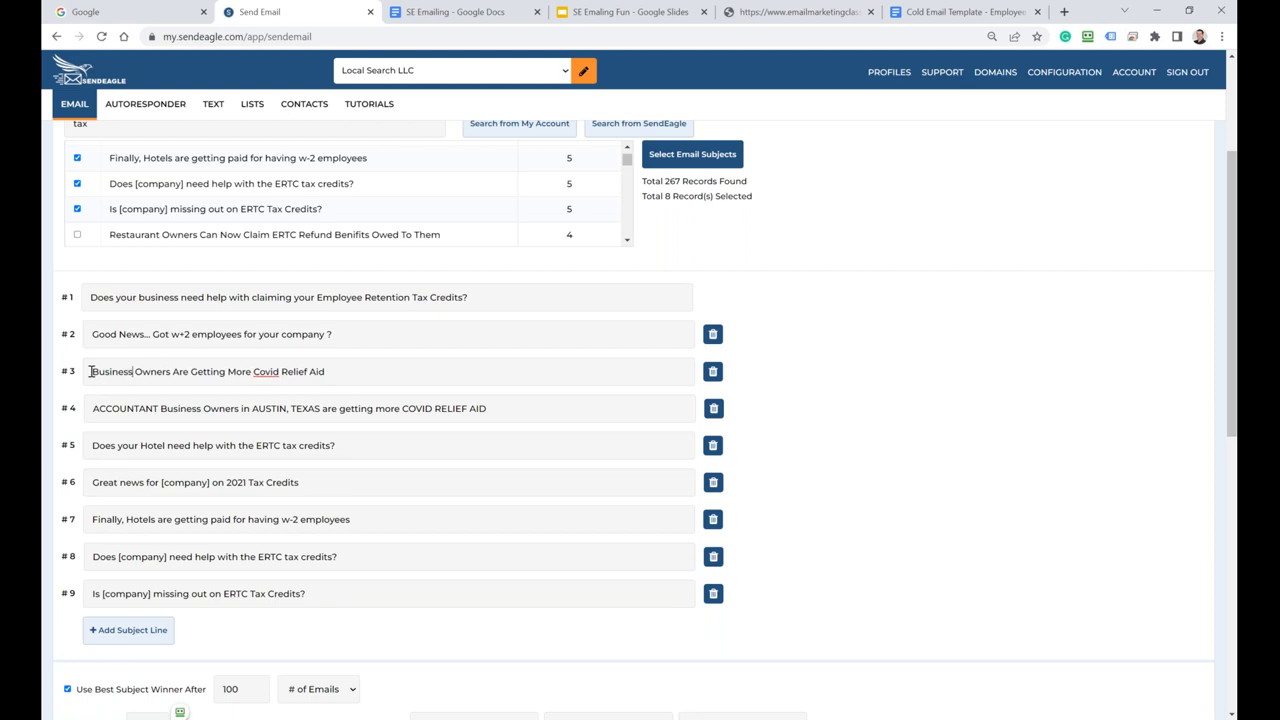
left_click(287, 408)
left_click_drag(321, 408, 250, 416)
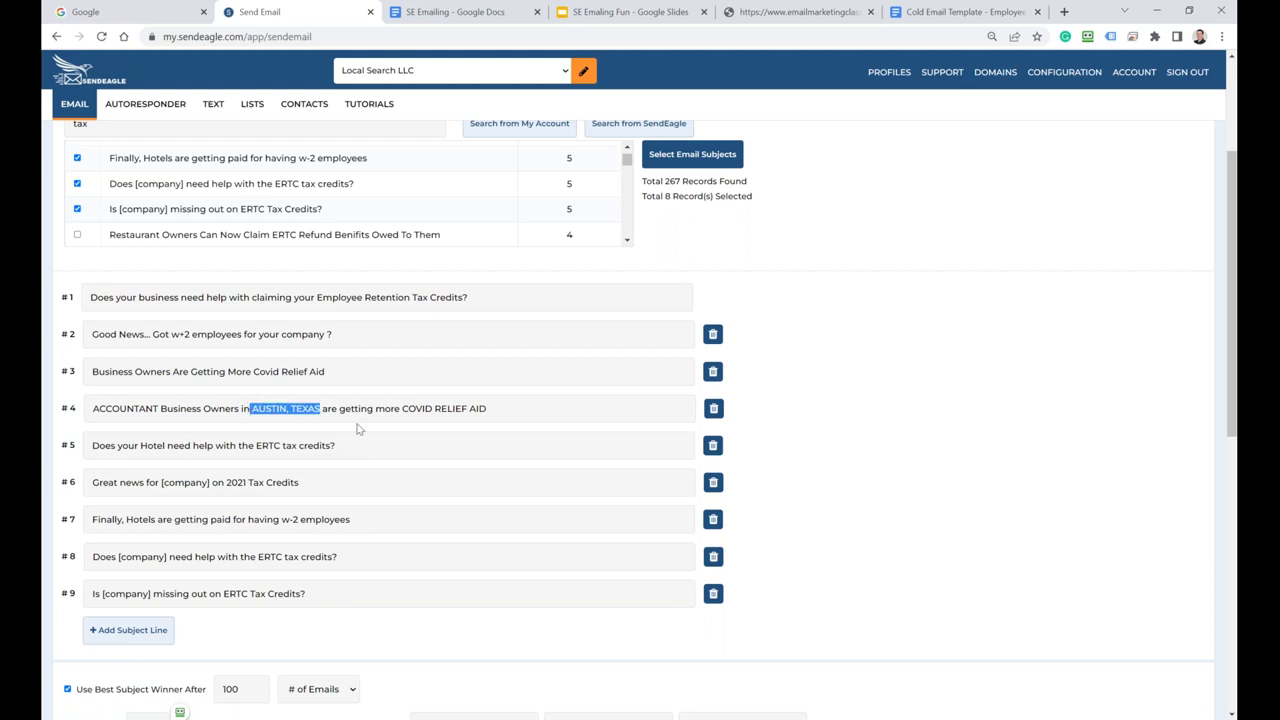
type("ou")
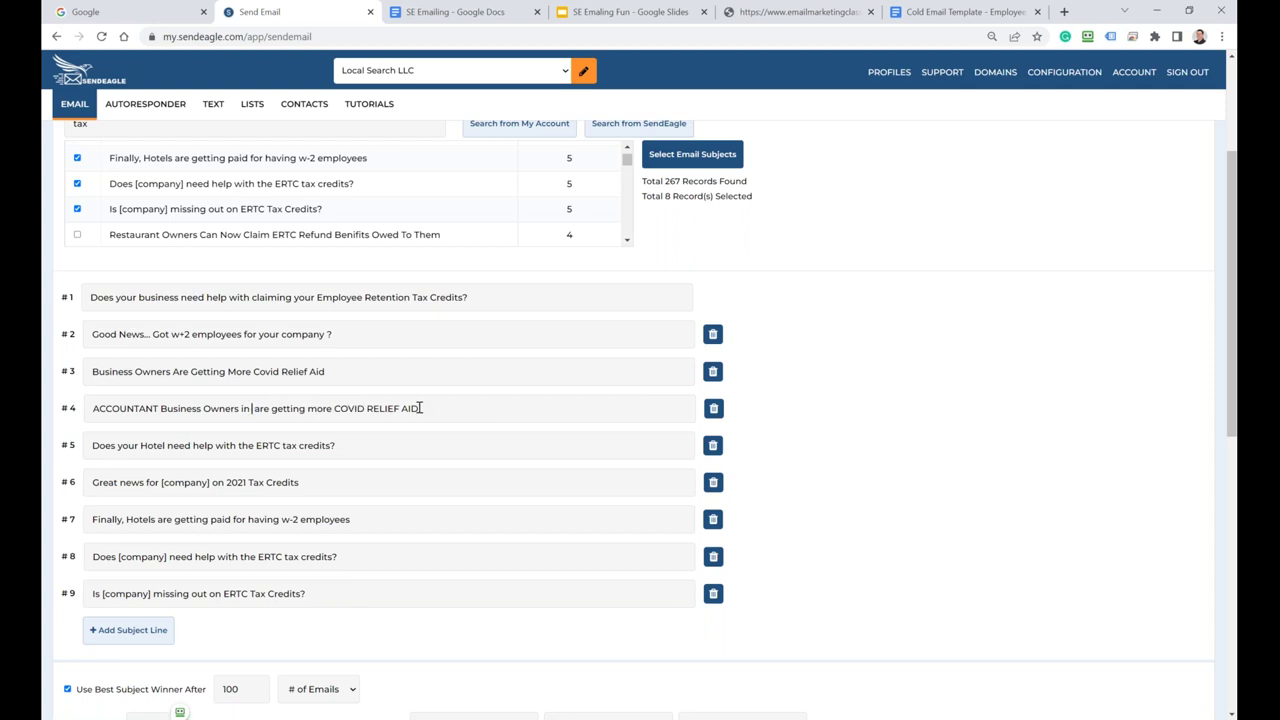
type("r State")
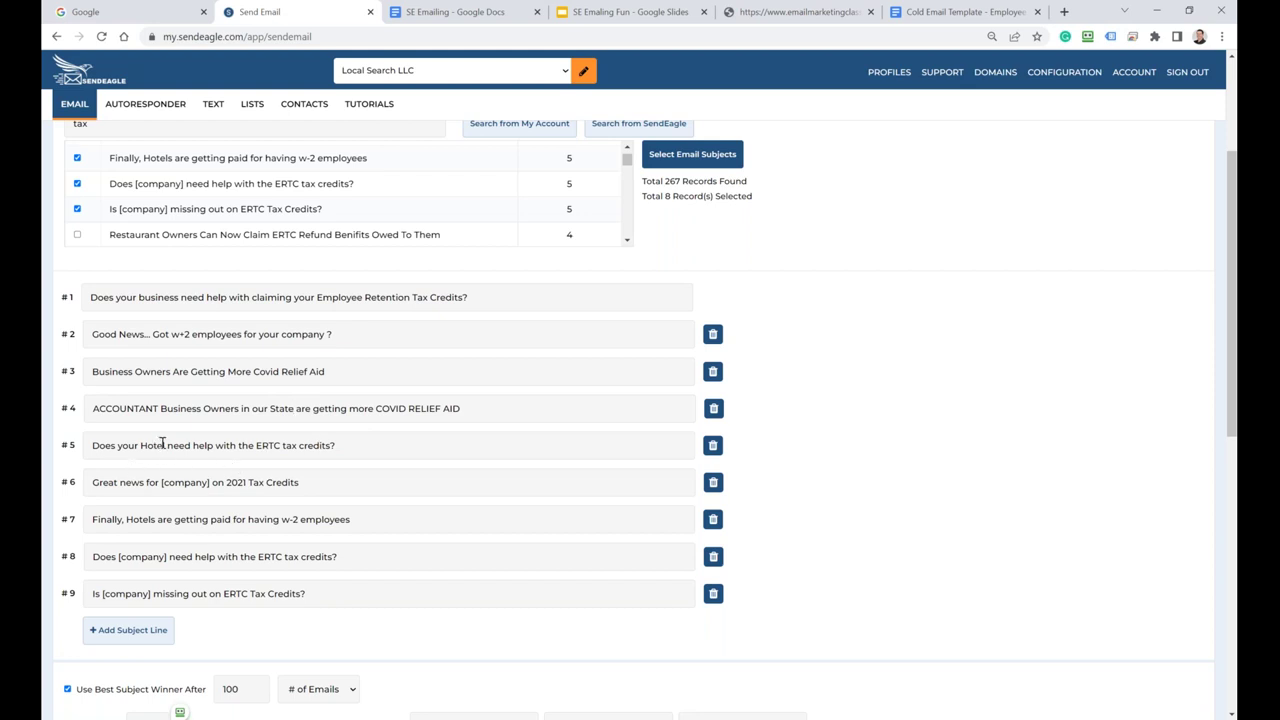
Replace "Hotel" with "business" in subject line 5 about the ERTC tax credits
left_click_drag(167, 445, 144, 449)
type("business")
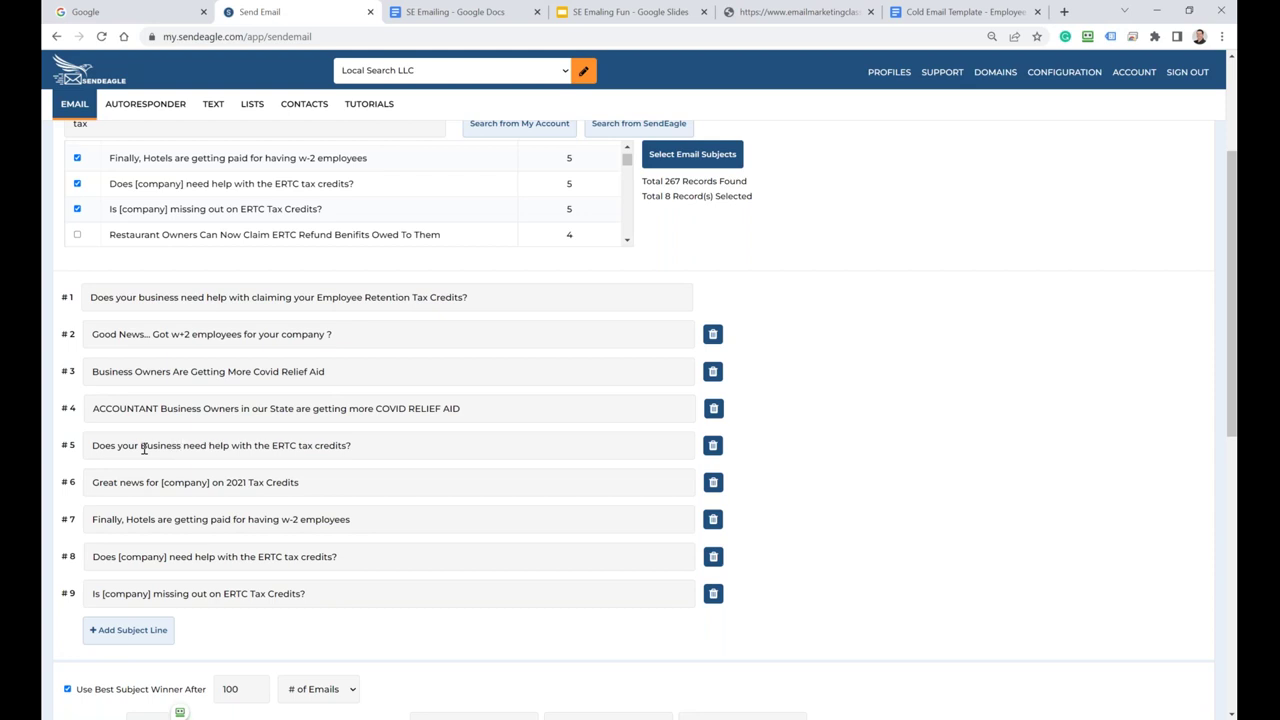
left_click(173, 457)
Switch to the SE Emailing Google Doc and add a divider line of equals signs below "Prospecting Leads"
left_click(912, 18)
scroll(433, 555, "down", 3)
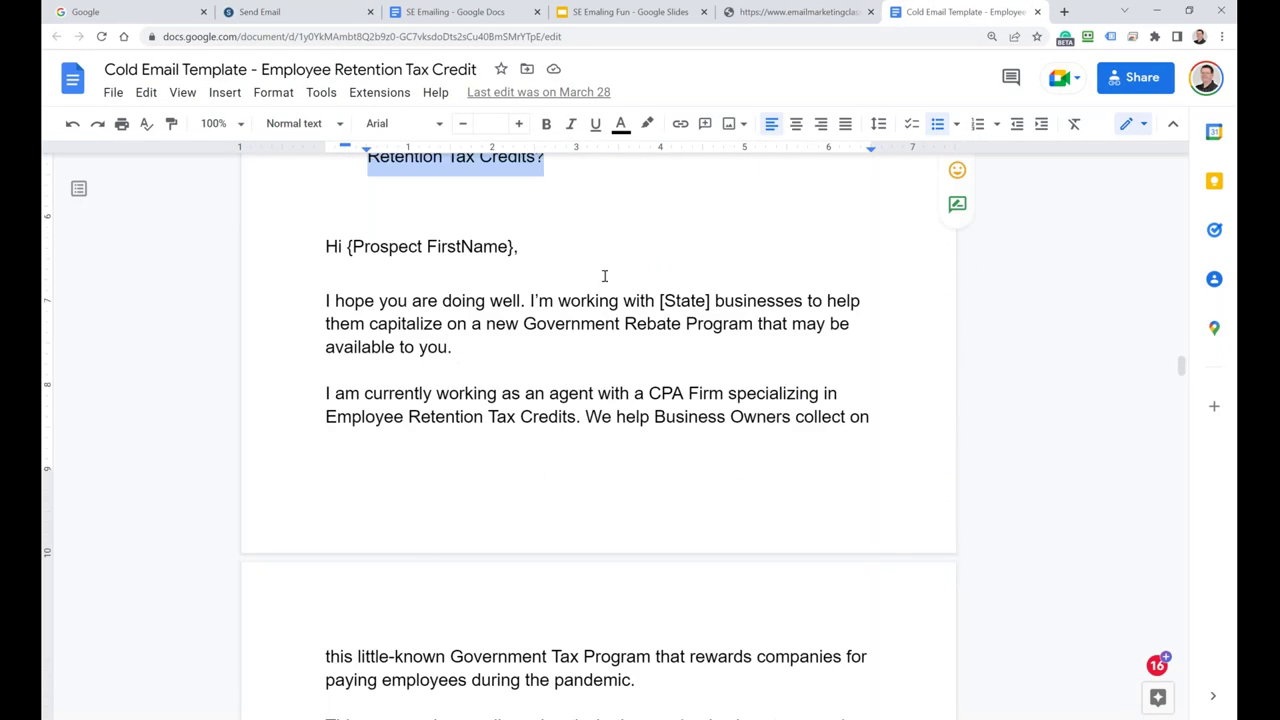
left_click(452, 12)
scroll(528, 480, "down", 2)
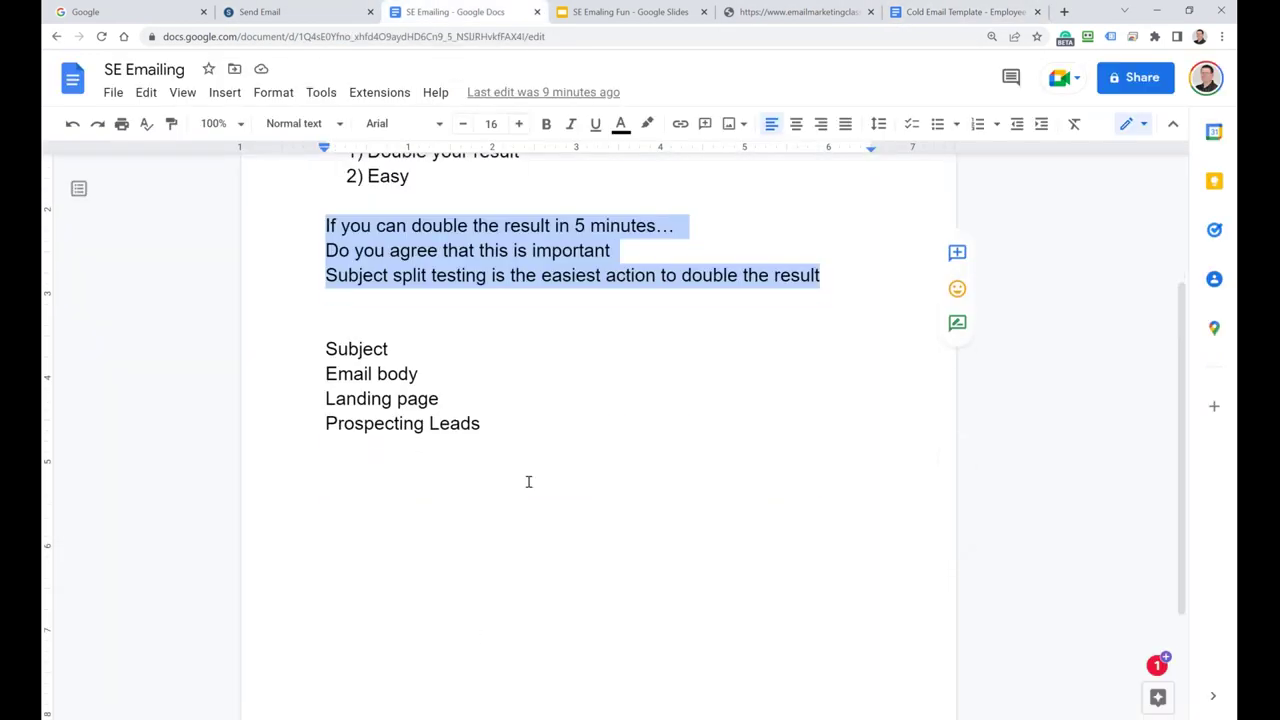
left_click(510, 425)
key("Return")
key("Return")
type("=")
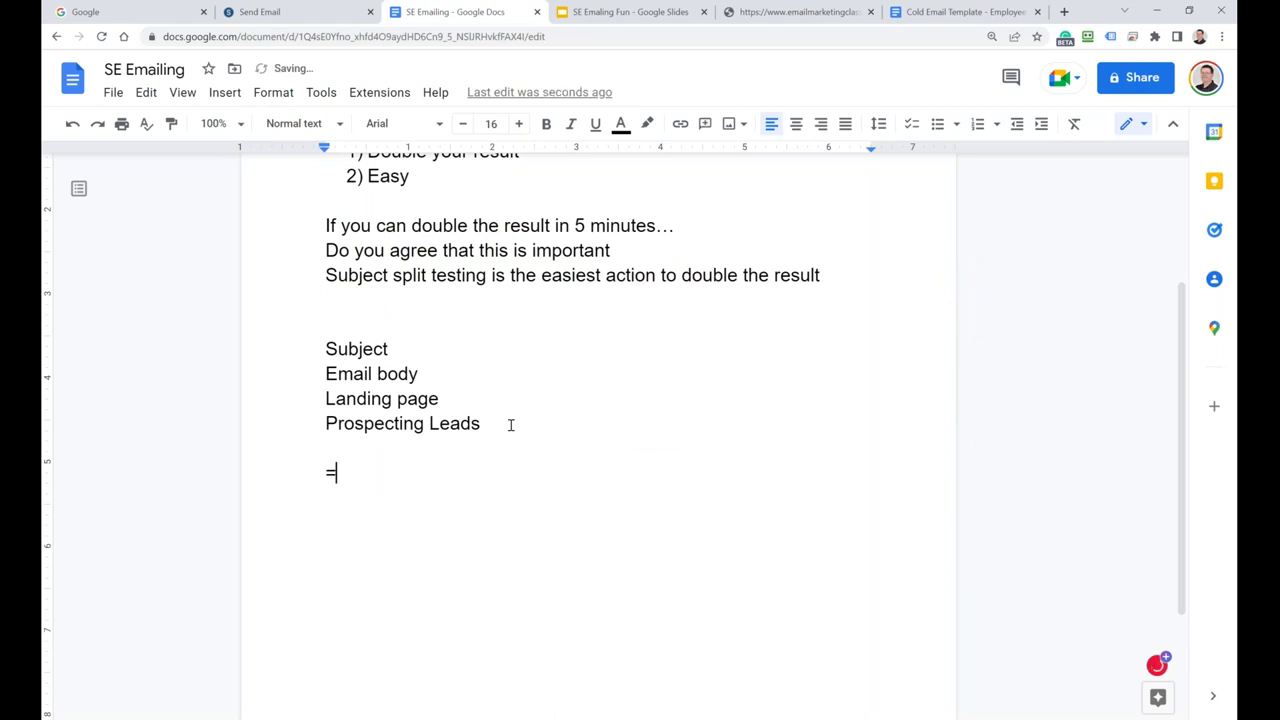
type("=============")
key("Return")
key("Return")
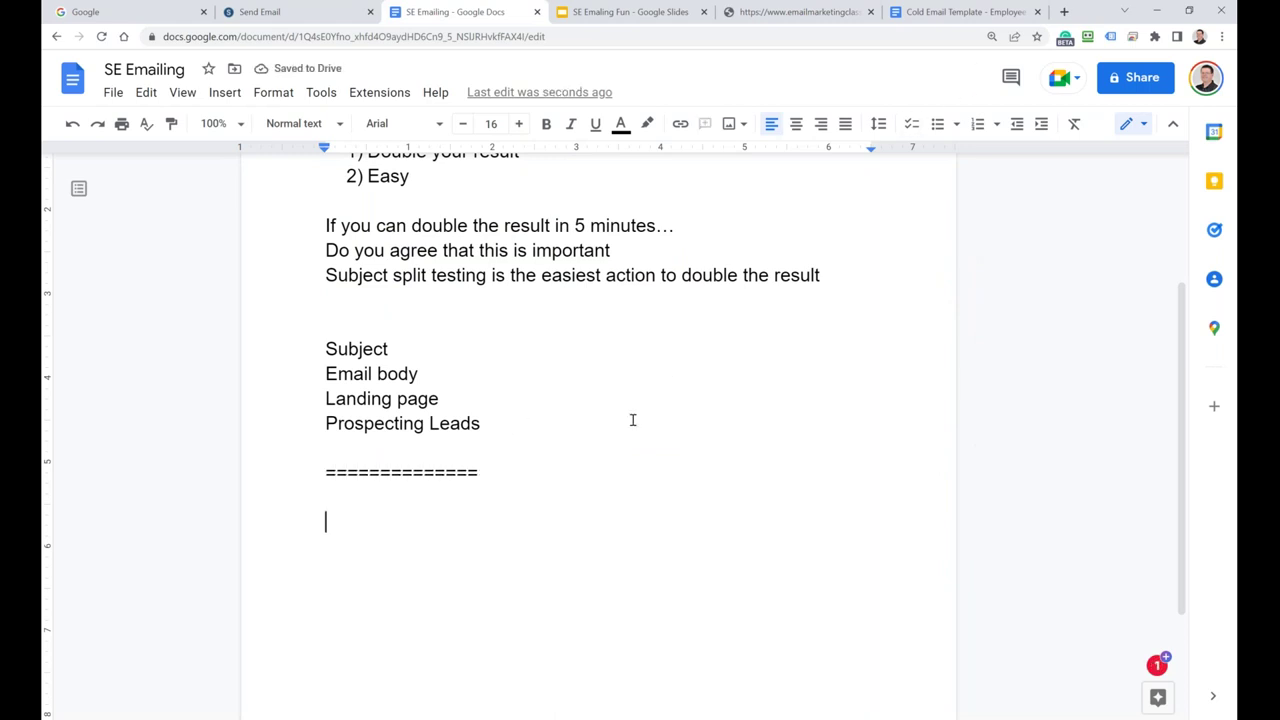
Below the divider, write "Google" and a separate line reading "Keyword => most liked websites"
type("Google")
key("Return")
key("Return")
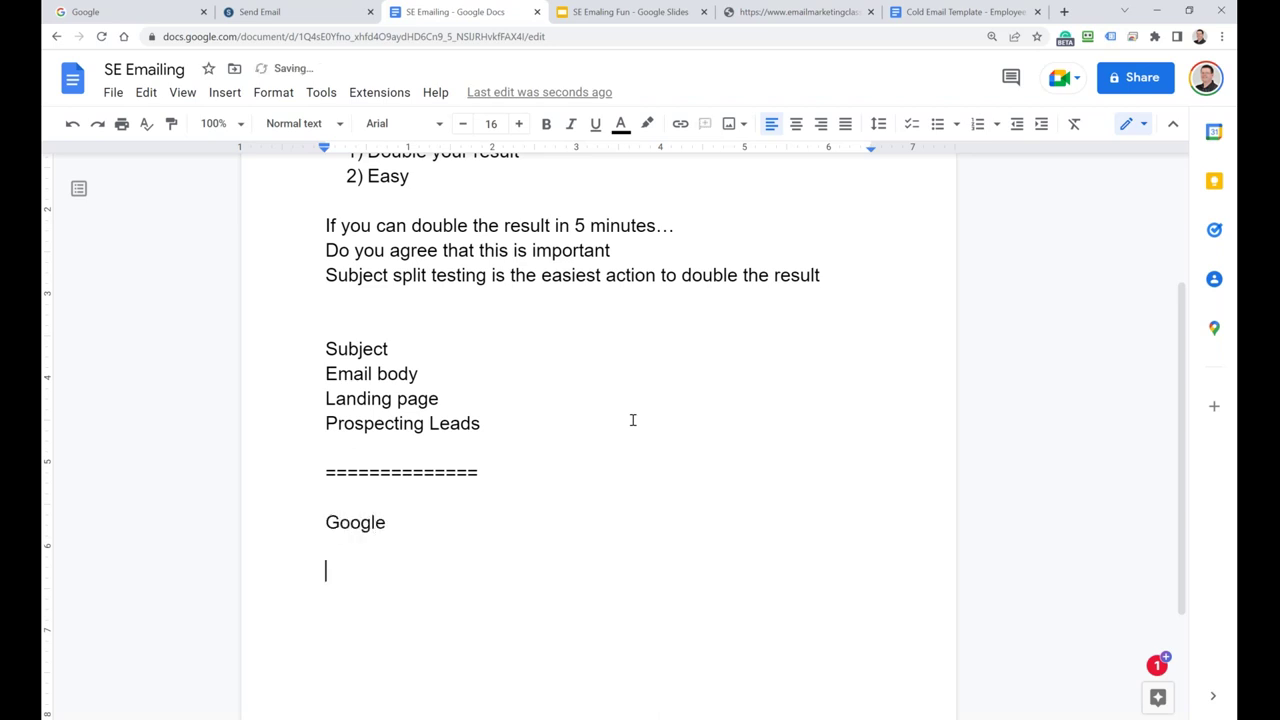
type("keywo")
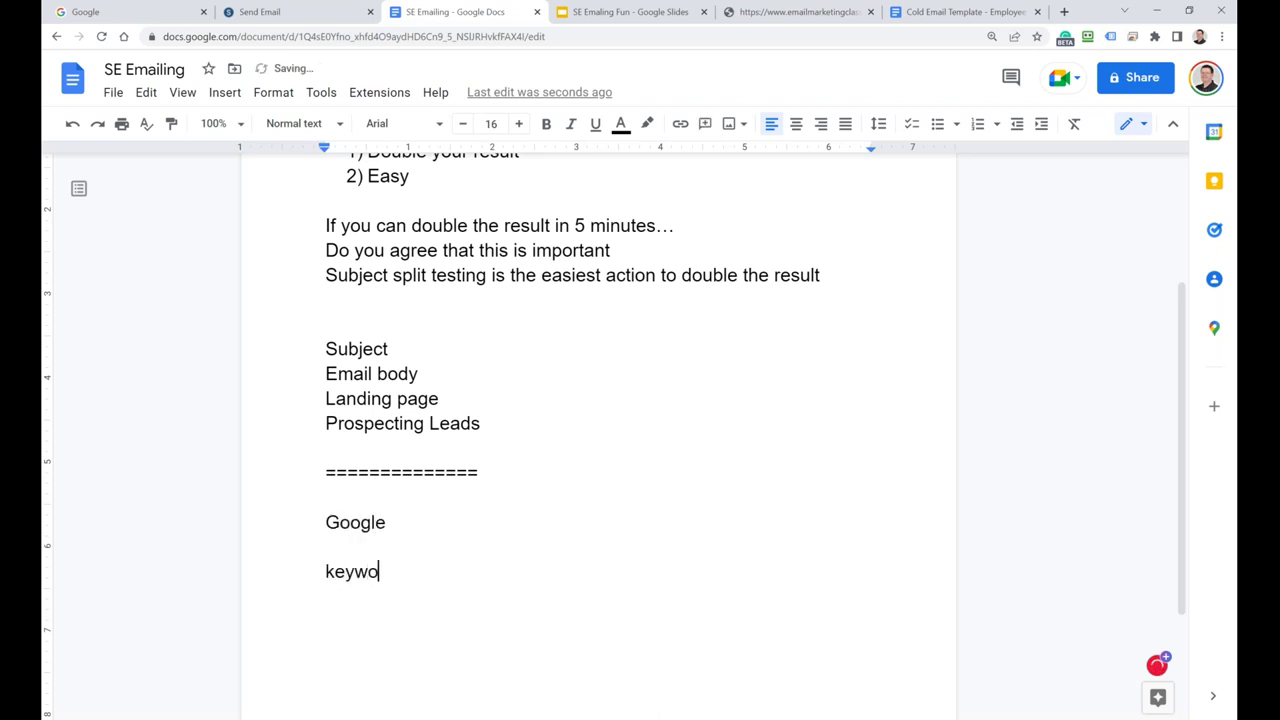
type("rd =>")
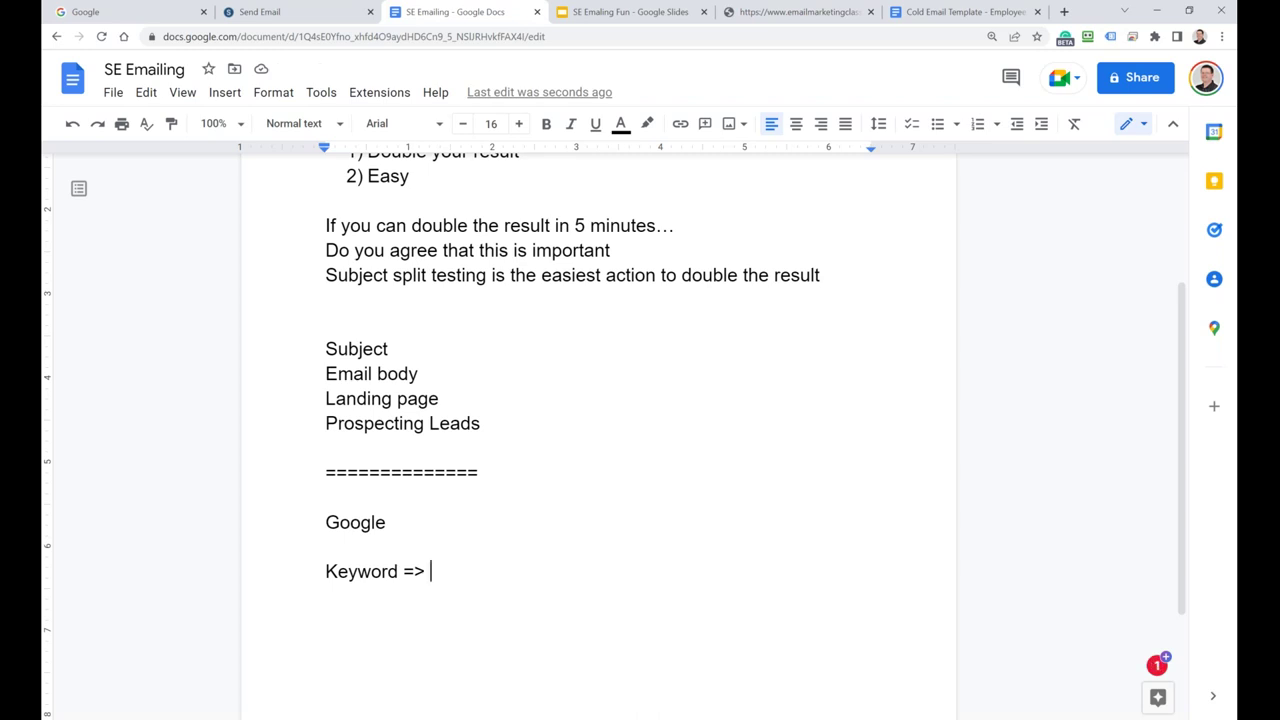
type("mio")
key("BackSpace")
key("BackSpace")
type("ost liked ")
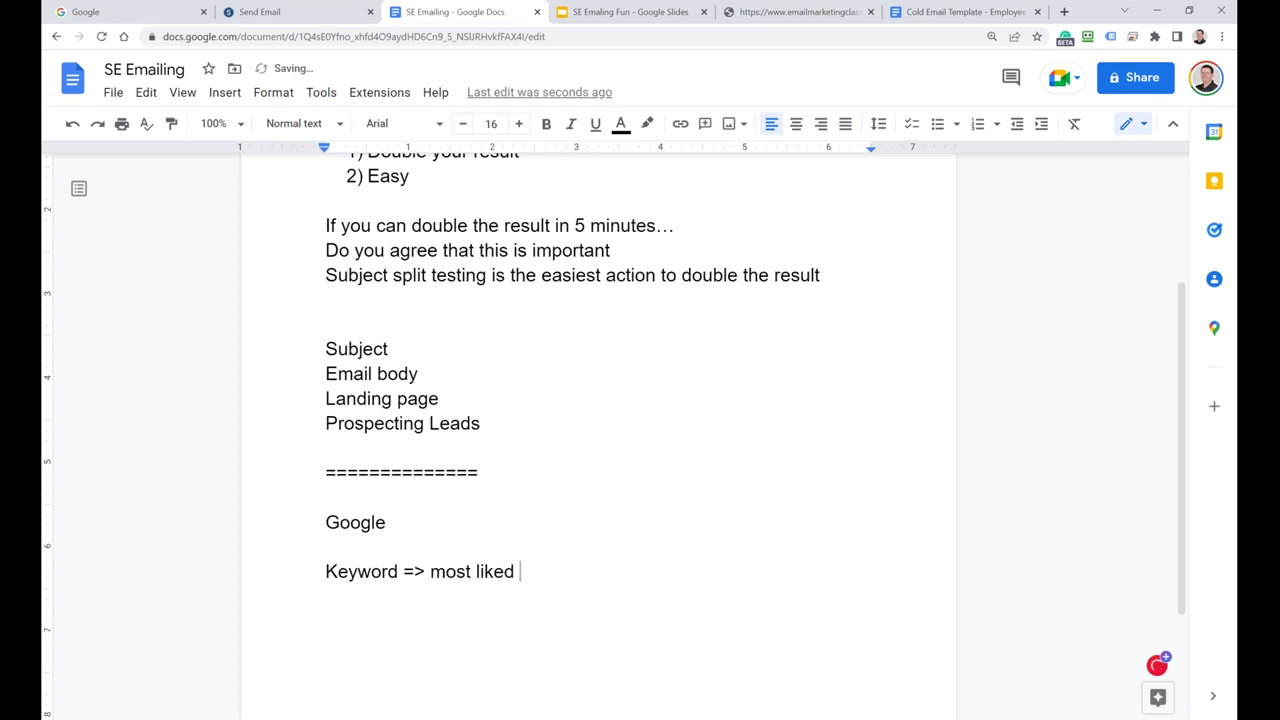
type("websites")
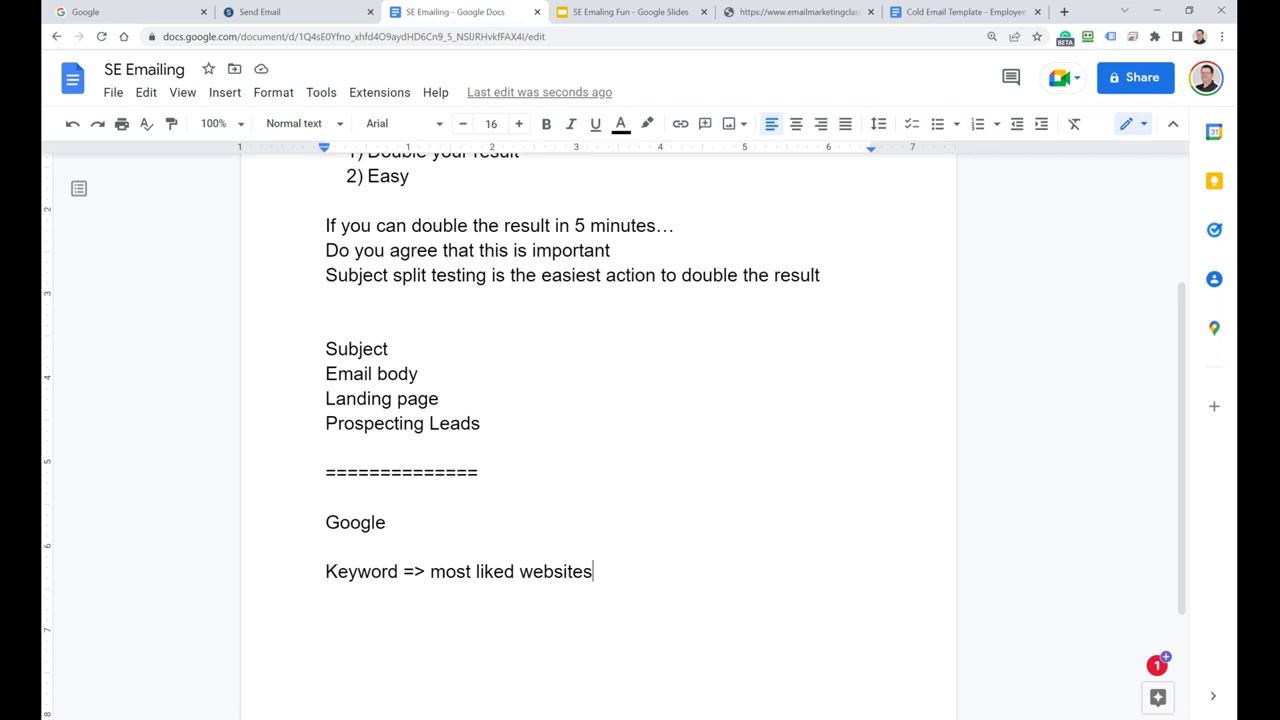
Append "( click, stay on that website )" to the "most liked websites" line
type("( d")
type("lick")
type(", stay")
type(" on thw")
key("BackSpace")
type("at website )")
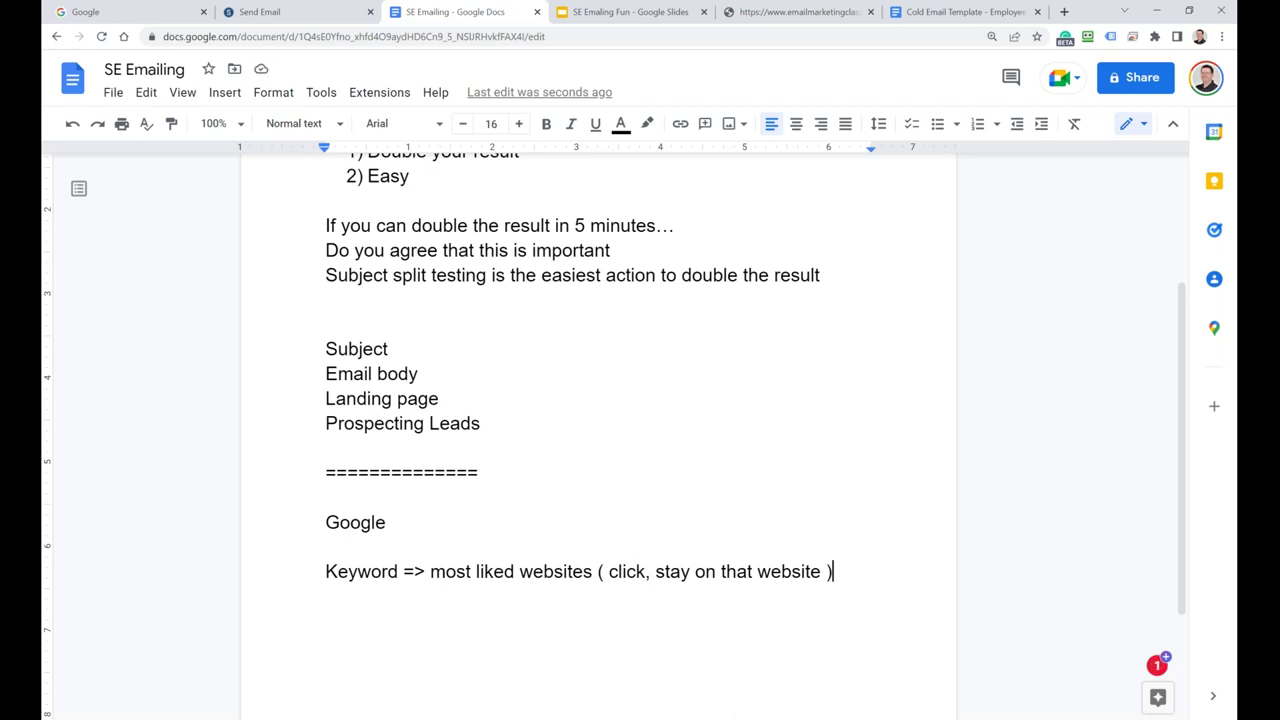
Add a separate line reading "Keyword => Best Subject Line" below the "most liked websites" line
key("Return")
key("Return")
type("L")
key("BackSpace")
type("Leyw")
type("ord")
type(" => ")
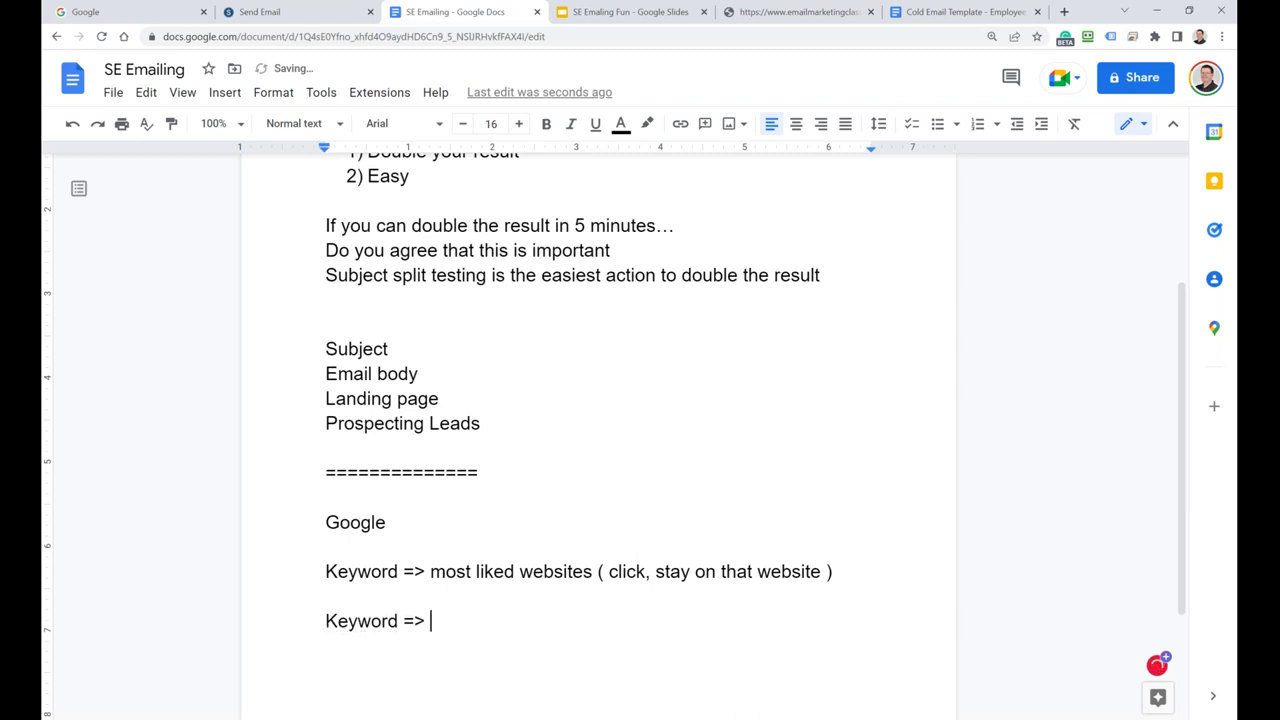
type("Best Subject Line")
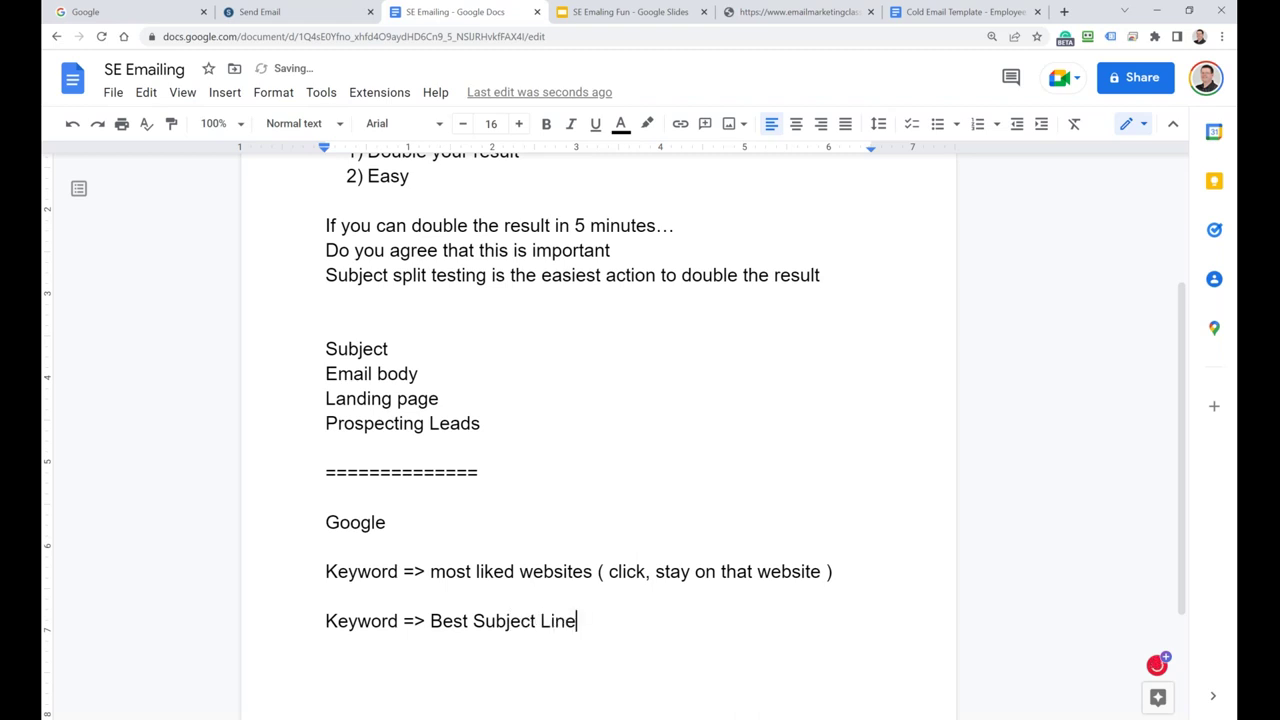
Extend the new line to read "Best Subject Lines ( Algoritme between opened and clicks ) 0 - 10"
type("s ")
type("( Al")
type("th")
key("BackSpace")
key("BackSpace")
type("goritme bet")
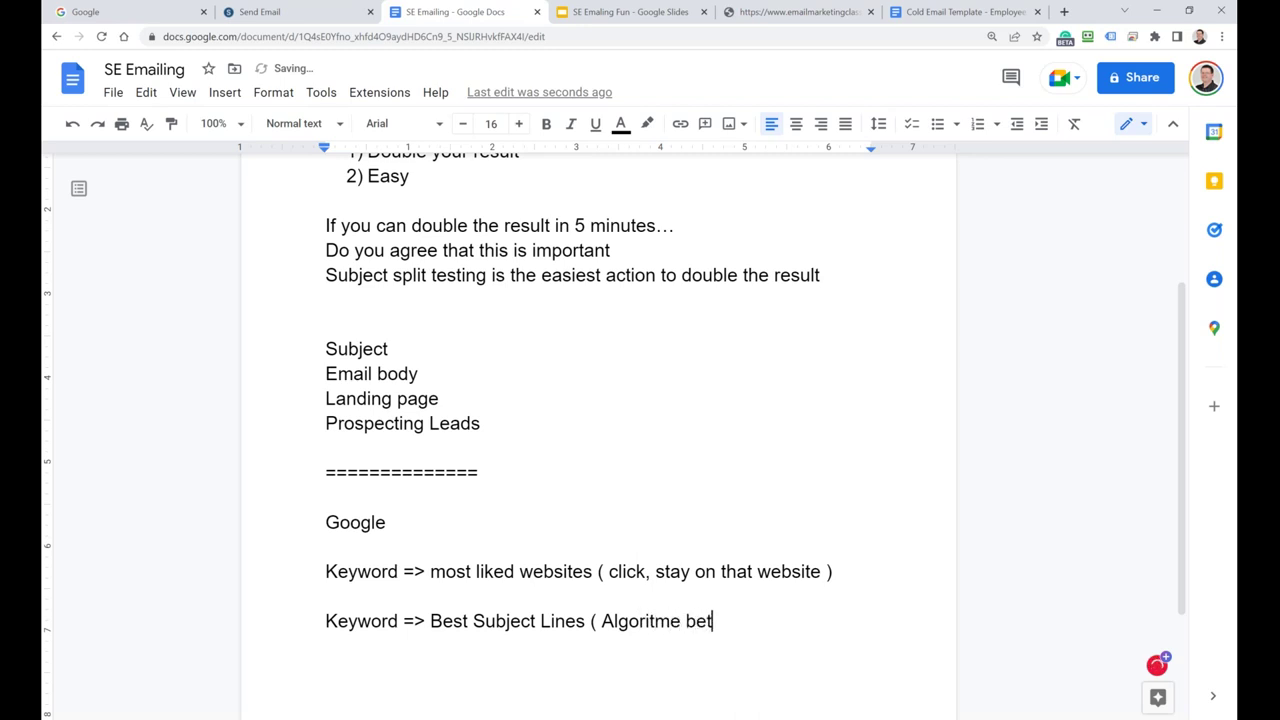
type("ween opened and cl")
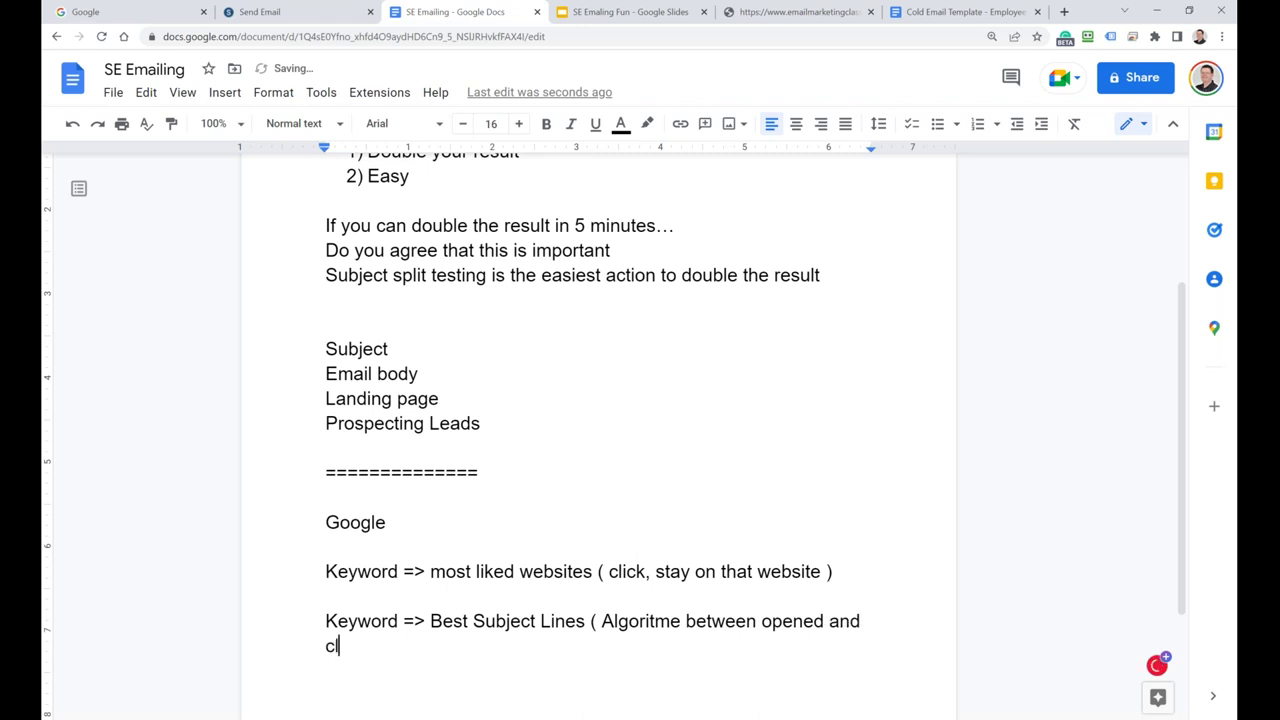
type("icks )")
type("0 - 10")
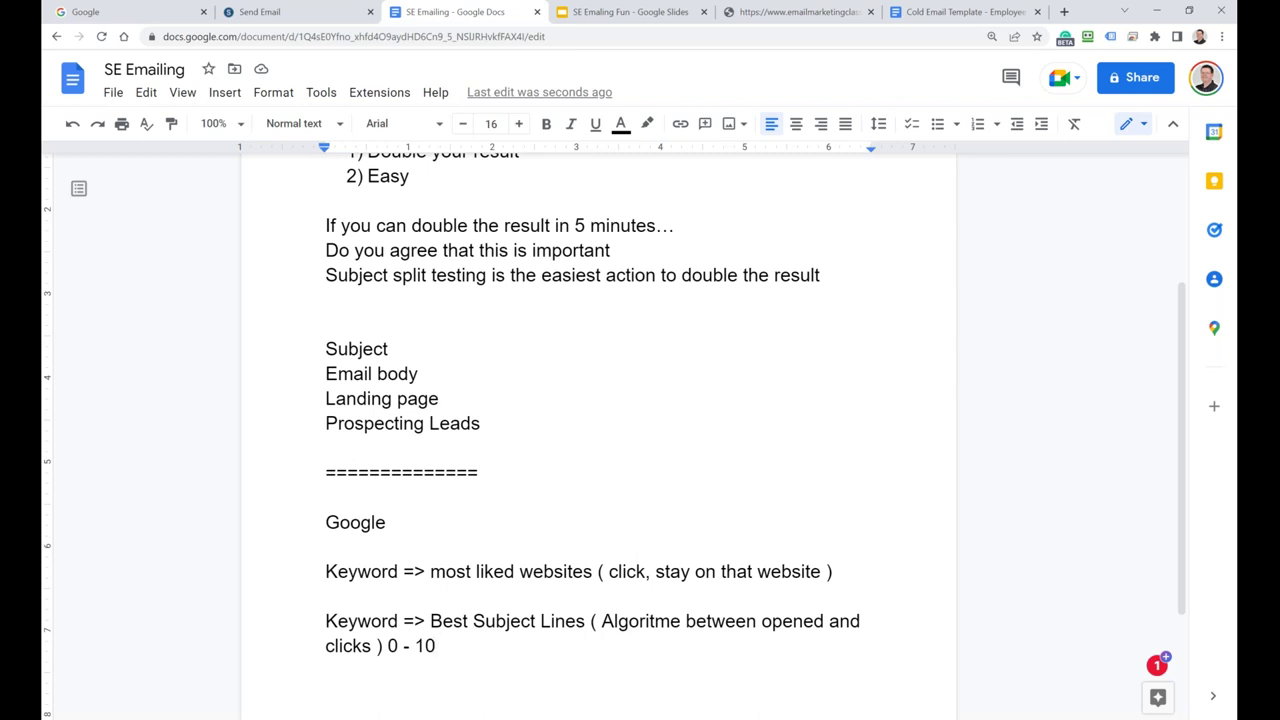
Switch to the SendEagle Send Email page and highlight the search keyword "tax" in the Email Subjects Engine
left_click(287, 14)
scroll(400, 400, "up", 3)
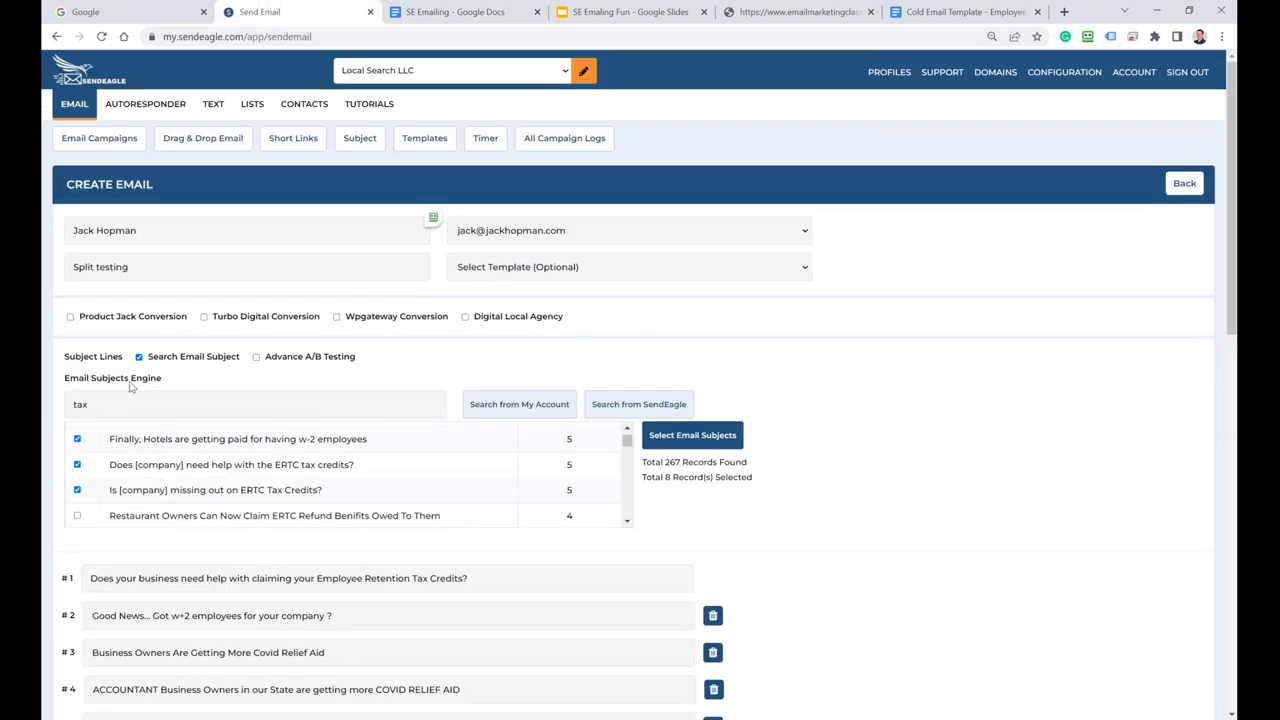
left_click_drag(91, 402, 70, 405)
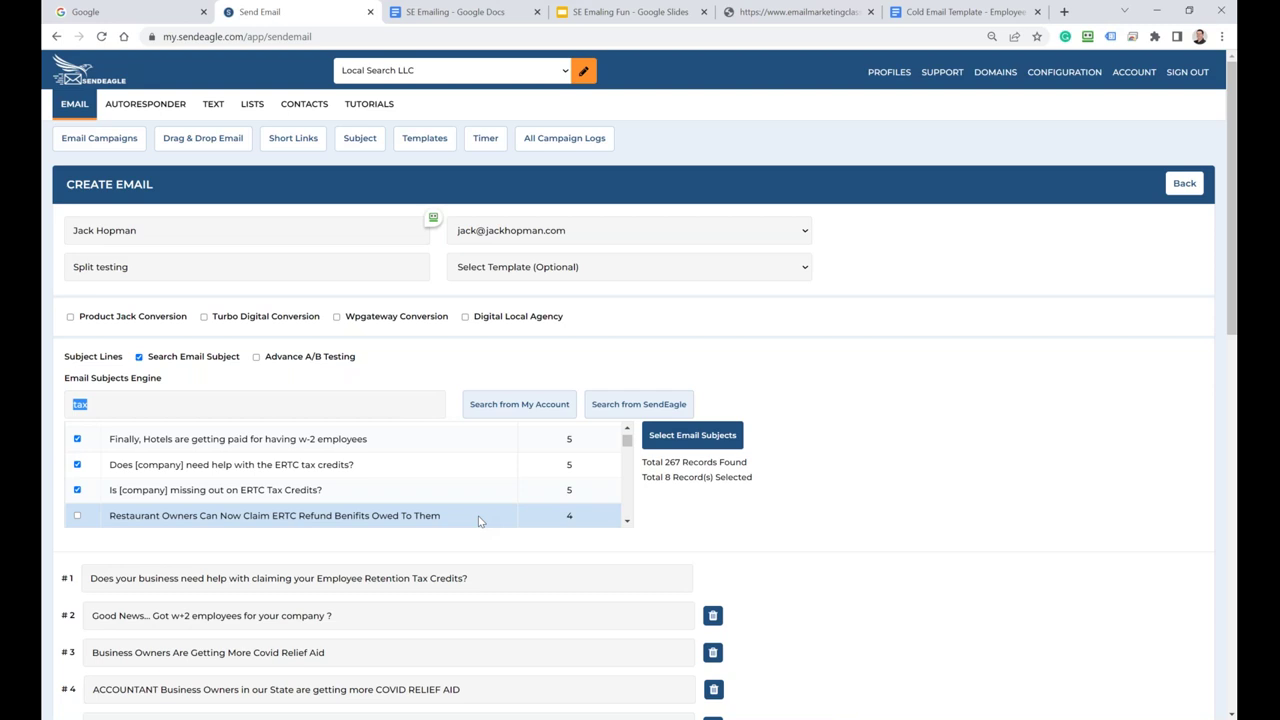
Switch to the SE Emailing Google Doc and highlight "Keyword" and "click" in the two keyword lines for comparison
left_click(930, 10)
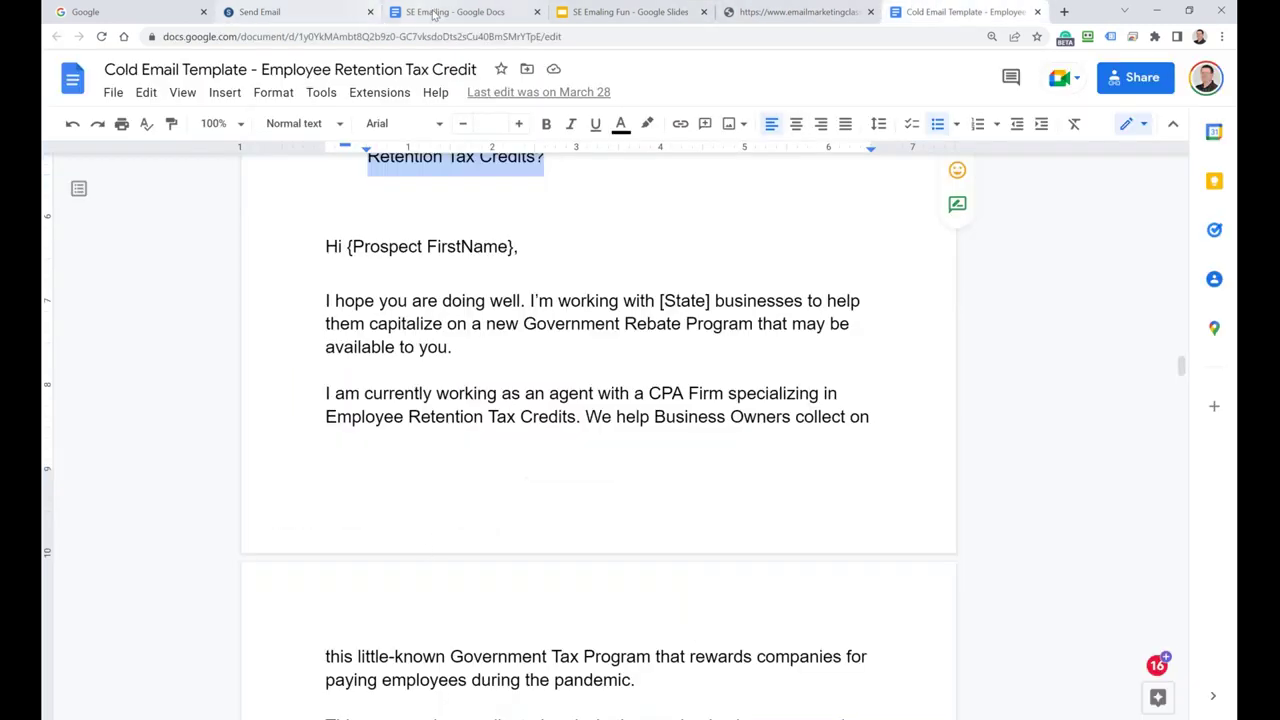
left_click(434, 14)
left_click_drag(328, 573, 469, 571)
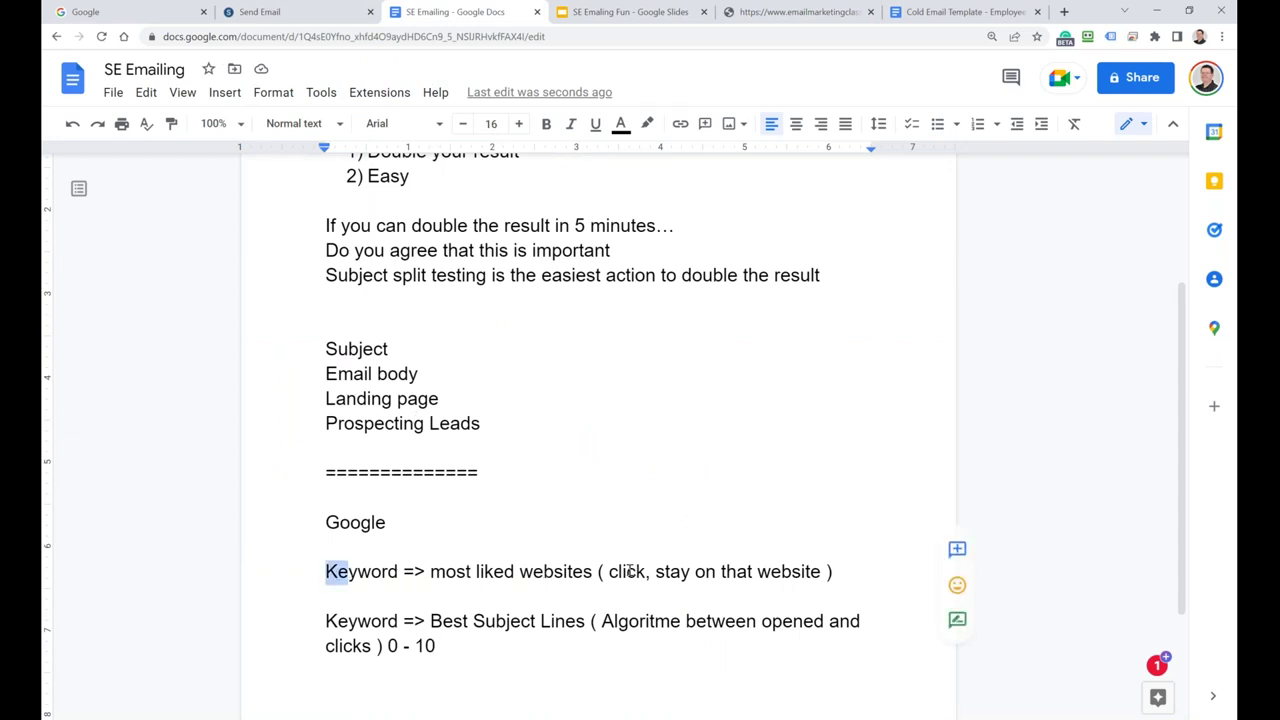
left_click_drag(620, 573, 631, 573)
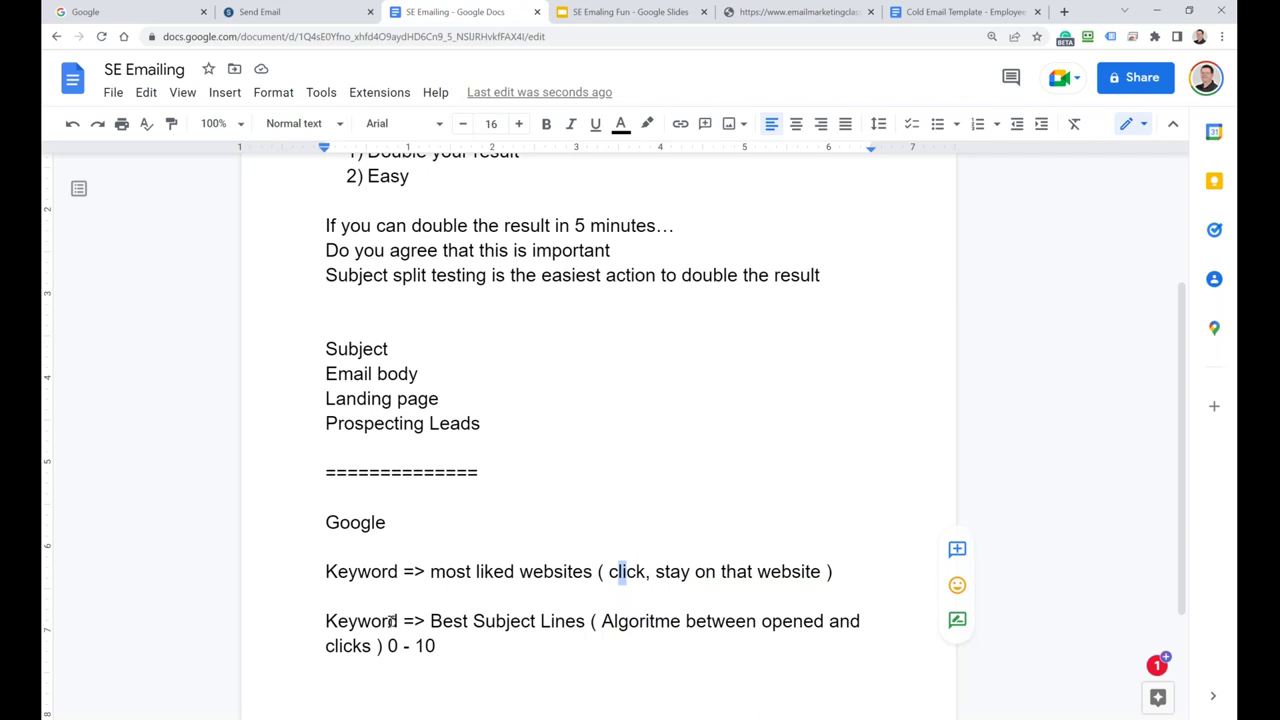
left_click_drag(398, 621, 325, 621)
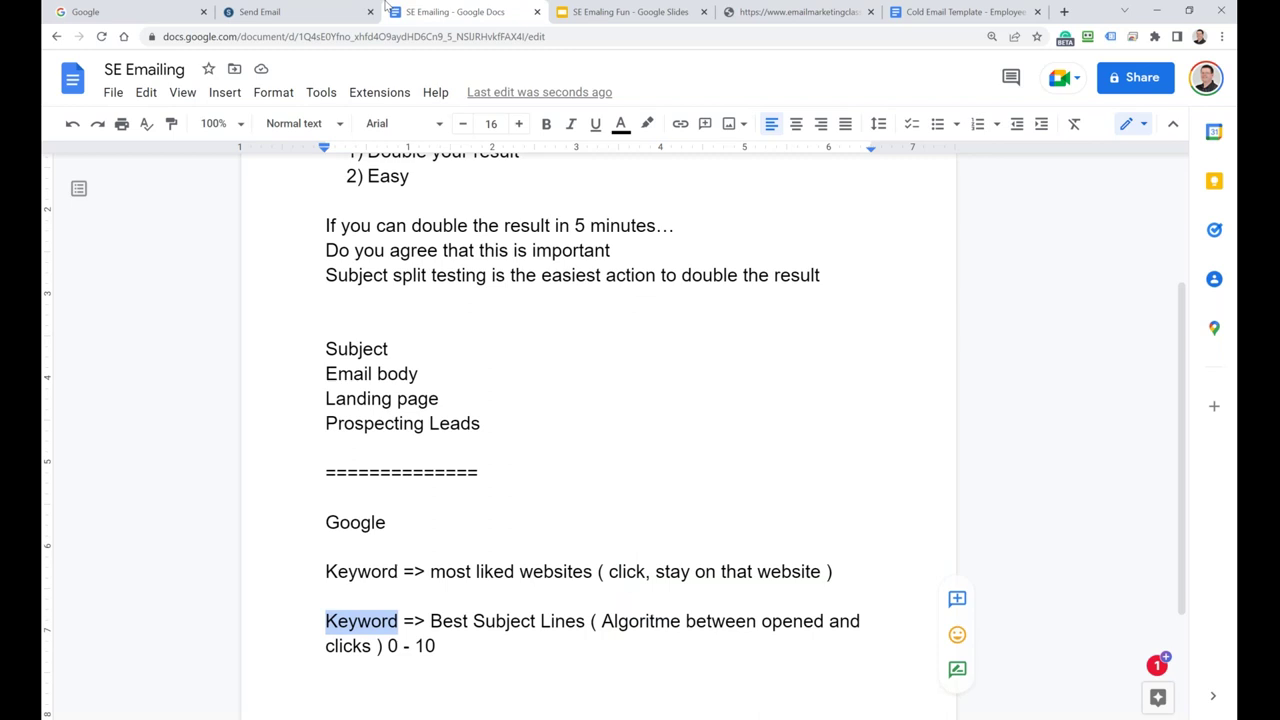
Review the nine subject lines on the SendEagle page and compare them with the Most Clicks slide in Google Slides
left_click(296, 12)
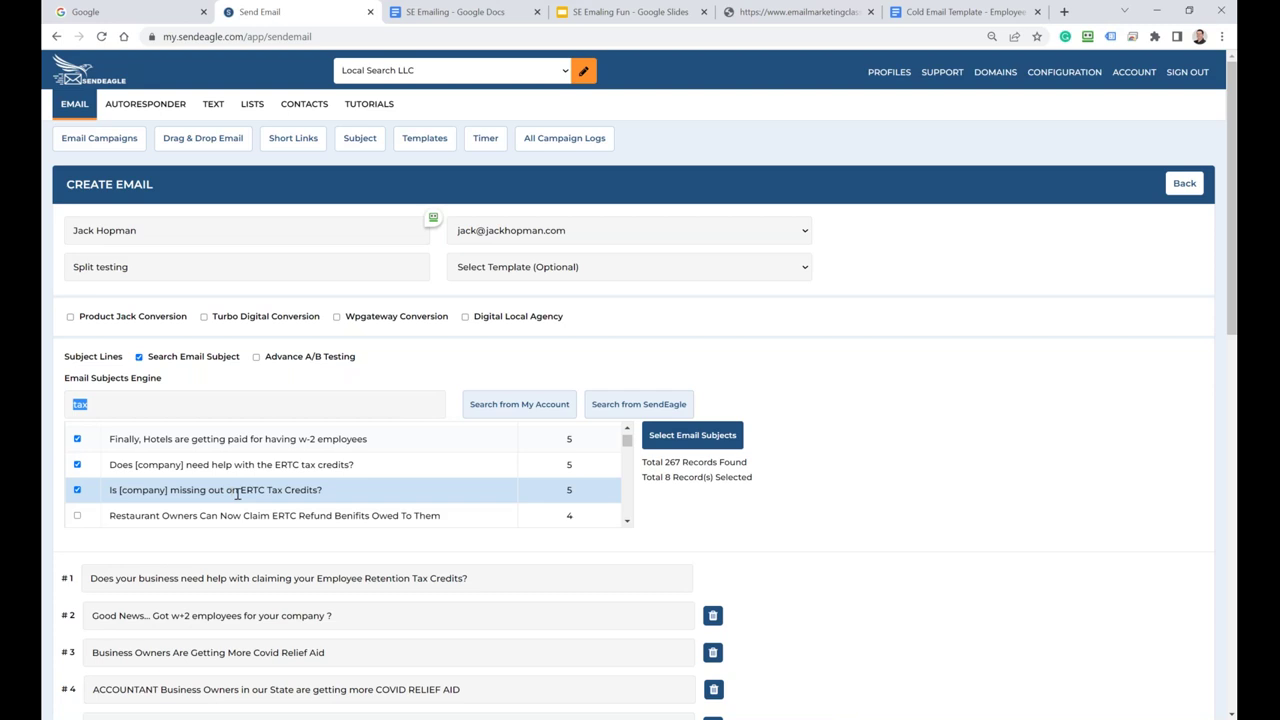
scroll(1078, 541, "down", 2)
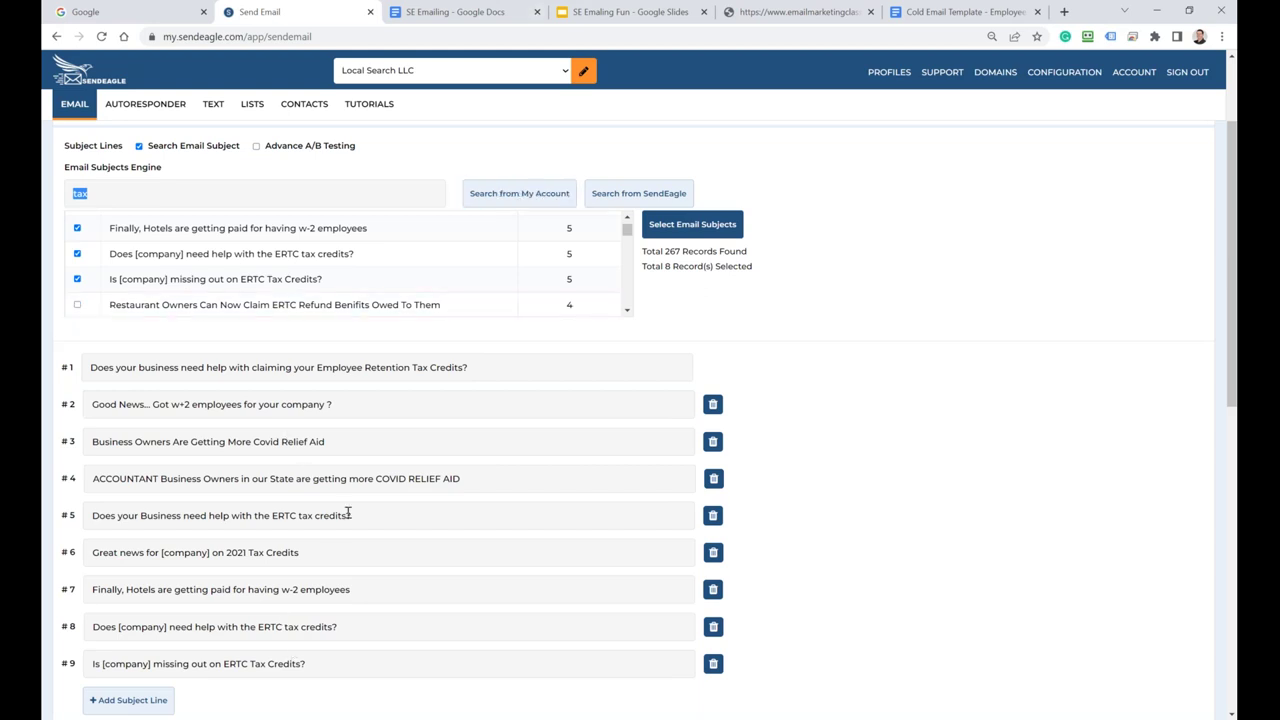
scroll(280, 560, "down", 1)
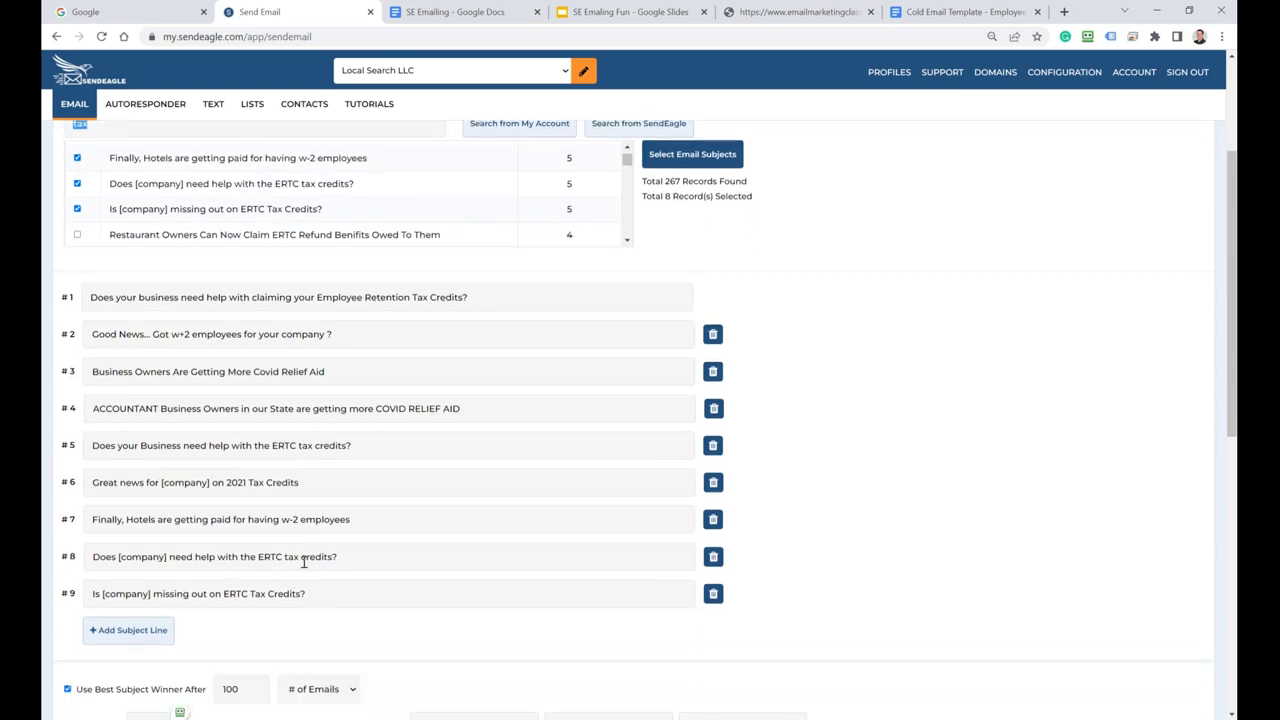
scroll(304, 562, "up", 2)
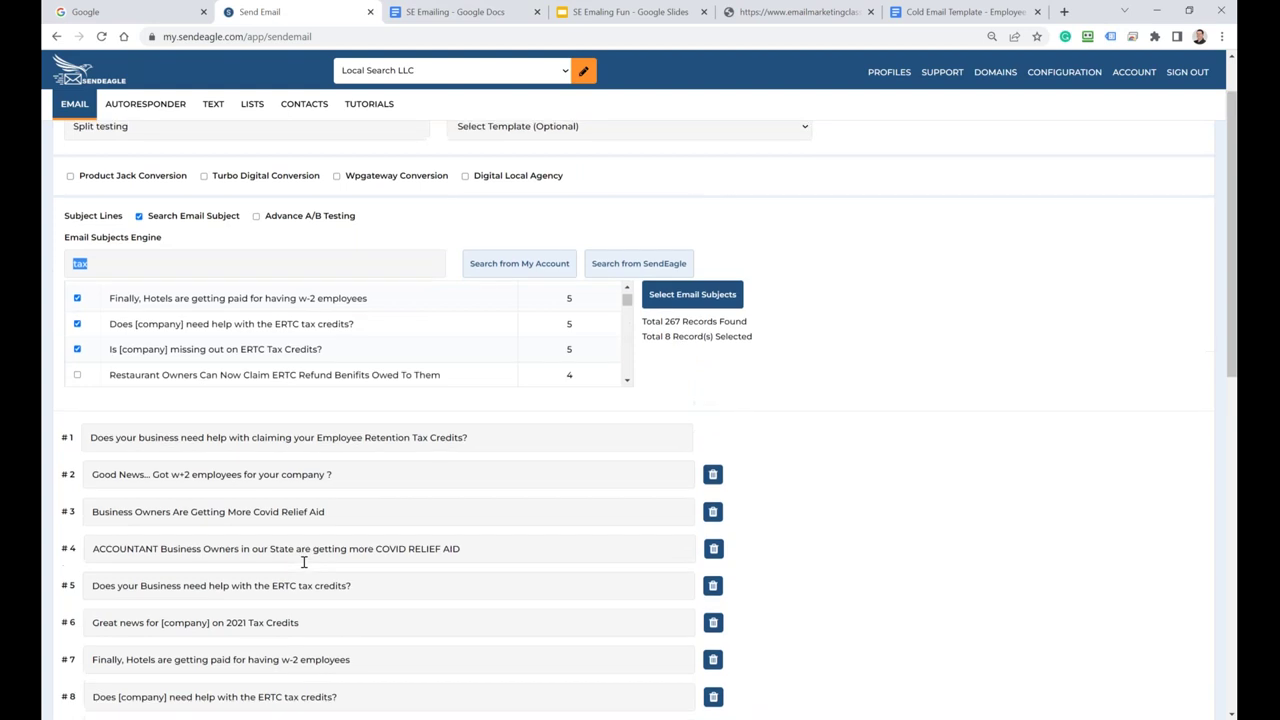
scroll(420, 575, "down", 2)
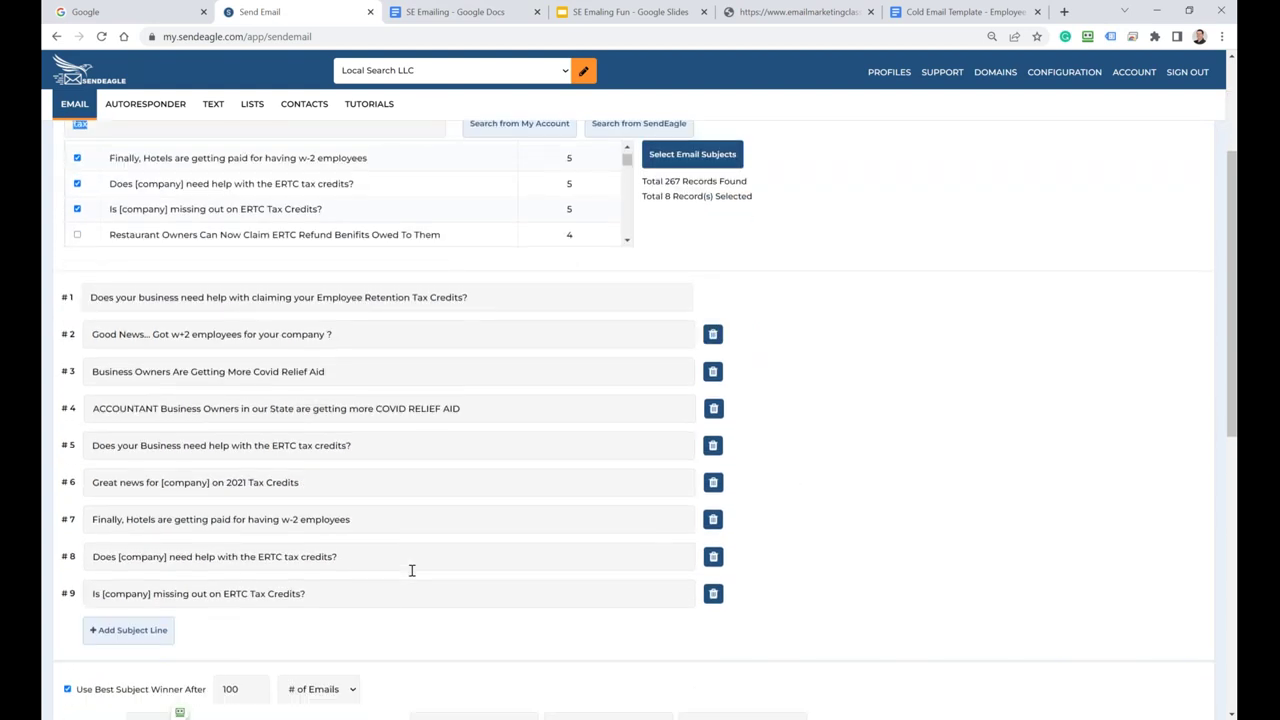
left_click(655, 12)
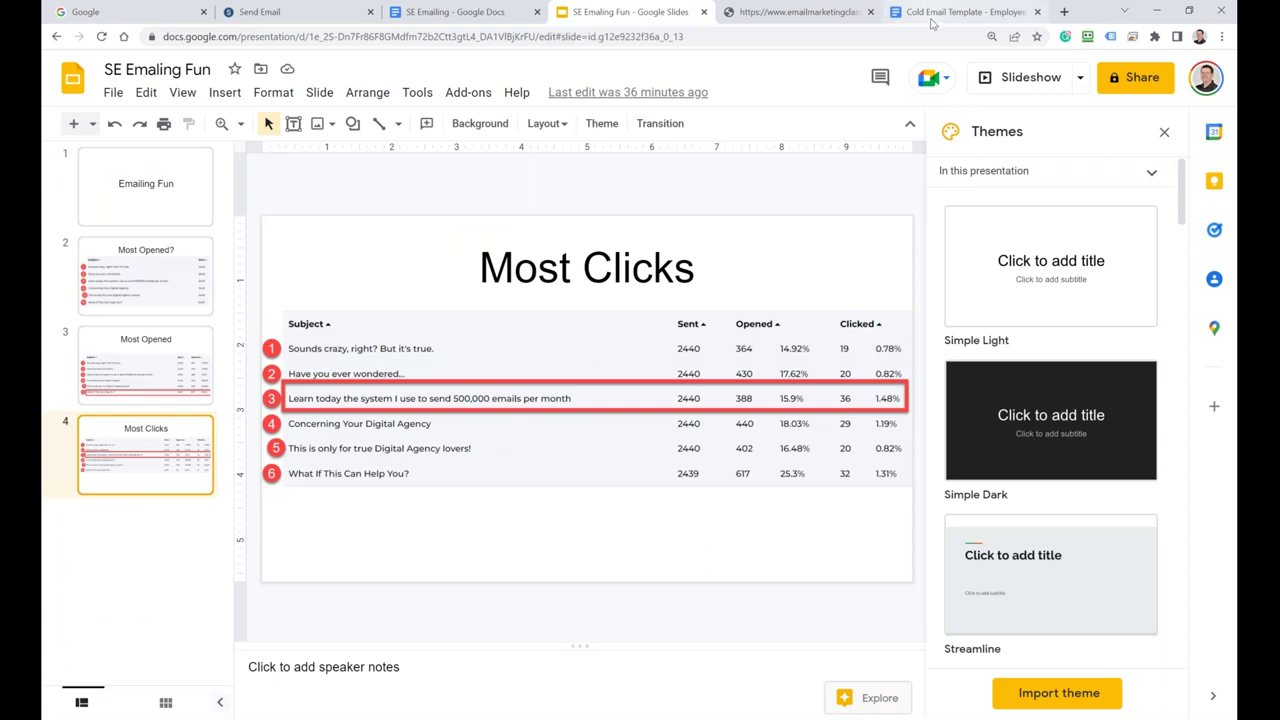
Return to the SendEagle Send Email page and add three empty subject lines below subject line 9
left_click(300, 11)
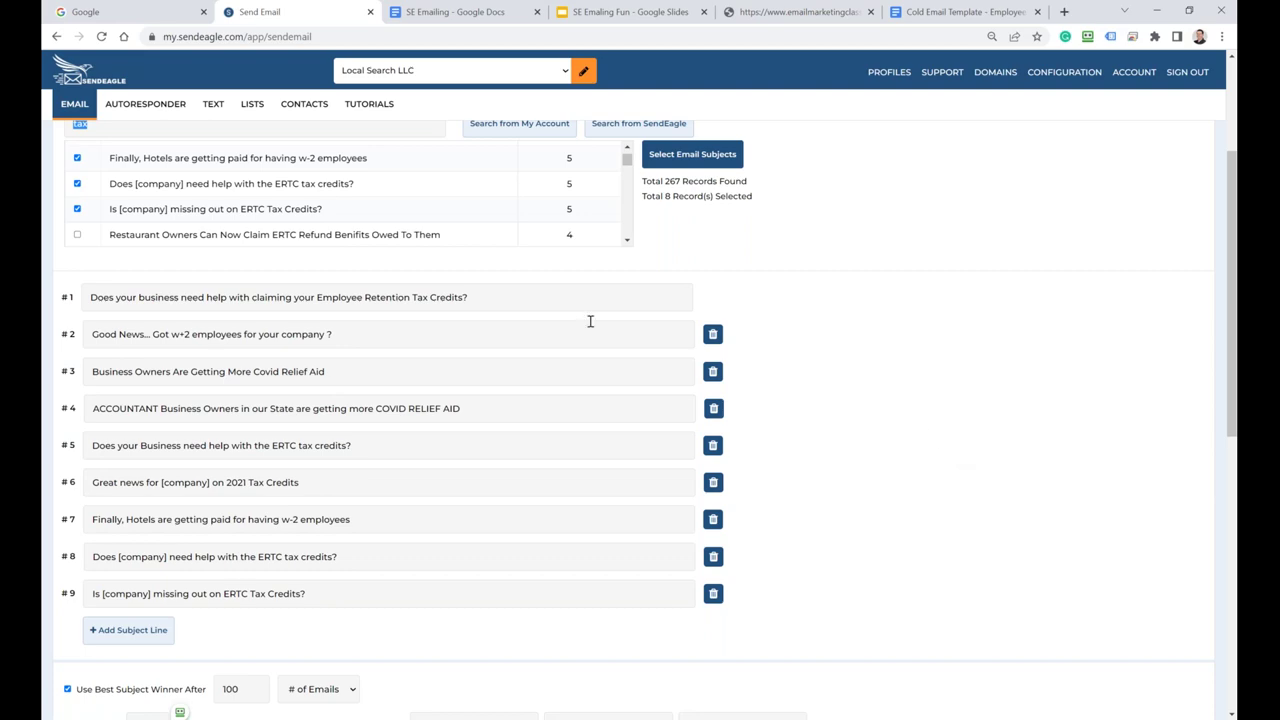
scroll(470, 400, "up", 2)
scroll(470, 400, "up", 2)
scroll(436, 397, "down", 8)
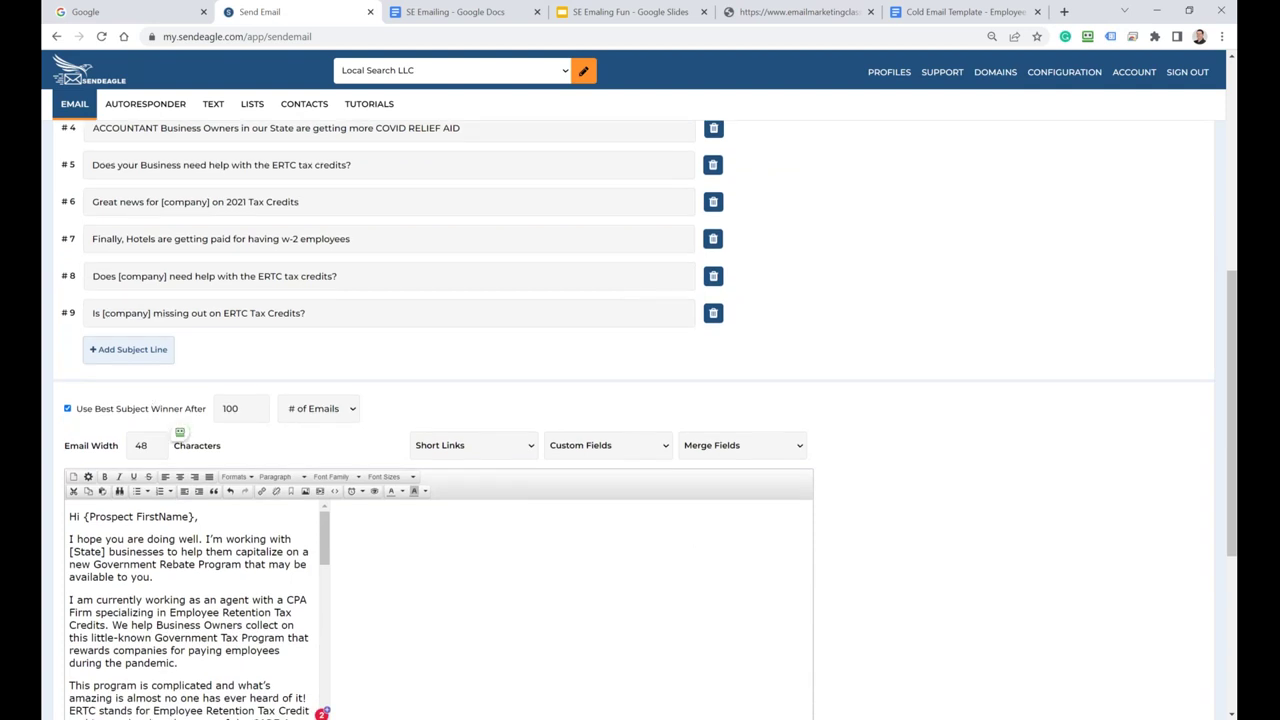
left_click(120, 356)
left_click(128, 386)
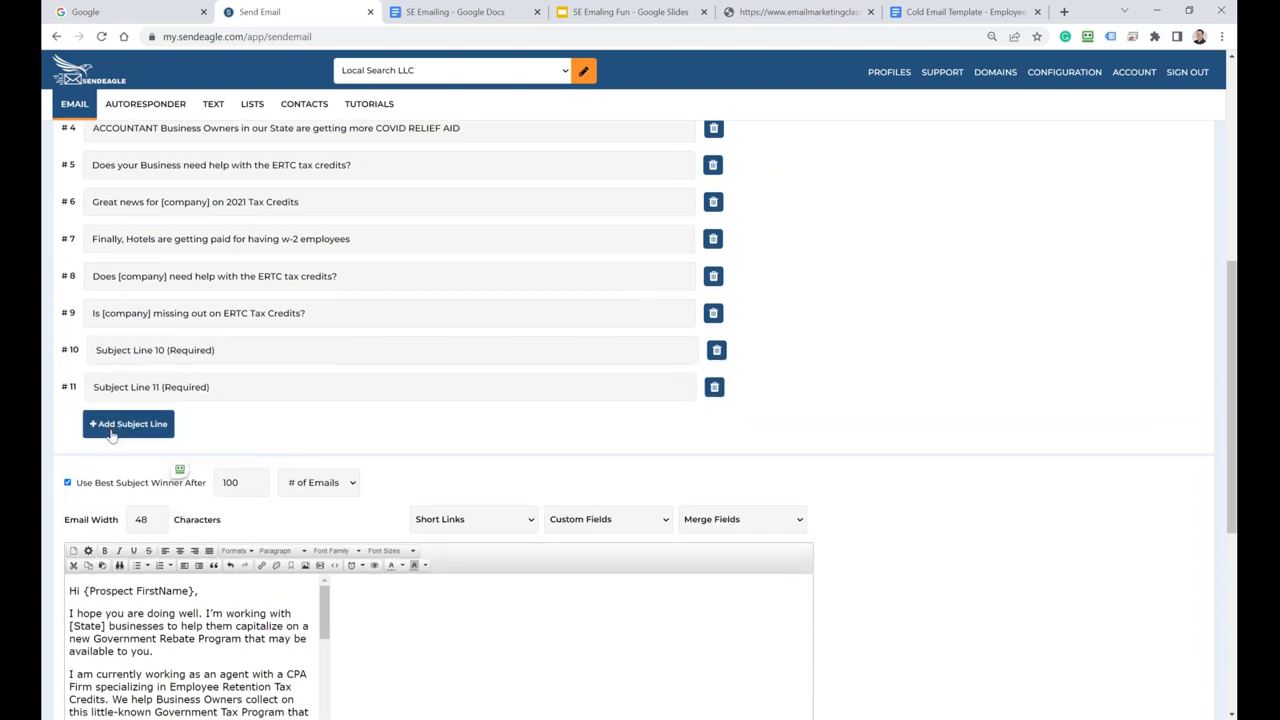
left_click(128, 424)
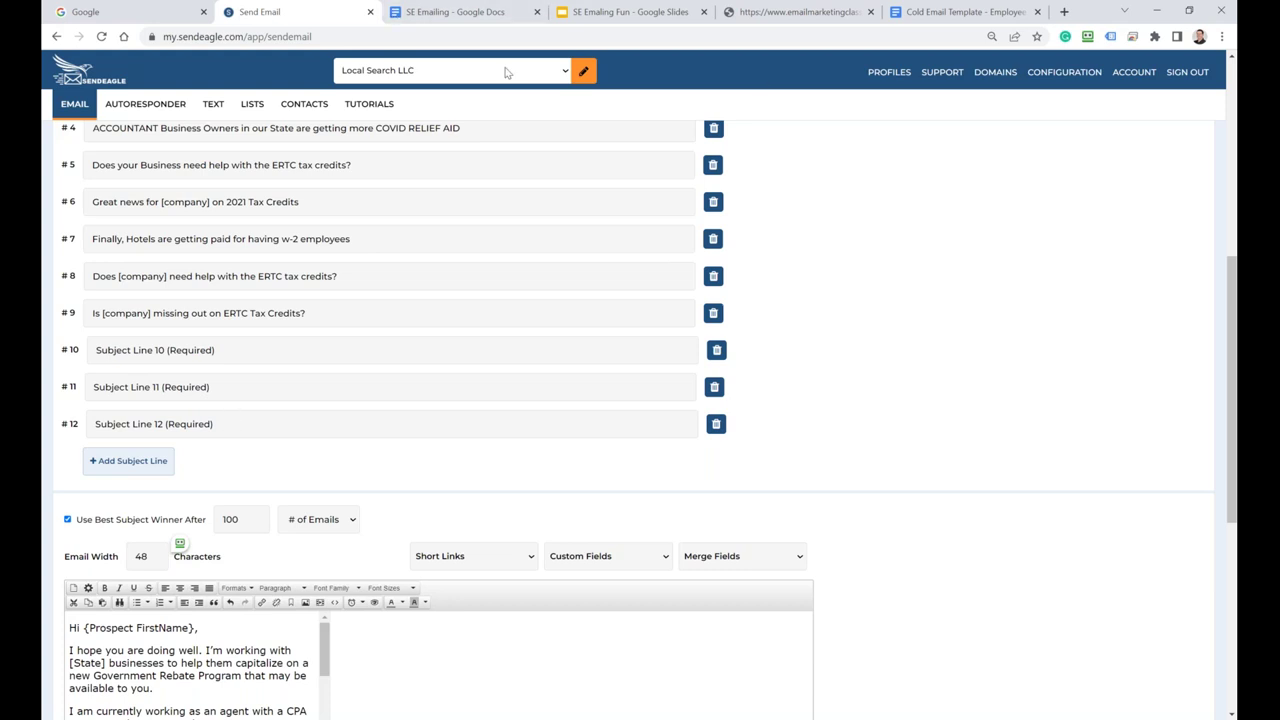
Consult the Most Clicks slide, return to SendEagle and remove the empty subject lines 10, 11 and 12
left_click(630, 12)
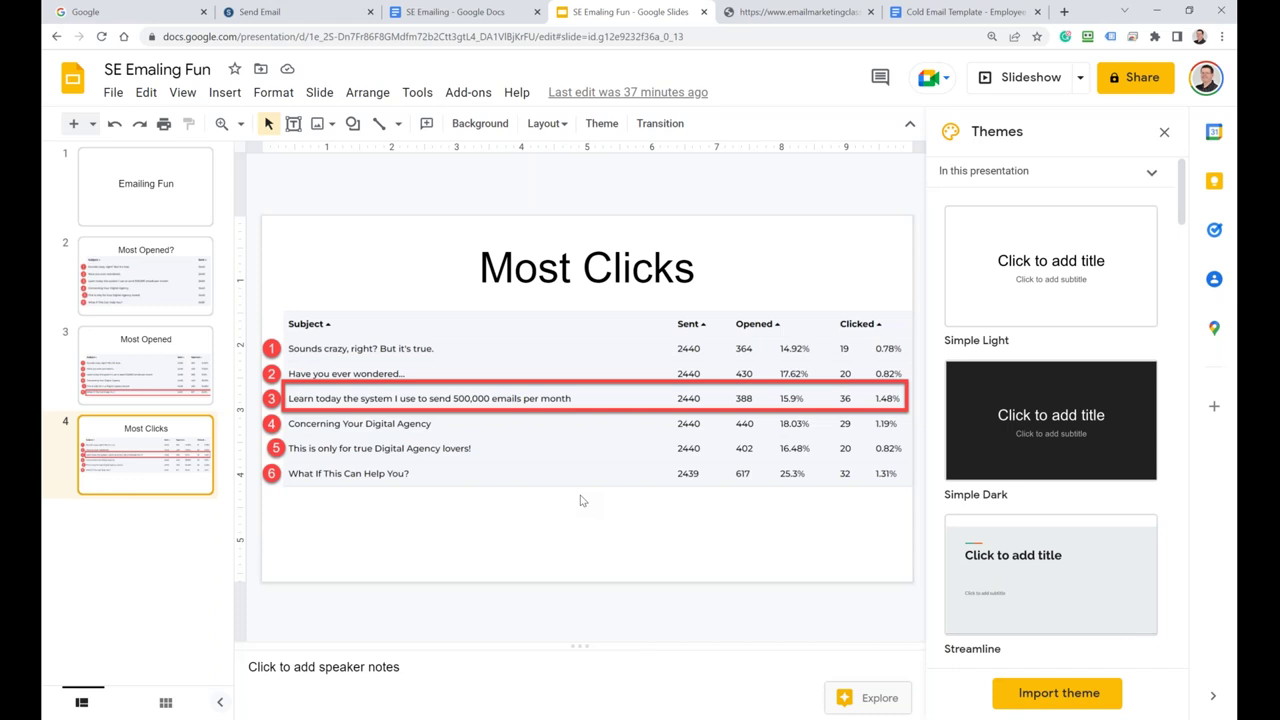
left_click(306, 12)
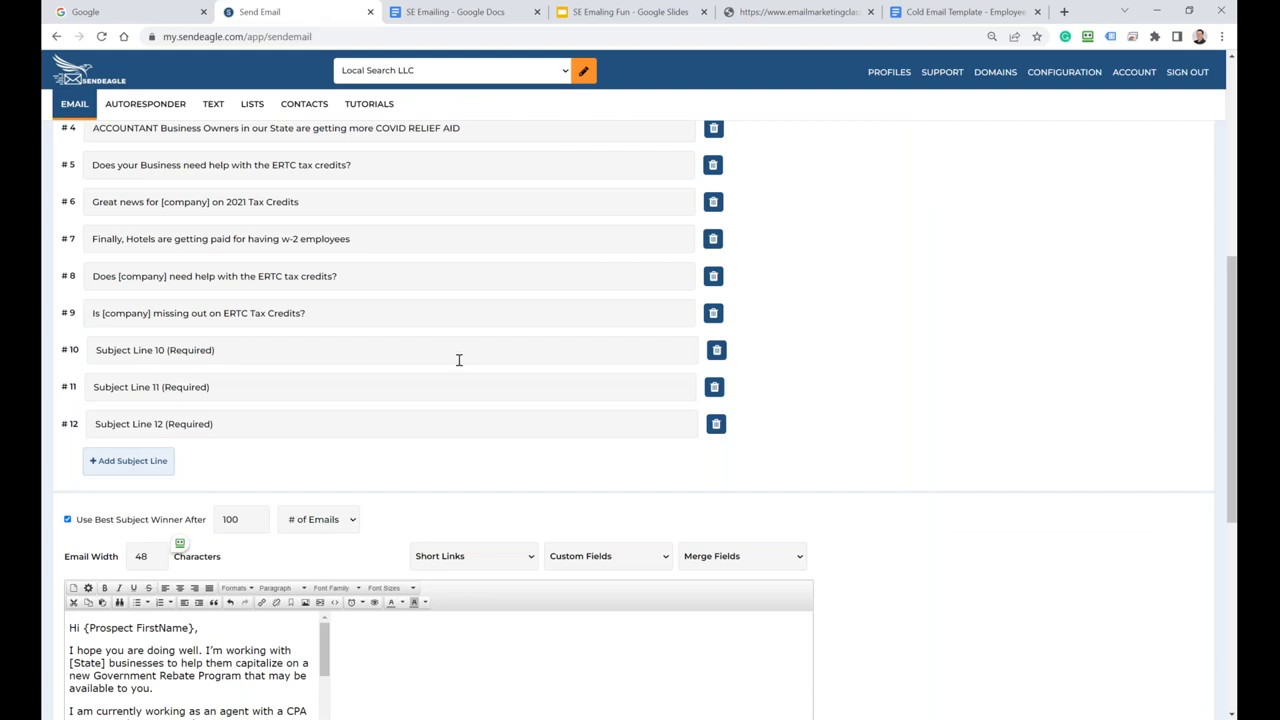
left_click(716, 425)
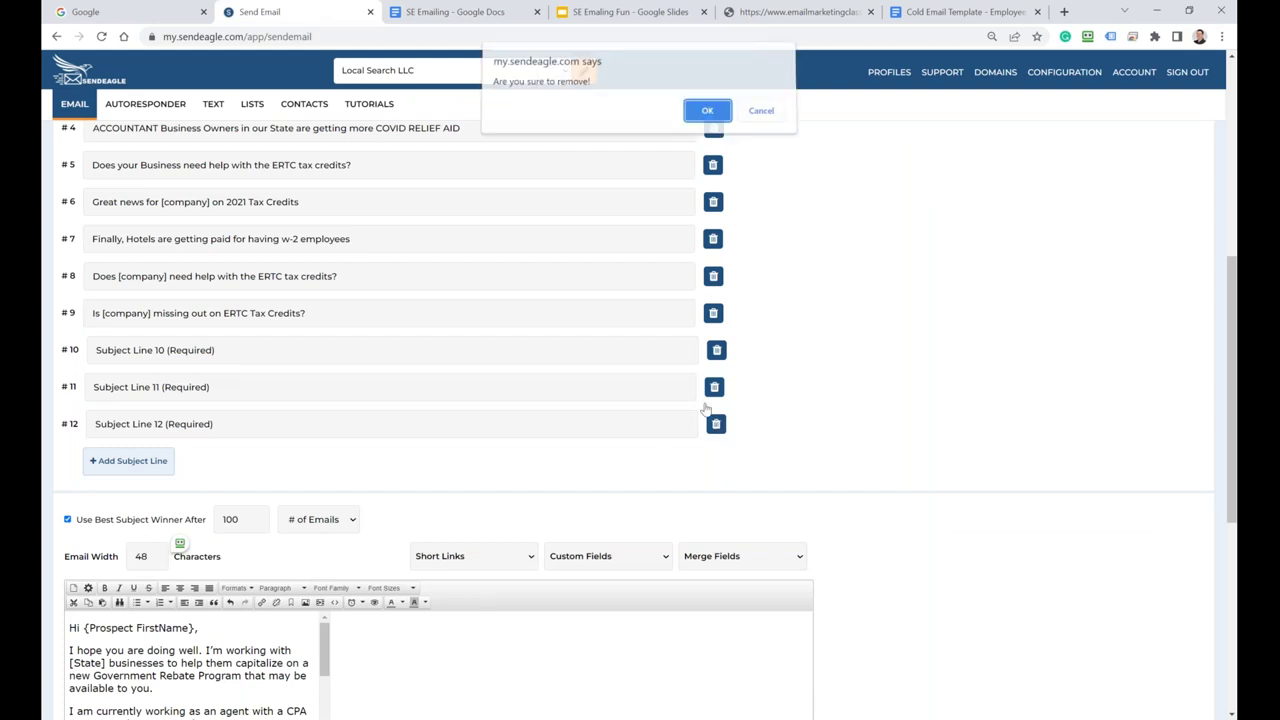
left_click(707, 115)
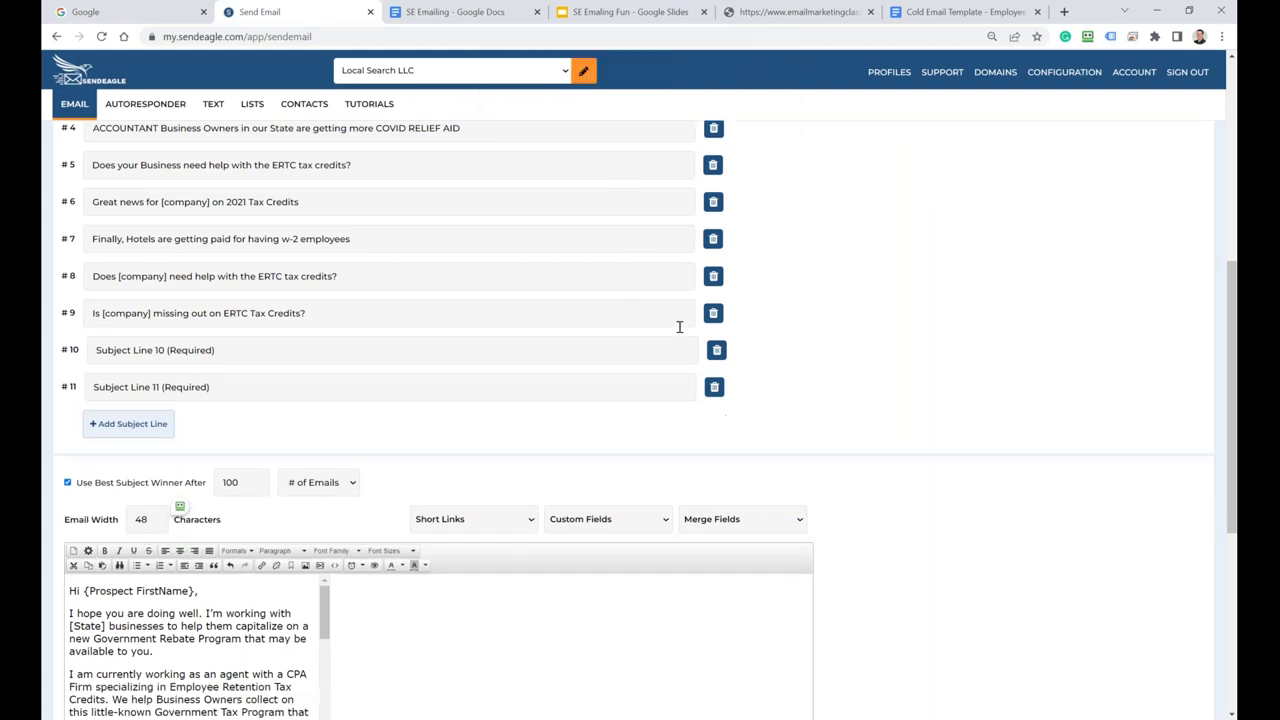
left_click(714, 388)
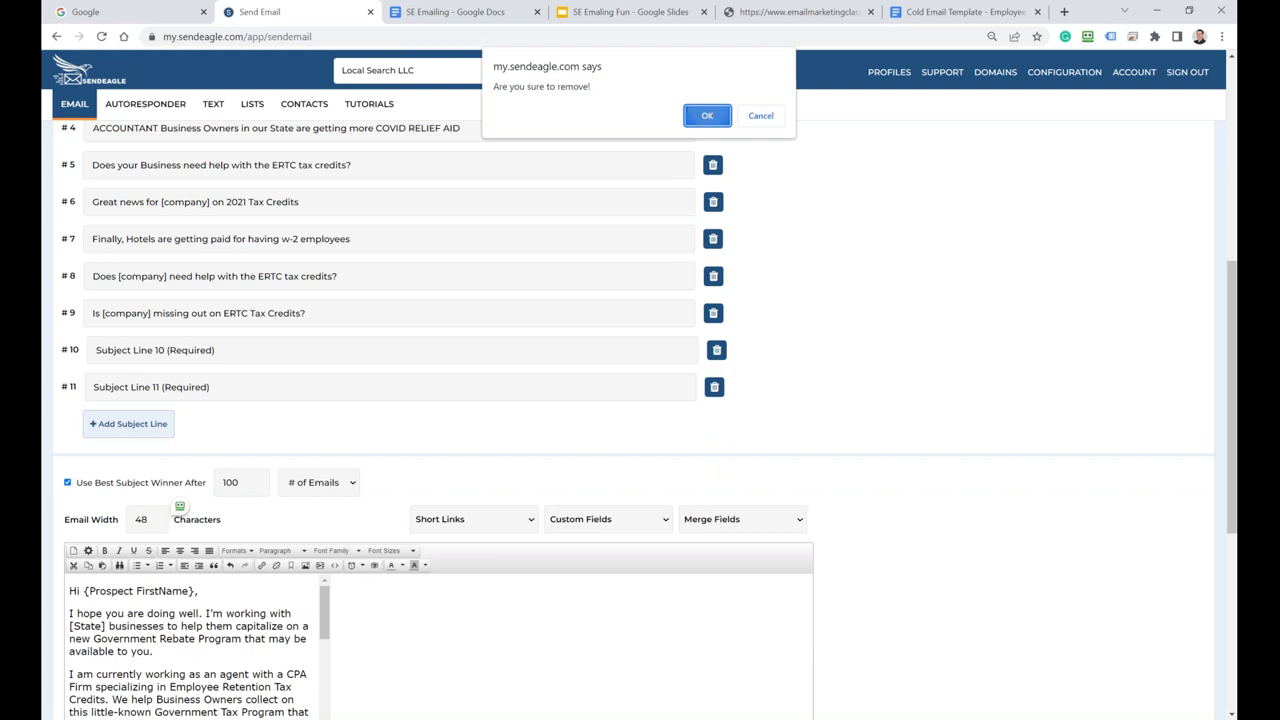
left_click(707, 113)
left_click(716, 350)
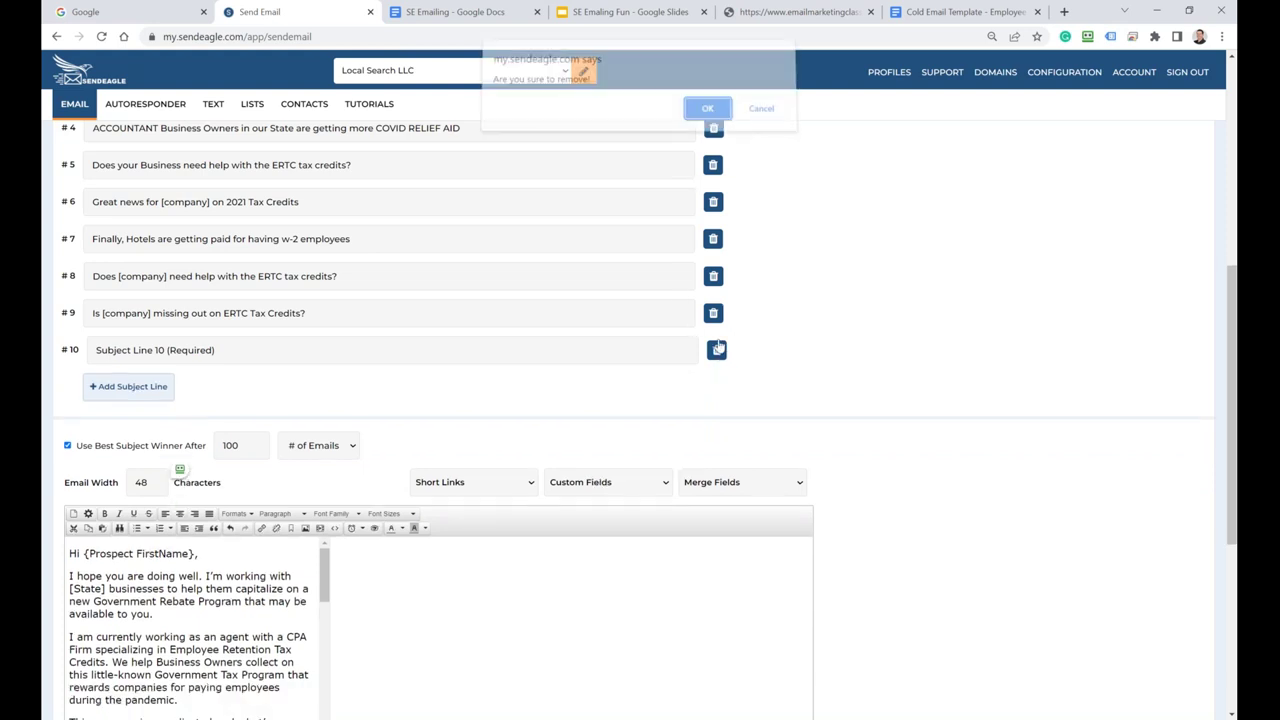
left_click(707, 115)
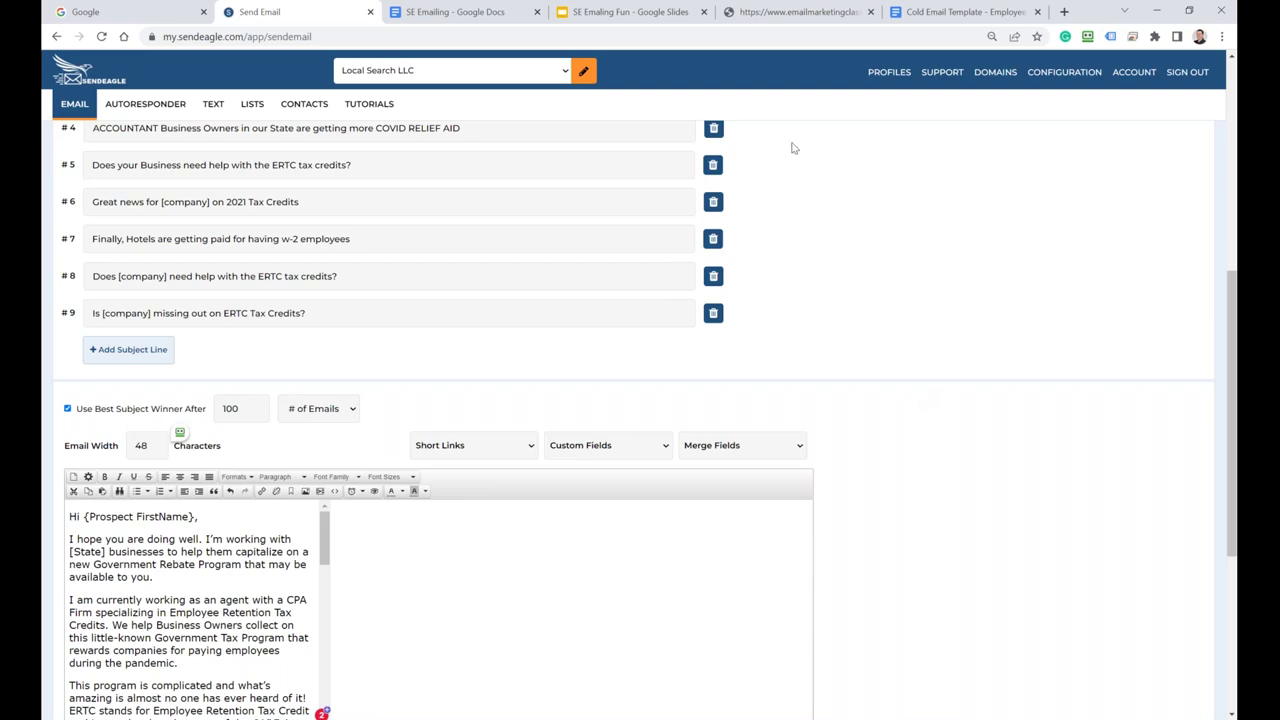
Replace the Email Subjects Engine search keyword with "reputation"
scroll(380, 383, "up", 6)
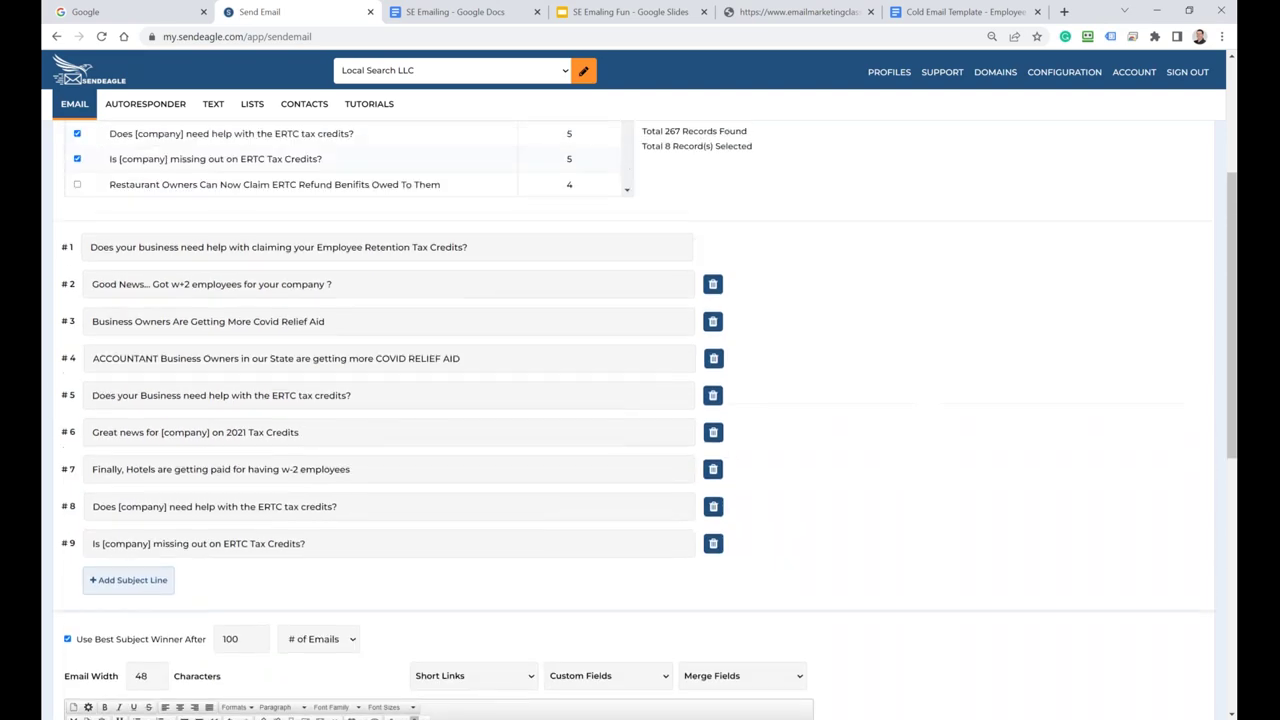
left_click_drag(86, 405, 70, 410)
type("re")
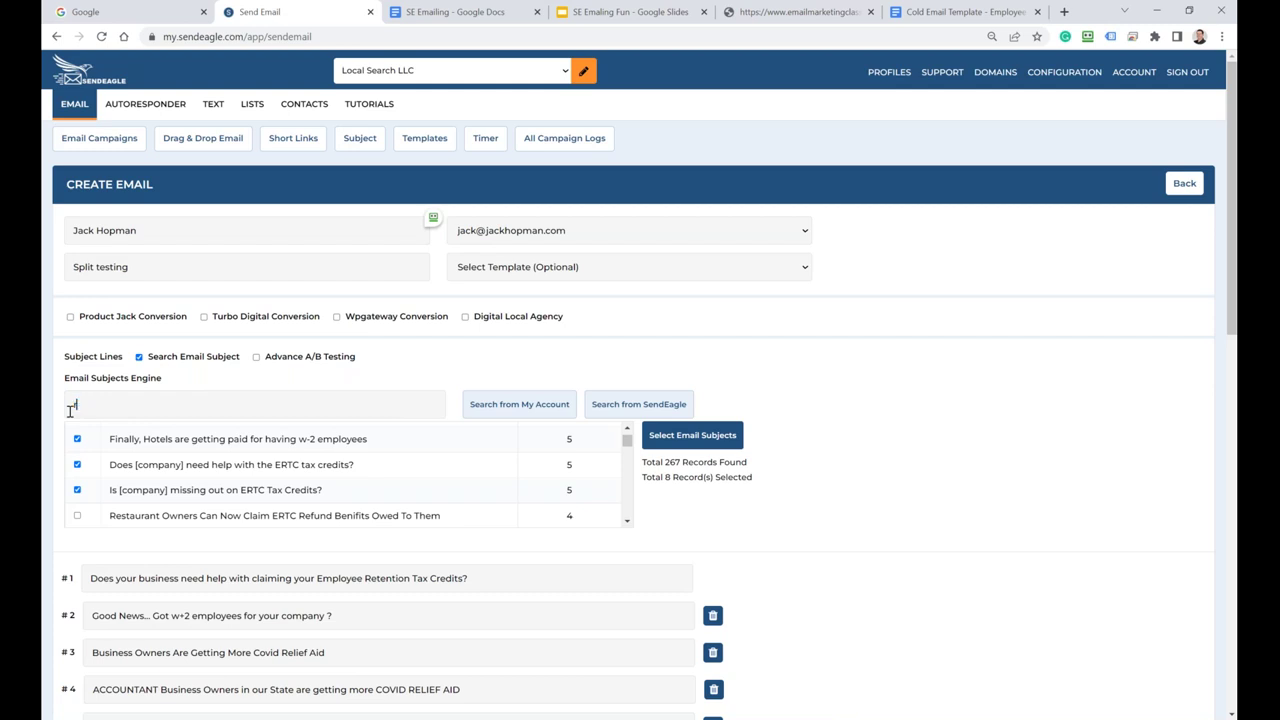
type("[utation")
left_click_drag(131, 409, 70, 408)
type("reputation")
Add three blank subject lines, numbers 10 to 12, to the email
scroll(924, 504, "down", 3)
left_click(134, 561)
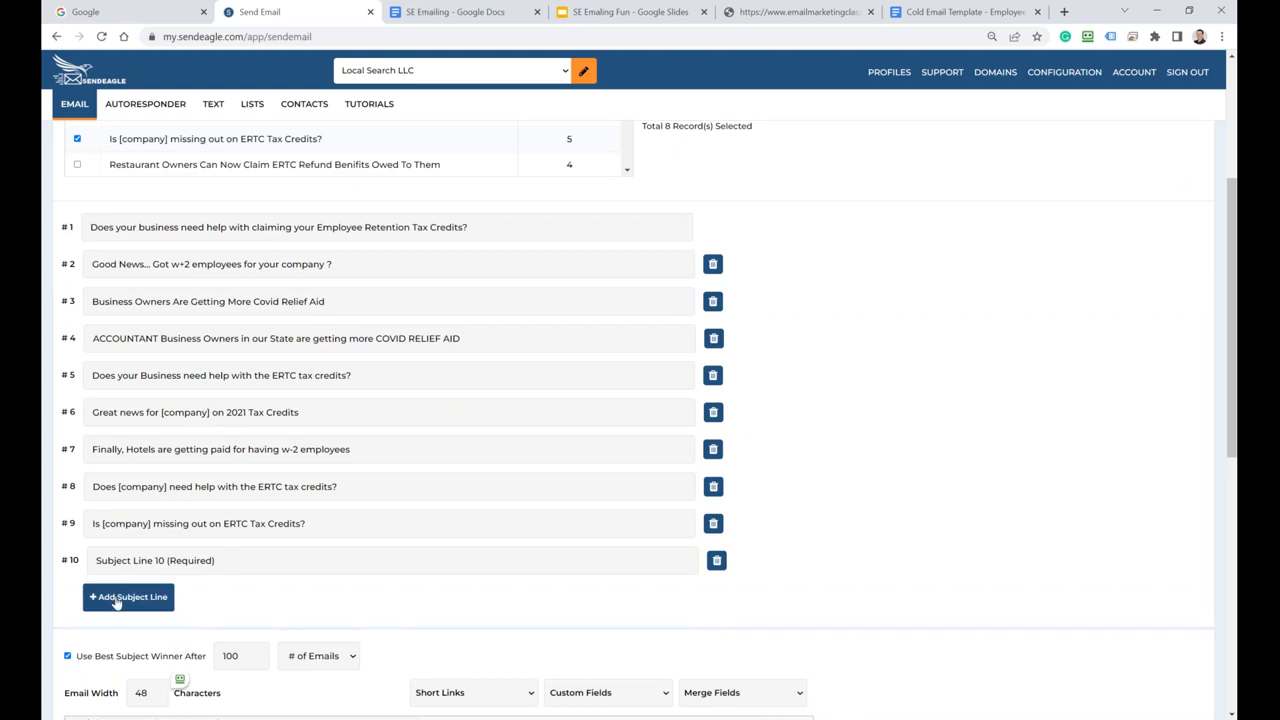
left_click(132, 597)
left_click(130, 633)
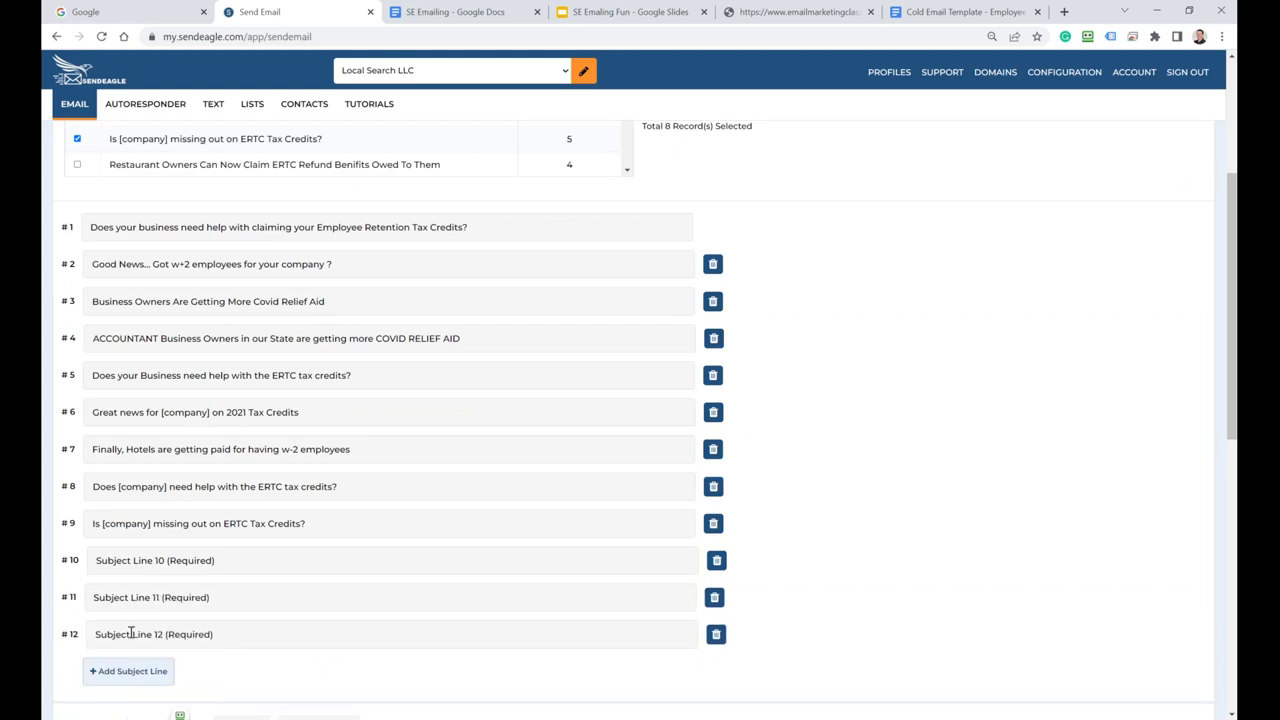
Enter "my subject line" as subject line 10
left_click(158, 560)
type("pa")
key("BackSpace")
key("BackSpace")
key("BackSpace")
type("my subject li")
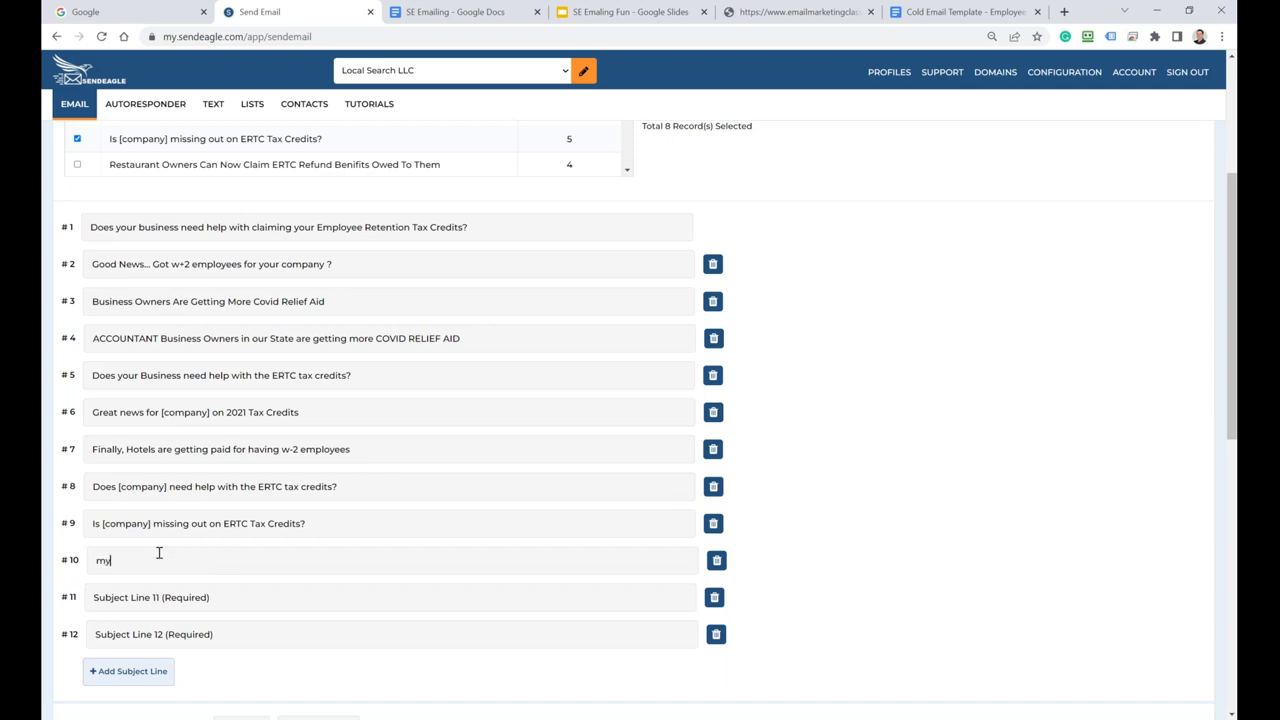
type("ne")
Search SendEagle's shared subject database for the keyword "reputation"
scroll(473, 566, "up", 2)
scroll(476, 566, "up", 3)
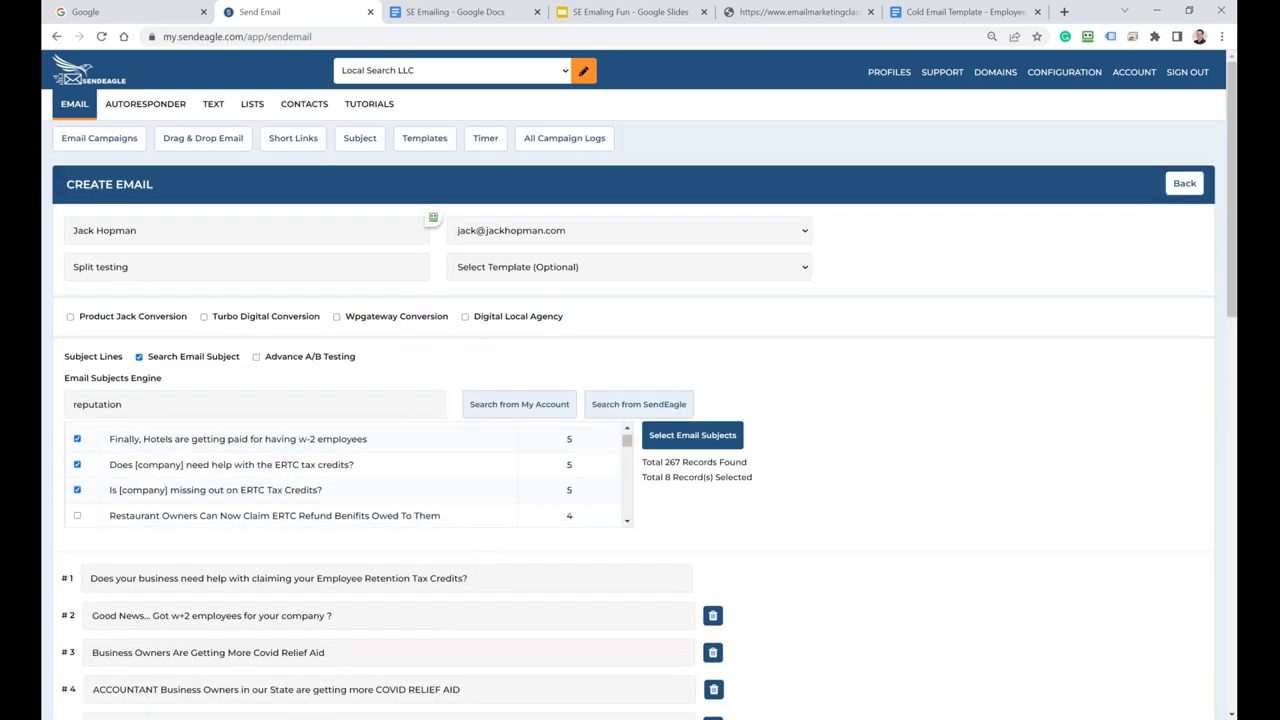
left_click(621, 406)
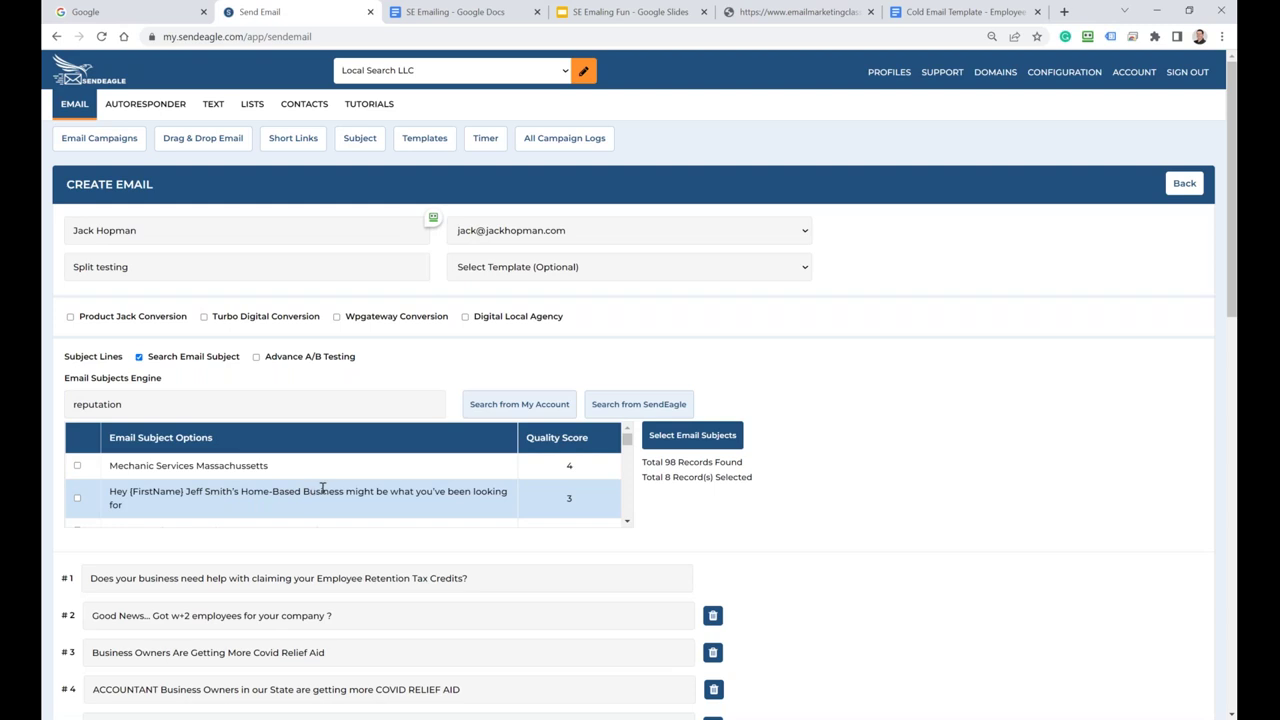
Select the subjects "A Good Online Reputation Can Save Your Business" and "What does your brand reputation look like?" from the reputation results
scroll(296, 500, "down", 2)
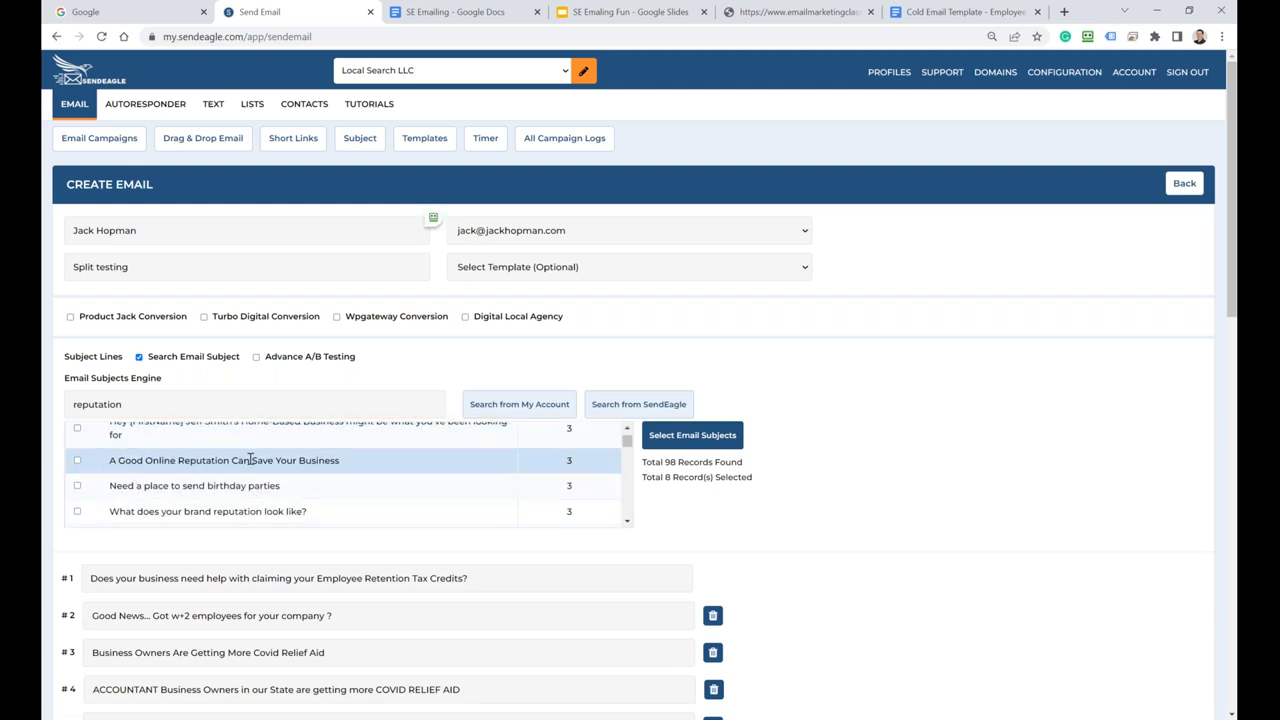
left_click(77, 461)
scroll(210, 470, "down", 1)
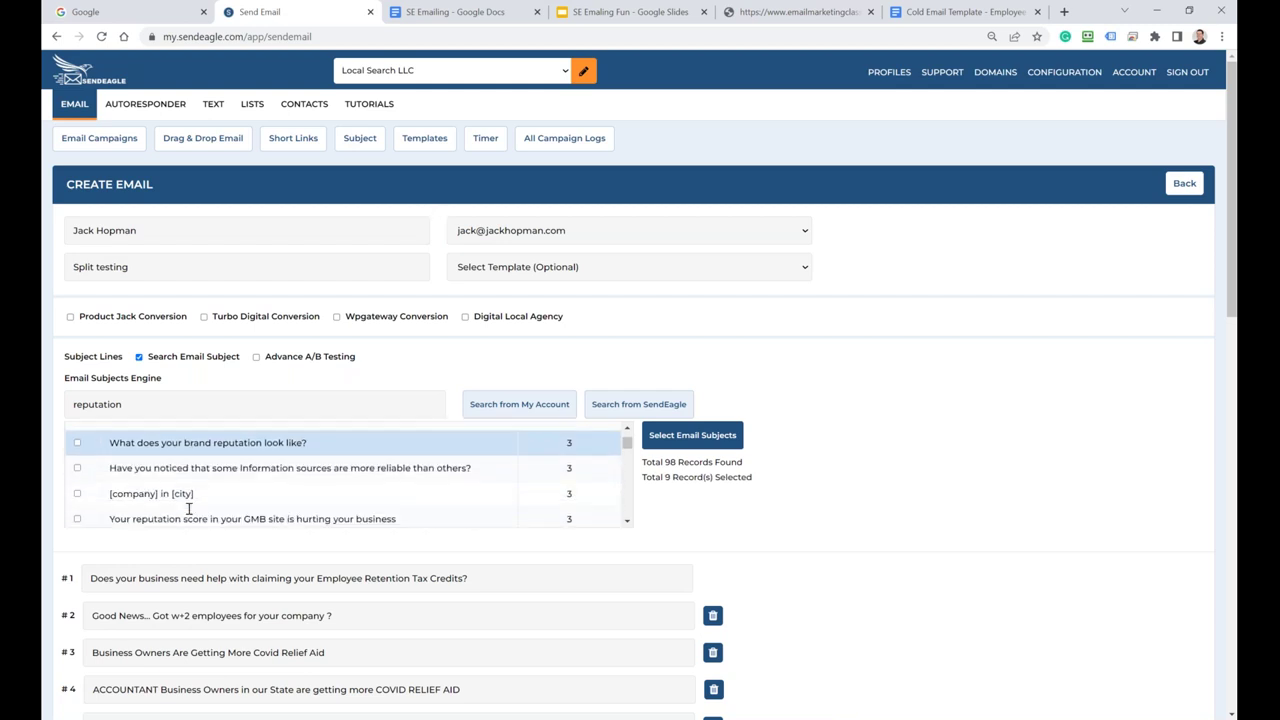
left_click(77, 441)
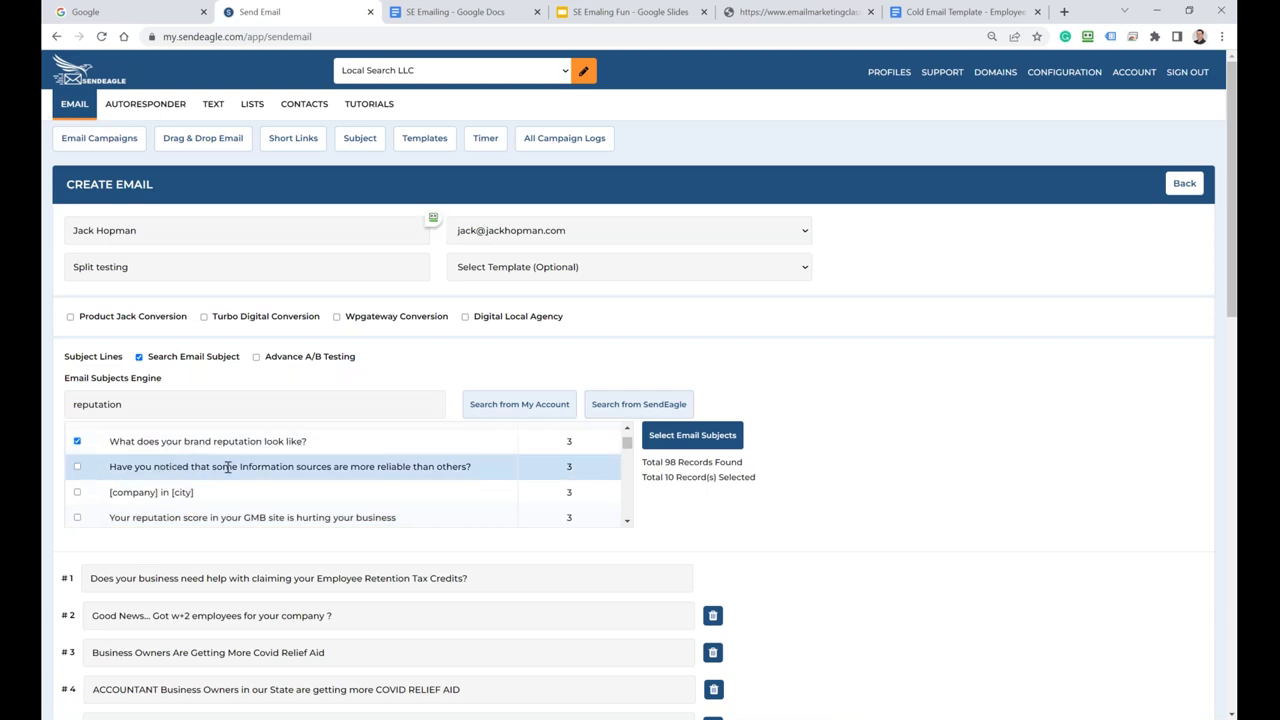
Select "Your reputation score in your GMB site is hurting your business" and add the selected reputation subjects to the email's subject lines
scroll(321, 481, "down", 1)
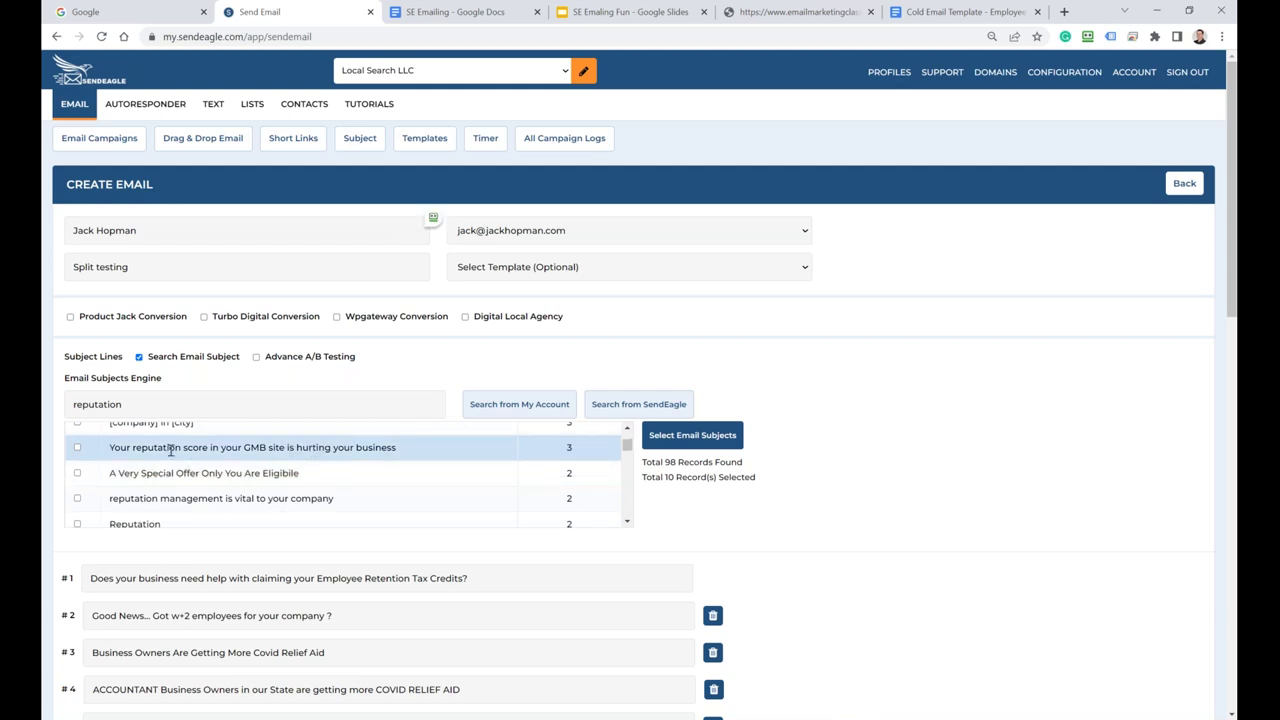
left_click(77, 448)
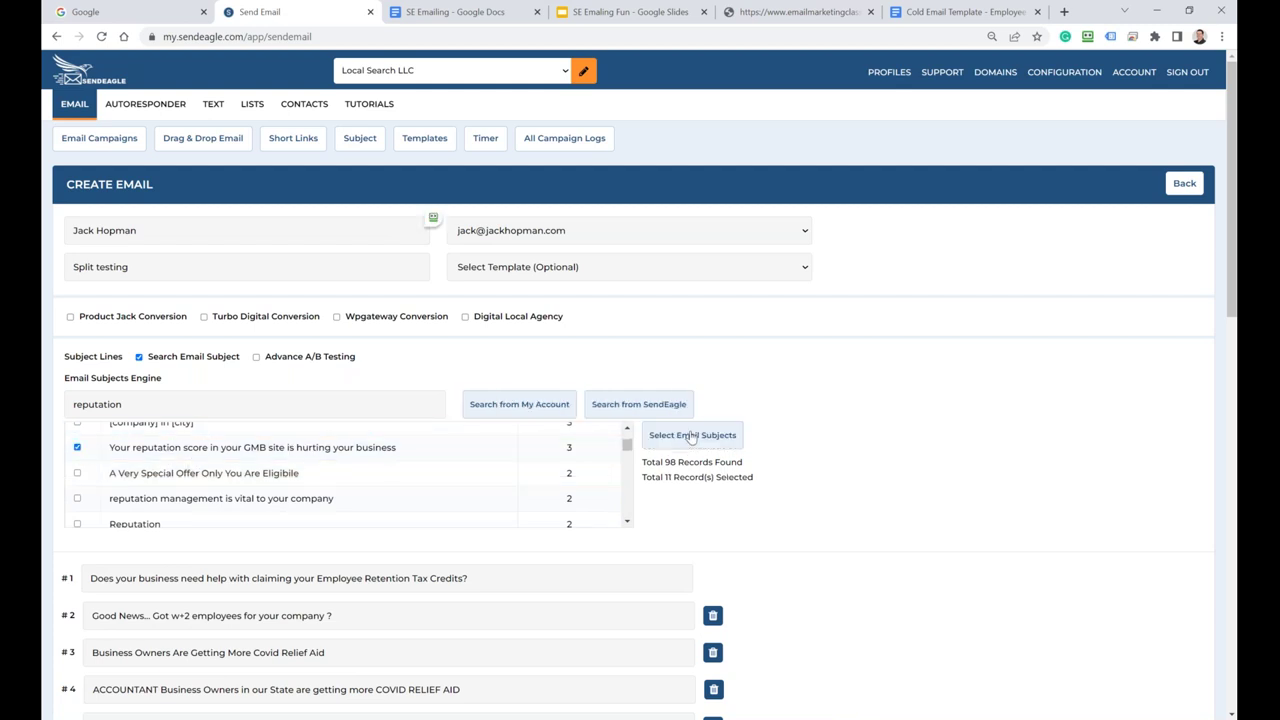
scroll(905, 525, "down", 7)
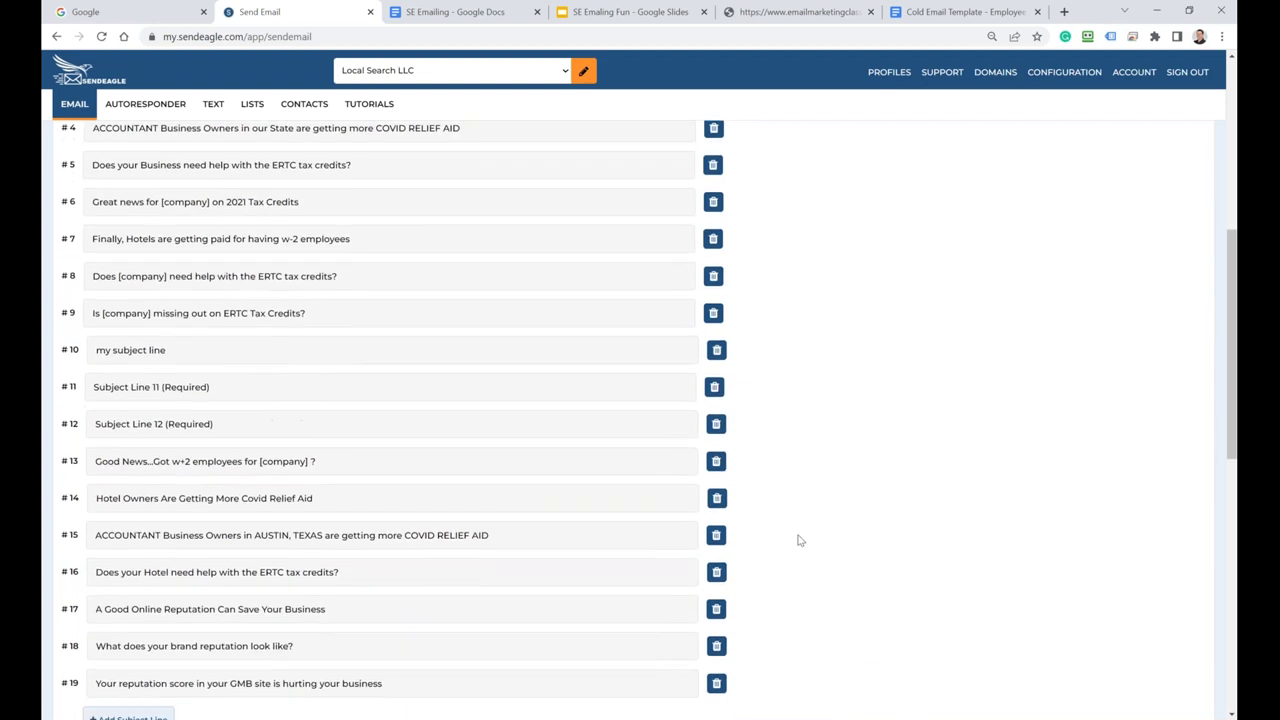
left_click_drag(344, 472, 108, 470)
left_click_drag(320, 505, 106, 507)
left_click_drag(408, 548, 104, 546)
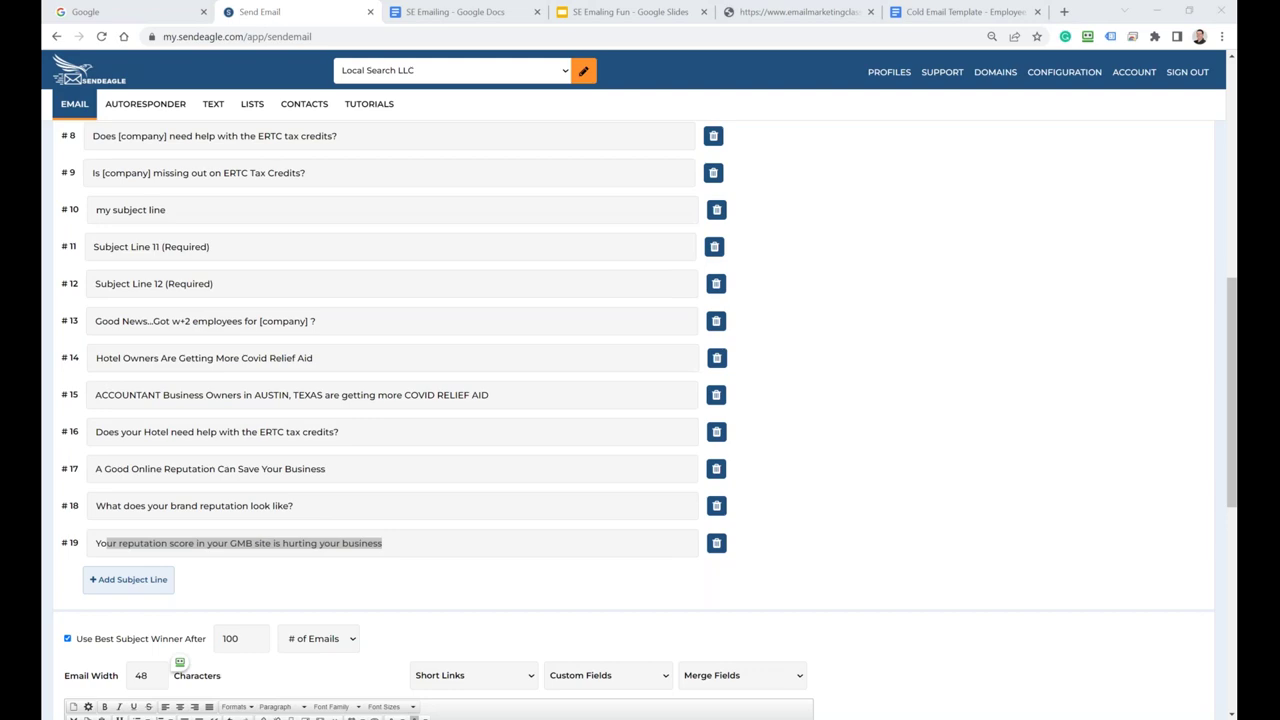
Search SendEagle's shared subject database for the keyword "plumber"
scroll(352, 440, "up", 10)
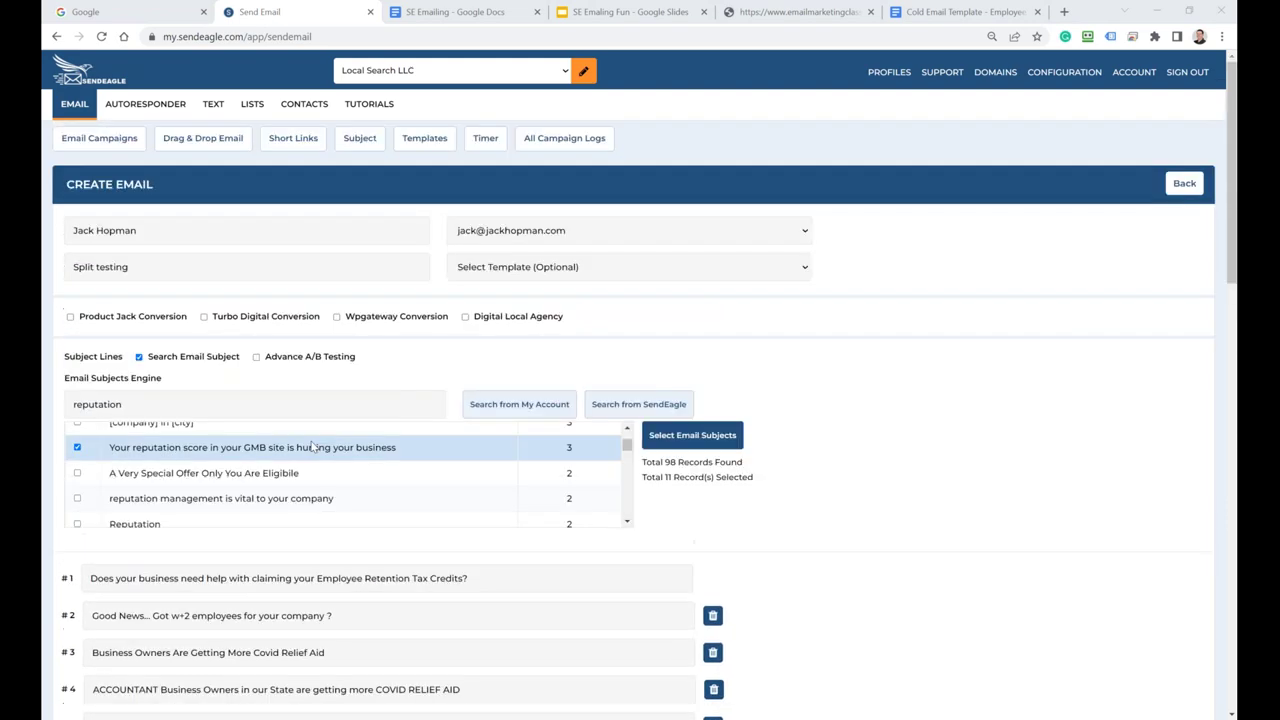
double_click(97, 404)
key("BackSpace")
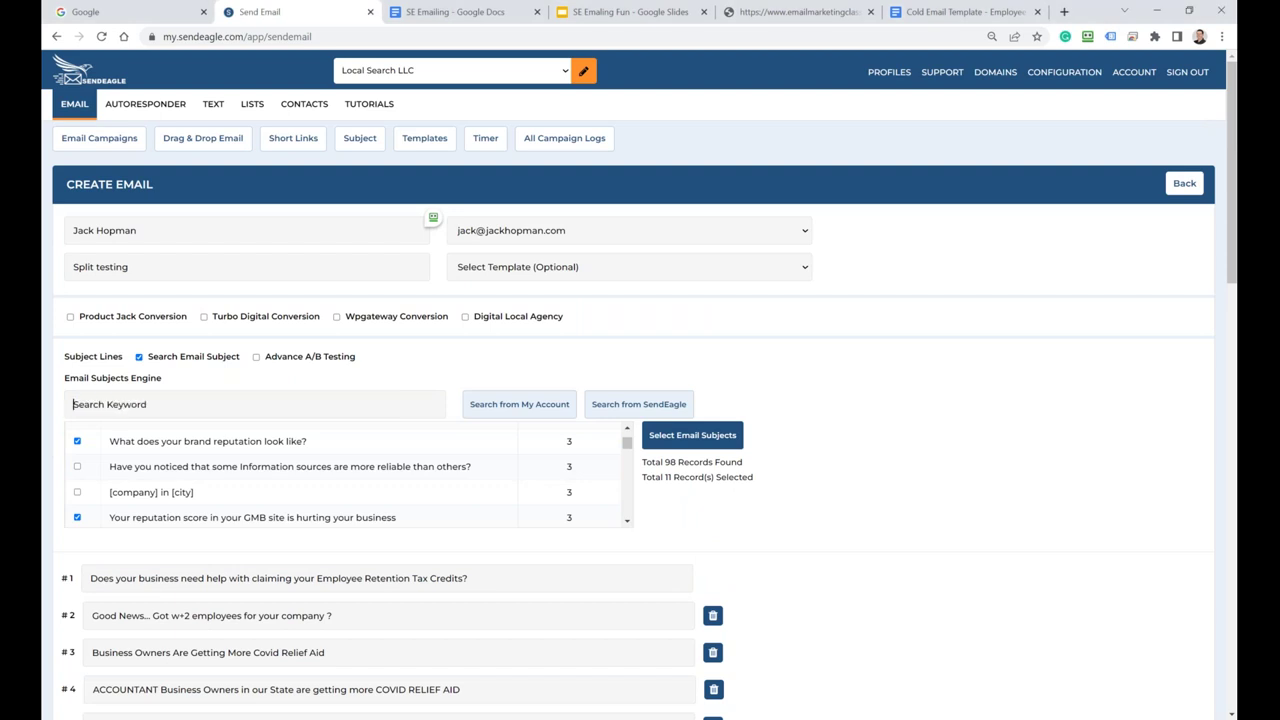
type("plumber")
left_click(630, 414)
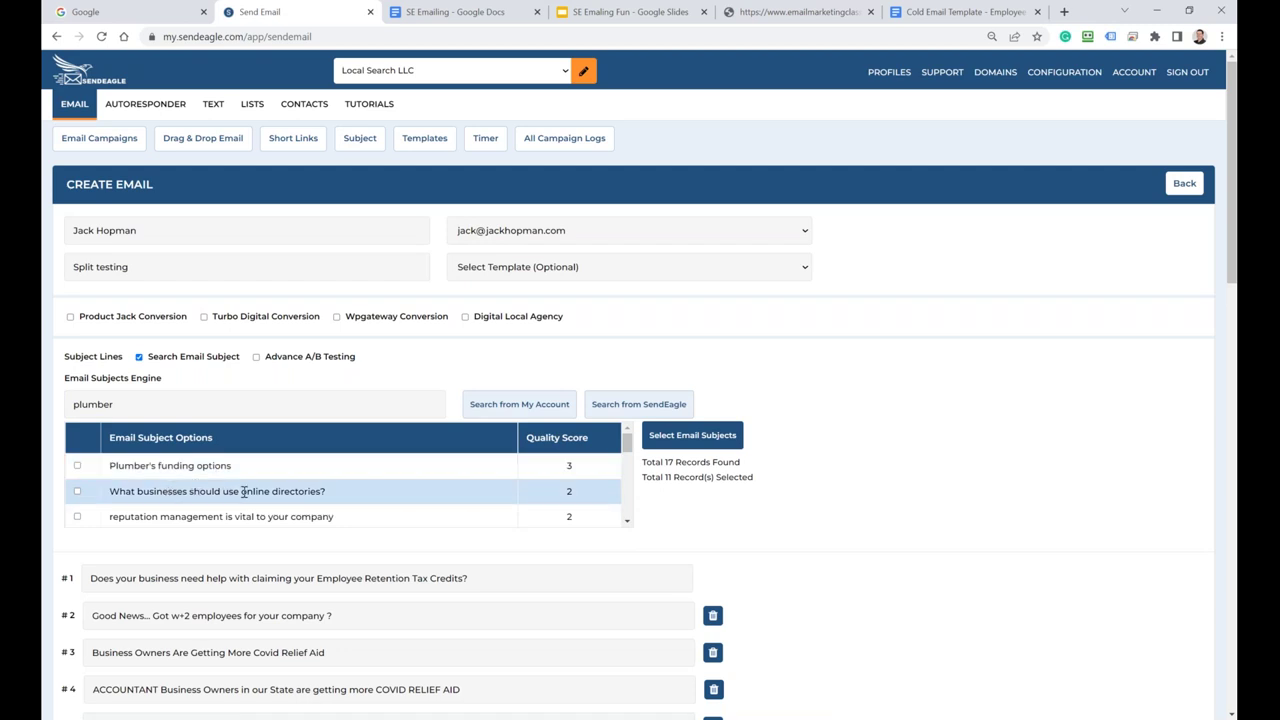
Select "What businesses should use online directories?", "Looking for more Business?" and "You just lost a new lead... Here is why..." from the plumber results
left_click(78, 491)
scroll(231, 491, "down", 1)
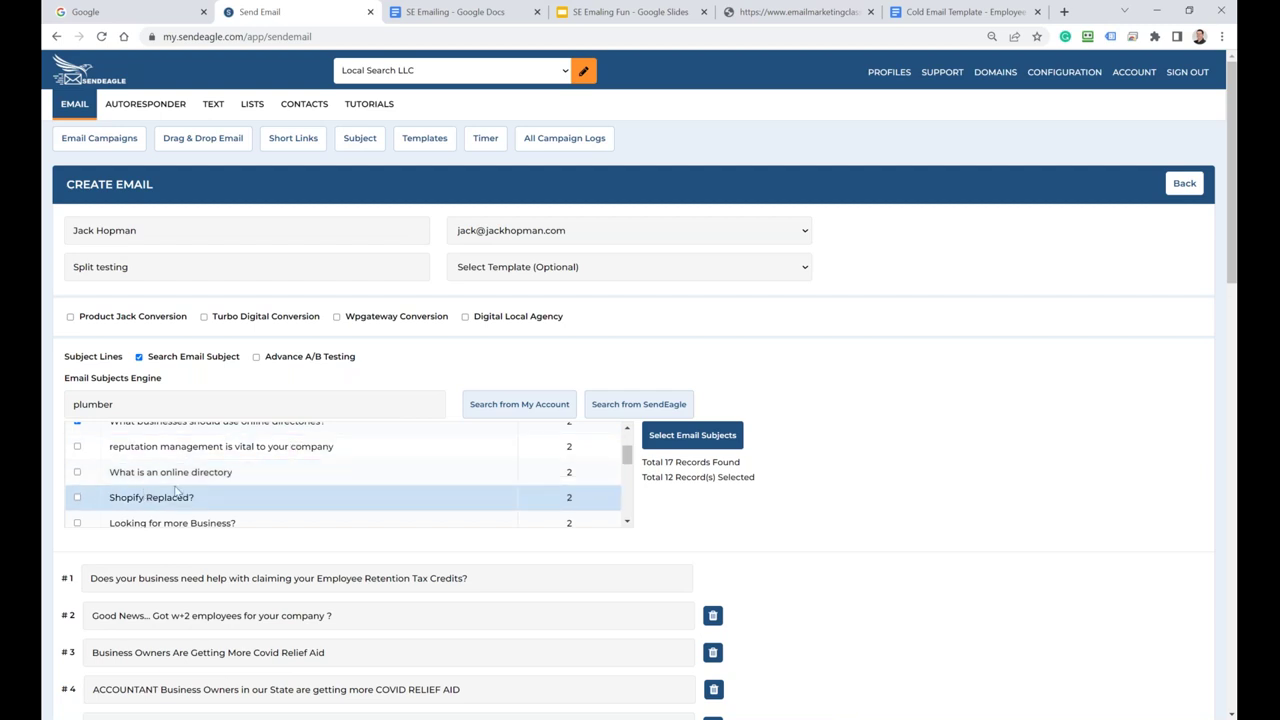
scroll(176, 507, "down", 1)
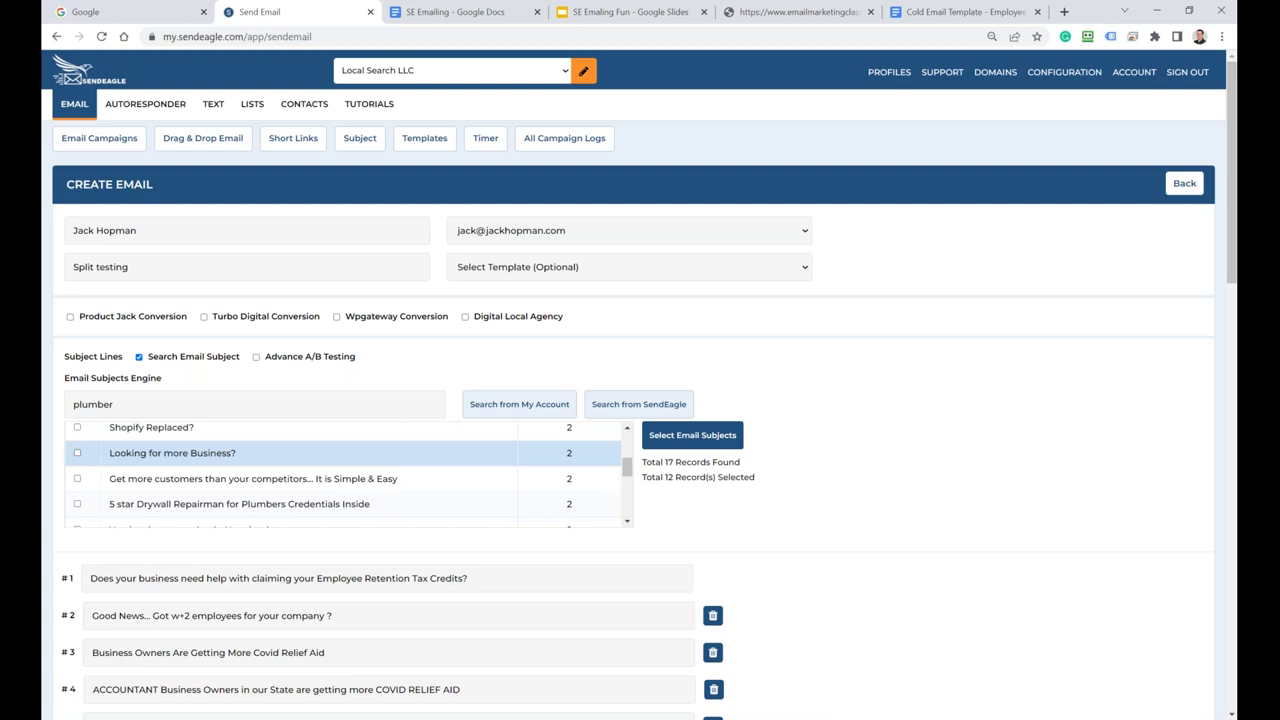
left_click(79, 455)
scroll(163, 470, "down", 1)
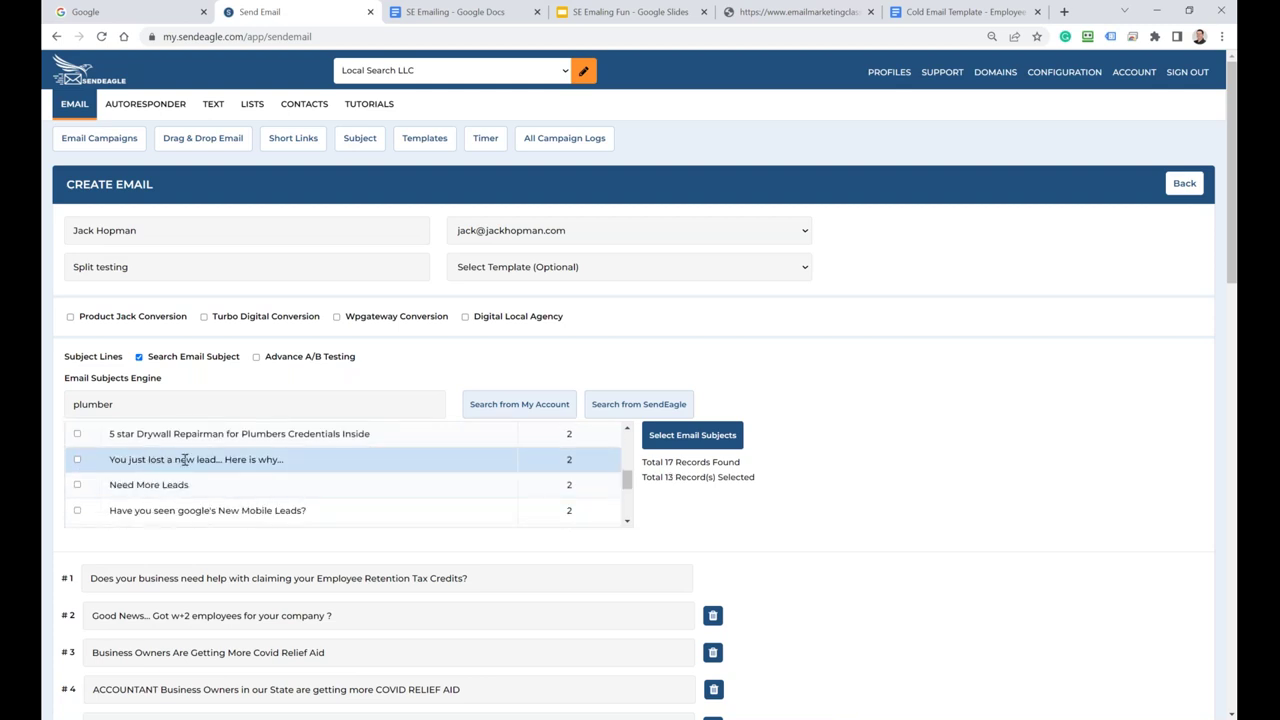
left_click(77, 461)
left_click_drag(293, 461, 109, 459)
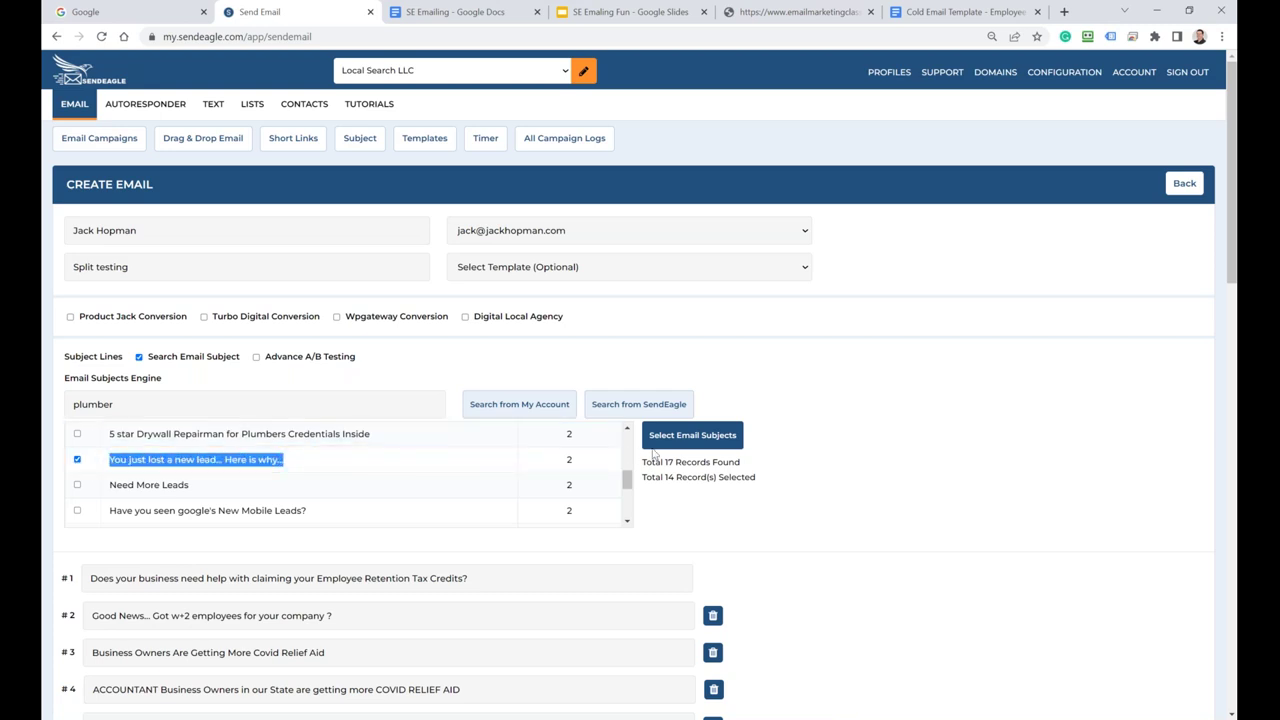
Add the selected plumber subjects to the email and review them as subject lines 20 to 22
scroll(963, 526, "down", 3)
scroll(925, 568, "down", 5)
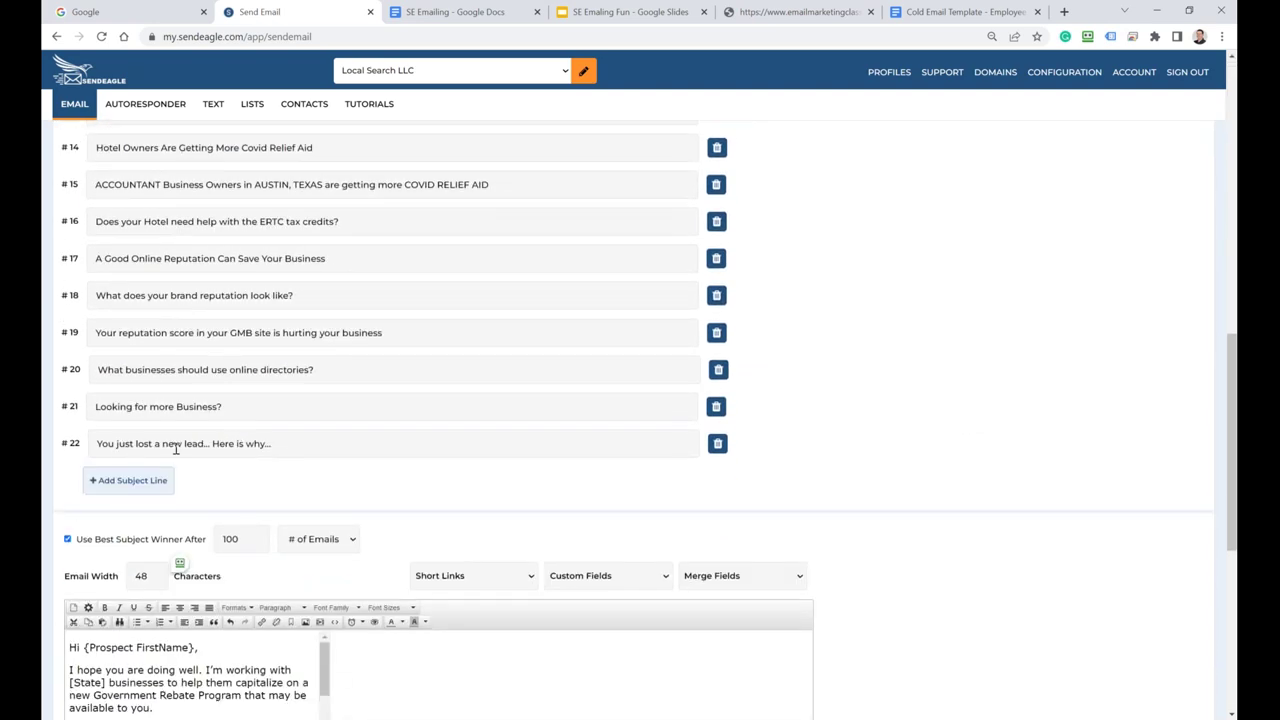
triple_click(228, 443)
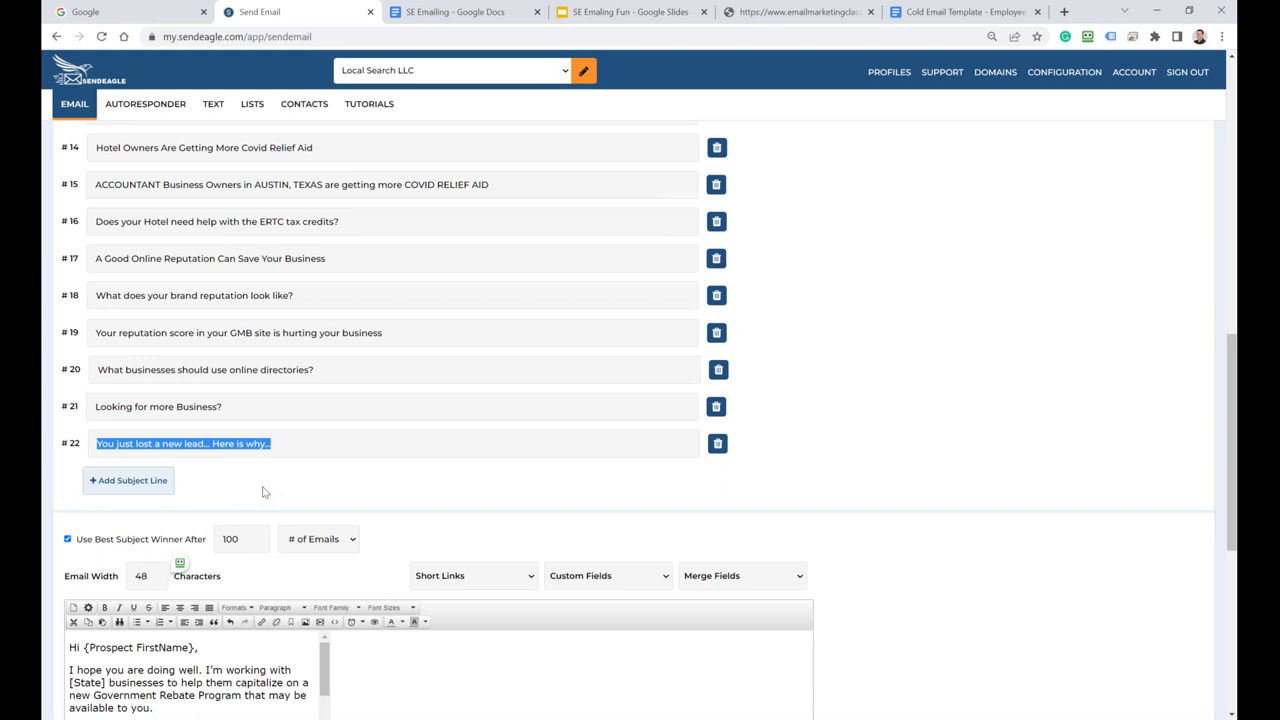
left_click_drag(245, 408, 112, 408)
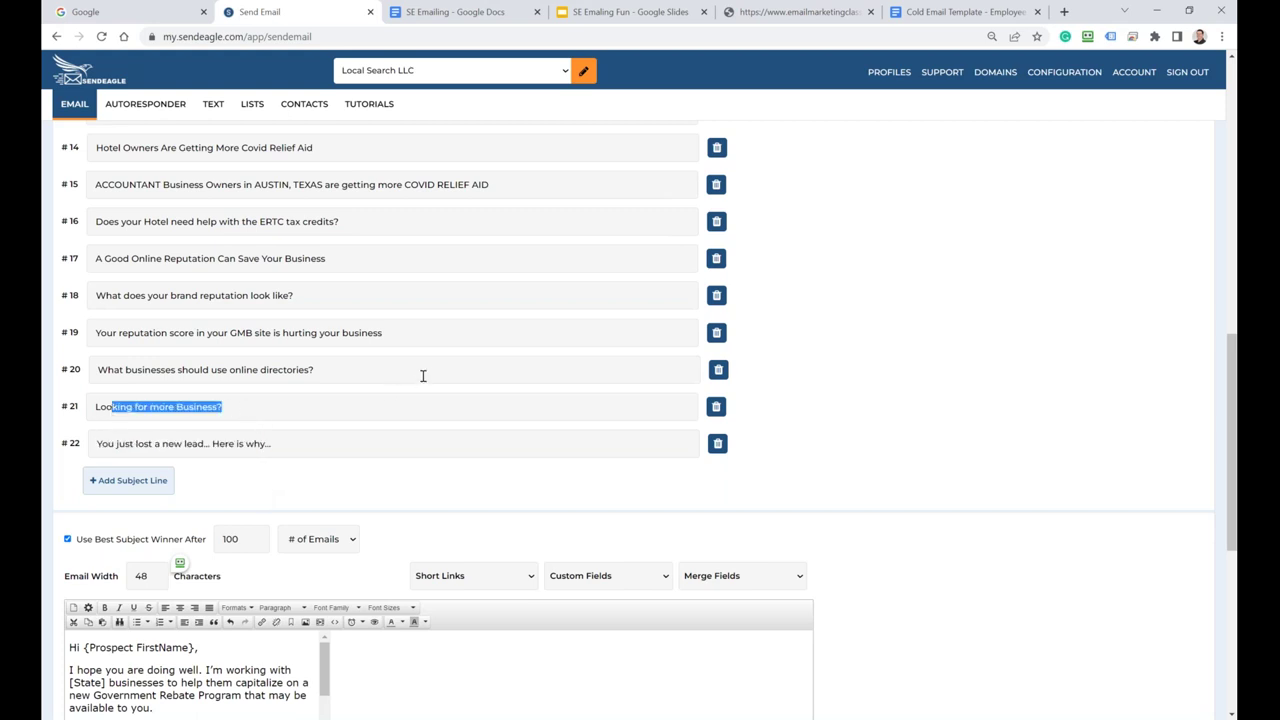
left_click_drag(366, 377, 104, 382)
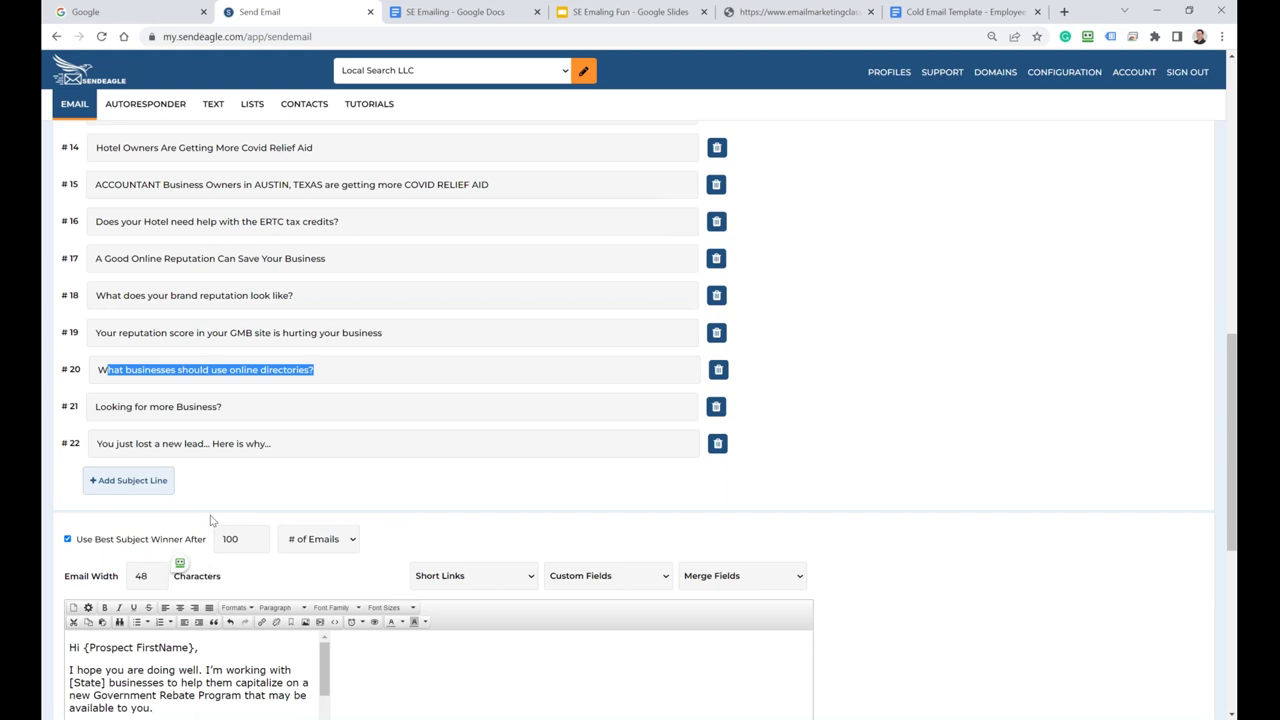
Remove subject line 22, "You just lost a new lead... Here is why...", from the email
left_click(717, 447)
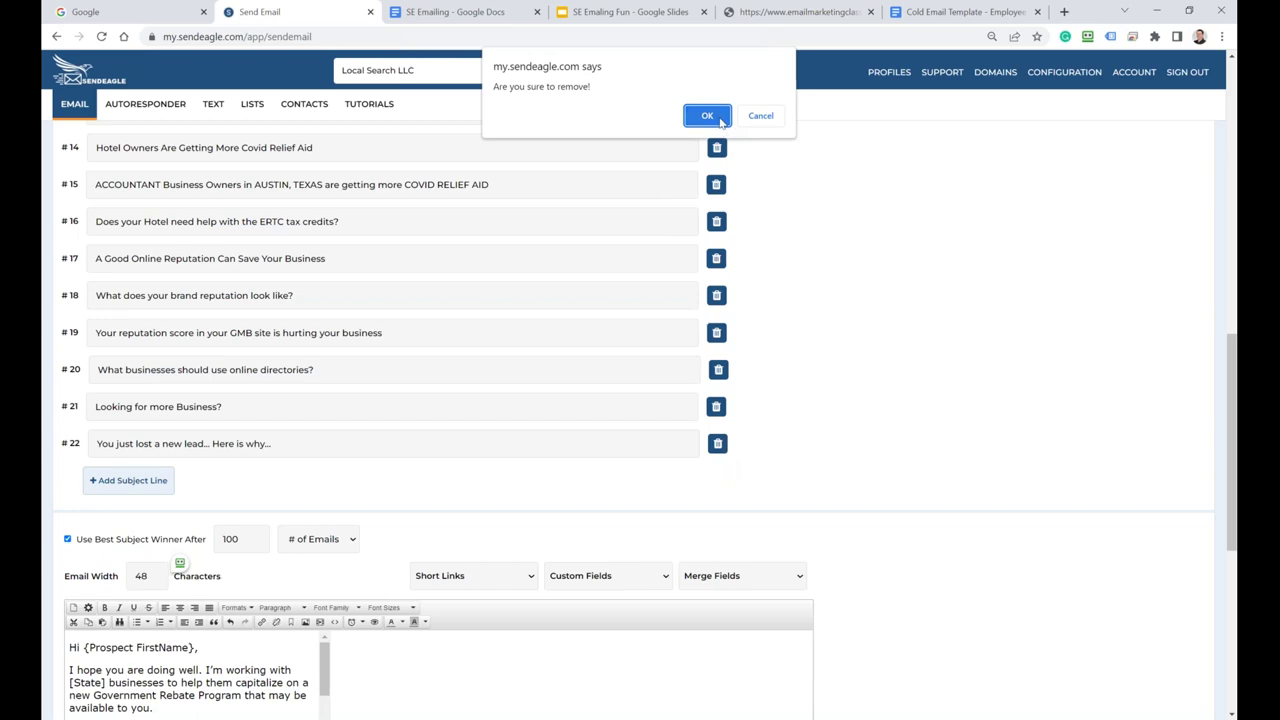
left_click(707, 116)
scroll(600, 450, "up", 4)
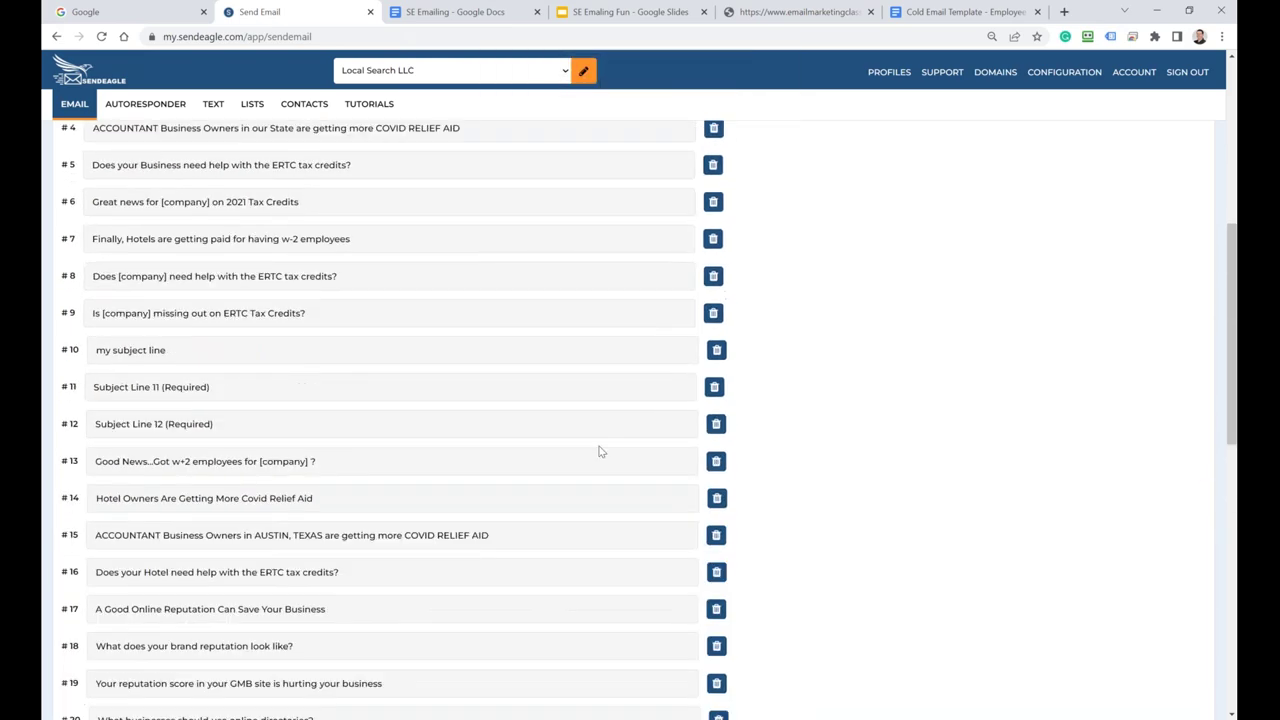
Toggle the Search Email Subject option to show and hide the Email Subjects Engine, leaving it turned off
scroll(600, 451, "up", 3)
scroll(529, 479, "up", 3)
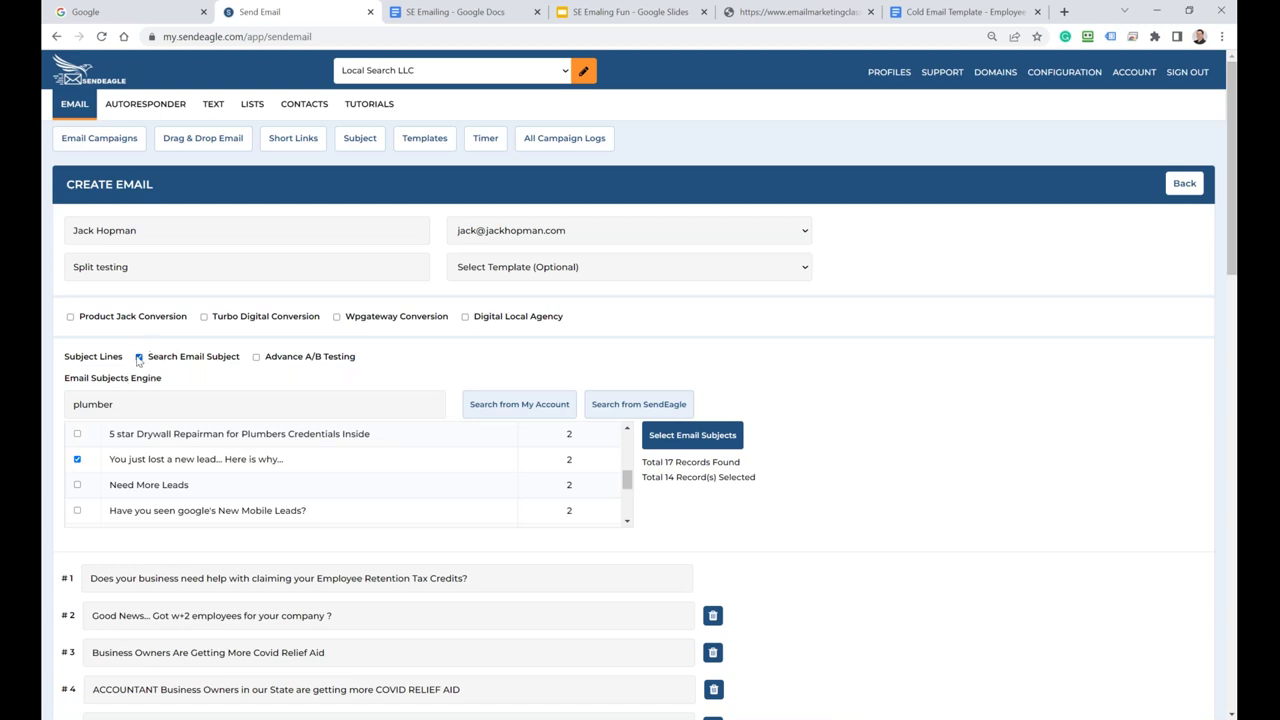
left_click(140, 357)
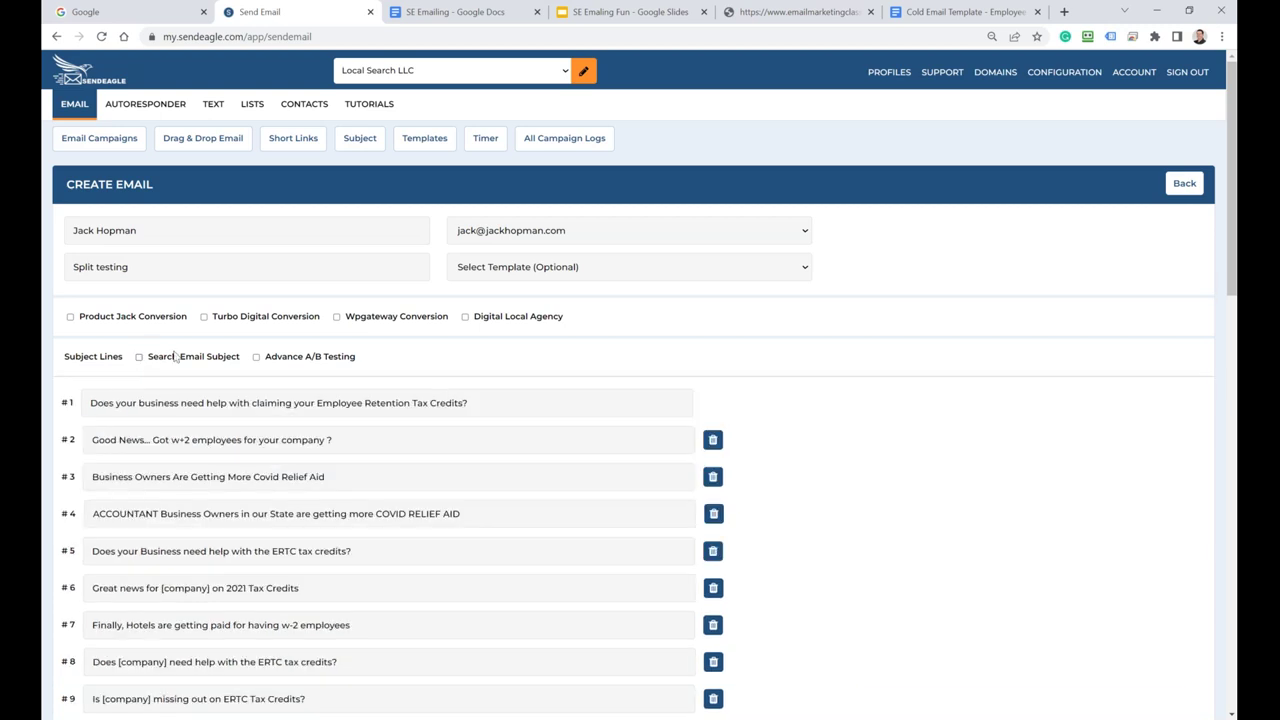
left_click(140, 357)
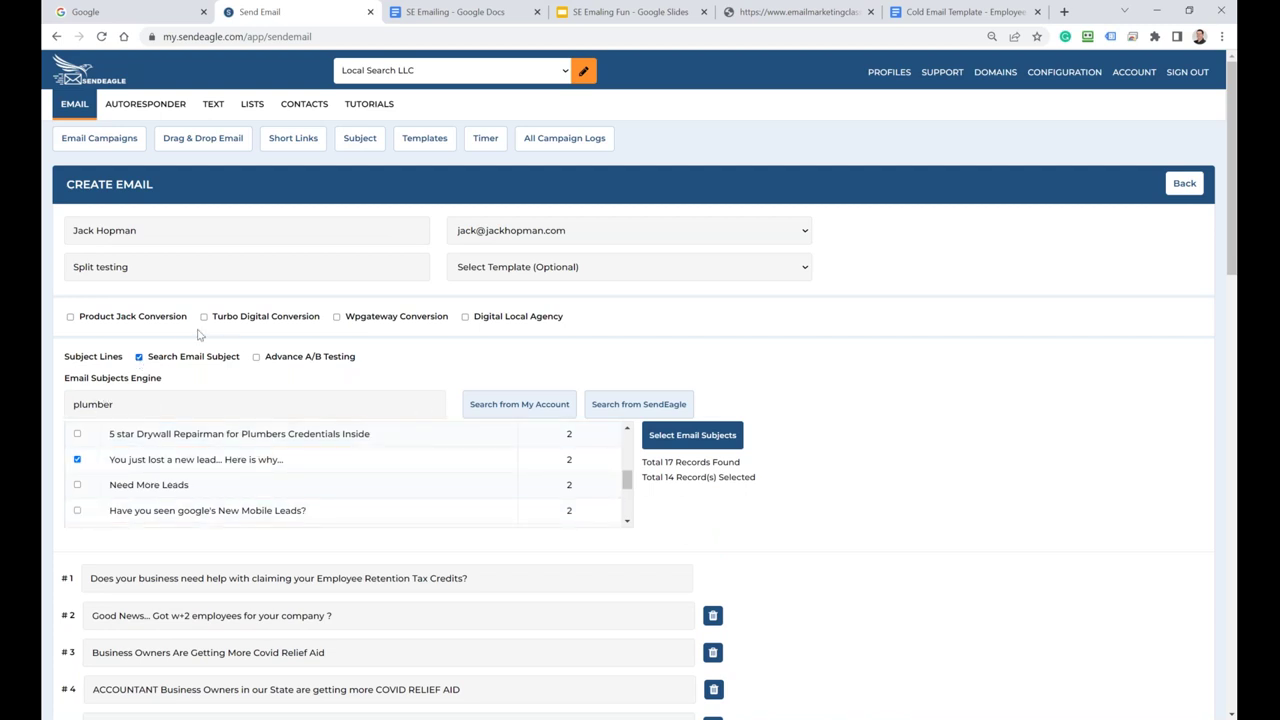
left_click(140, 357)
left_click(140, 357)
left_click(139, 358)
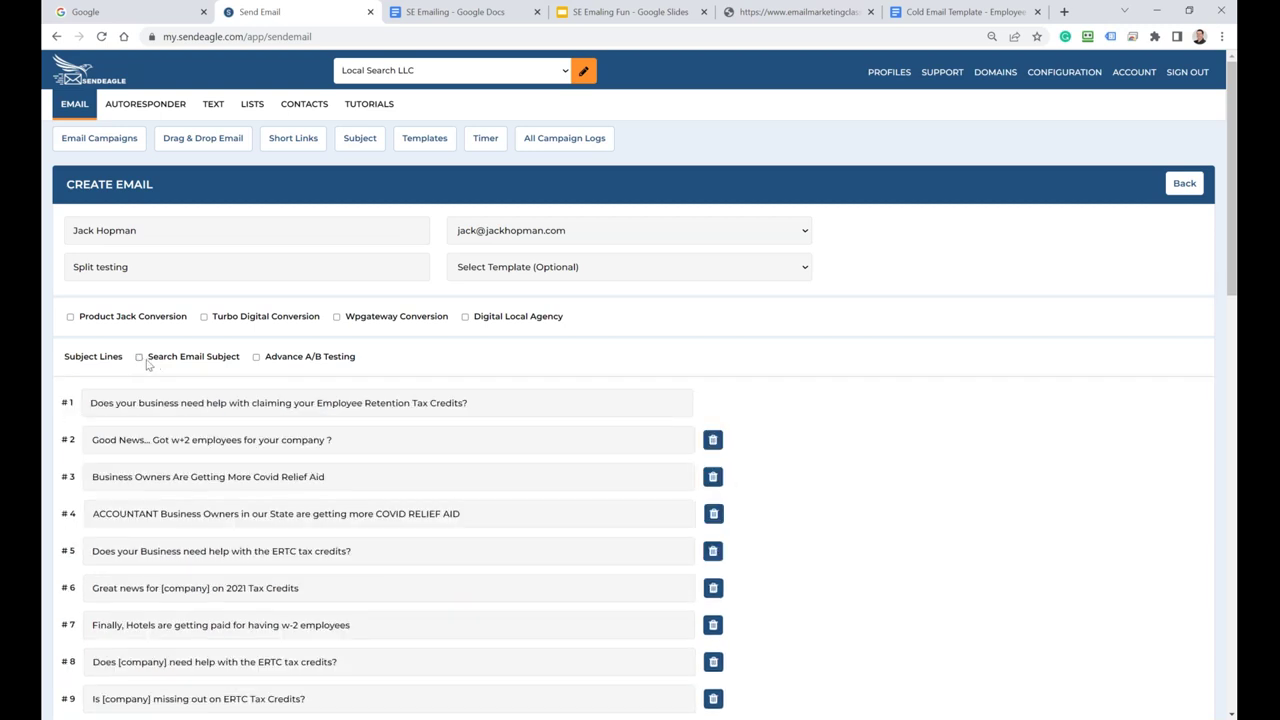
left_click(139, 358)
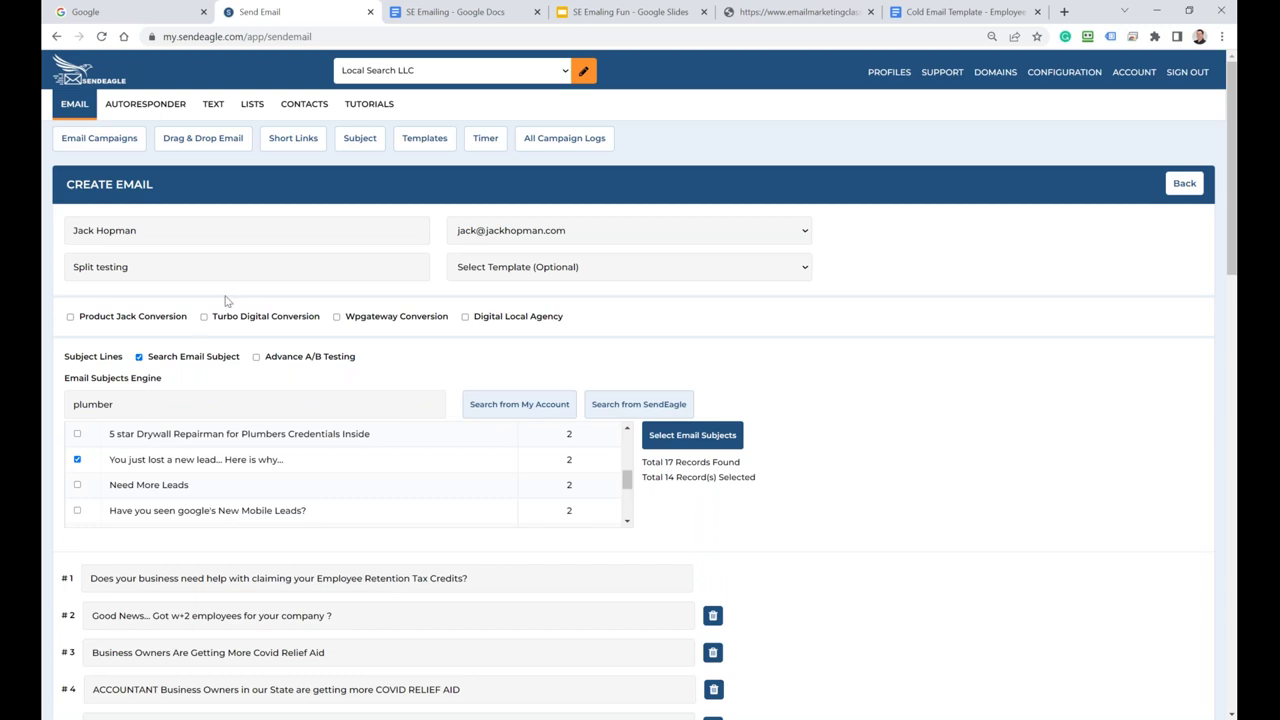
left_click(140, 357)
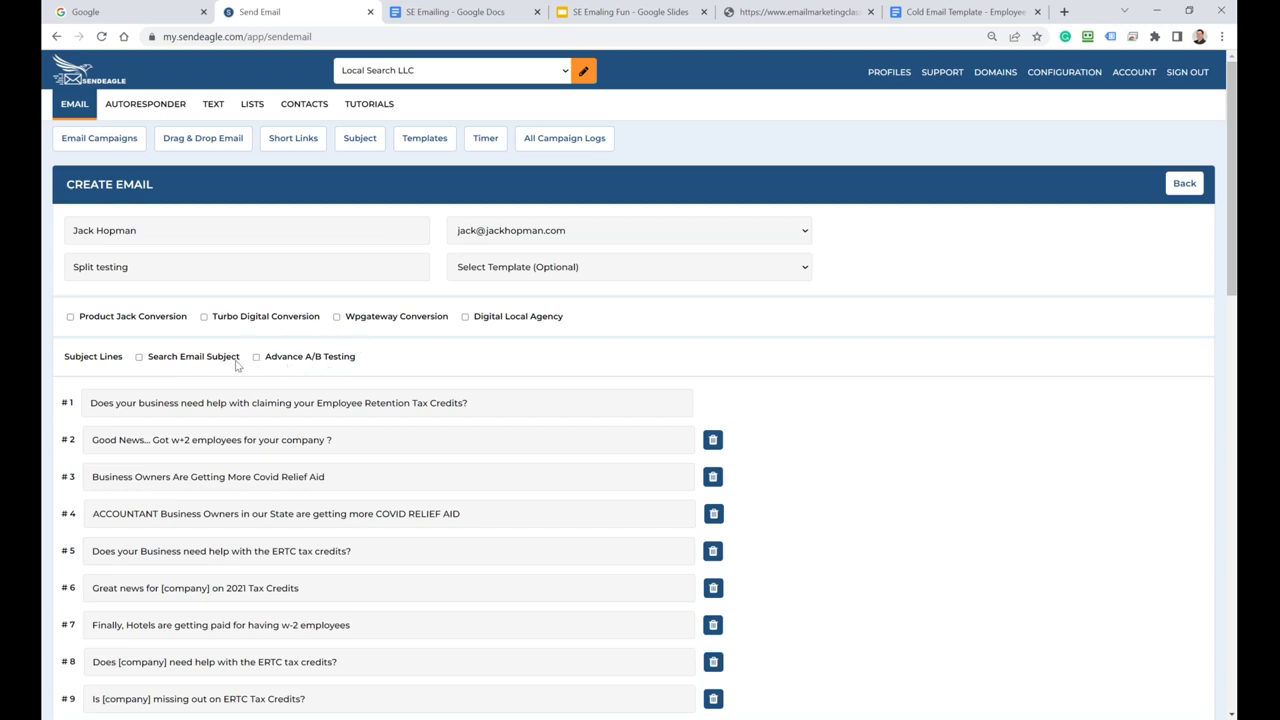
Turn on Advance A/B Testing for the email and set it to split test by Sender Name
scroll(310, 512, "down", 1)
scroll(310, 512, "down", 2)
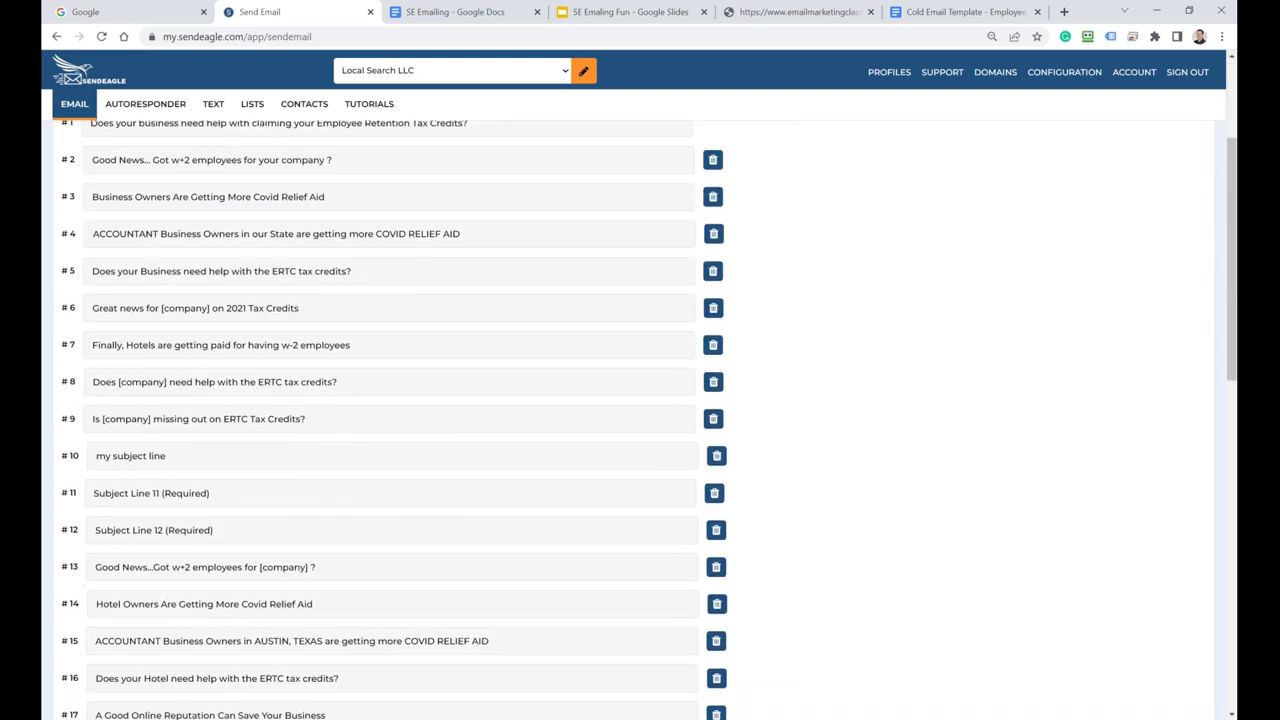
scroll(309, 573, "up", 3)
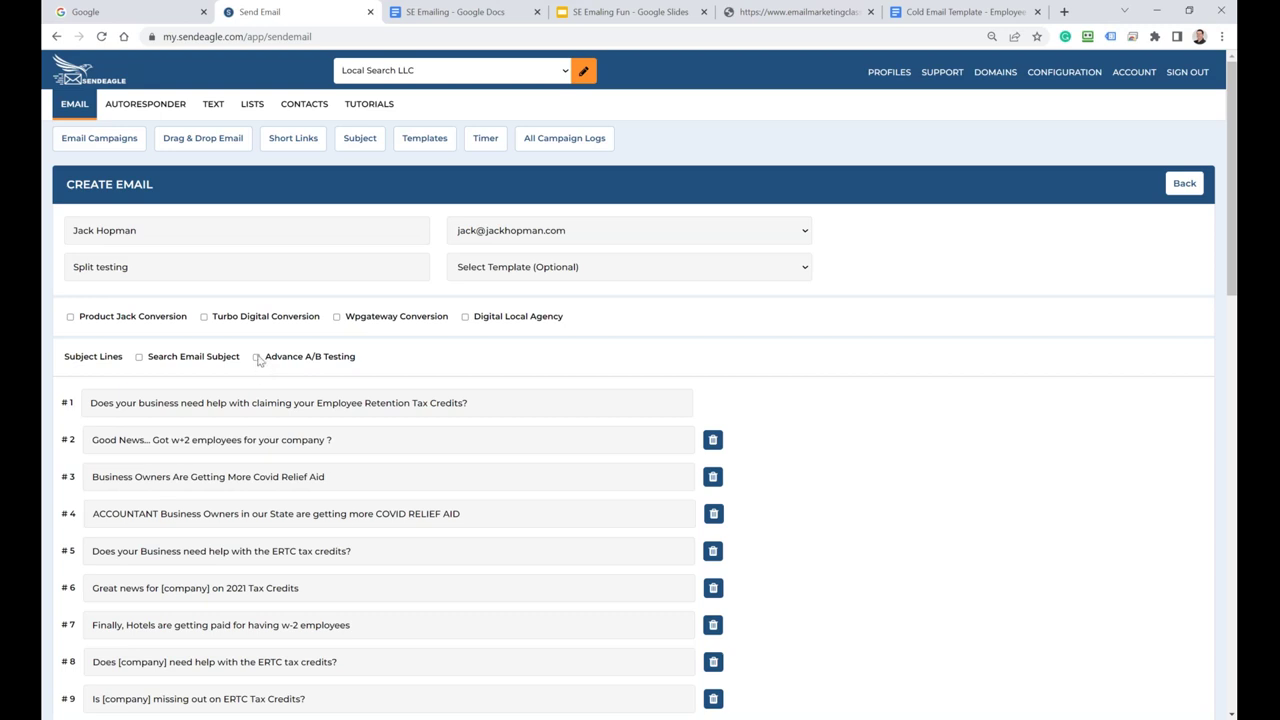
left_click(257, 357)
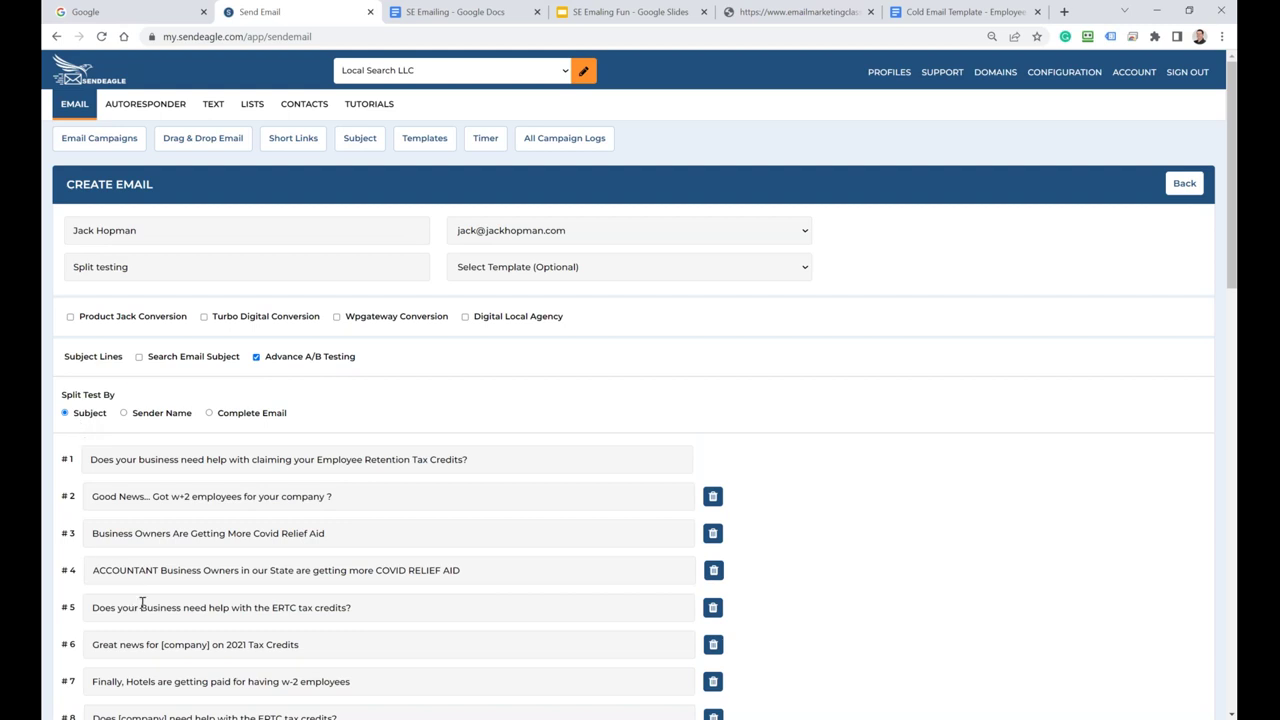
left_click(124, 414)
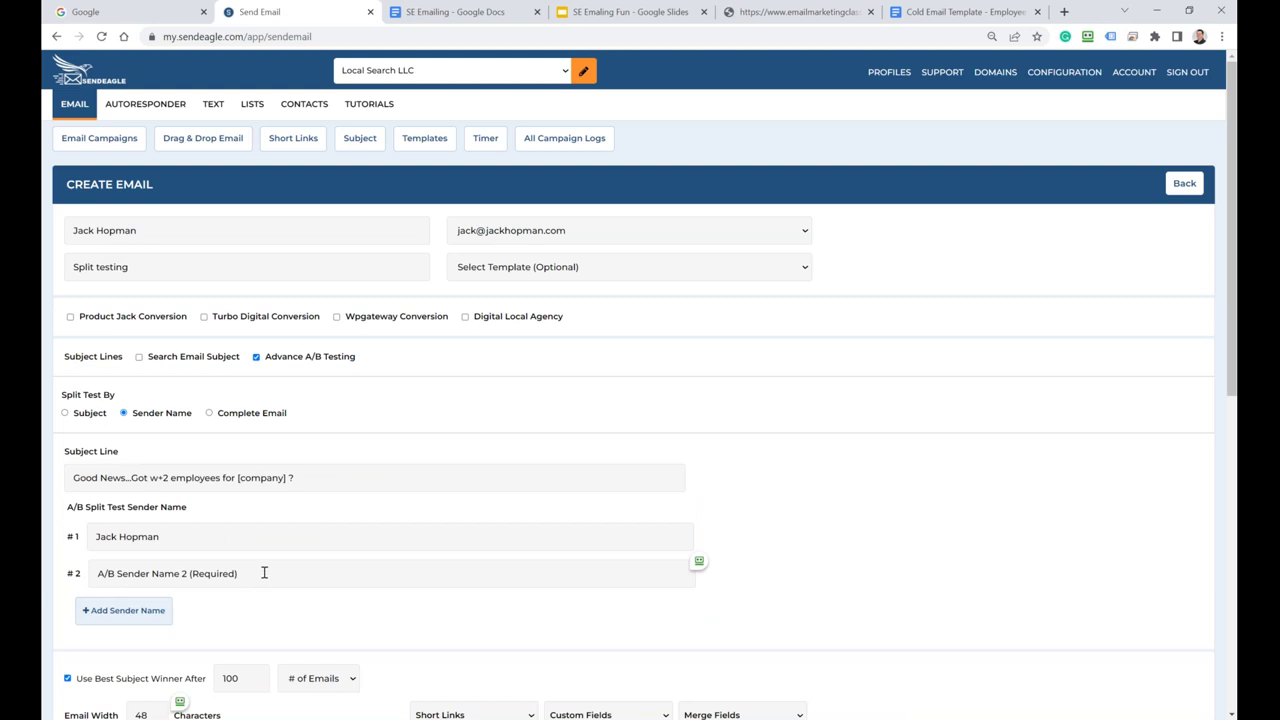
Enter an alternative sender name as number 2, then add a third sender name entry and fill it in with another variation
type("The DOn")
left_click(130, 610)
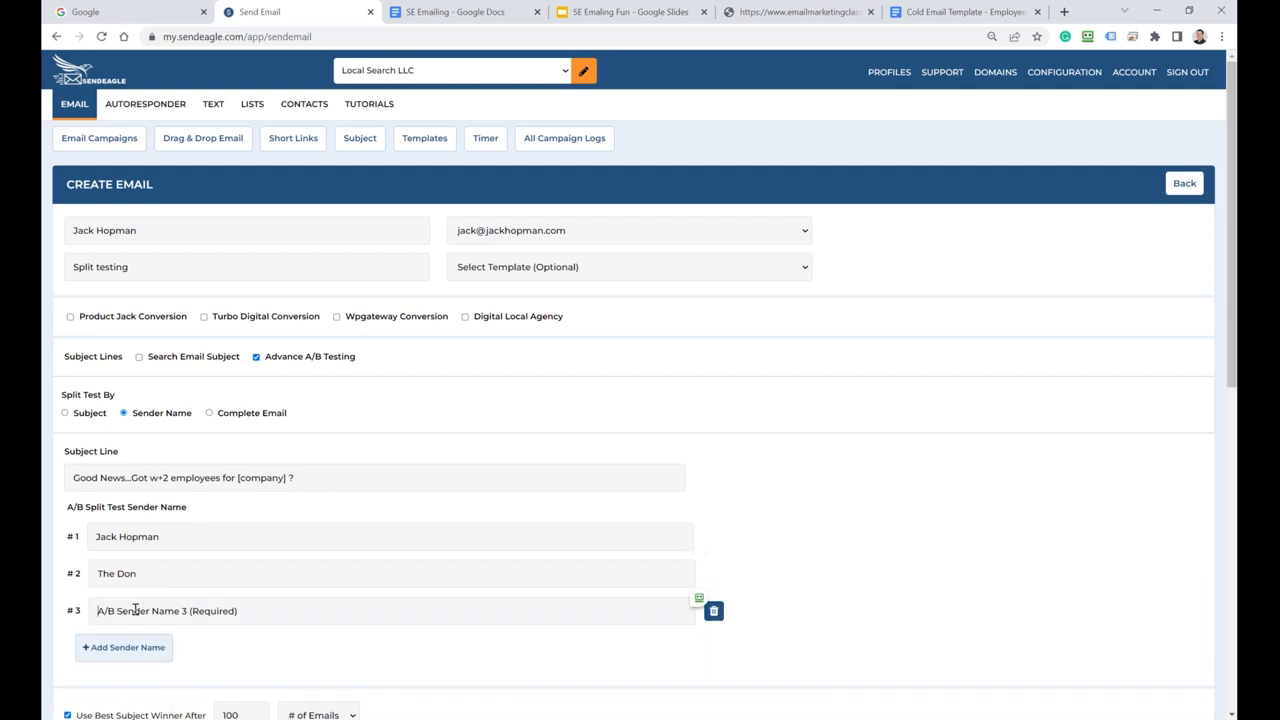
type("Mr Jack")
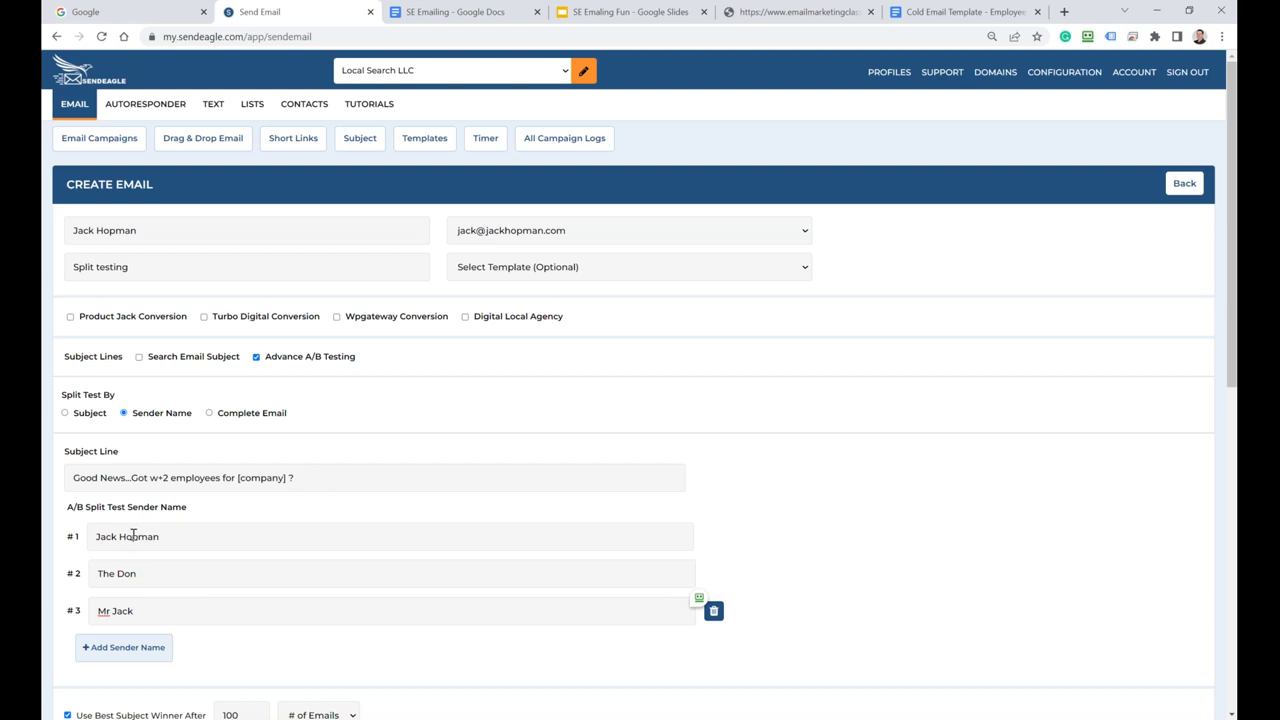
left_click_drag(171, 536, 95, 537)
key("Tab")
left_click_drag(130, 604, 102, 607)
Set the split test to Complete Email and look over the fields for the second email version
left_click(209, 413)
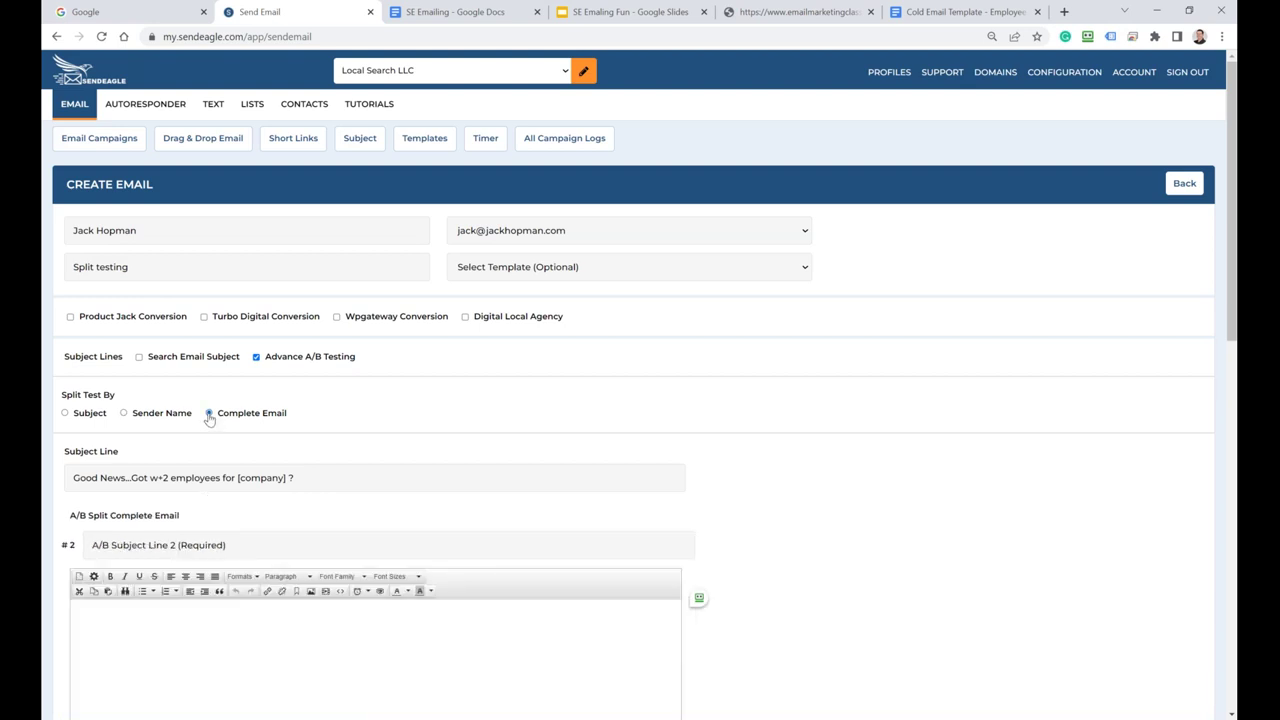
scroll(434, 610, "down", 3)
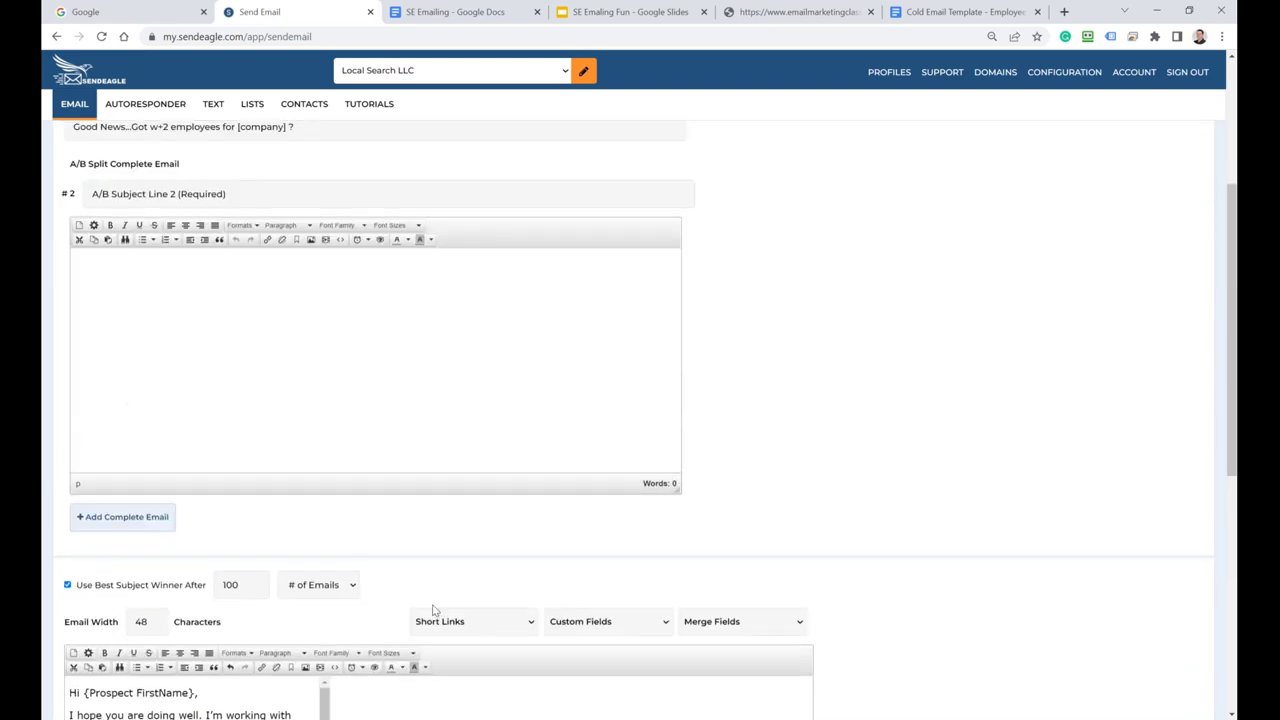
scroll(365, 603, "up", 3)
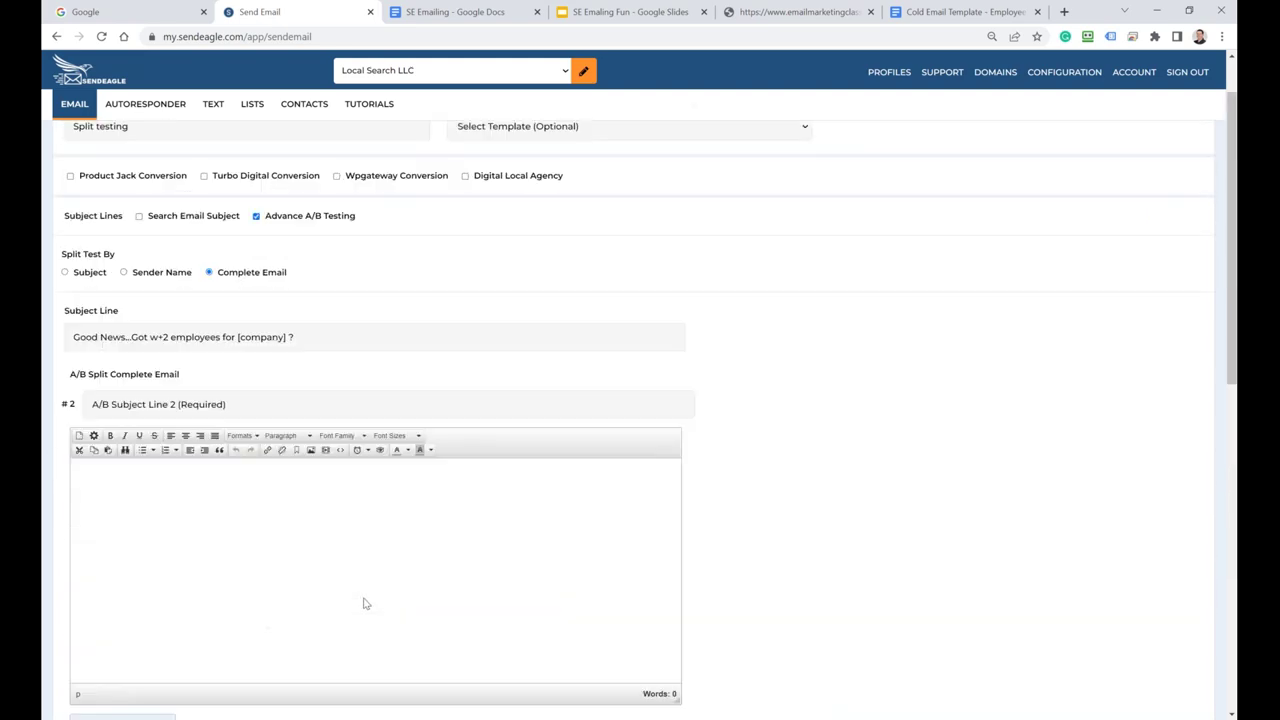
Review the second-version editor and the main email message, and check the cold email template document before returning to the email form
scroll(365, 603, "down", 6)
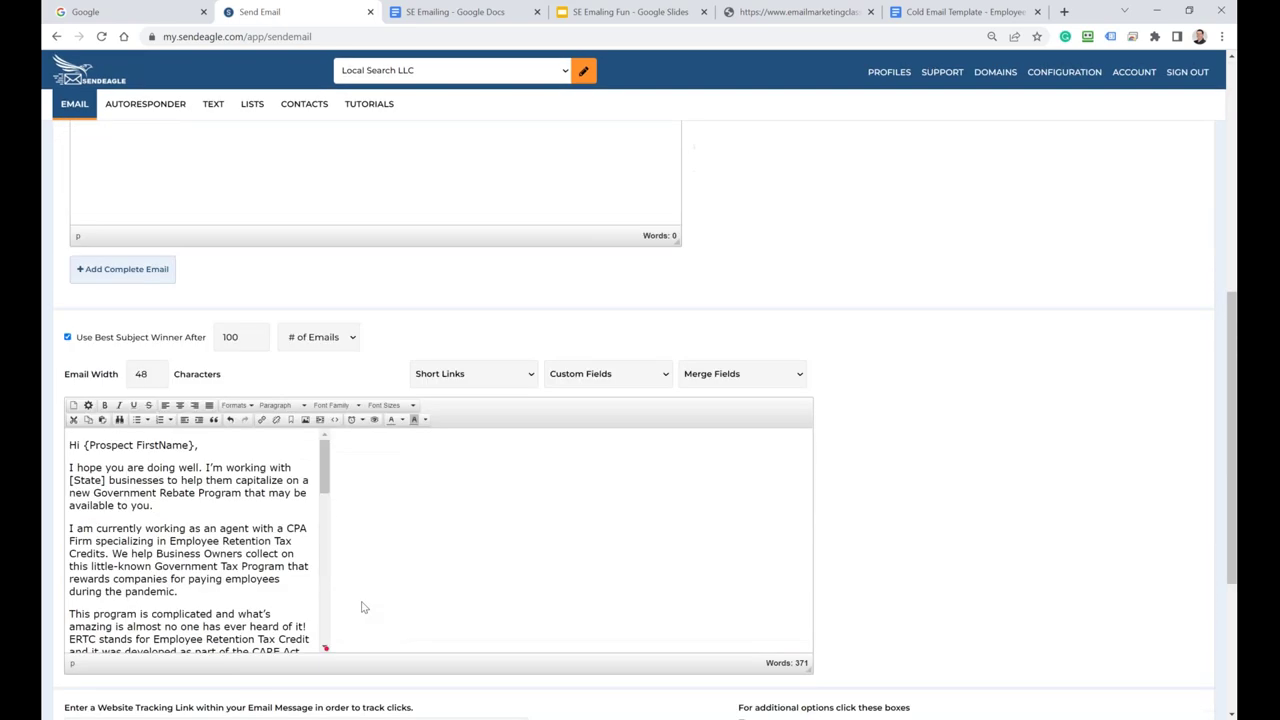
scroll(363, 607, "up", 7)
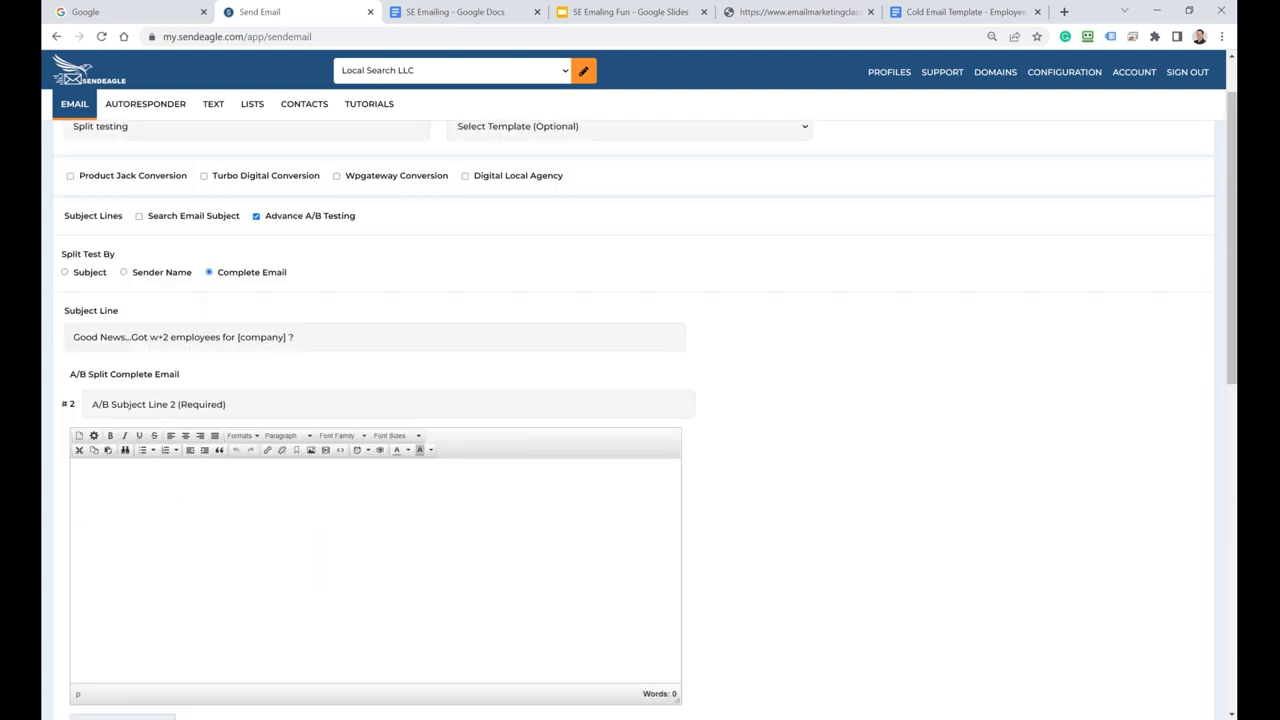
scroll(363, 607, "up", 1)
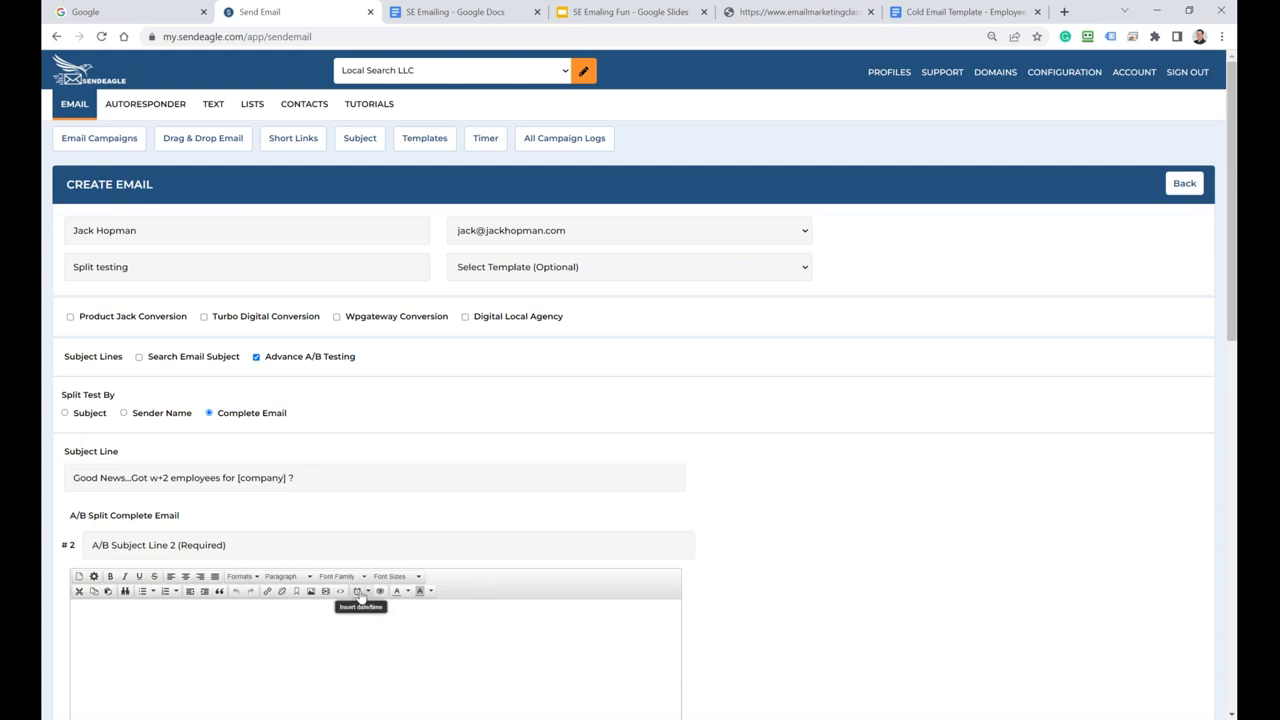
left_click(927, 10)
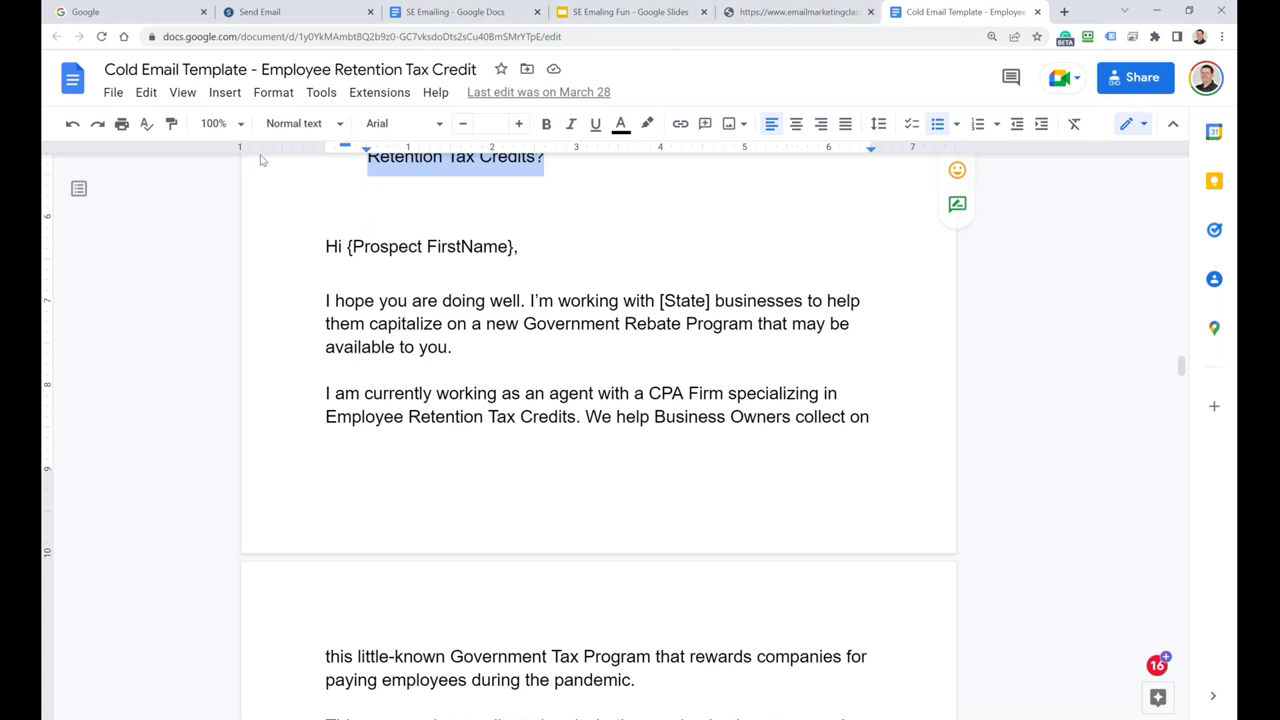
left_click(280, 12)
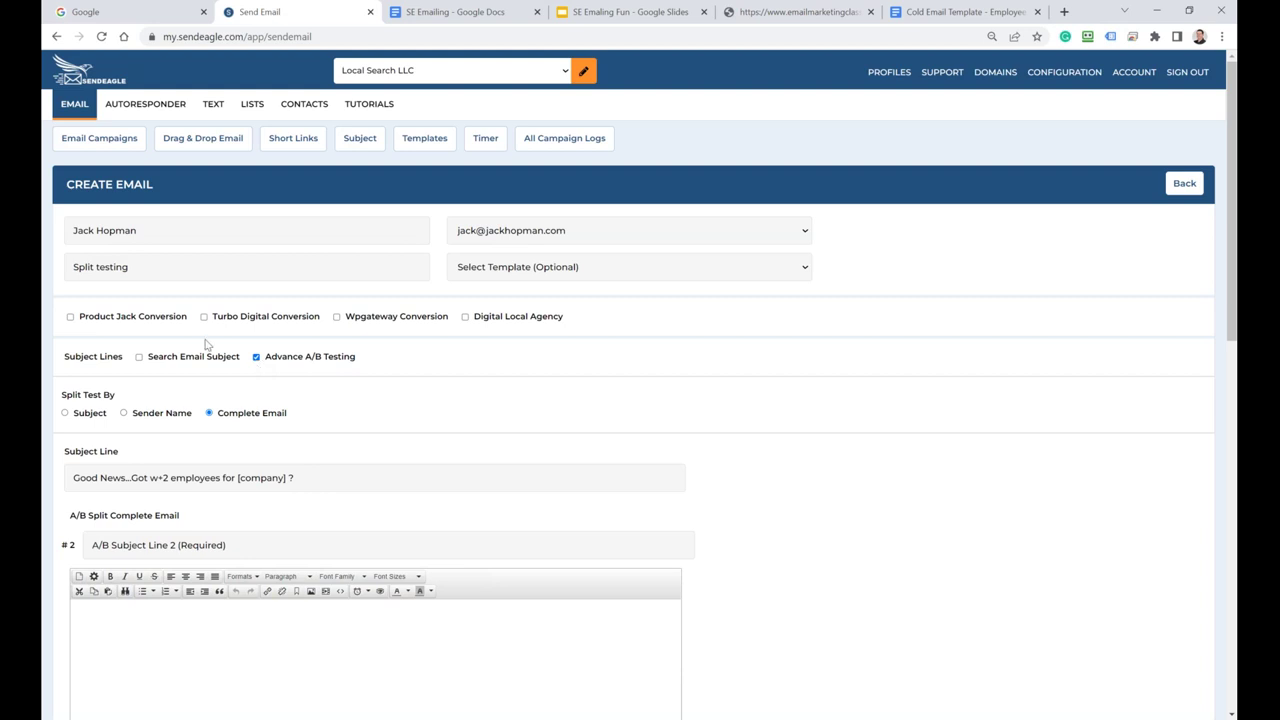
Toggle the Search Email Subject and Advance A/B Testing options, leaving only Advance A/B Testing turned on
left_click(141, 358)
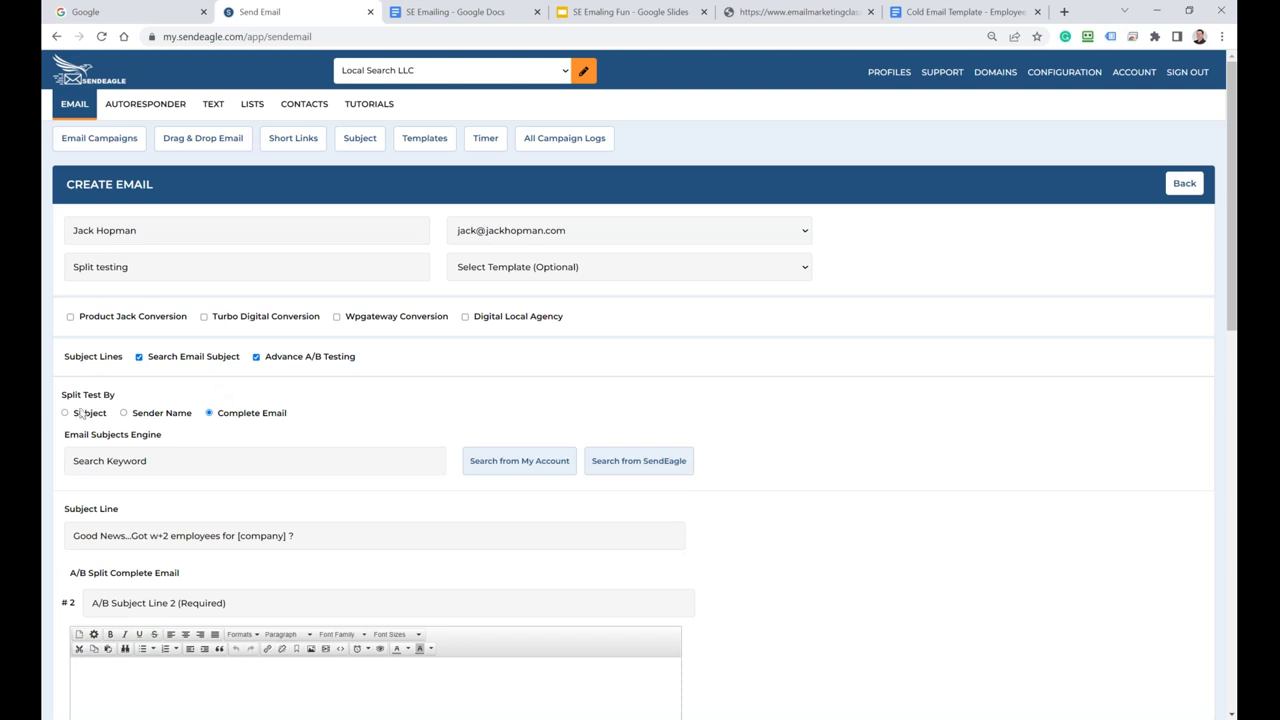
left_click(139, 357)
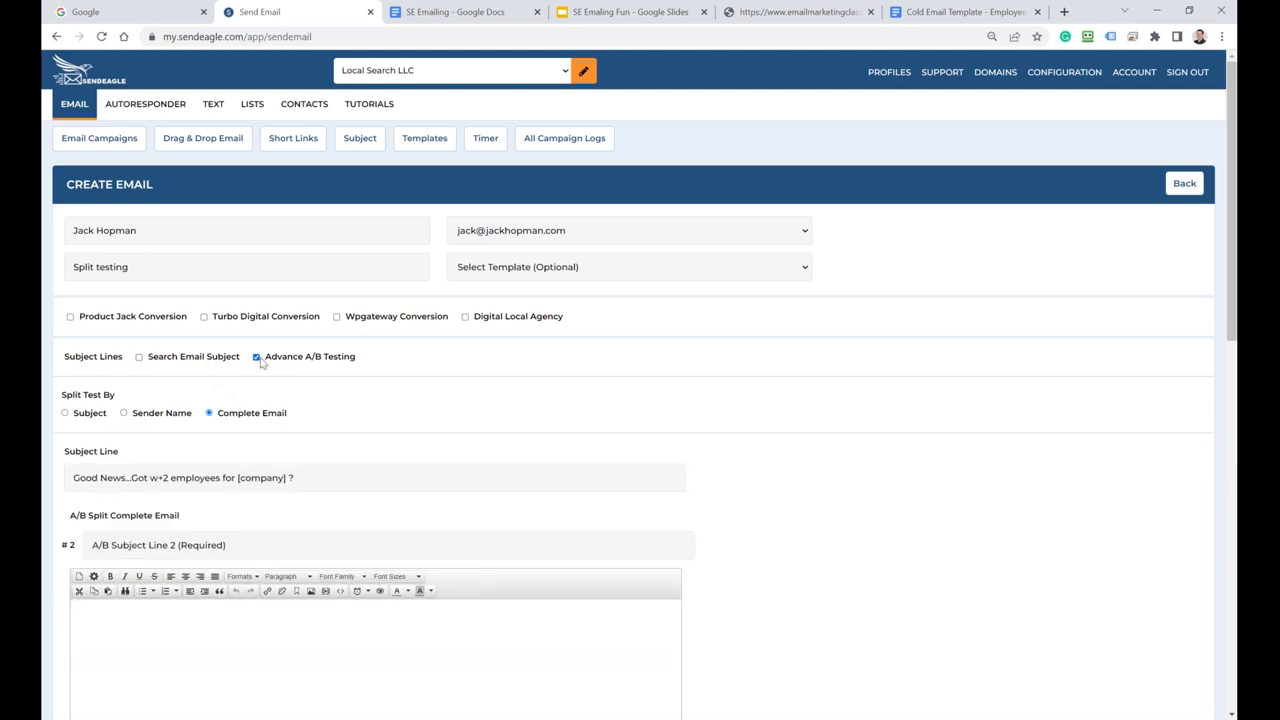
left_click(256, 357)
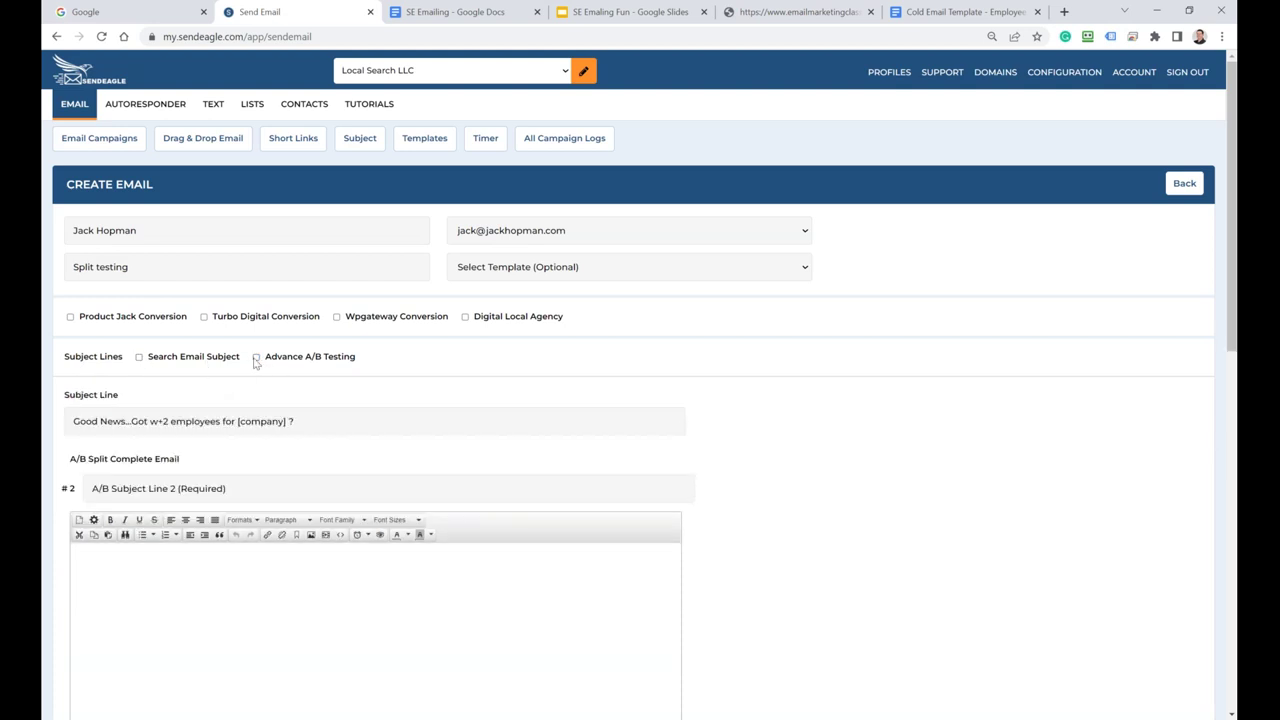
left_click(256, 357)
Compare the Sender Name and Complete Email split test options, and set the split test to Subject
left_click(124, 413)
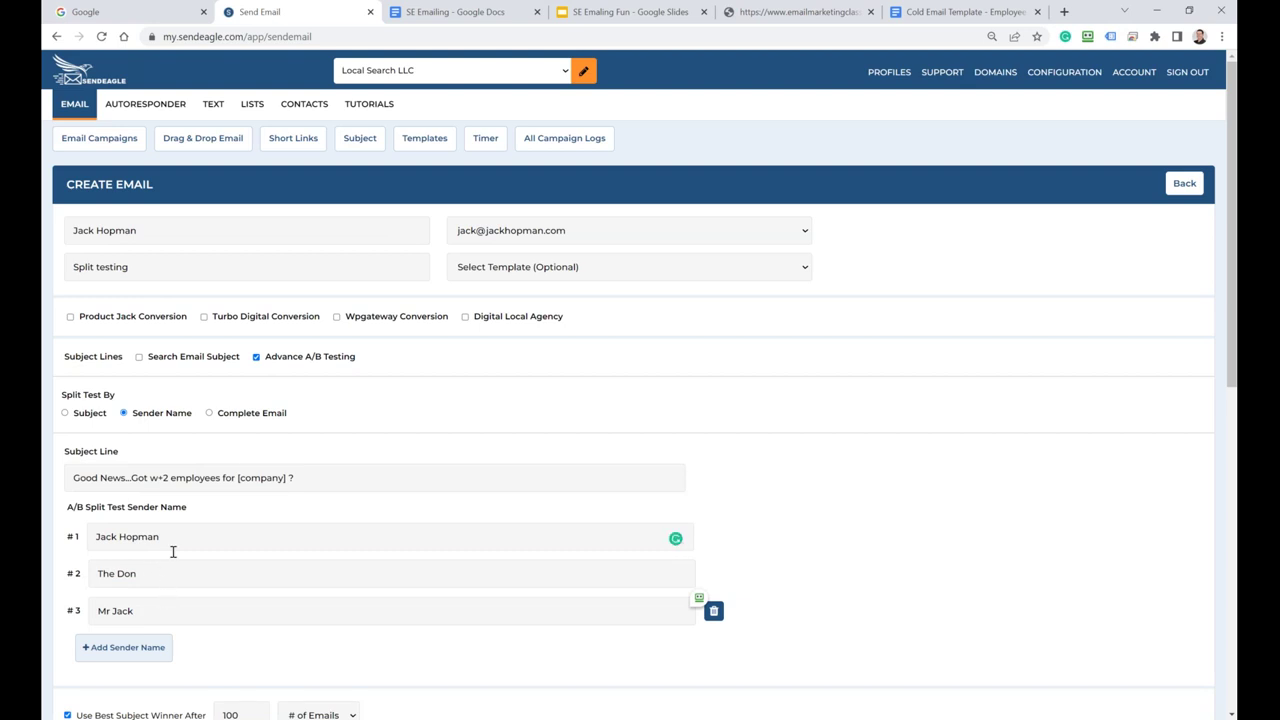
left_click(210, 418)
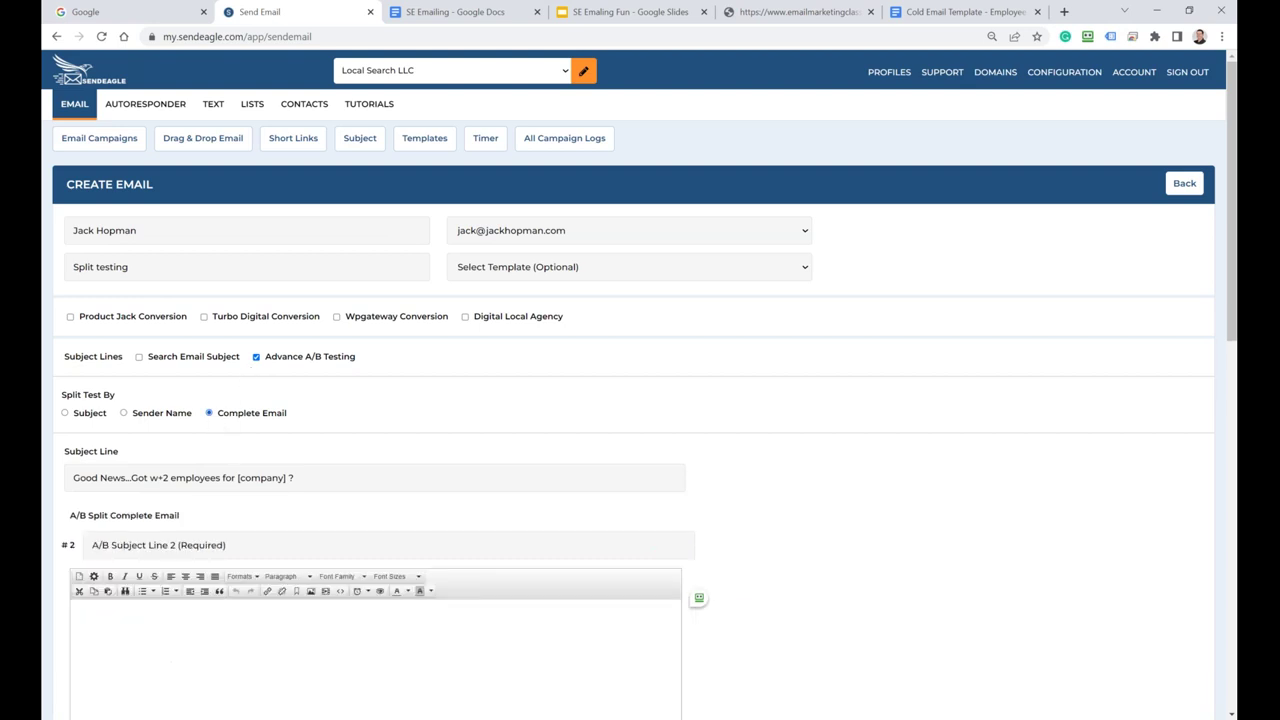
left_click(124, 416)
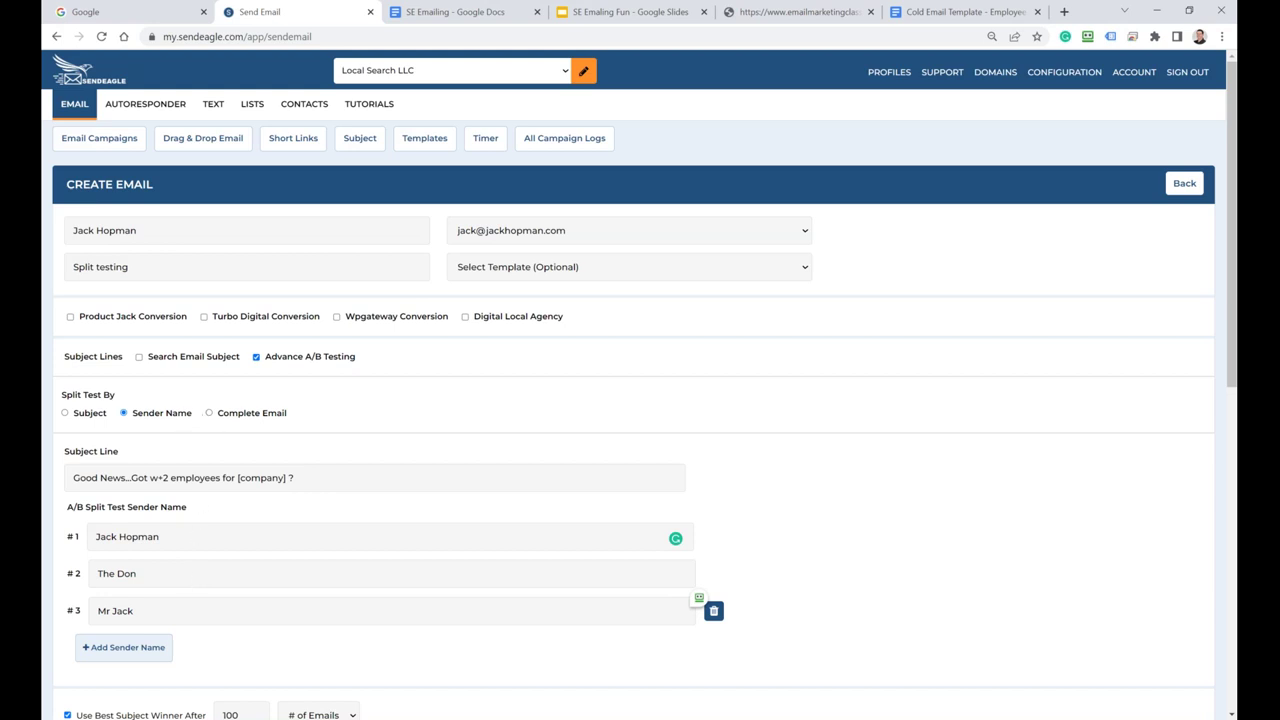
left_click(208, 413)
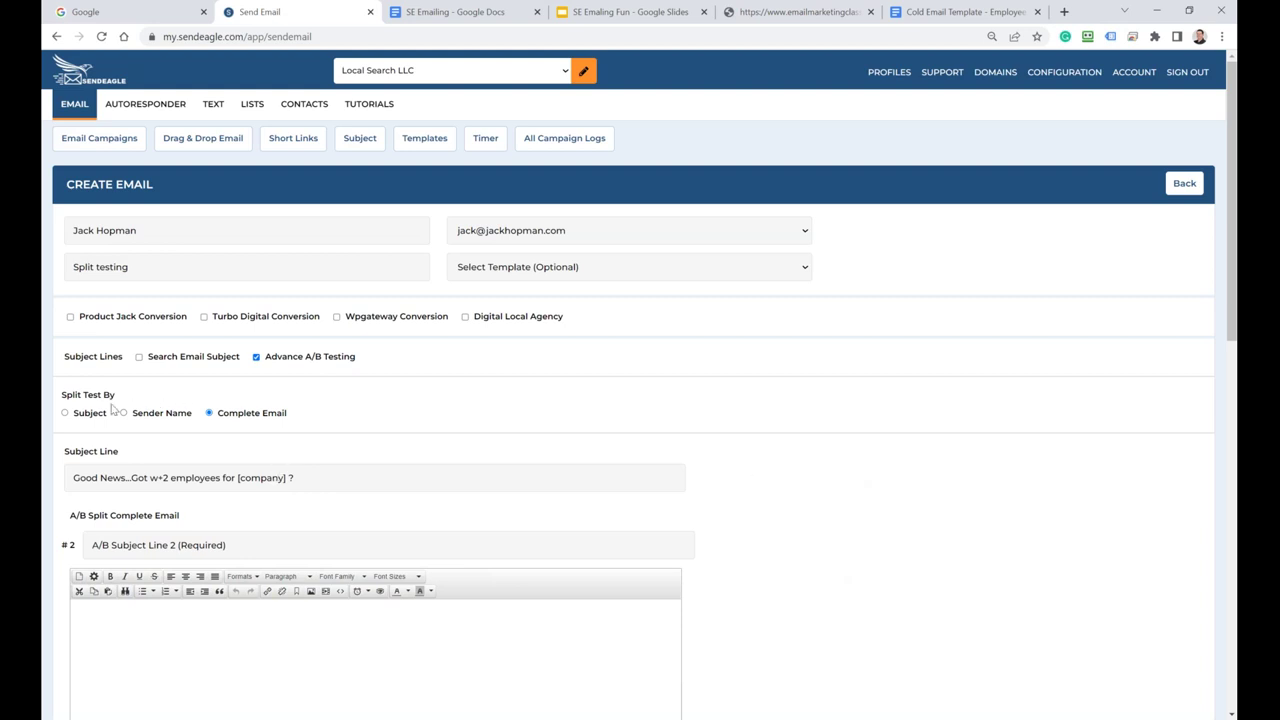
left_click(66, 414)
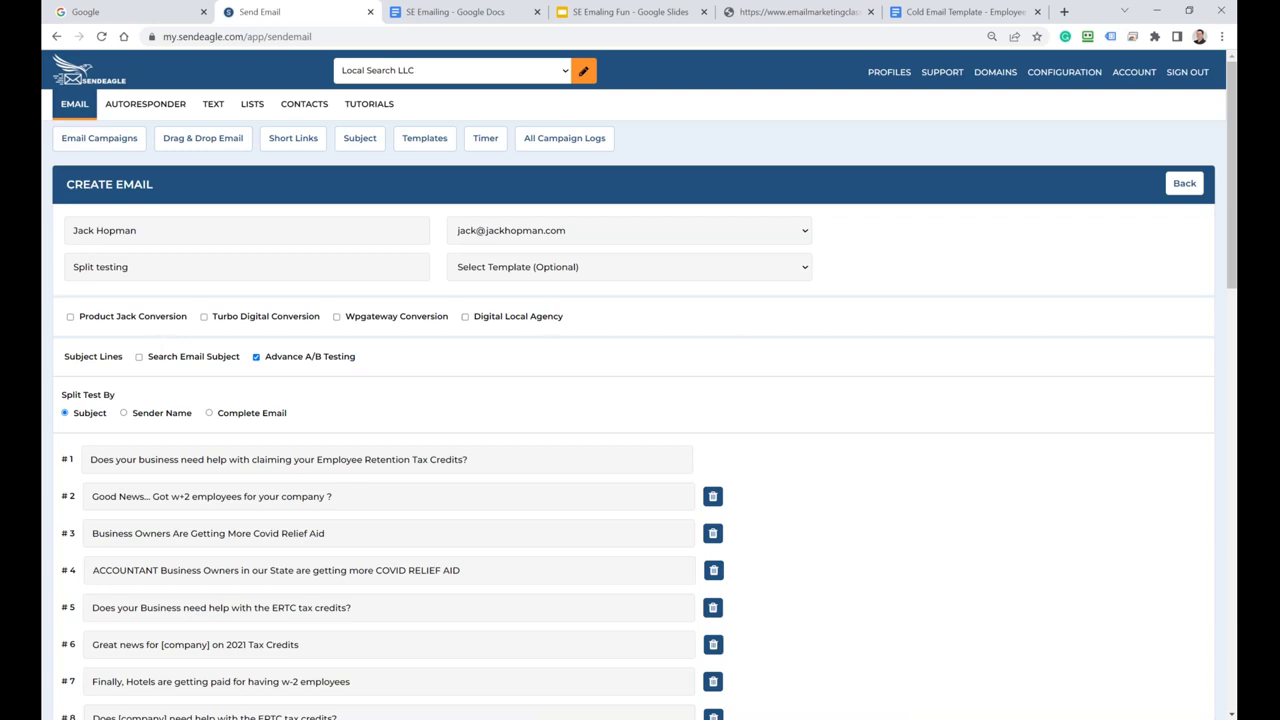
Turn on the additional Conversion option to inspect the website footer code in its integration instructions, and turn the option back off
scroll(823, 397, "down", 15)
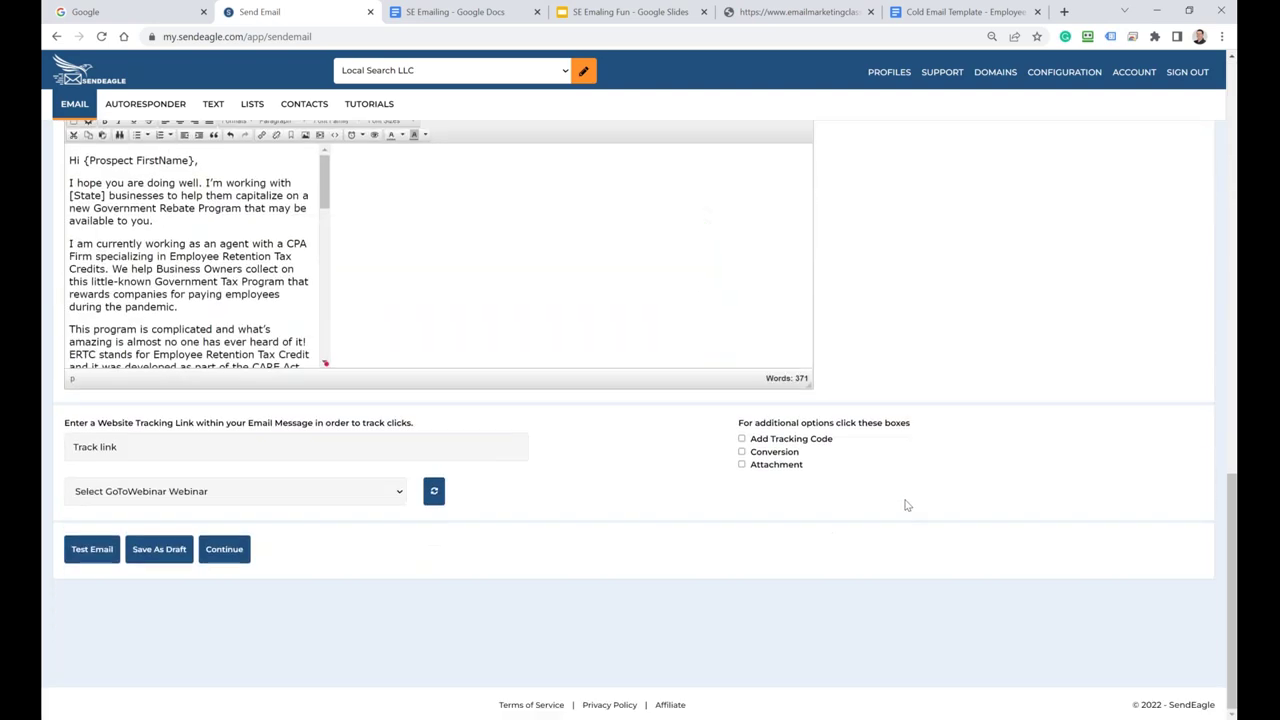
left_click(742, 452)
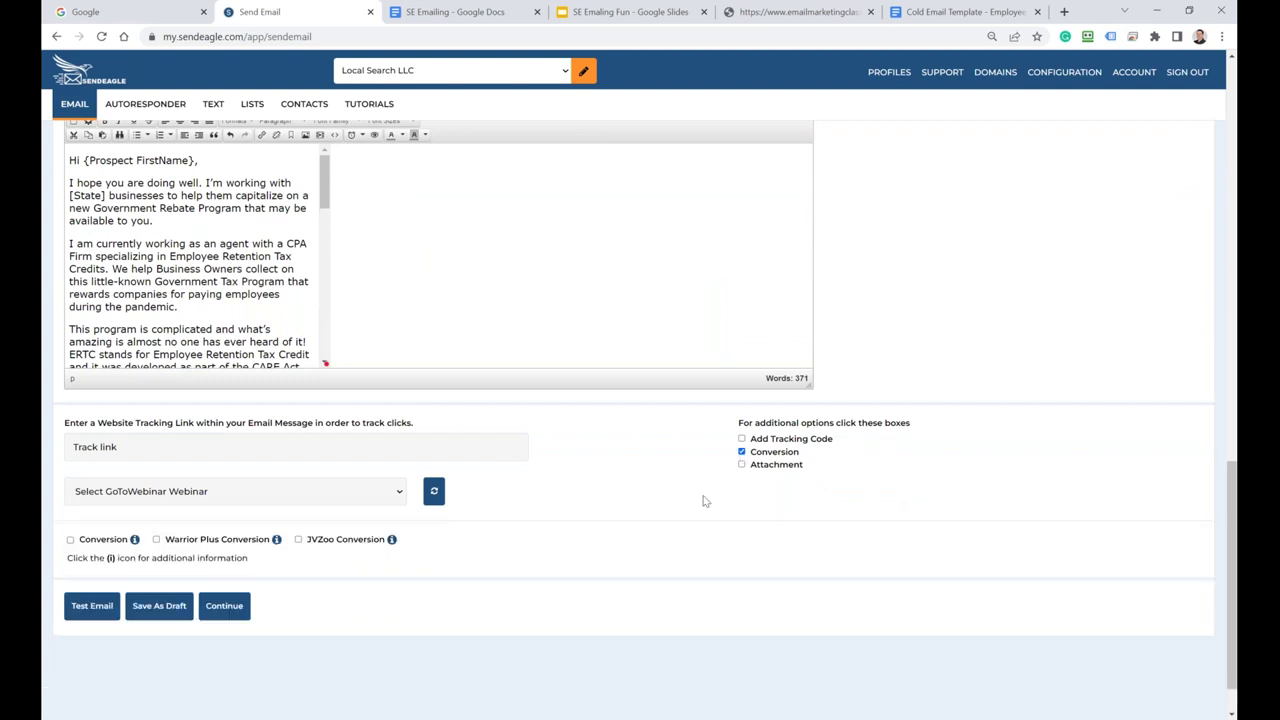
left_click(70, 541)
left_click(134, 539)
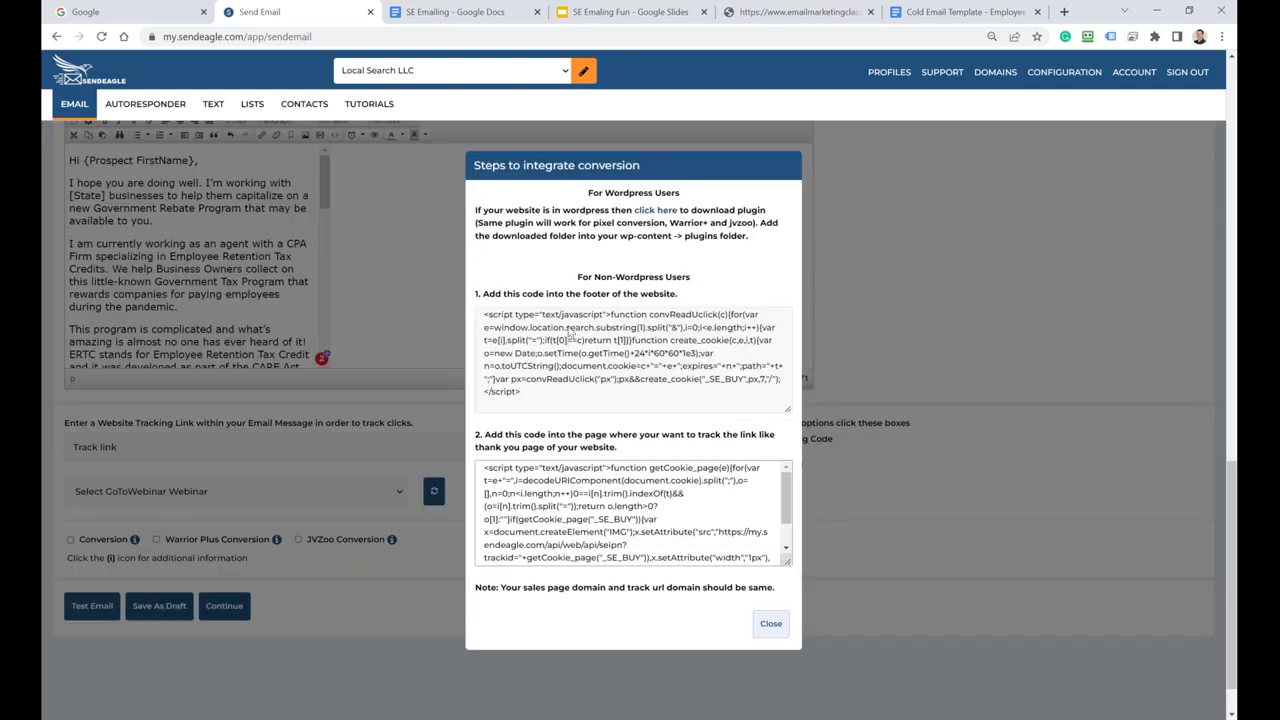
left_click_drag(530, 392, 480, 318)
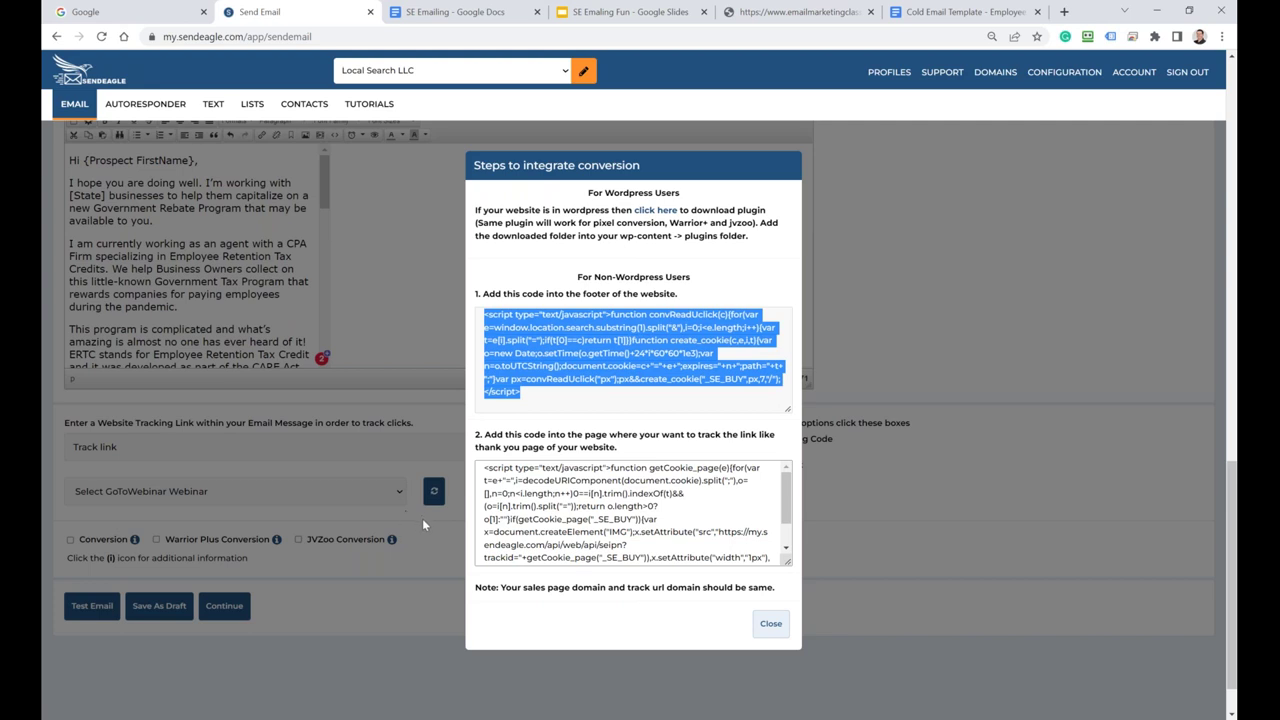
left_click(770, 624)
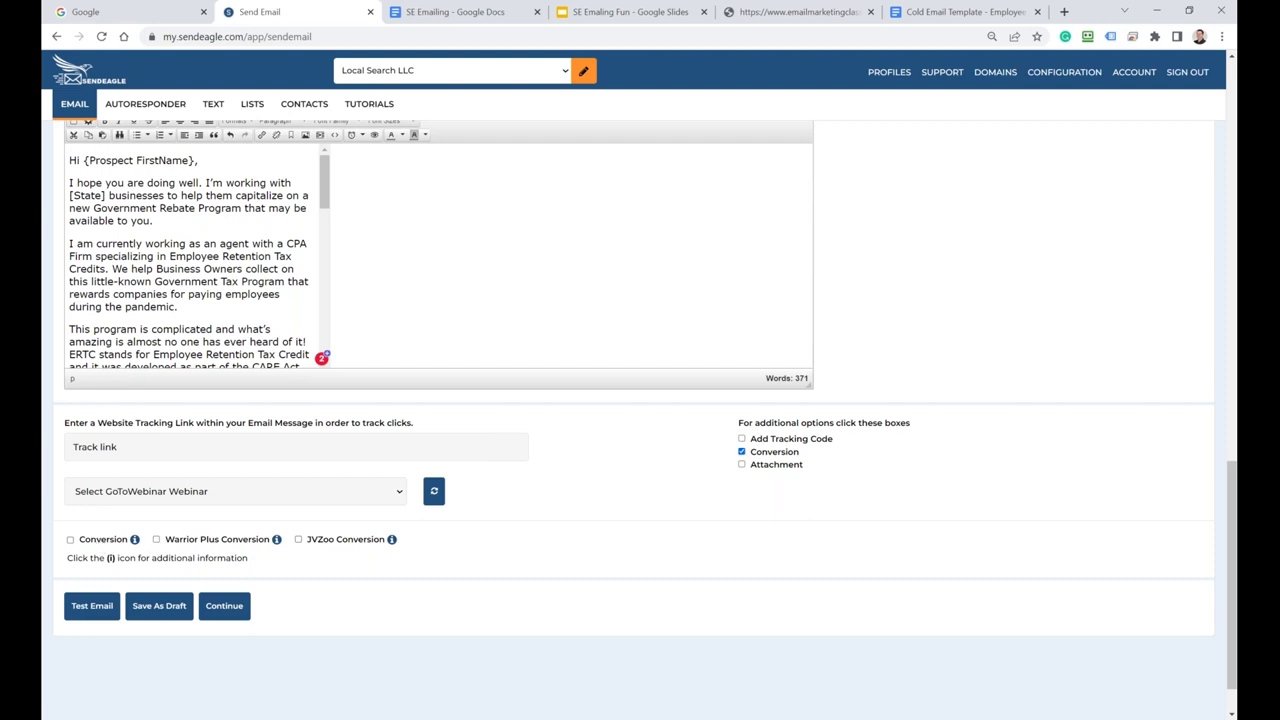
left_click(742, 452)
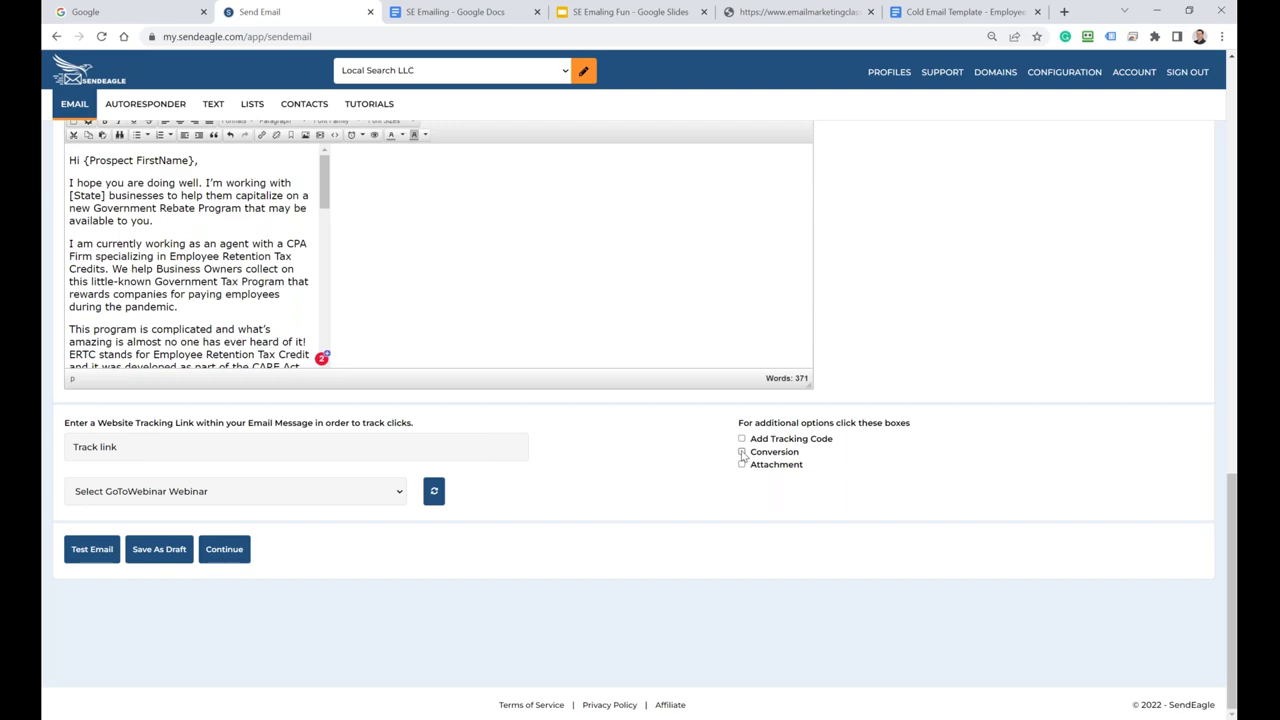
left_click(742, 452)
left_click(742, 452)
scroll(600, 470, "up", 10)
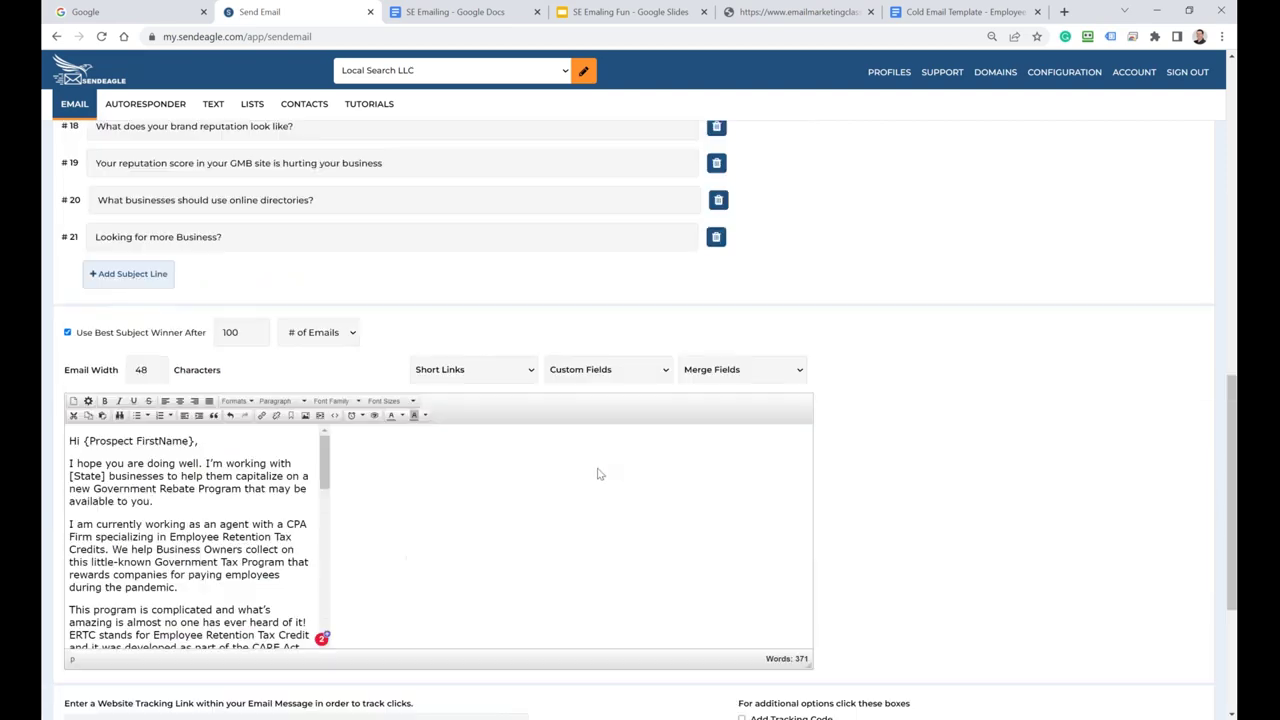
scroll(531, 459, "up", 4)
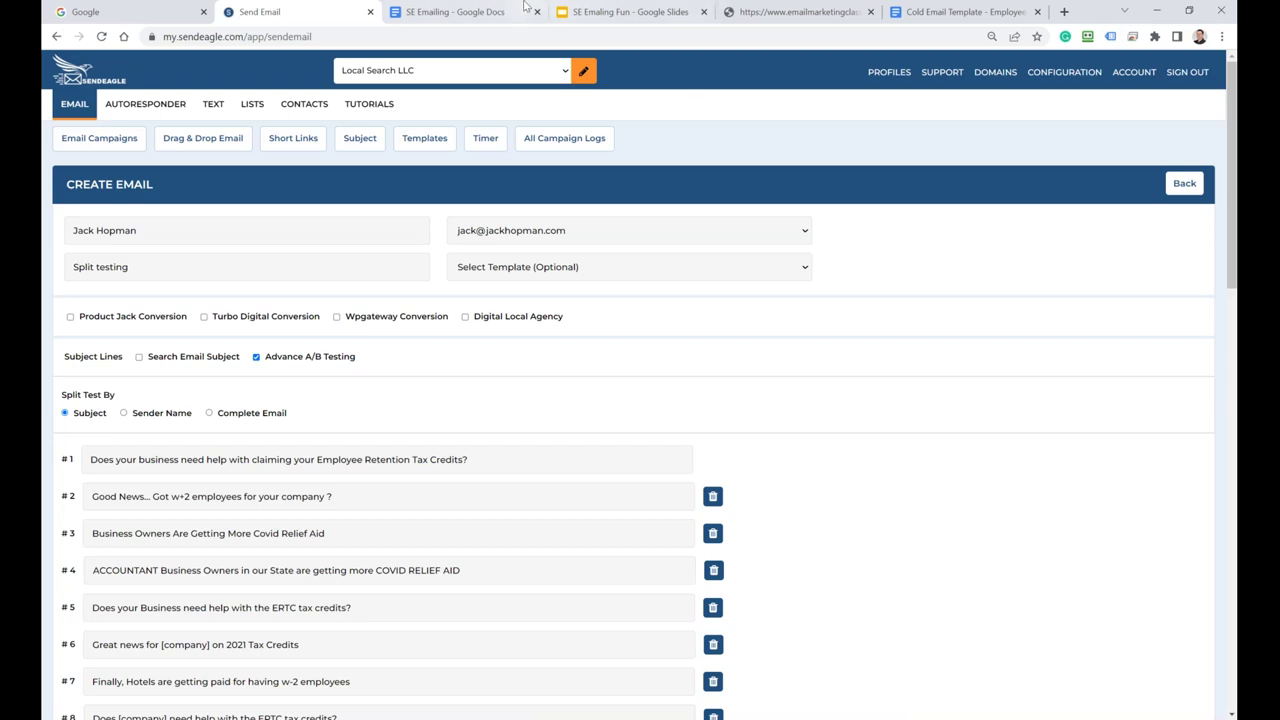
Switch to the SE Emailing document in Google Docs and add a divider line of equals signs below the Best Subject Lines note
left_click(490, 12)
scroll(511, 482, "down", 3)
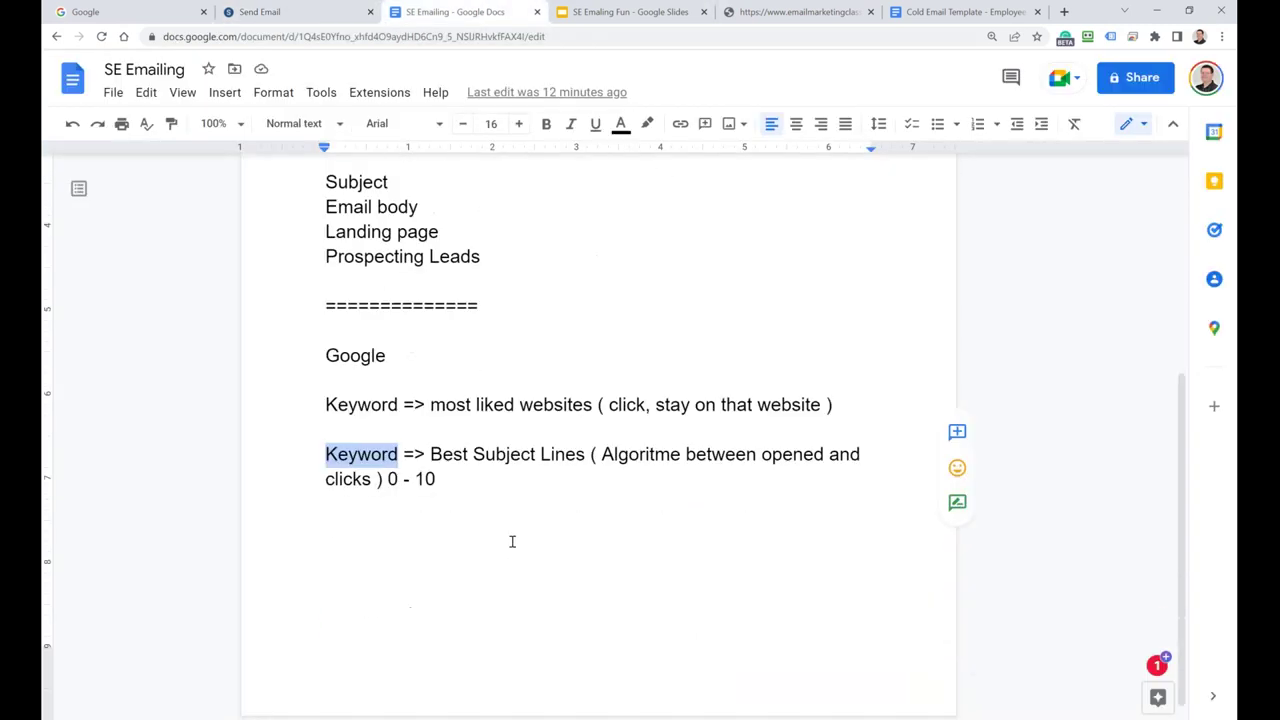
left_click(478, 467)
key("Return")
key("Return")
type("=============")
key("Return")
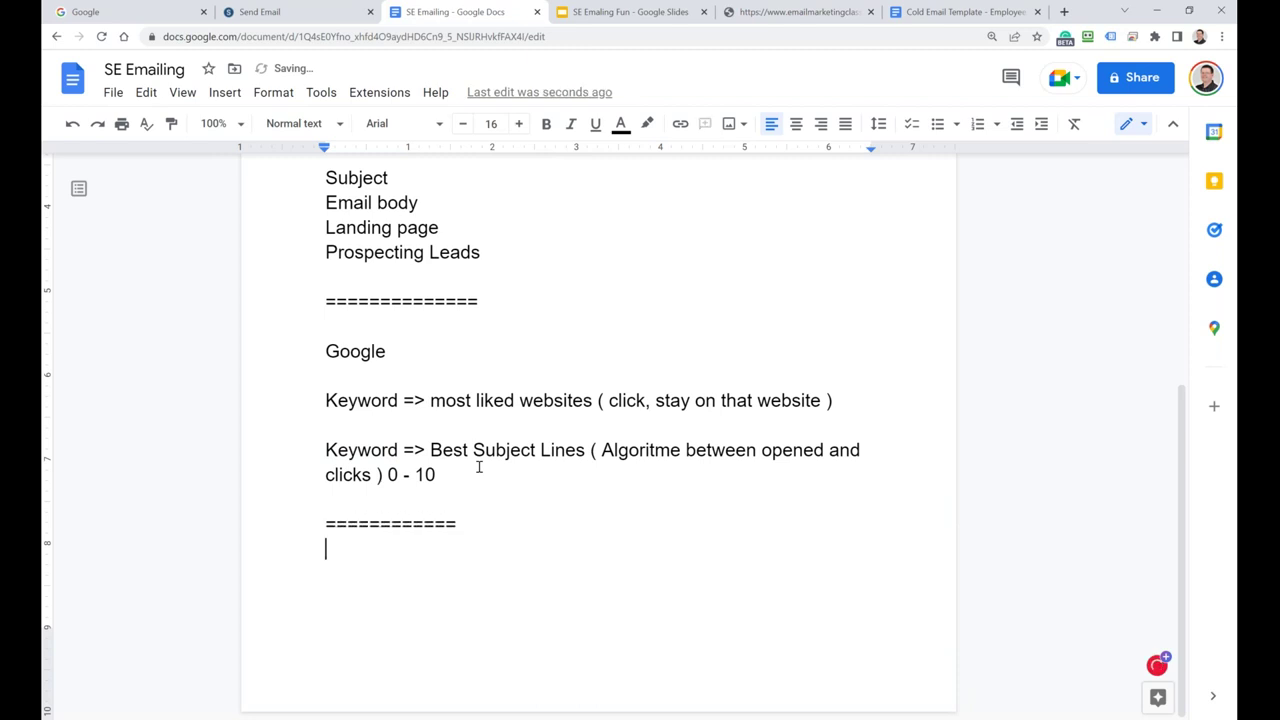
Write the line "80% of results you get with split testing open rate" under the new divider
type("0 -")
key("BackSpace")
key("BackSpace")
key("BackSpace")
key("BackSpace")
type("80% of results y")
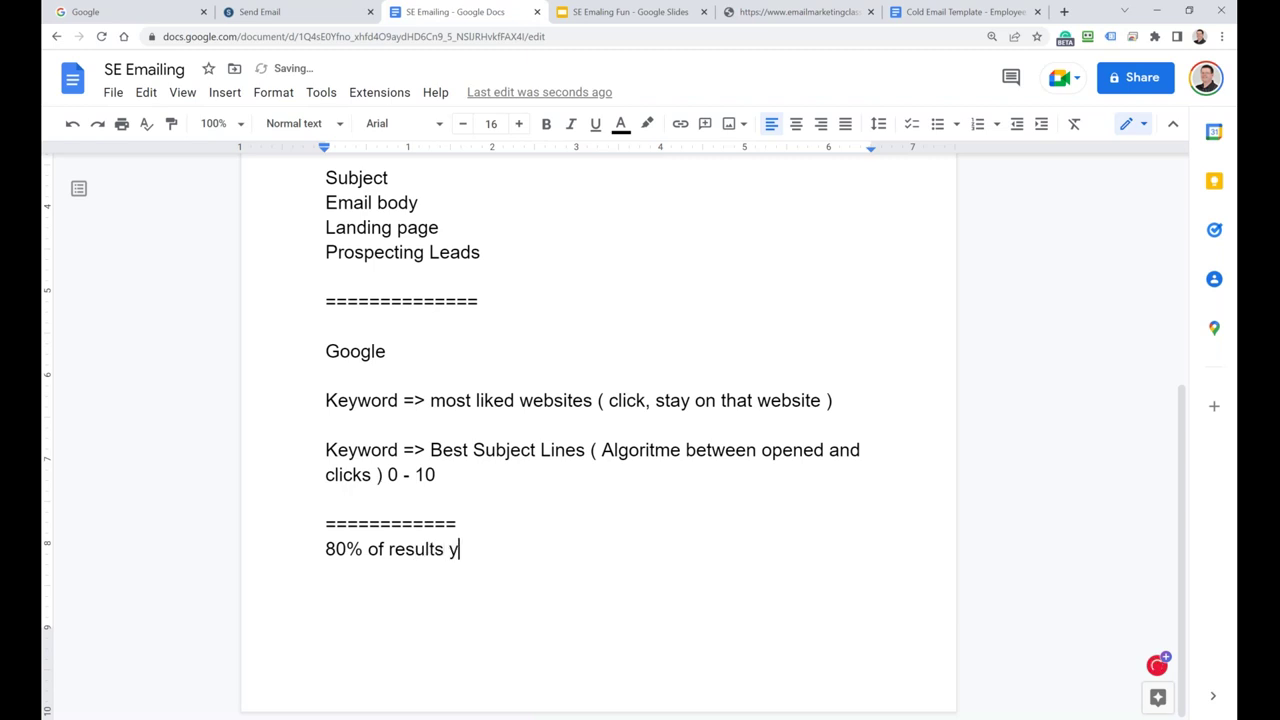
type("ou get with splui")
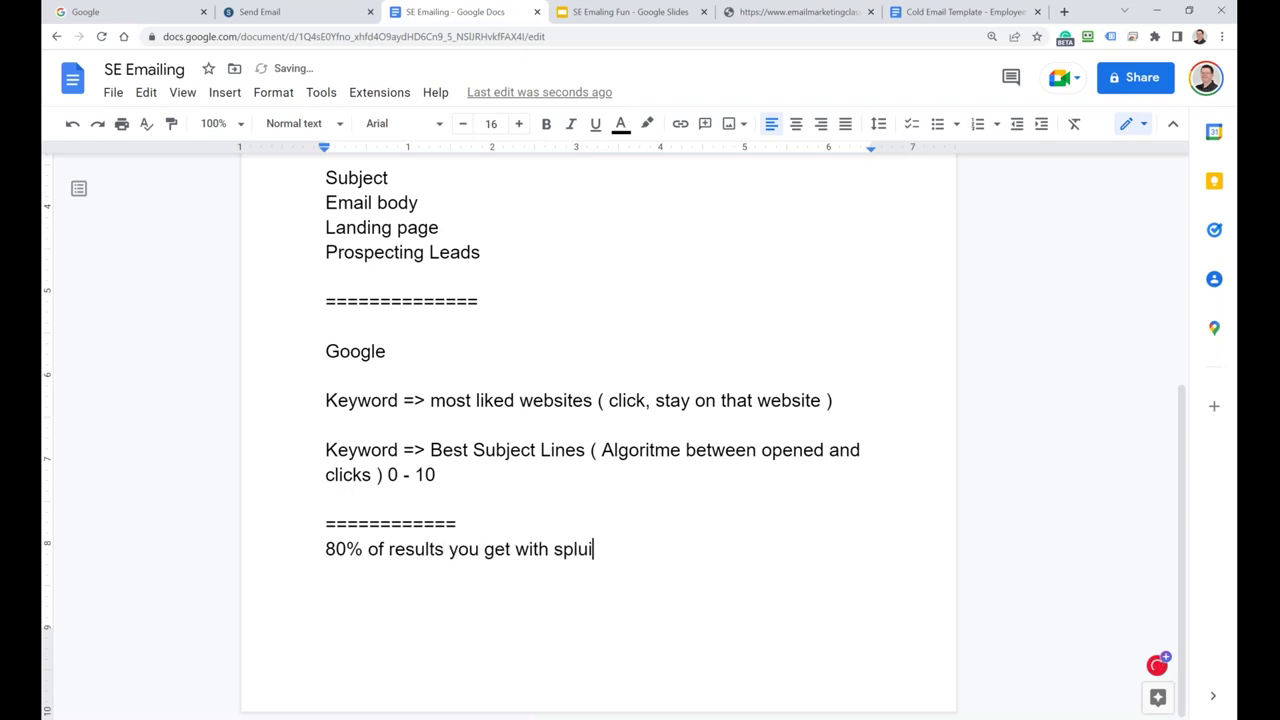
key("BackSpace")
type("it testing op")
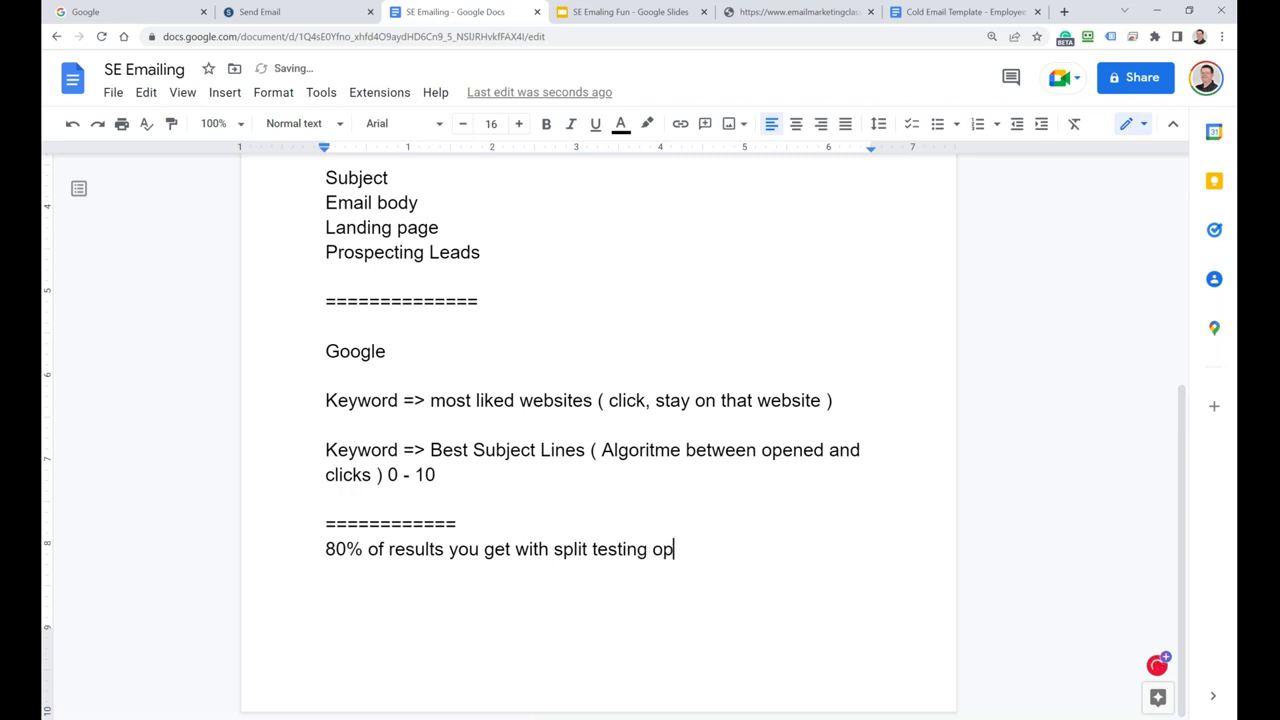
type("en reate")
key("BackSpace")
key("BackSpace")
key("BackSpace")
key("BackSpace")
type("ate")
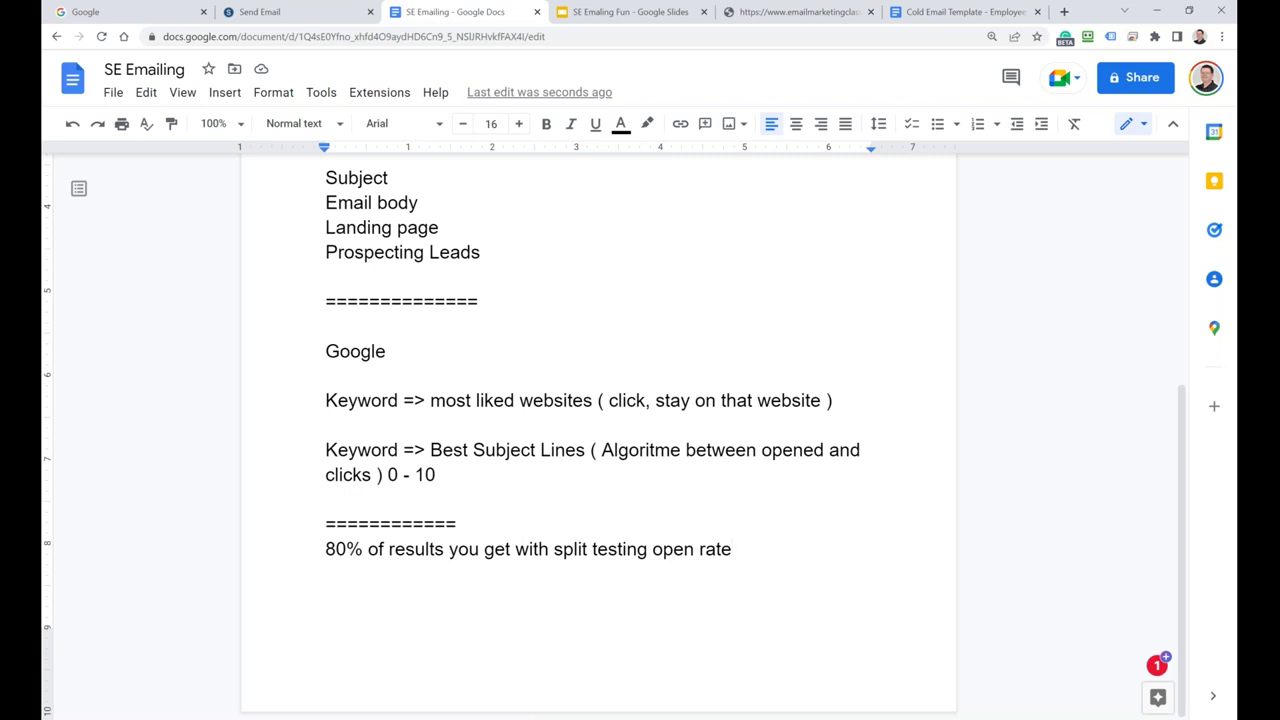
Add the line "90% => clicks" below the open rate note
key("Return")
type("80 -")
key("BackSpace")
key("BackSpace")
key("BackSpace")
key("BackSpace")
type("90%")
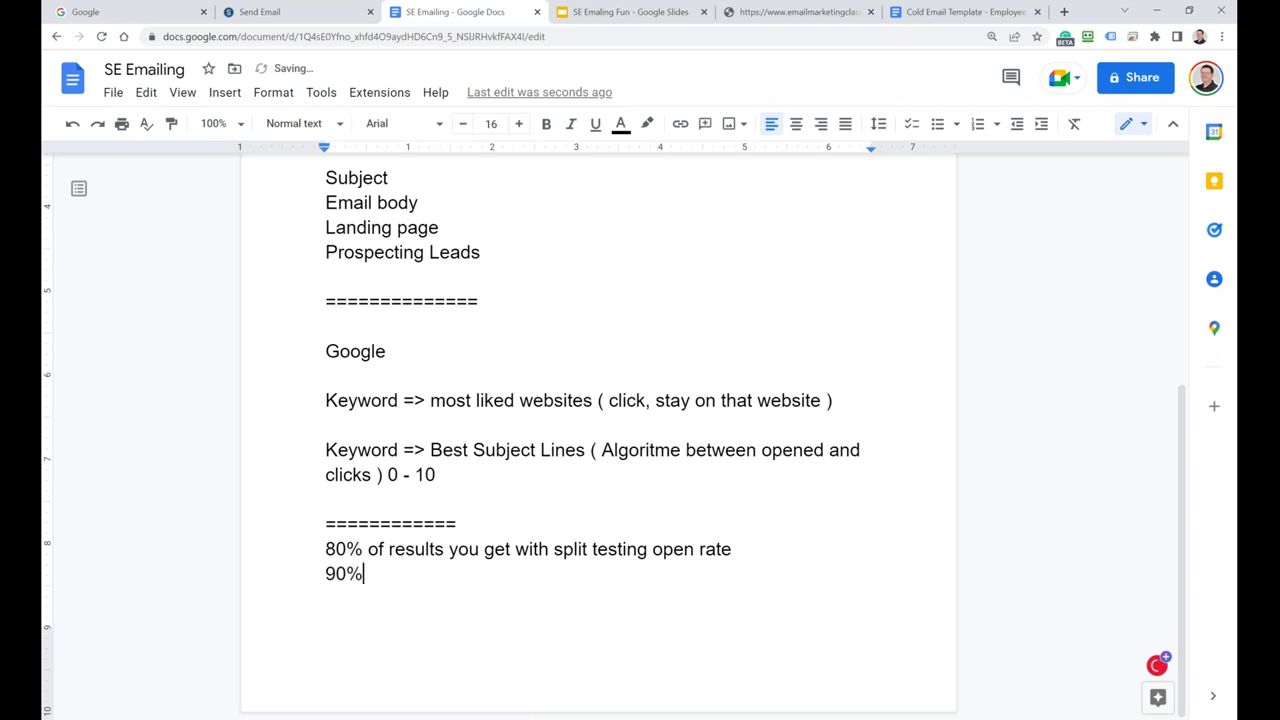
type(" => clicks")
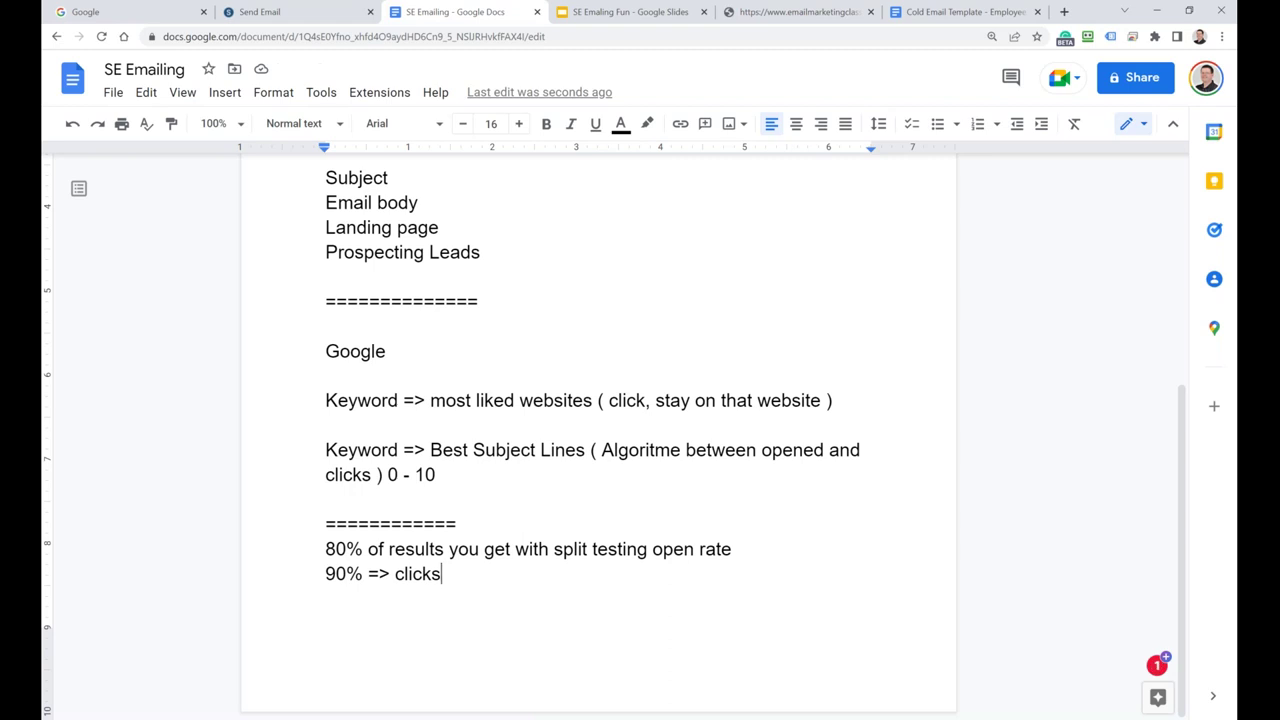
Add the line "100% => conversions" below the clicks note
key("Return")
type("100")
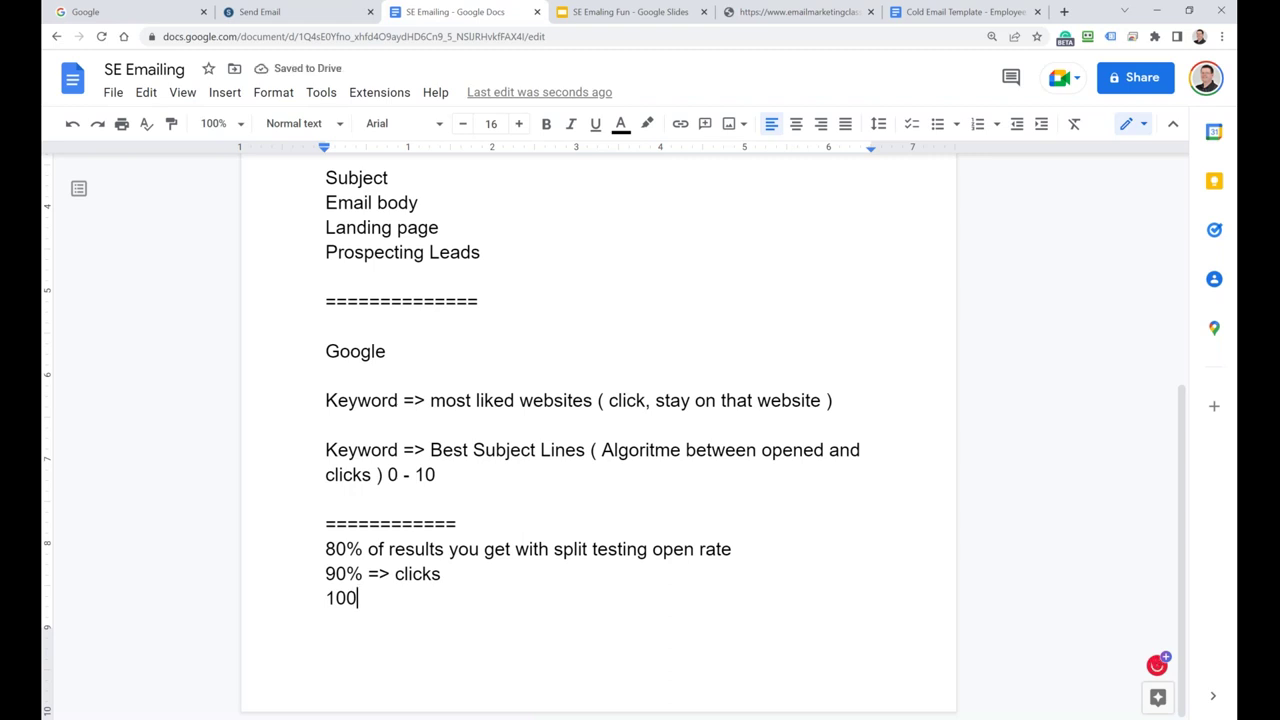
type("% =>")
type("con")
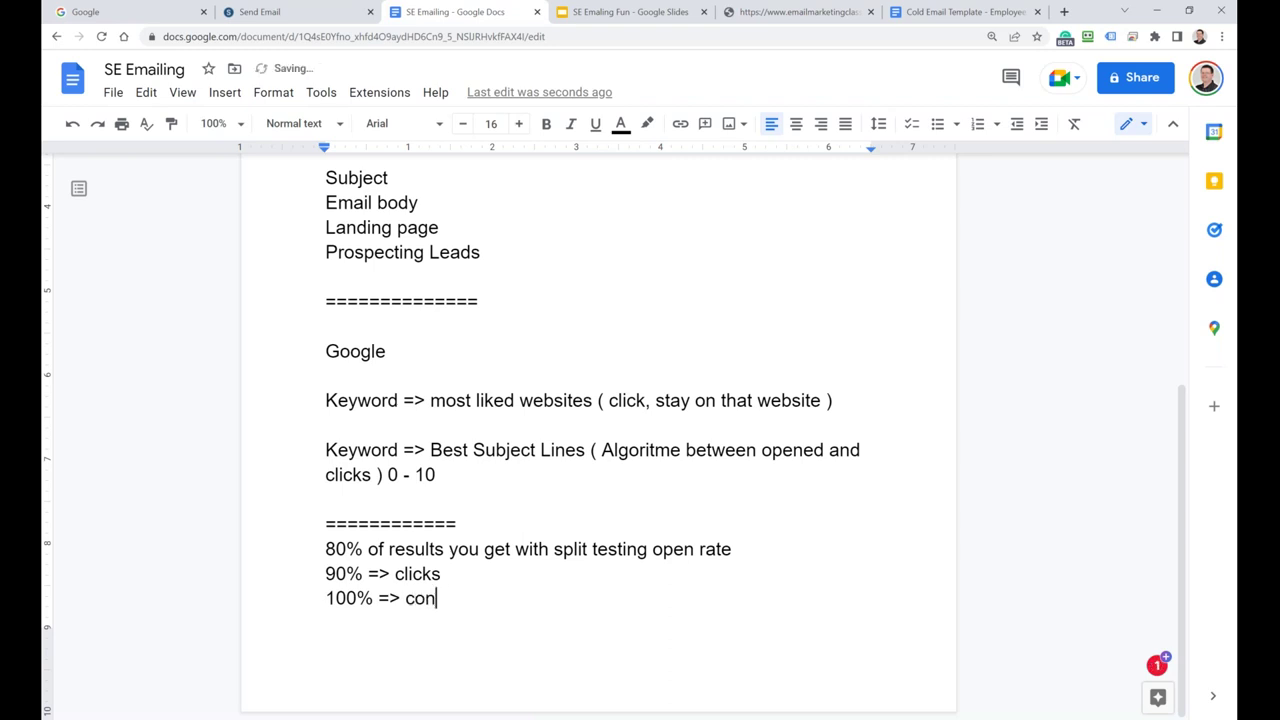
type("versions")
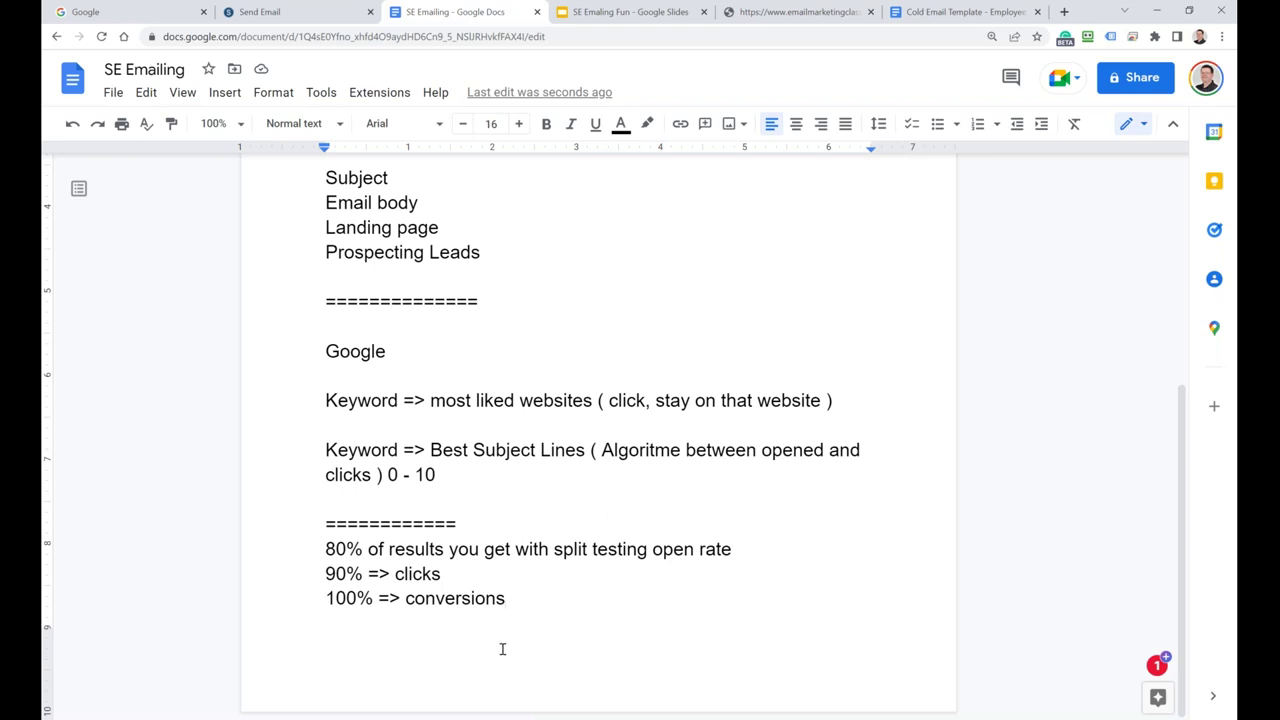
Highlight the open rate, clicks and conversions lines one after another to go through them
left_click_drag(738, 550, 328, 548)
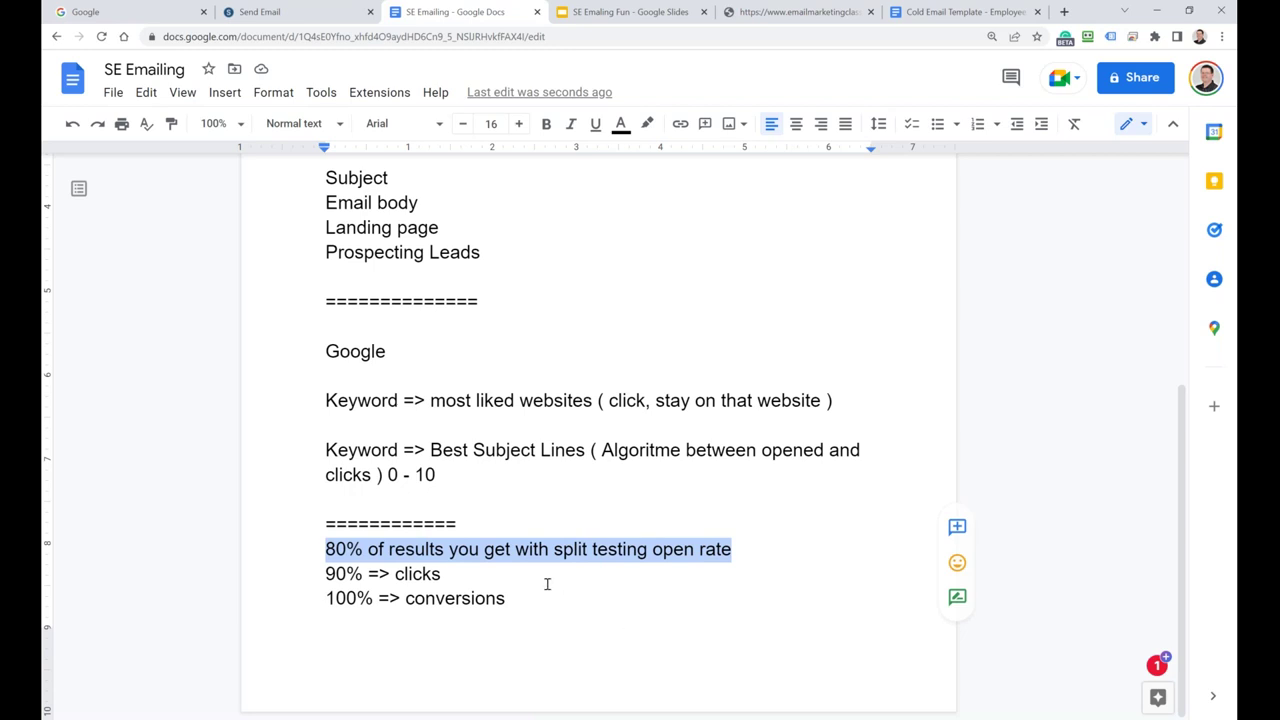
left_click_drag(446, 574, 326, 575)
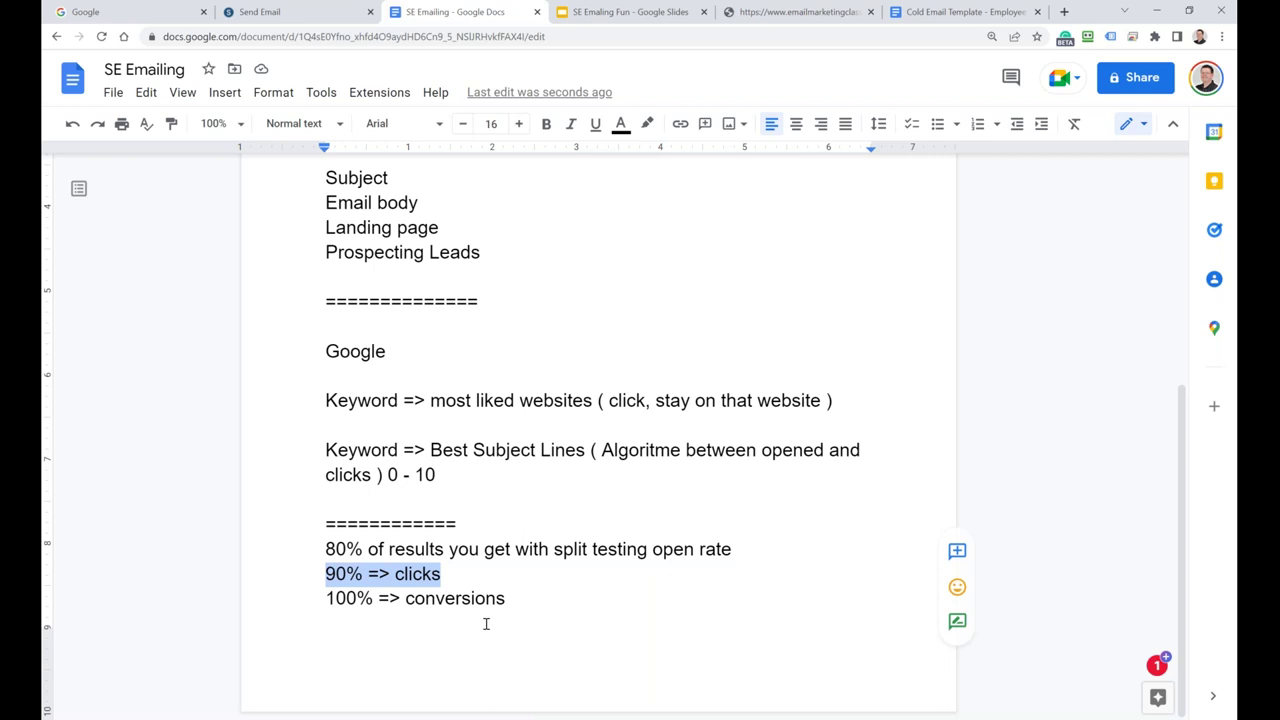
left_click_drag(506, 598, 330, 597)
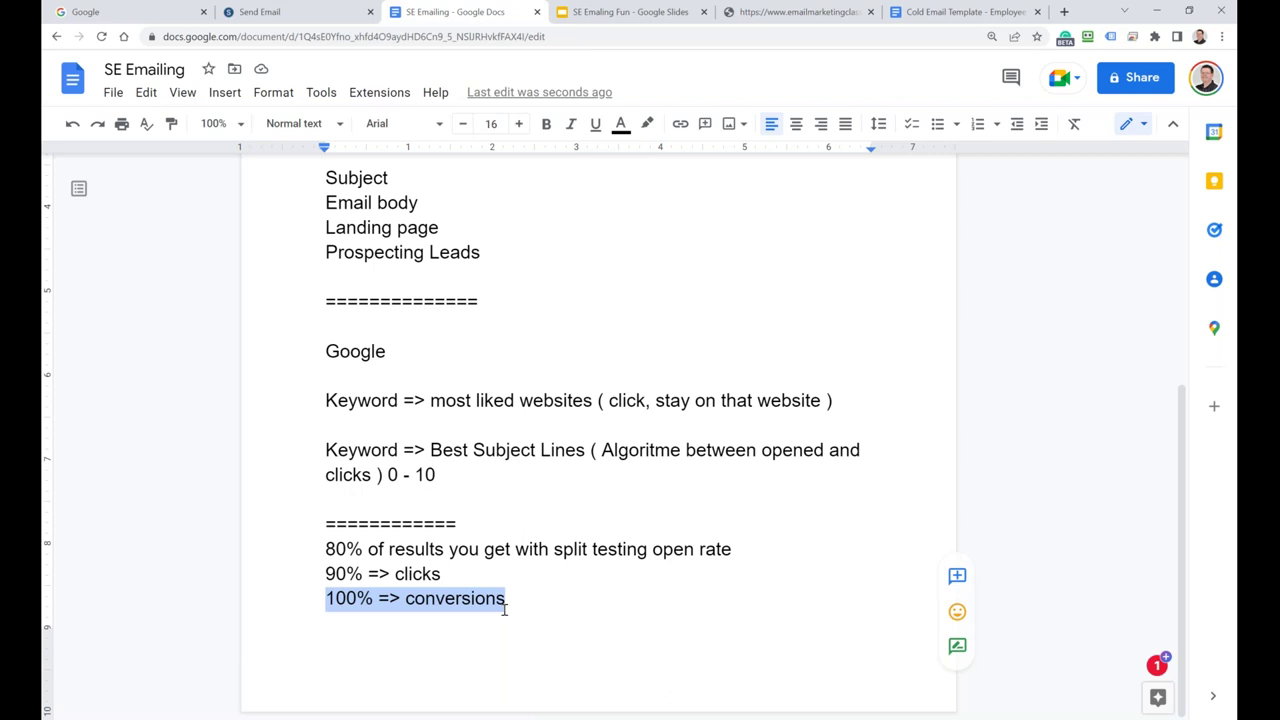
Switch to SendEagle, turn off Advance A/B Testing for the "Split testing" email and highlight its Subject Lines label
left_click(258, 13)
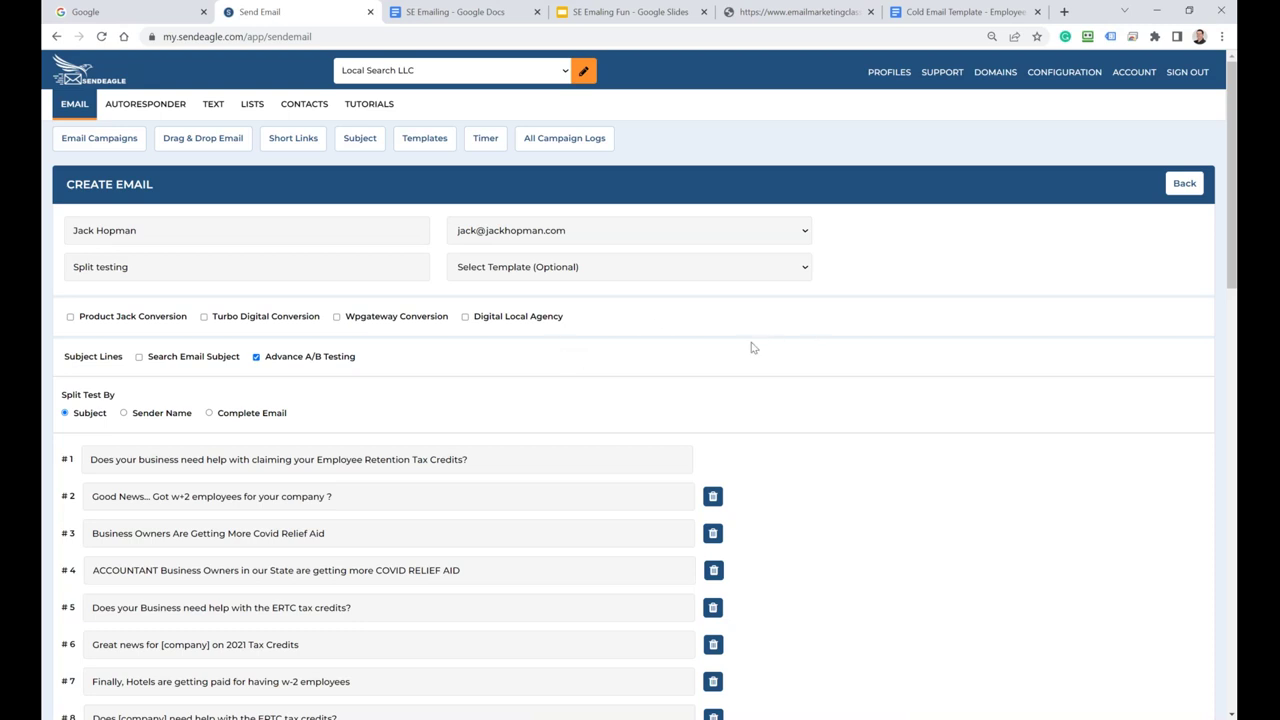
left_click(257, 359)
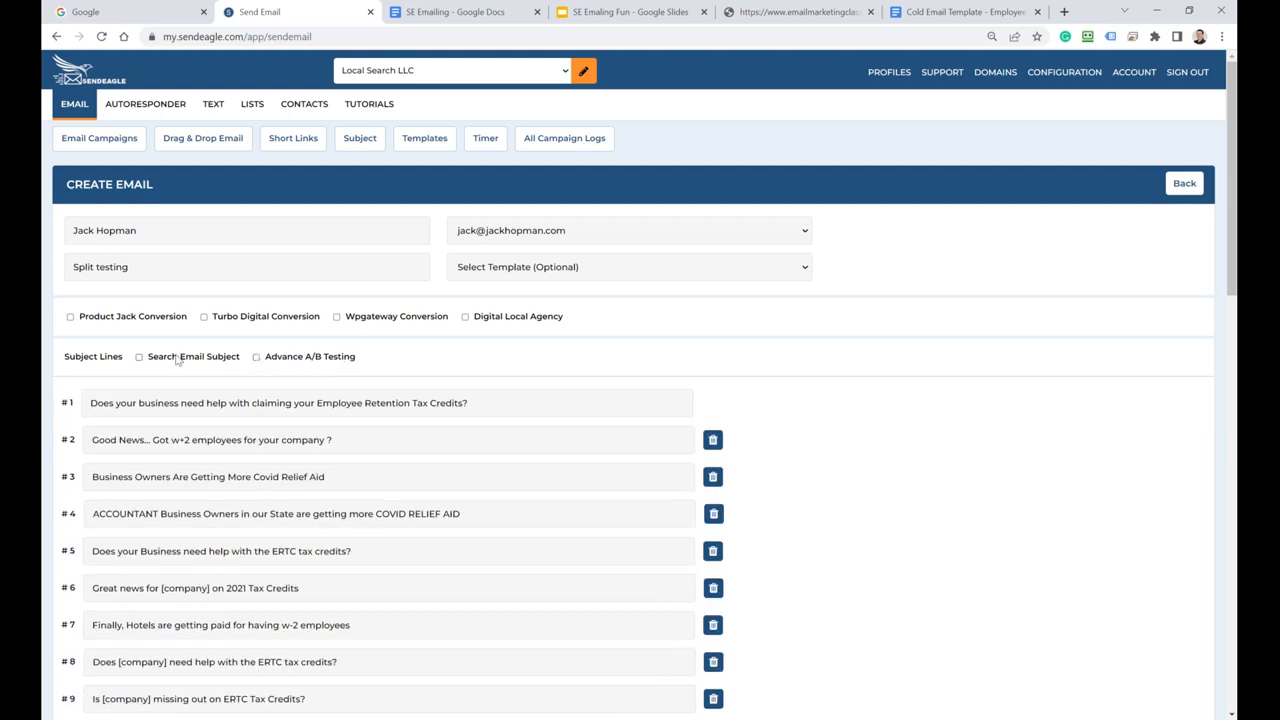
left_click_drag(68, 360, 121, 364)
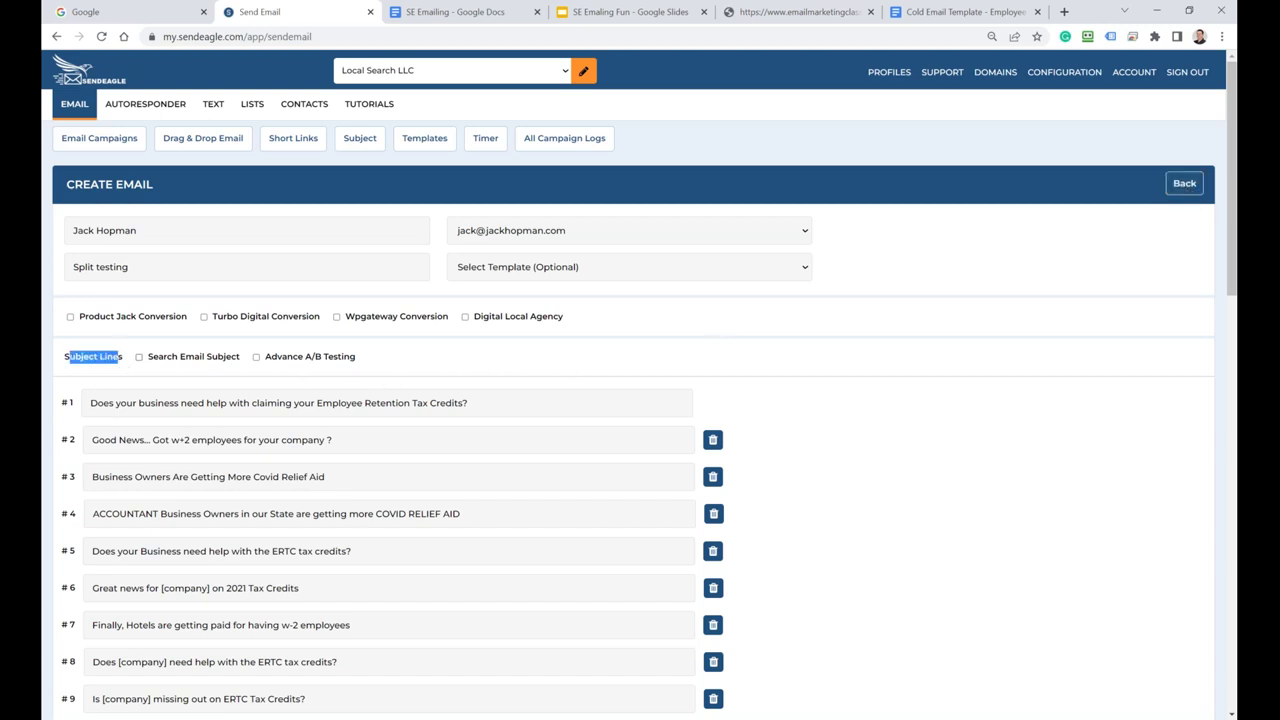
Leave the email form and set the tag filter of the campaign list to All
left_click(1184, 183)
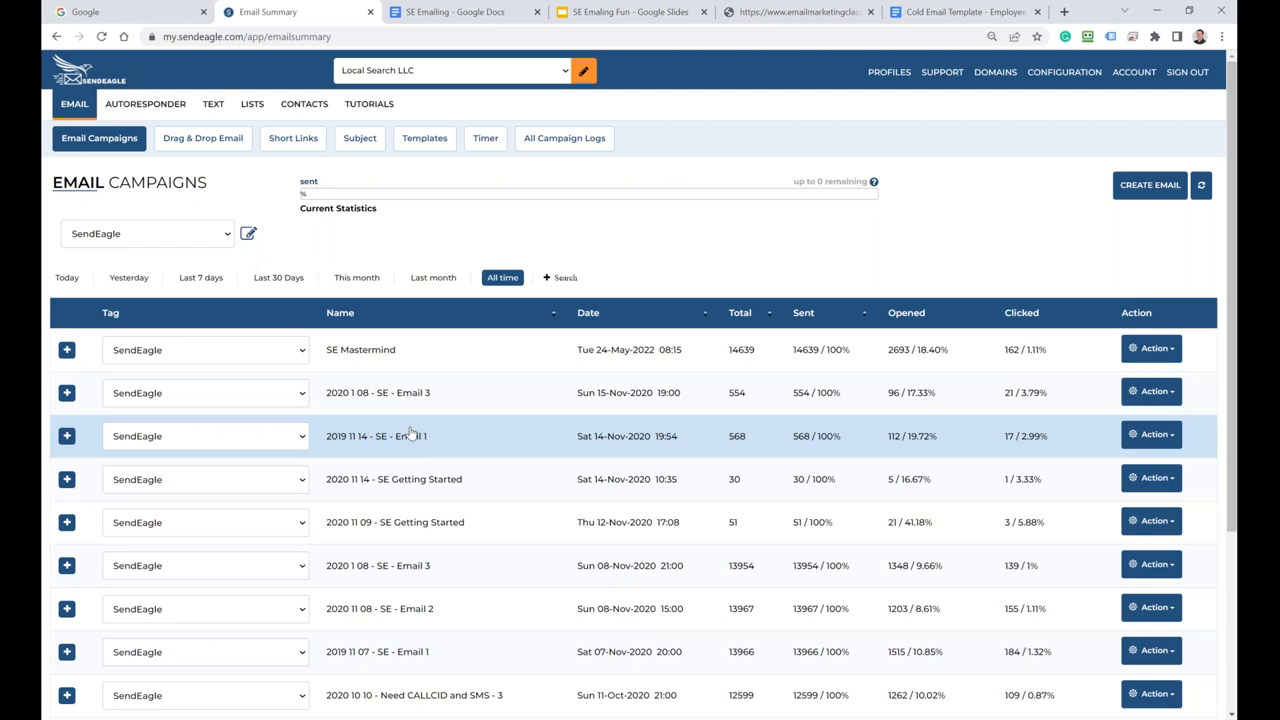
left_click(113, 244)
scroll(123, 273, "up", 3)
left_click(122, 266)
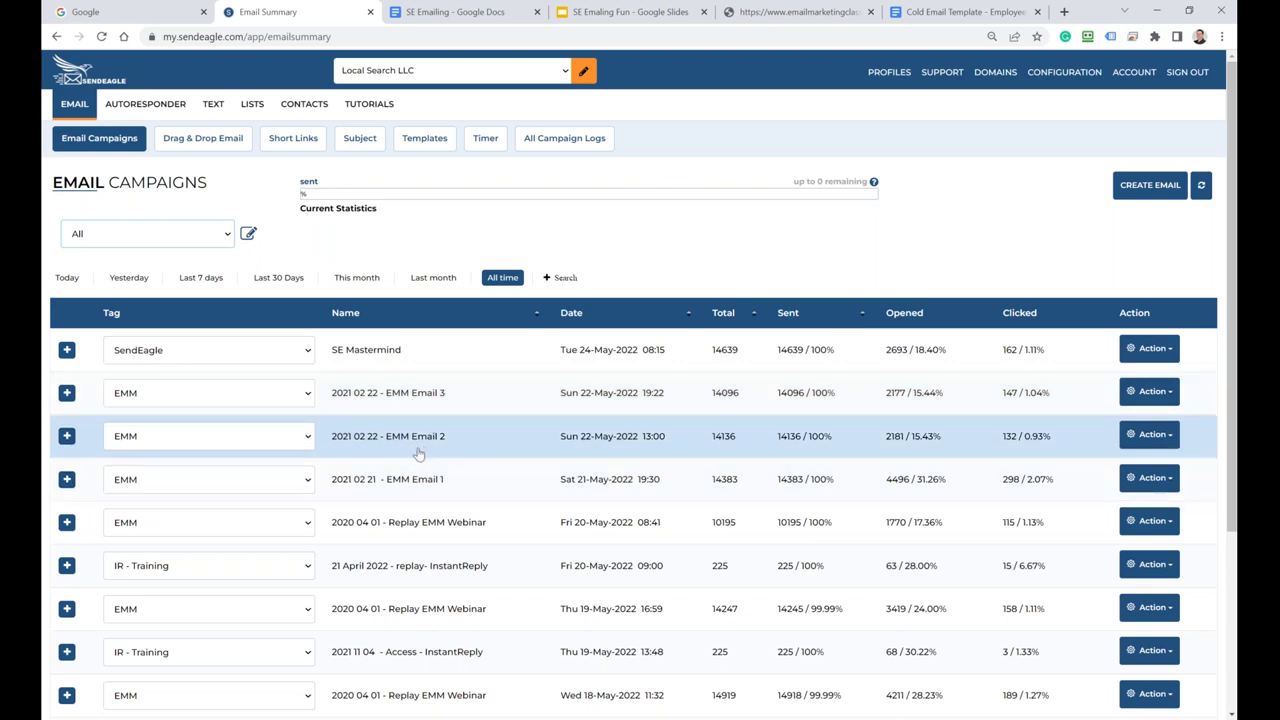
Expand the "2021 02 21 - EMM Email 1" campaign, examine its conversion figures and collapse it again
left_click(67, 480)
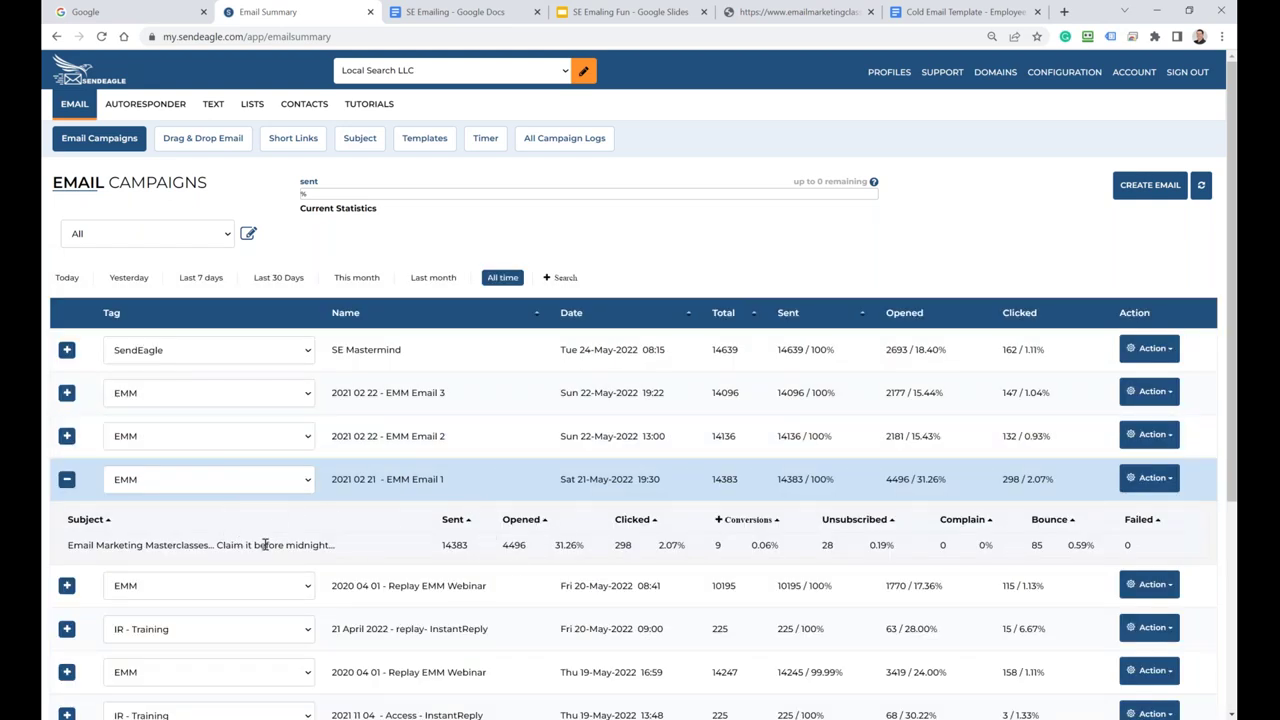
double_click(717, 546)
left_click(67, 479)
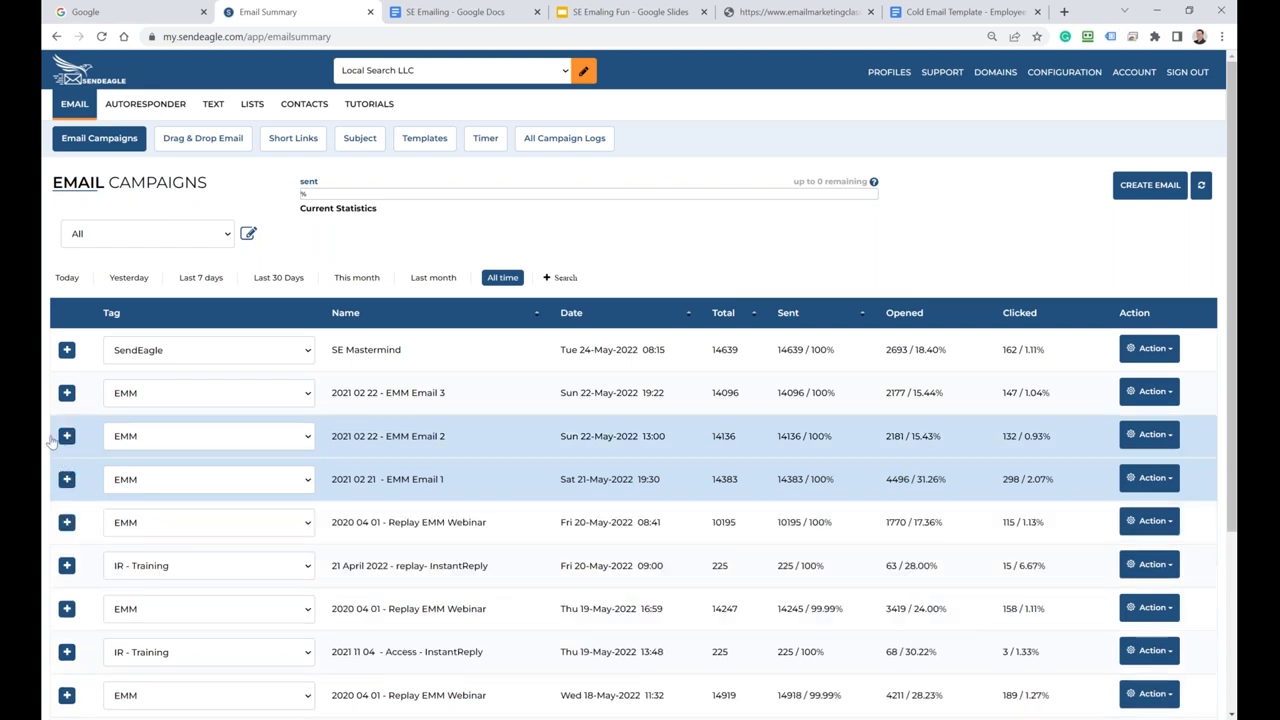
Increase the number of campaigns shown per page and look through the longer list of past campaigns
scroll(166, 486, "down", 3)
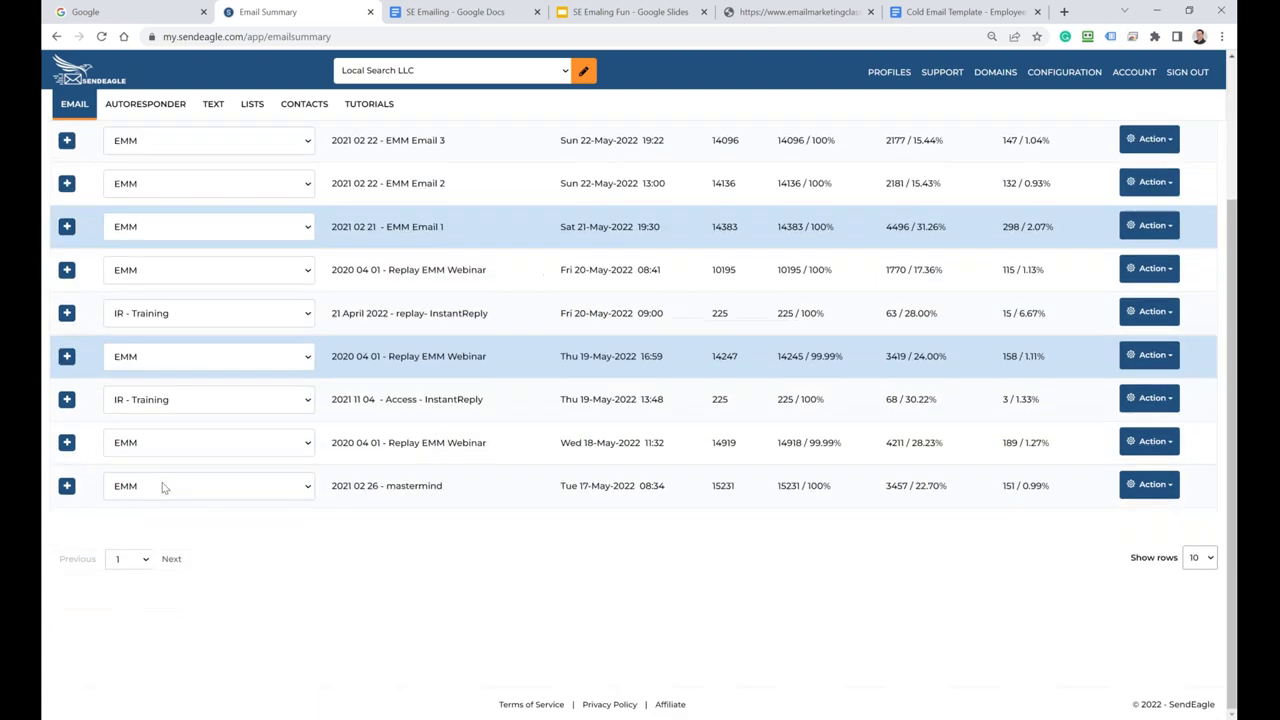
left_click(1200, 562)
left_click(1194, 597)
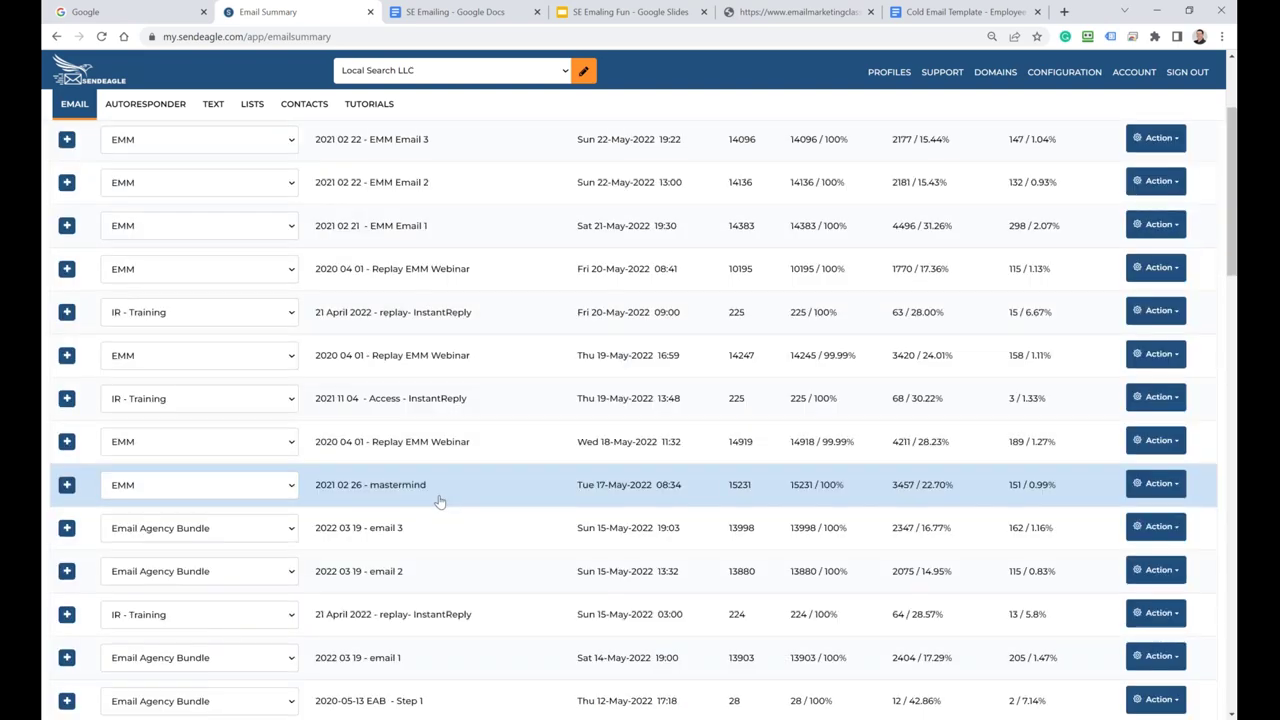
scroll(440, 501, "down", 2)
scroll(440, 501, "down", 5)
scroll(440, 501, "up", 5)
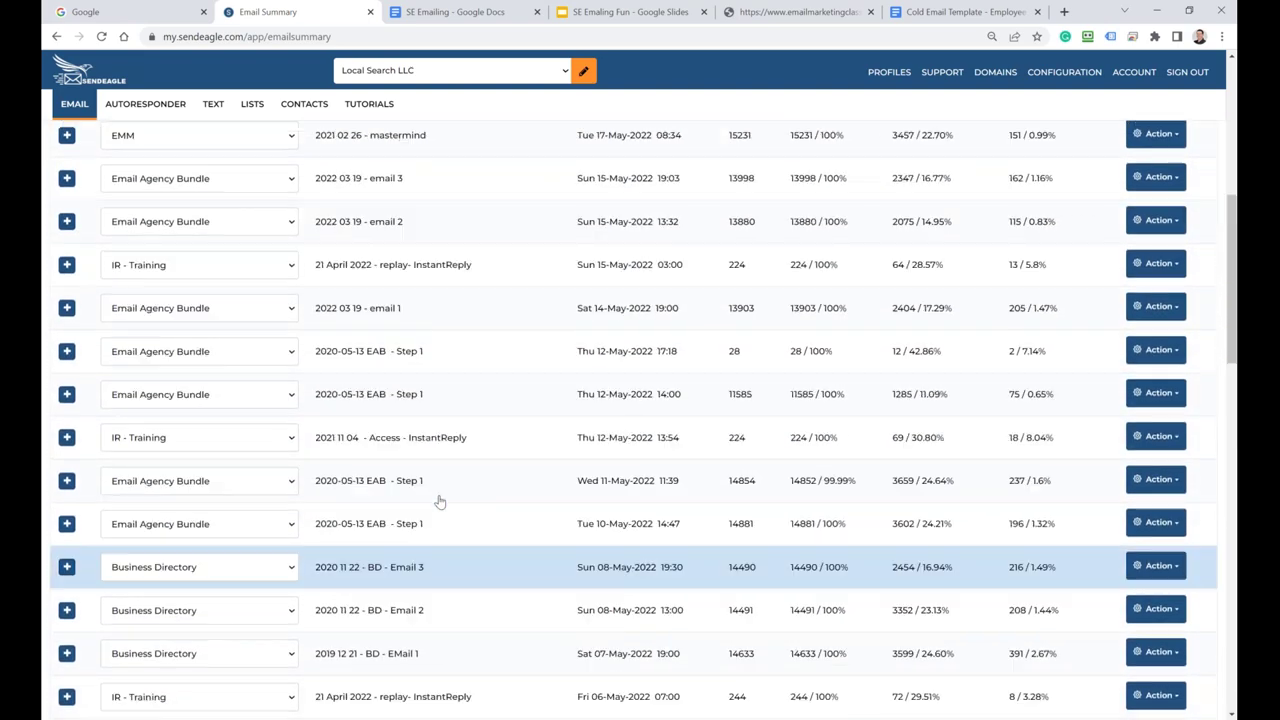
scroll(440, 501, "up", 4)
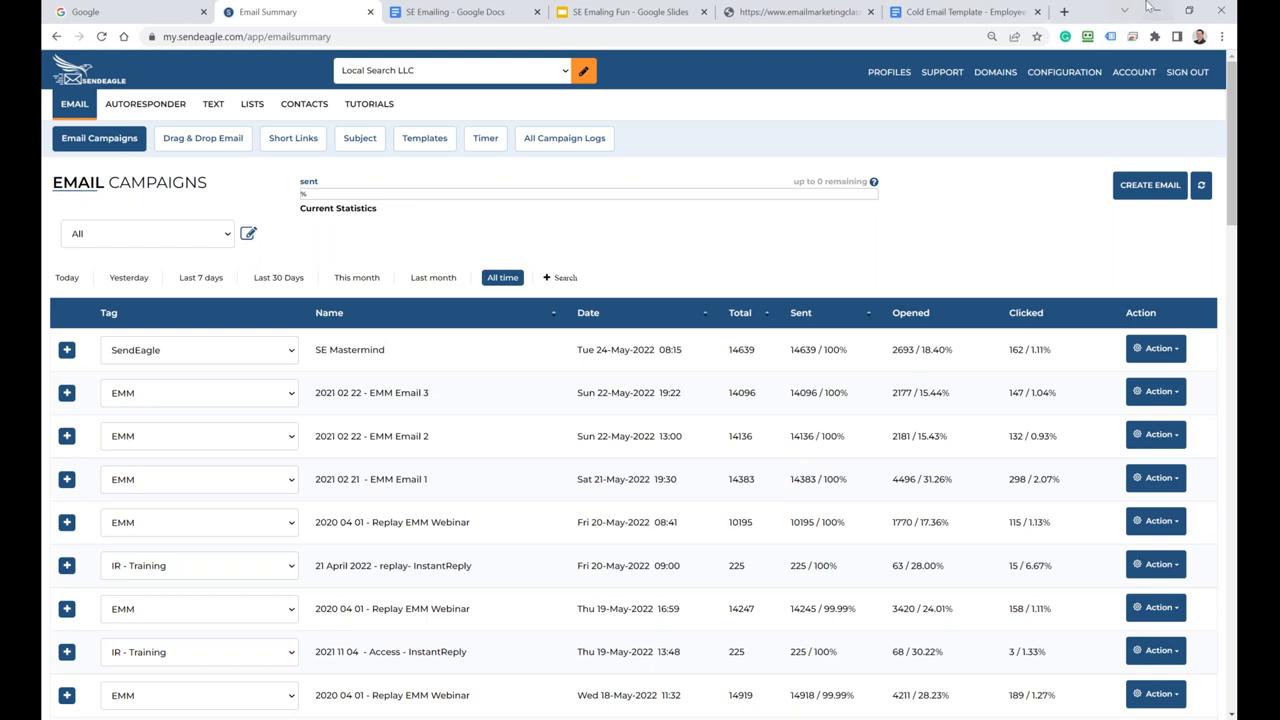
Switch to the SE Emailing document and add a divider of equals signs below the conversions note
left_click(437, 11)
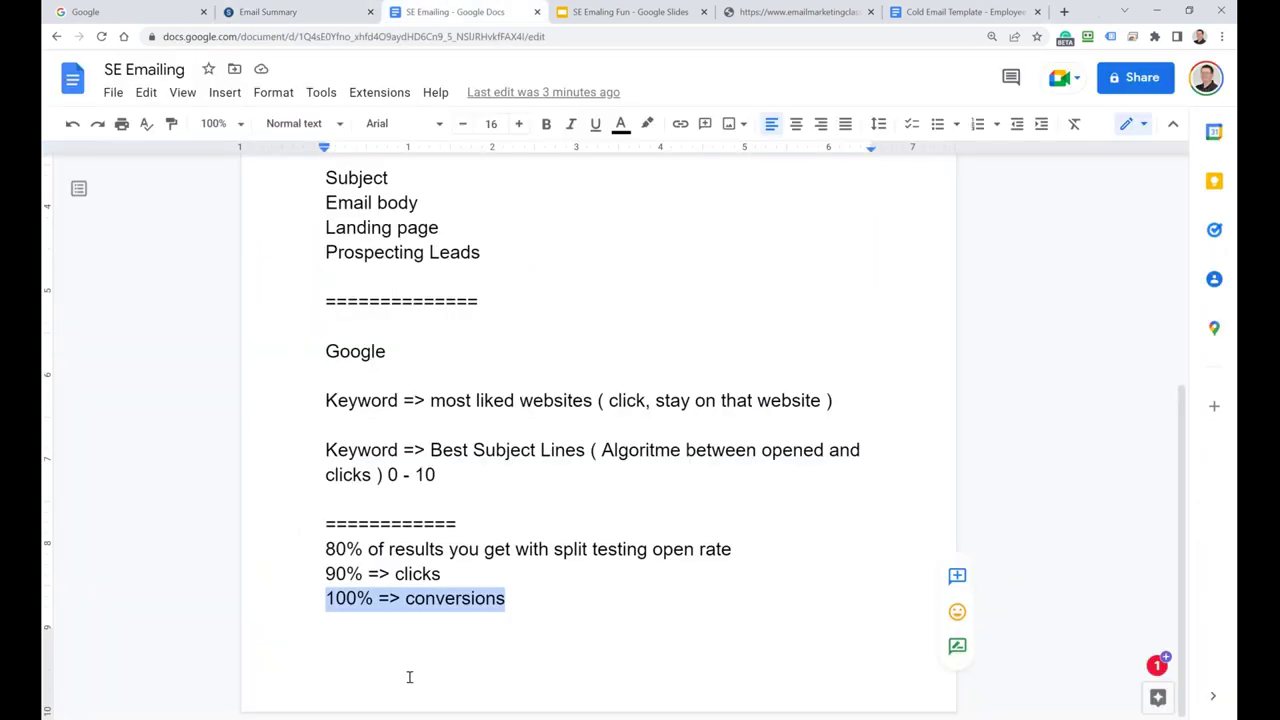
left_click(532, 606)
key("Return")
type("================")
key("Return")
type("Emailing ")
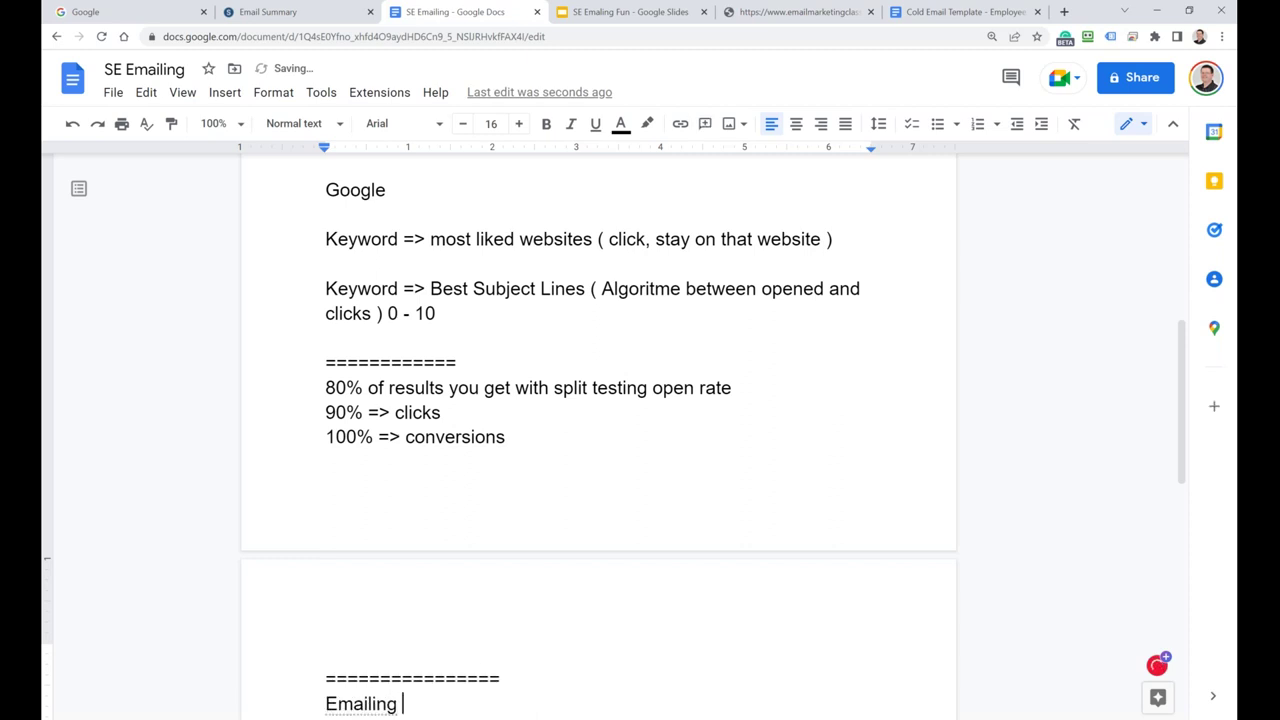
type("is simple ")
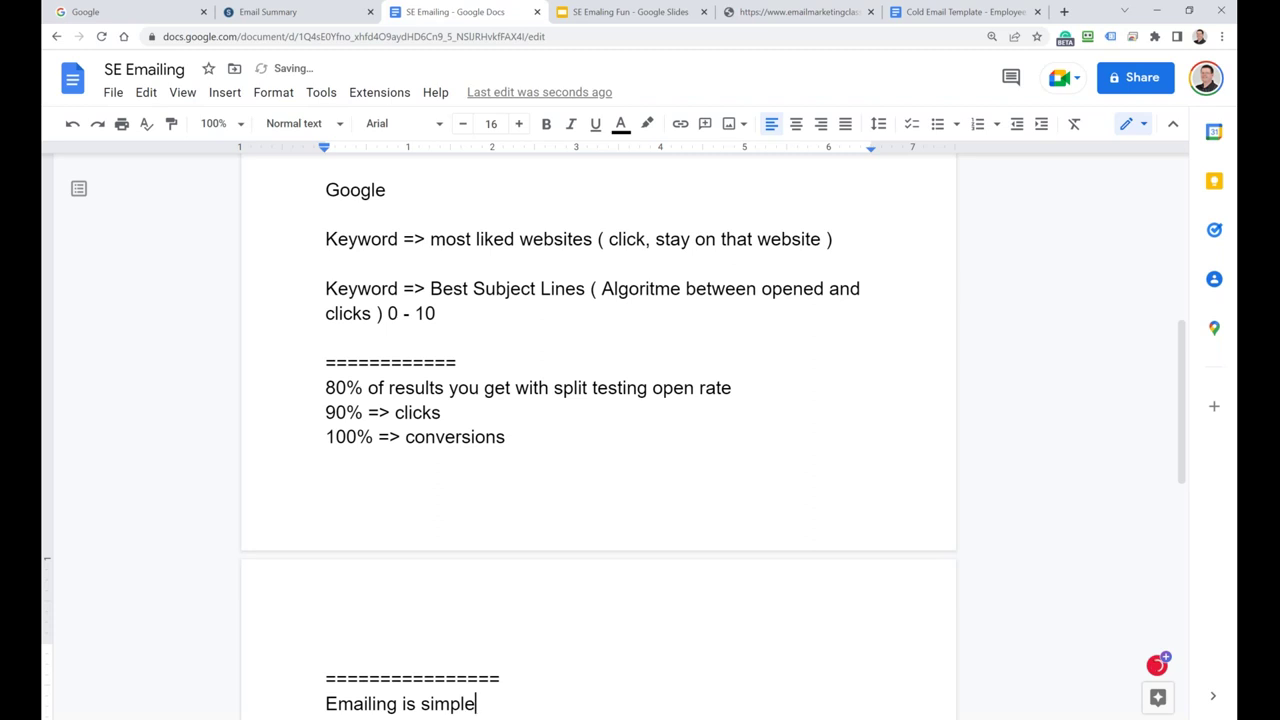
type("=")
key("BackSpace")
key("BackSpace")
key("BackSpace")
key("BackSpace")
key("BackSpace")
key("BackSpace")
key("BackSpace")
key("BackSpace")
key("BackSpace")
key("BackSpace")
key("BackSpace")
key("BackSpace")
key("BackSpace")
key("BackSpace")
key("BackSpace")
key("BackSpace")
key("BackSpace")
key("BackSpace")
key("BackSpace")
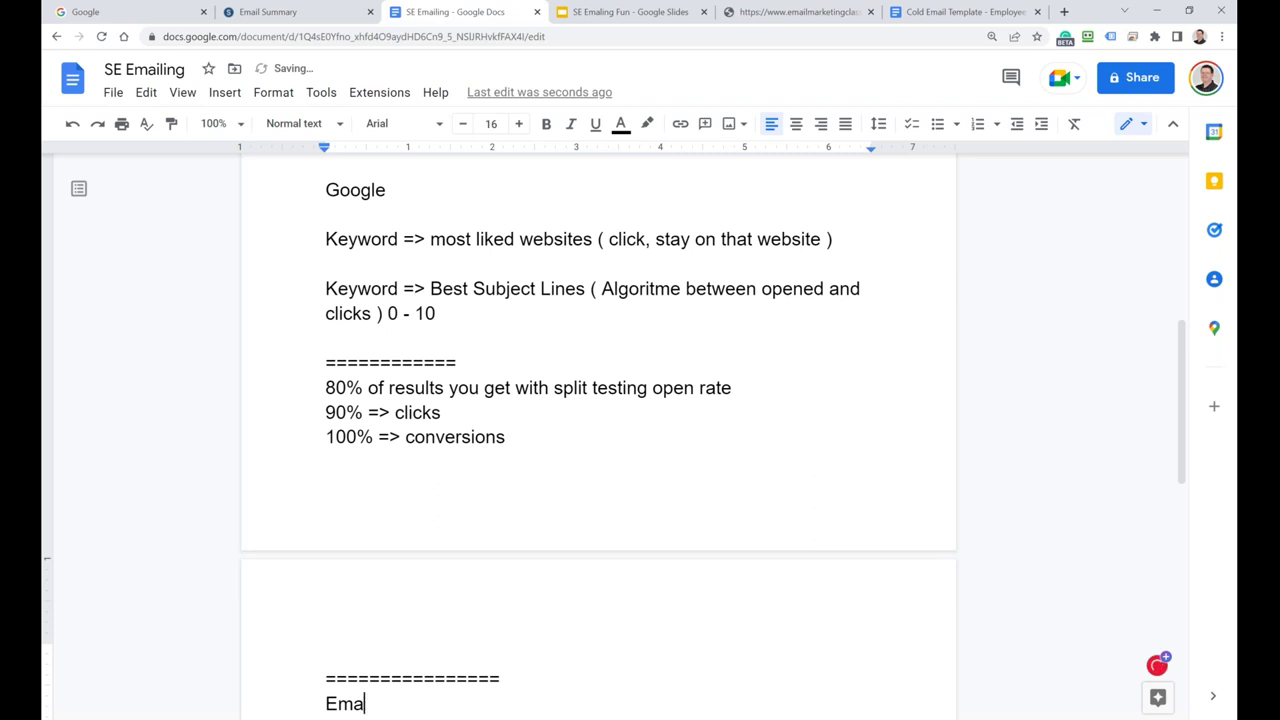
key("BackSpace")
Write "If you focus on open rates… you do not have problems with delivery rates" under the new divider
type("I")
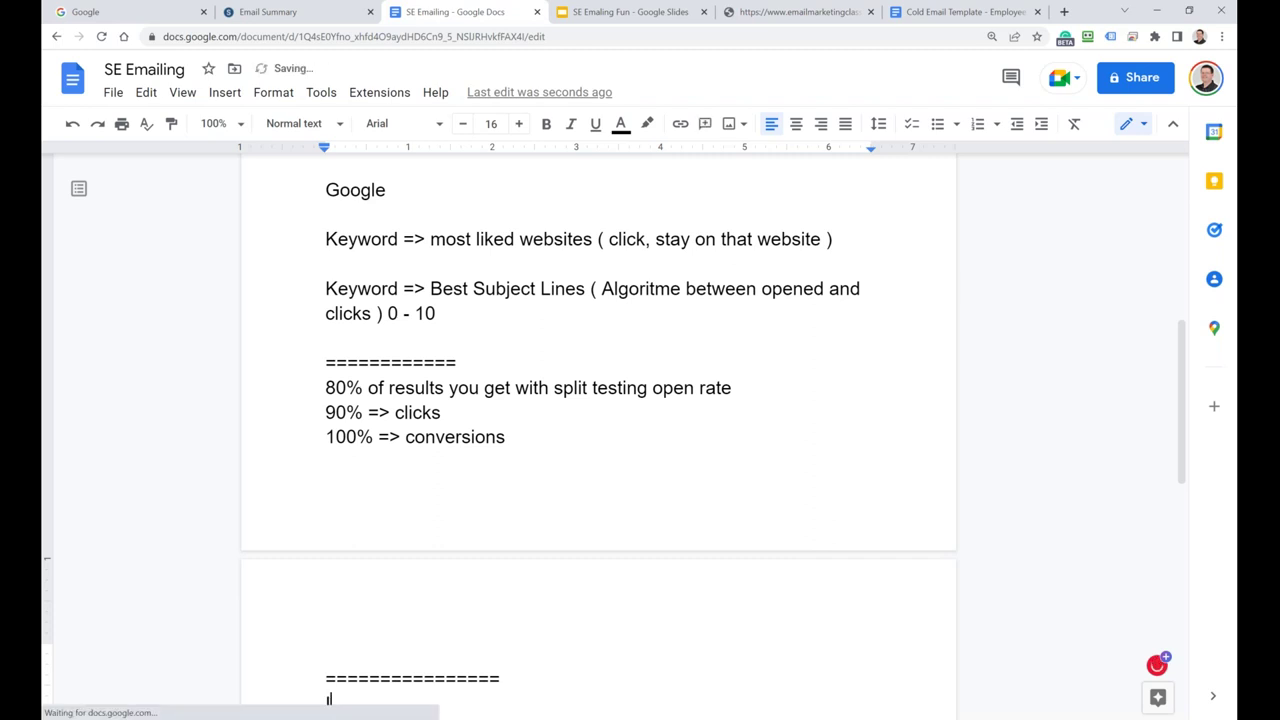
type("f you focu")
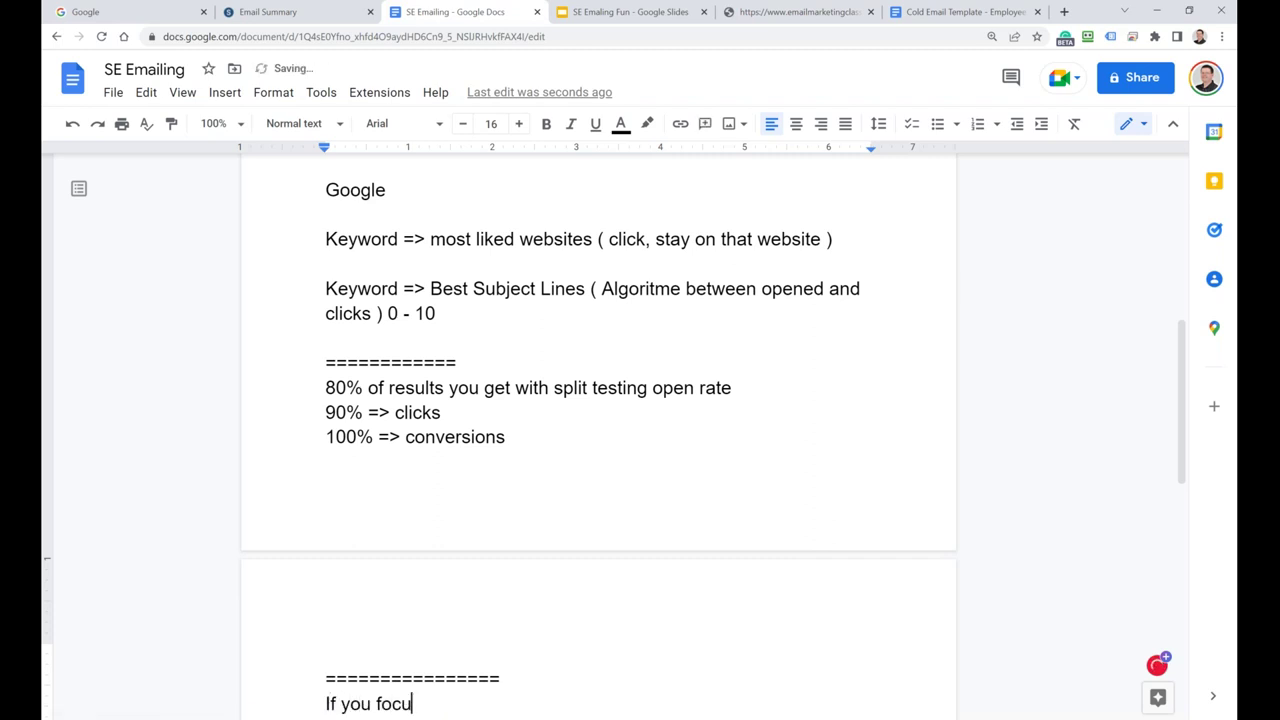
type("s on open rates")
type("... y")
type("ou do not hav")
type("e problems with ")
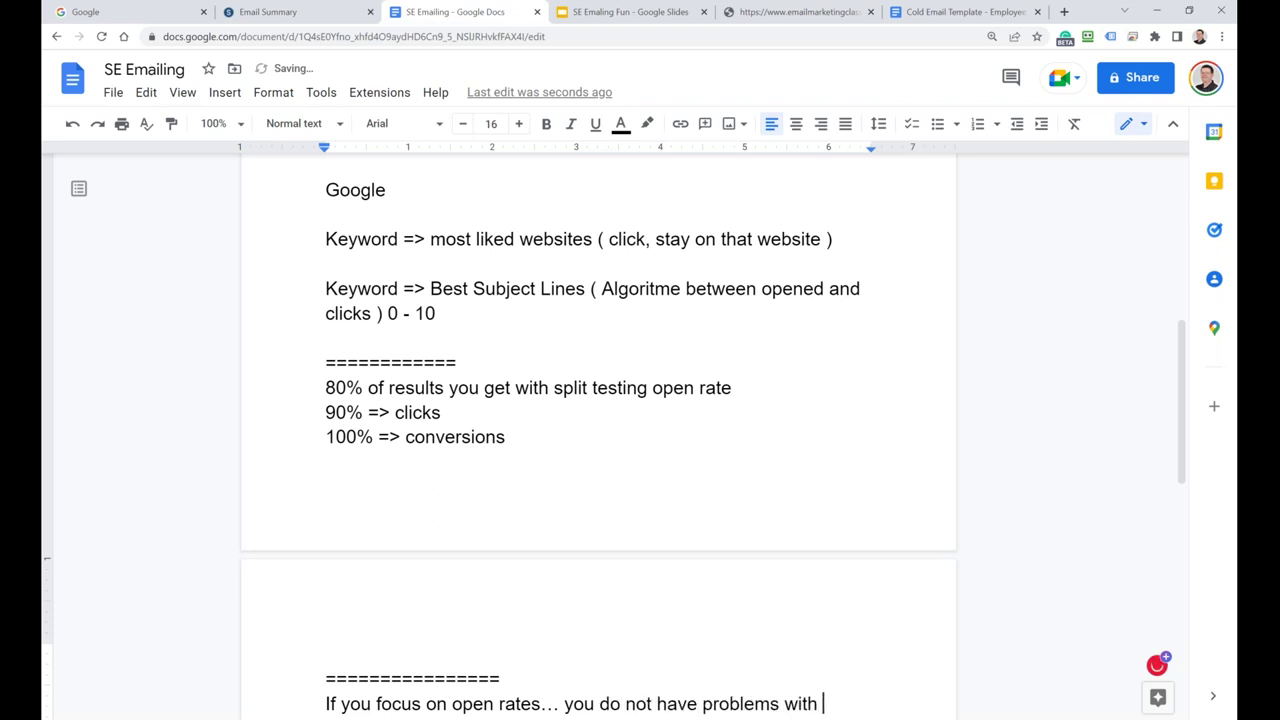
type("delivery rates")
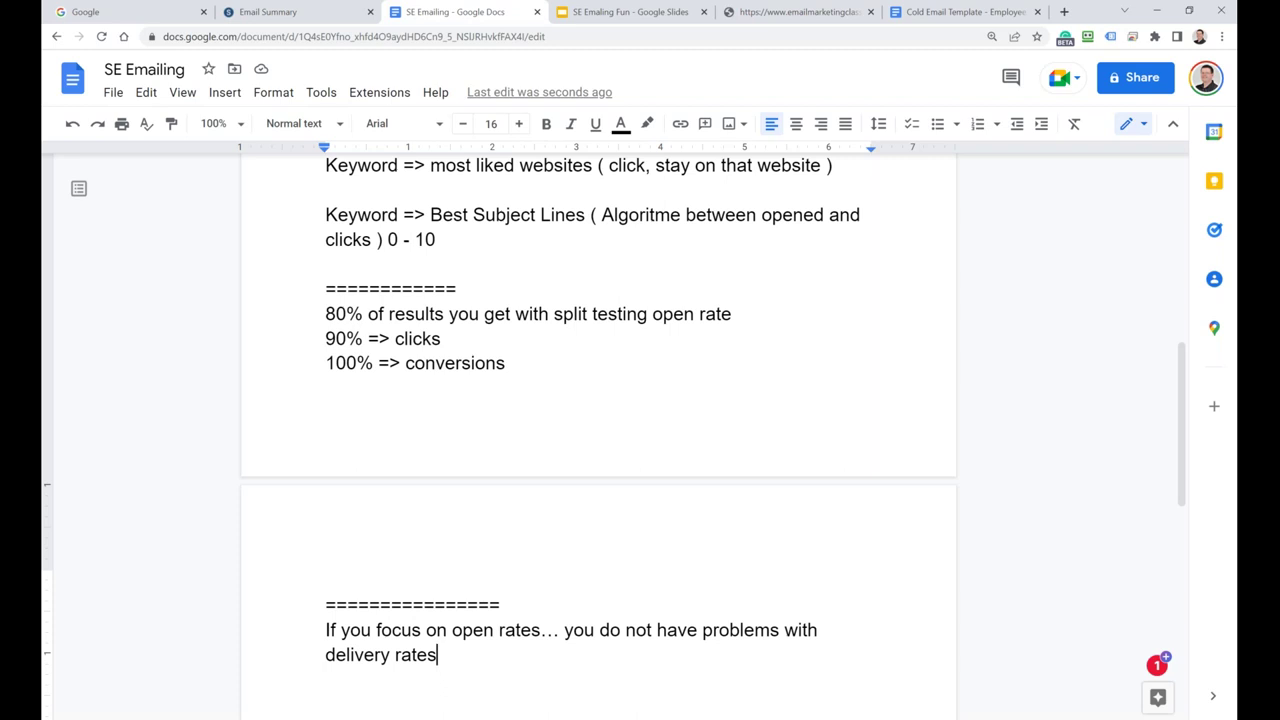
Close the delivery rates note with another divider of equals signs followed by a blank line
key("Return")
type("=======================")
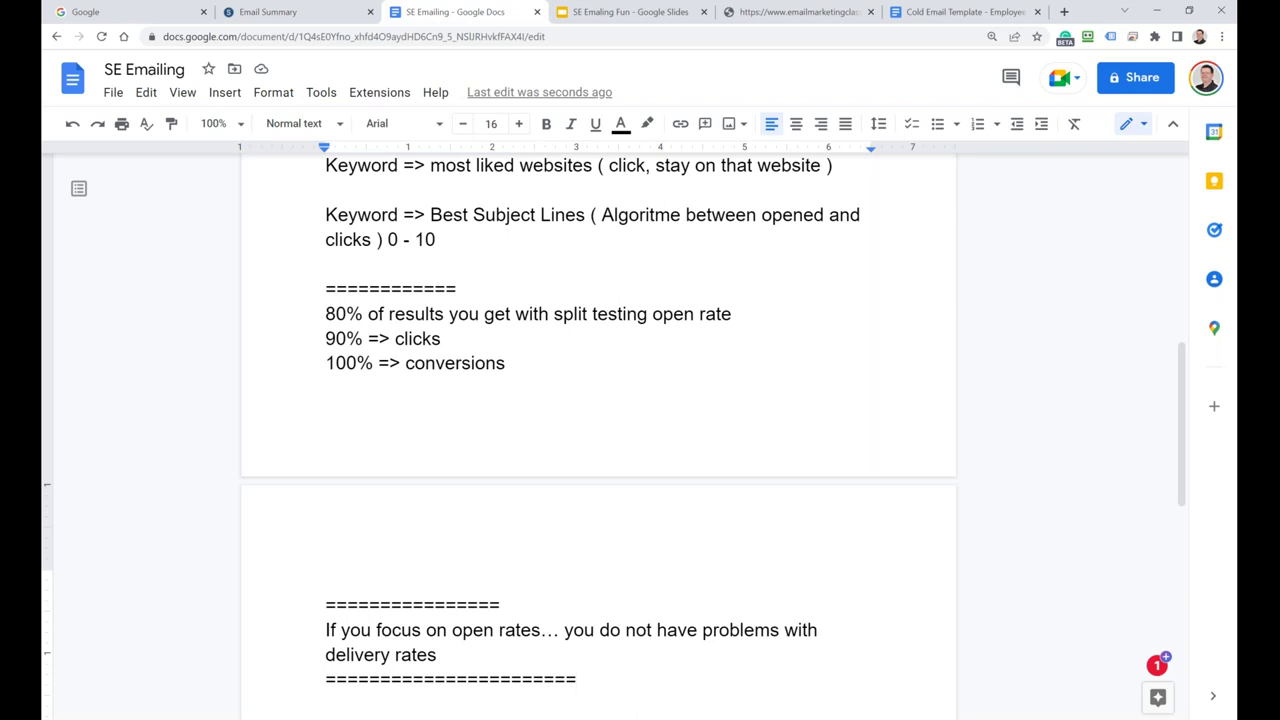
key("Return")
key("Return")
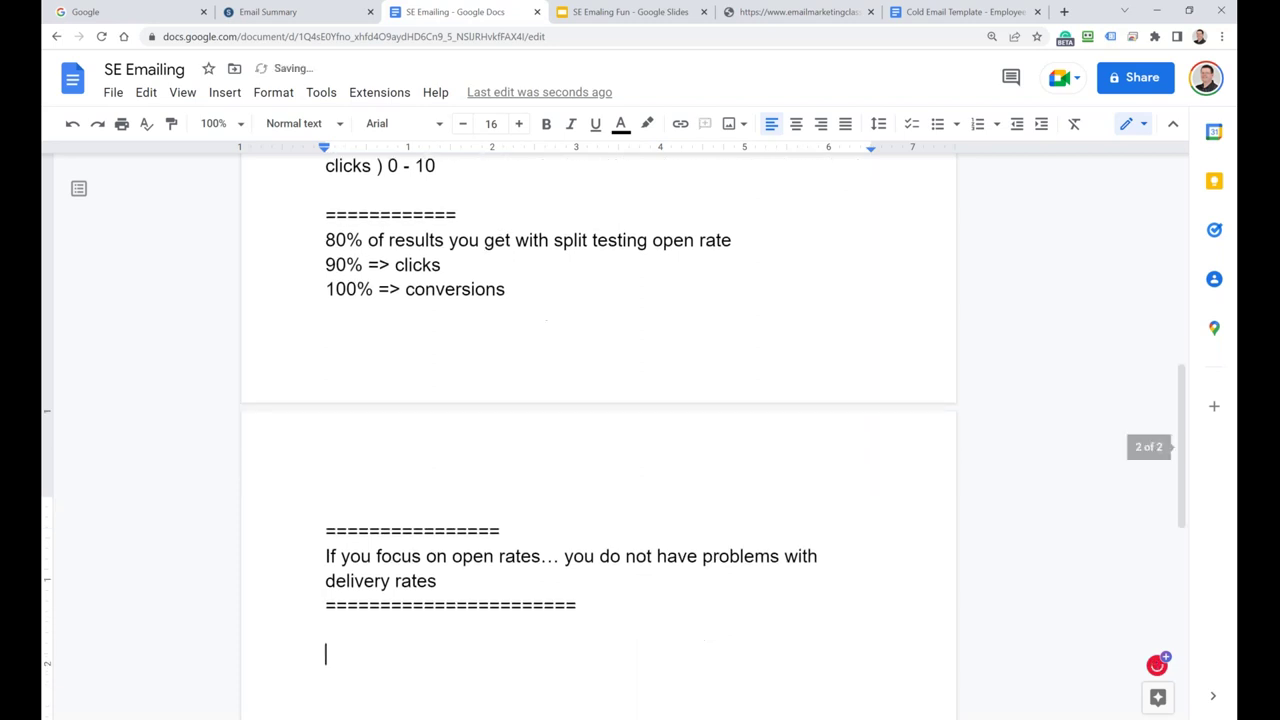
Highlight "delivery rates" and "open rates" in the new note to go through how they relate
left_click_drag(442, 578, 338, 580)
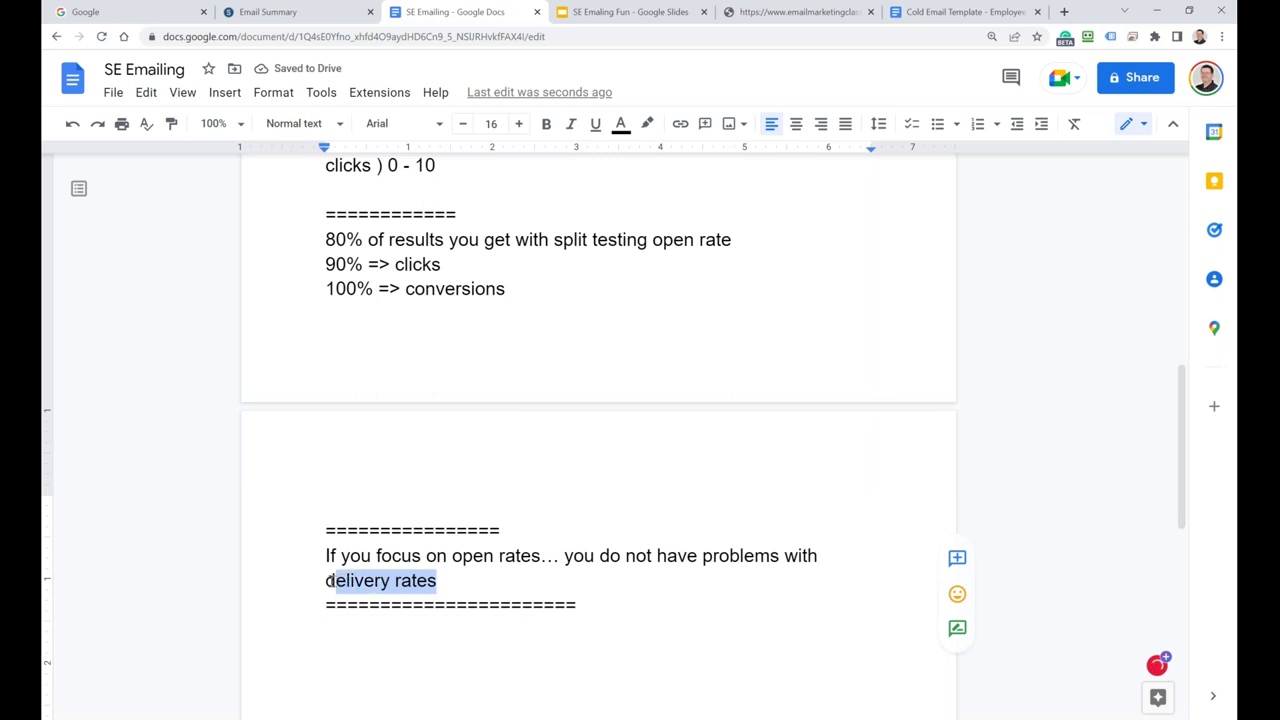
left_click_drag(441, 580, 328, 589)
left_click(454, 556)
left_click_drag(459, 556, 540, 547)
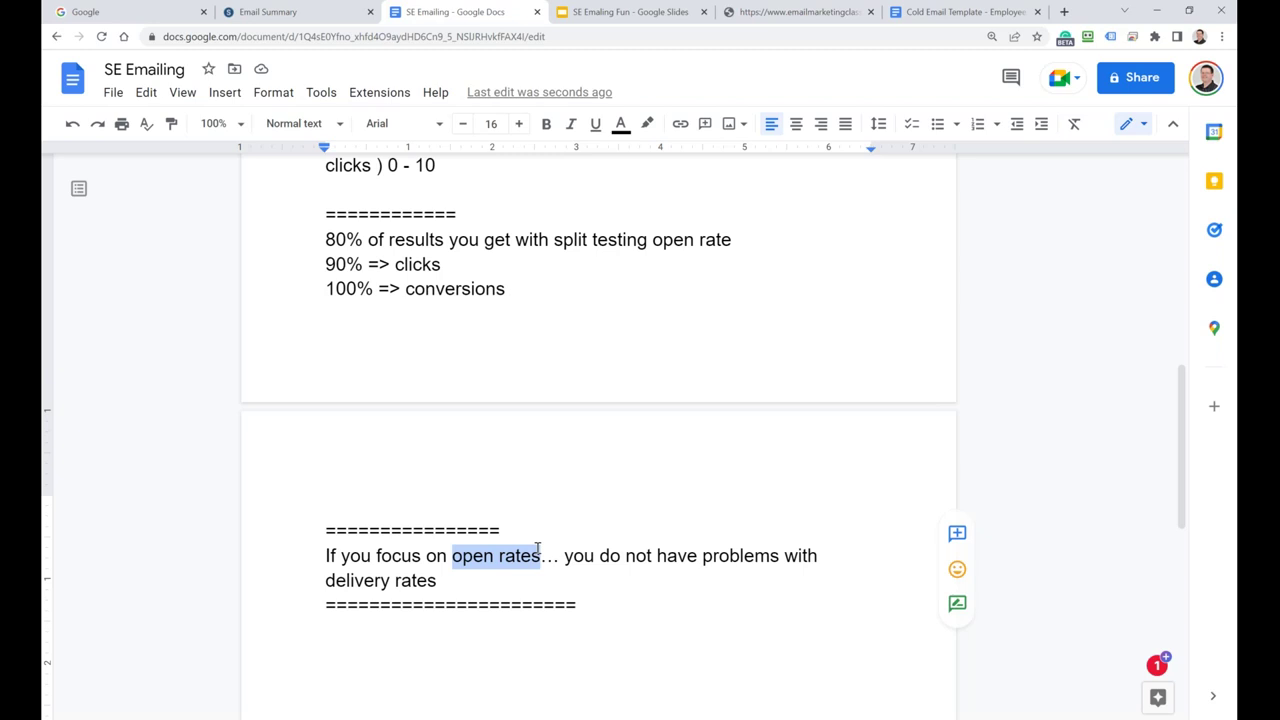
Insert two more line breaks after the divider that closes the delivery rates note
left_click(601, 597)
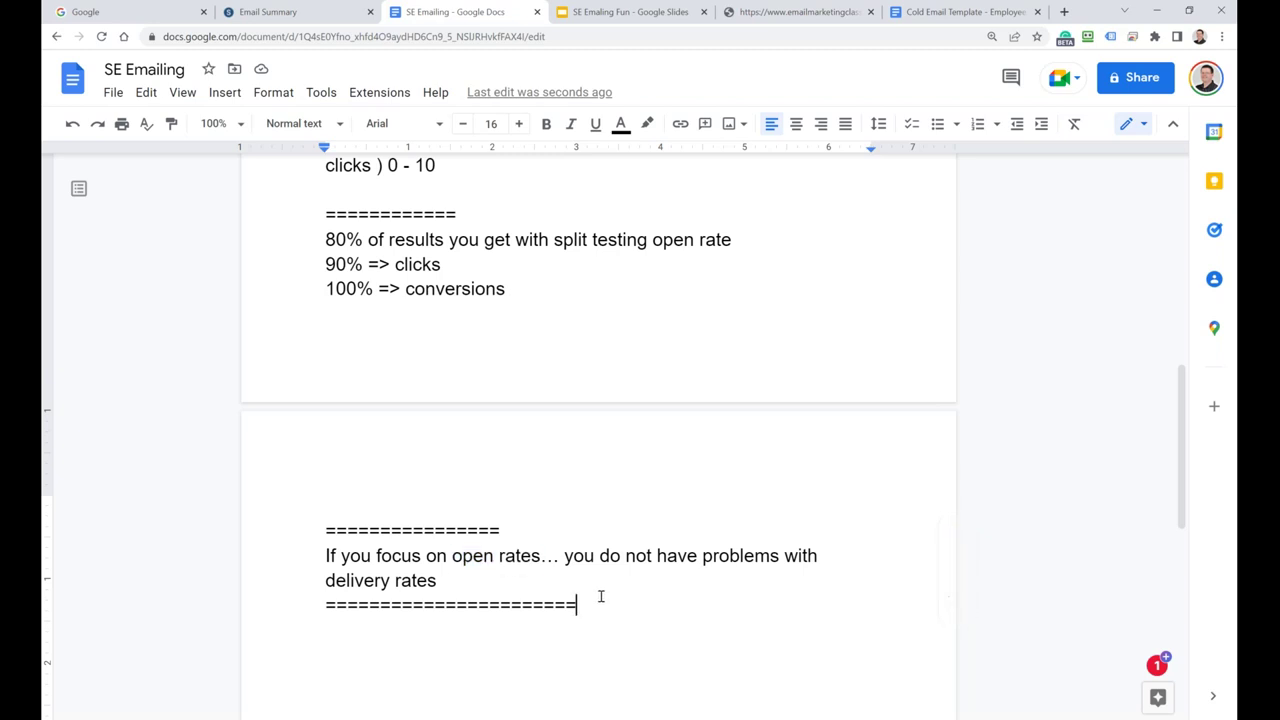
key("Return")
key("Return")
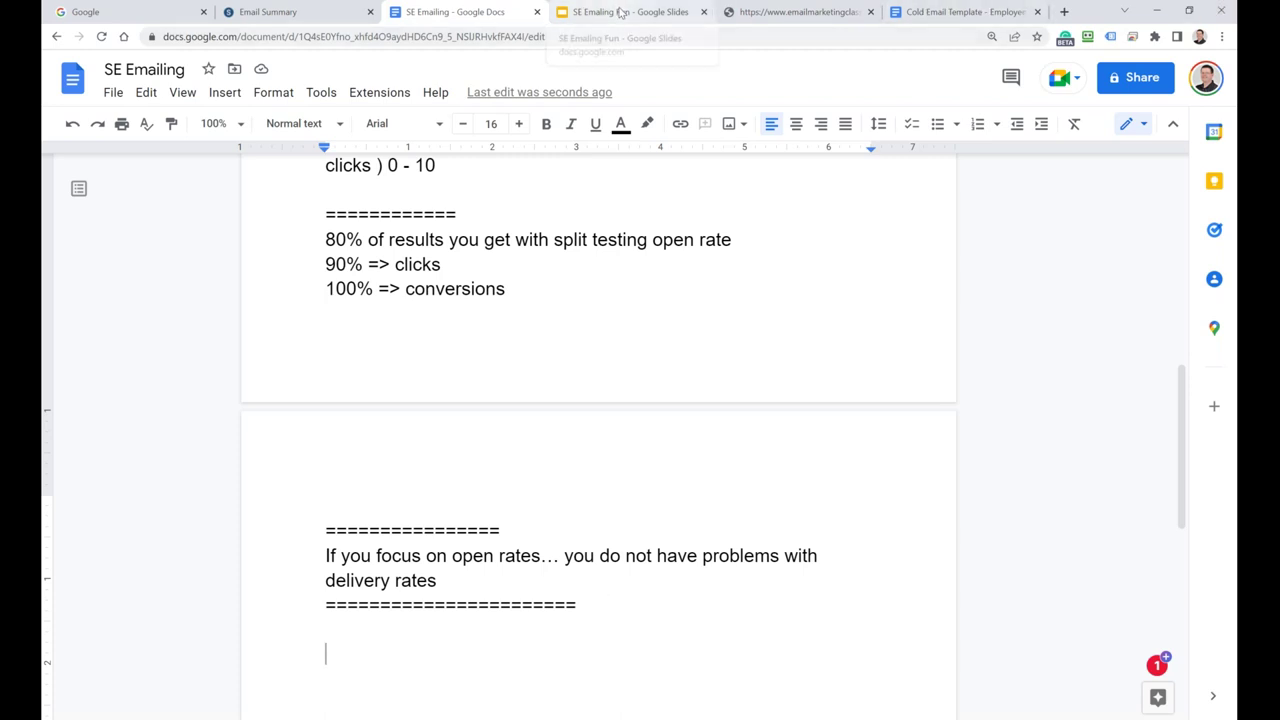
Switch to the SE Emaling Fun presentation in Google Slides
left_click(620, 10)
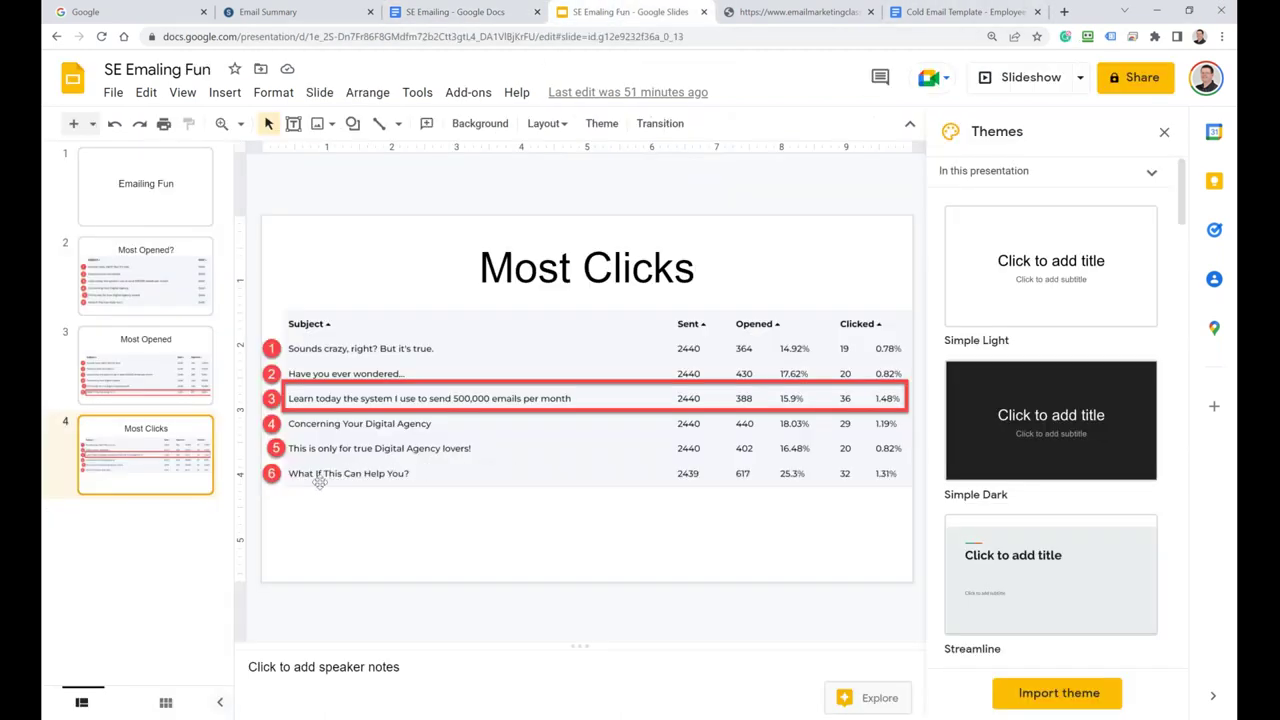